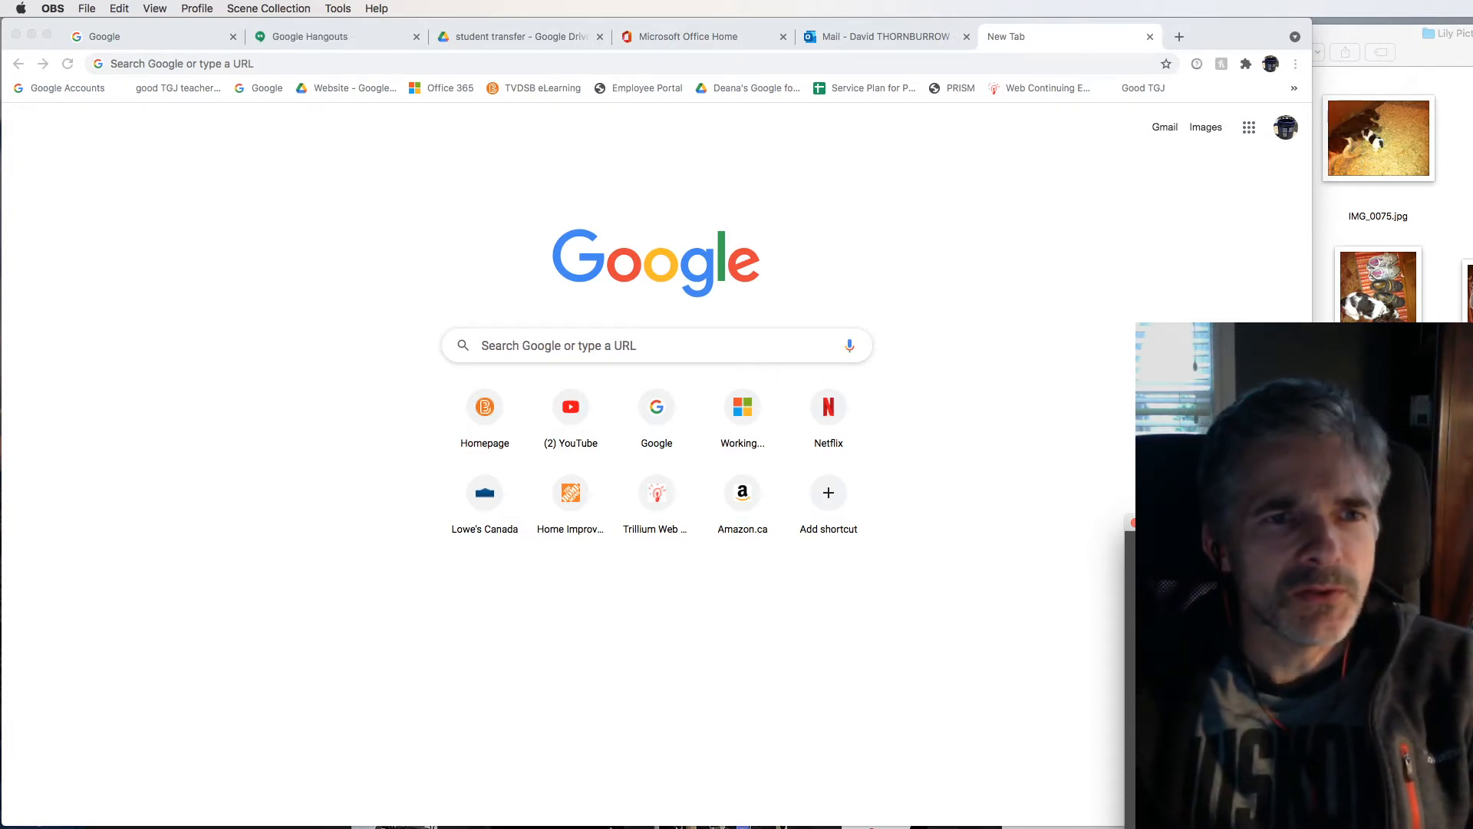
- Search Google for photopea, open the Photopea online photo editor and widen the browser window slightly
click(545, 69)
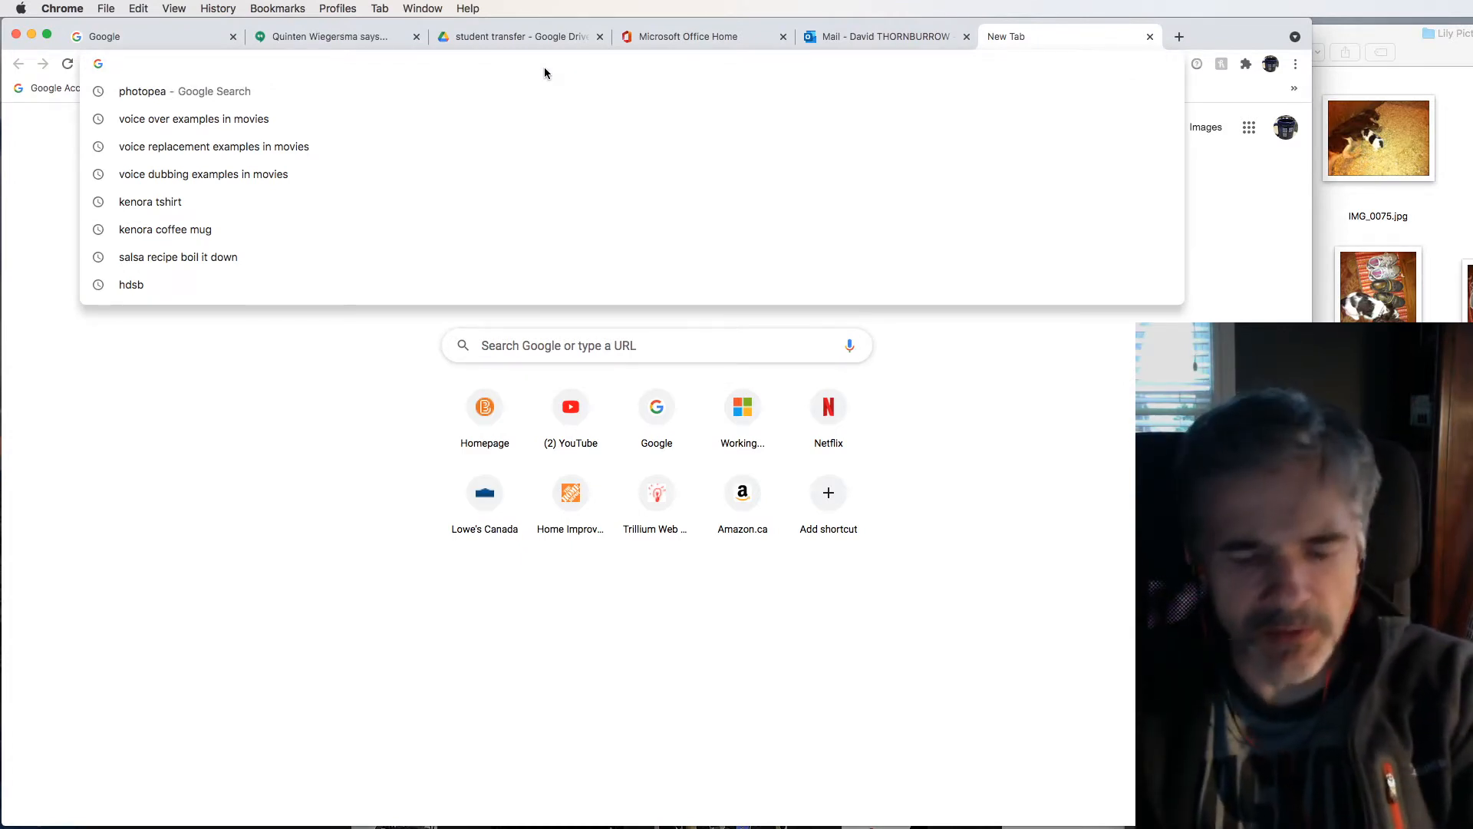
text(photopea)
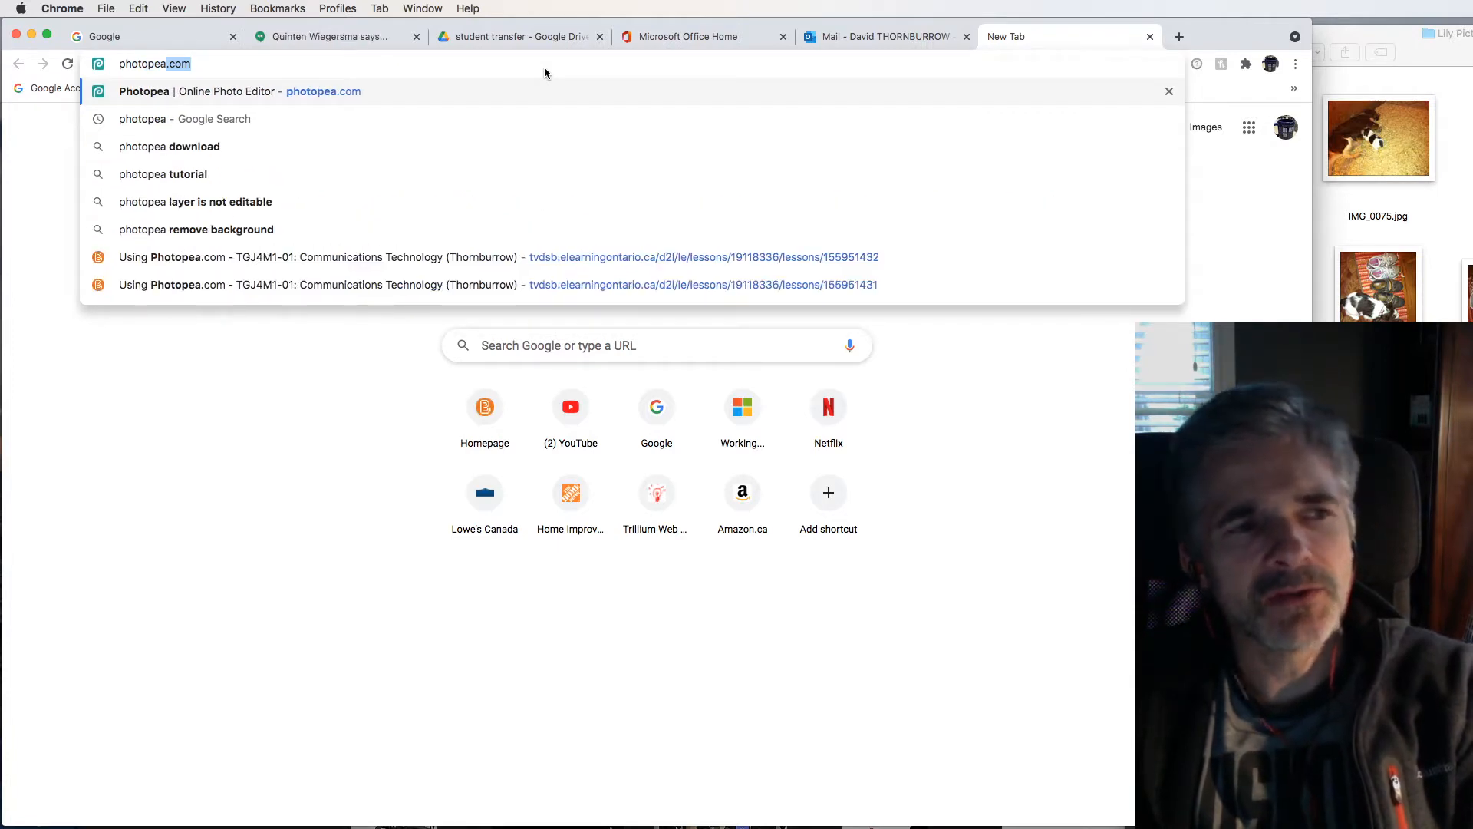
key(BackSpace)
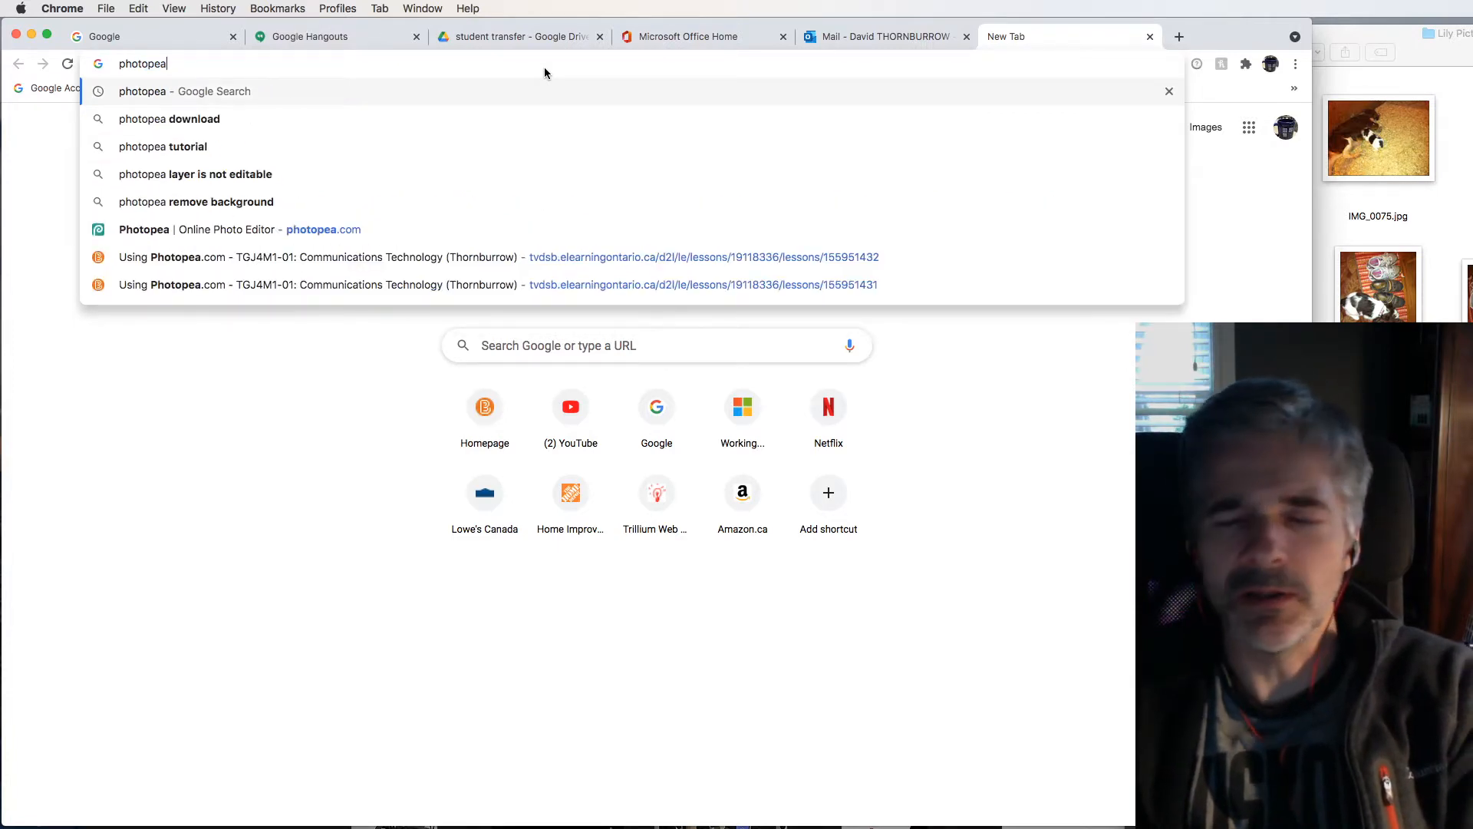
key(Return)
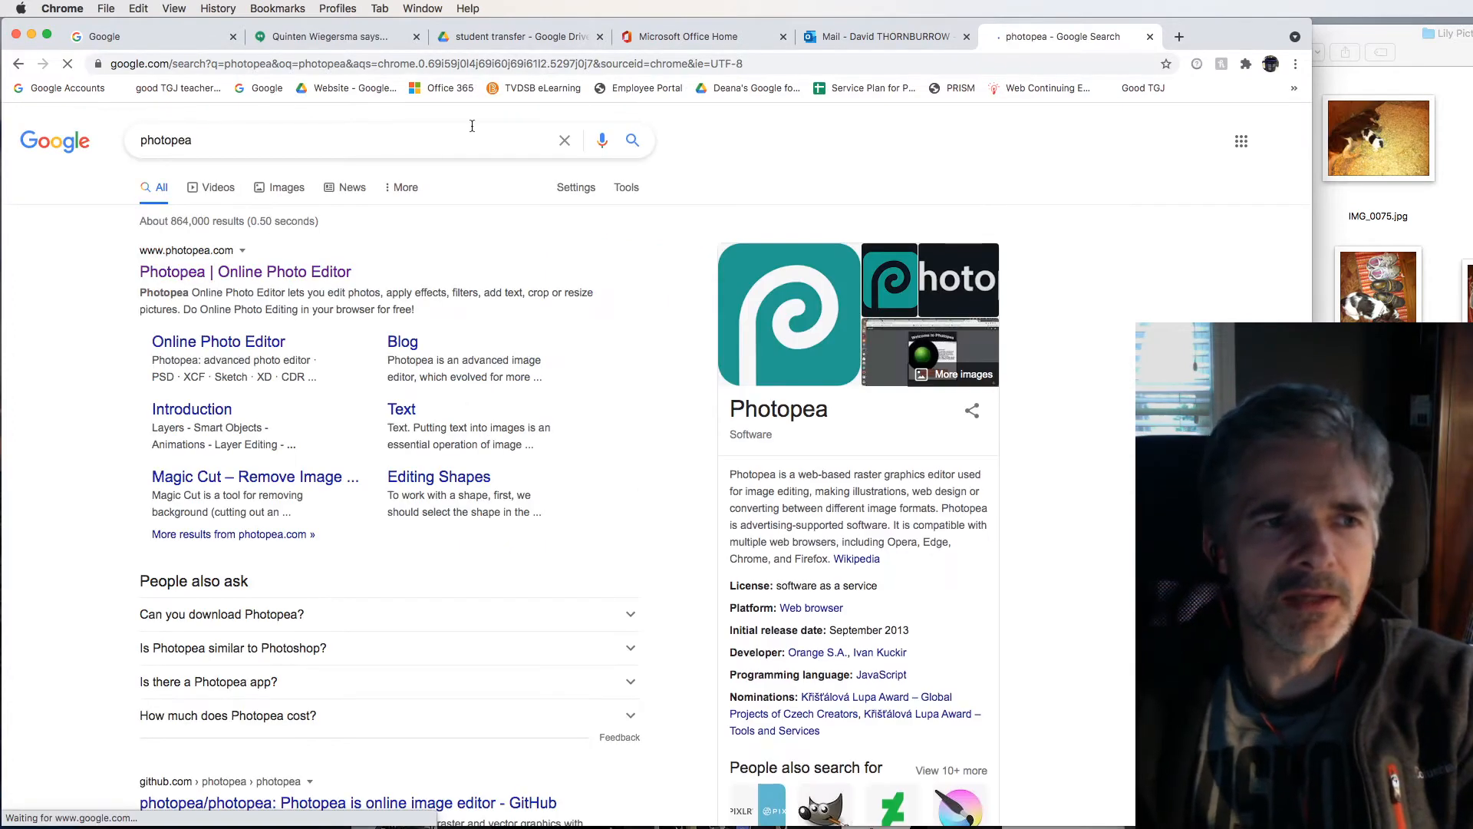
click(230, 273)
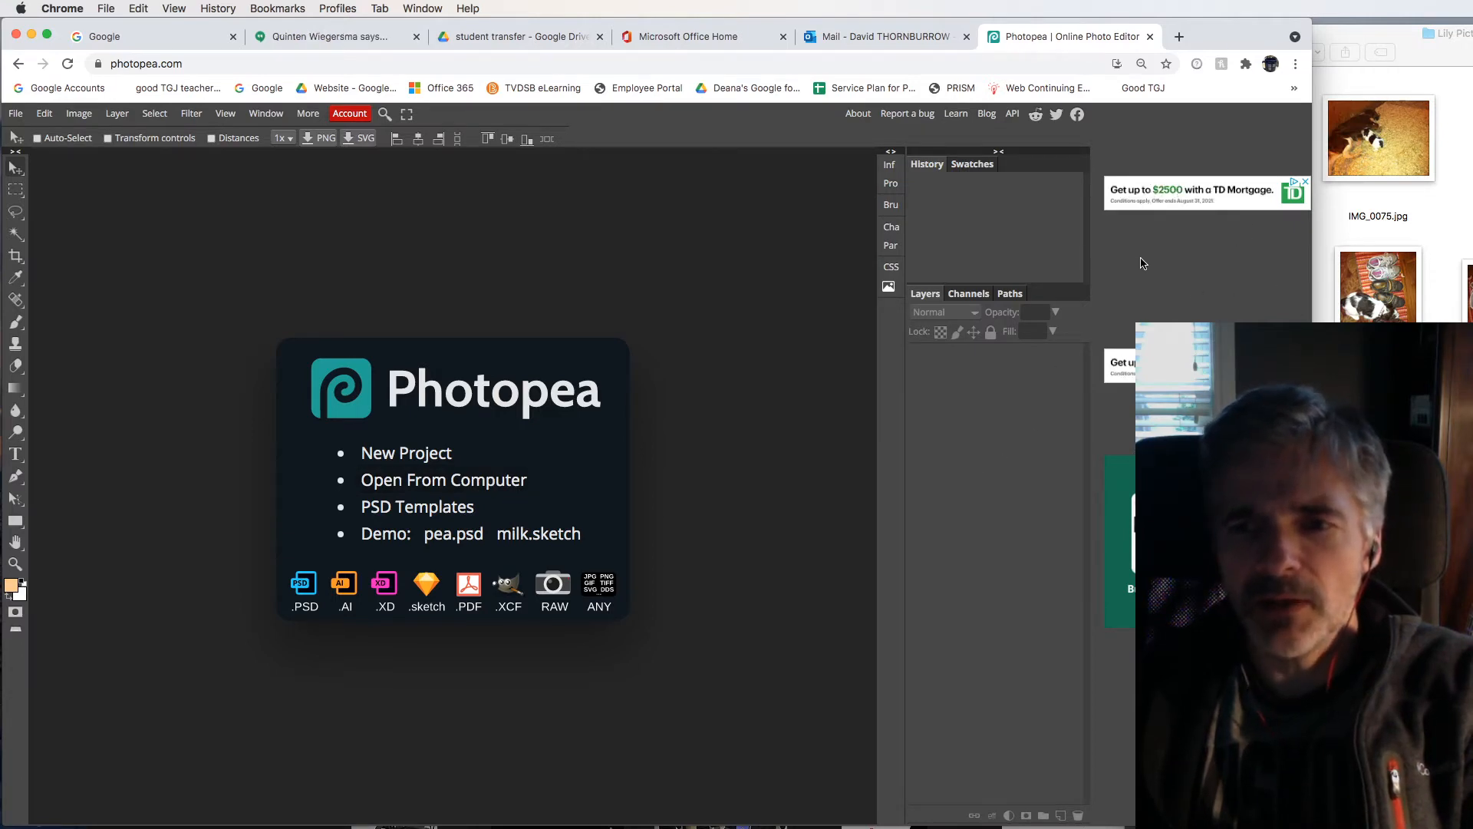
drag(1312, 311, 1356, 313)
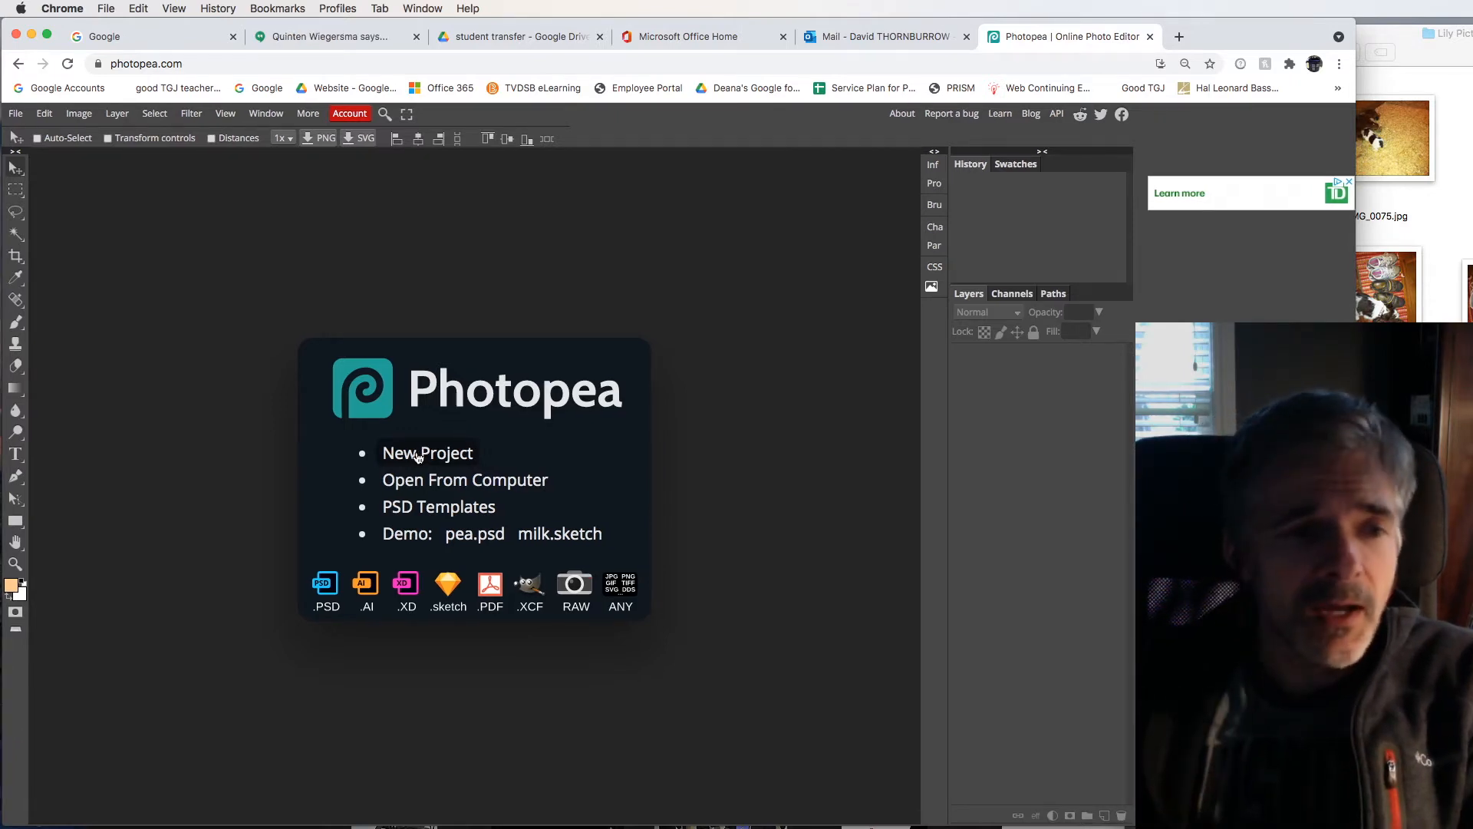
- Browse the preset sizes for a new project and create one with the Letter print preset, 8.5 x 11 in at 300 DPI
click(427, 453)
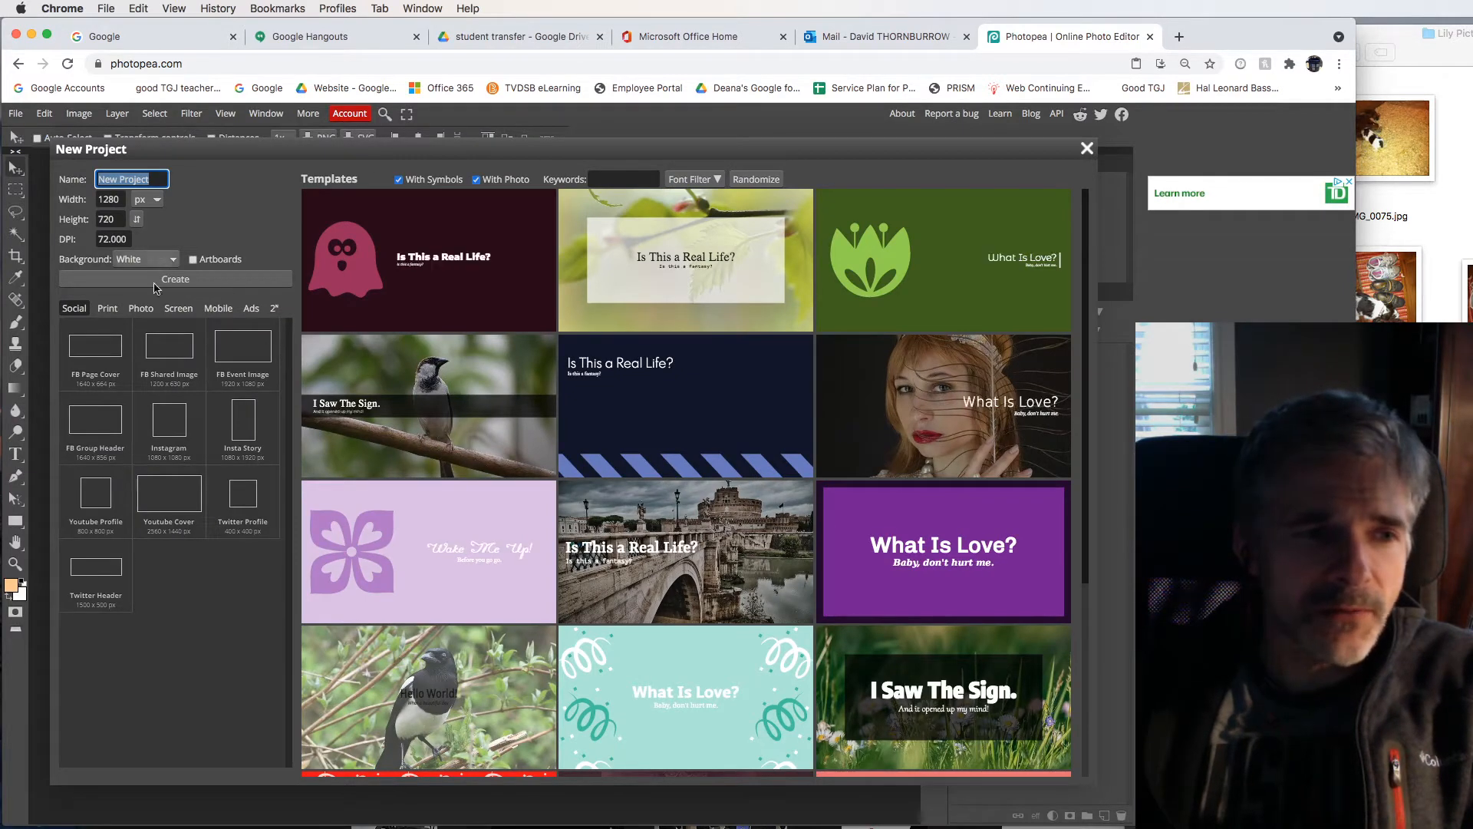
click(219, 310)
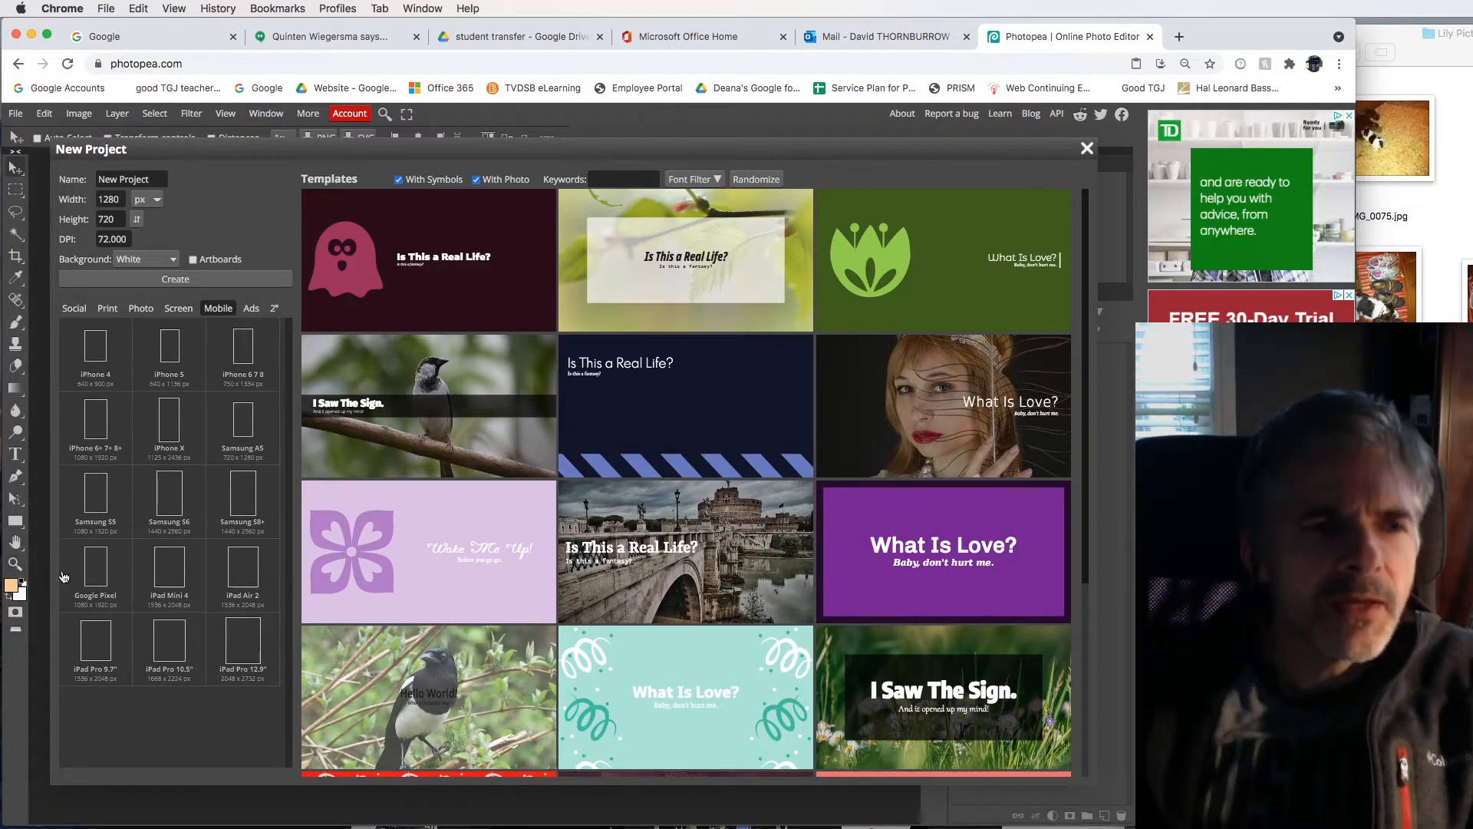
click(251, 307)
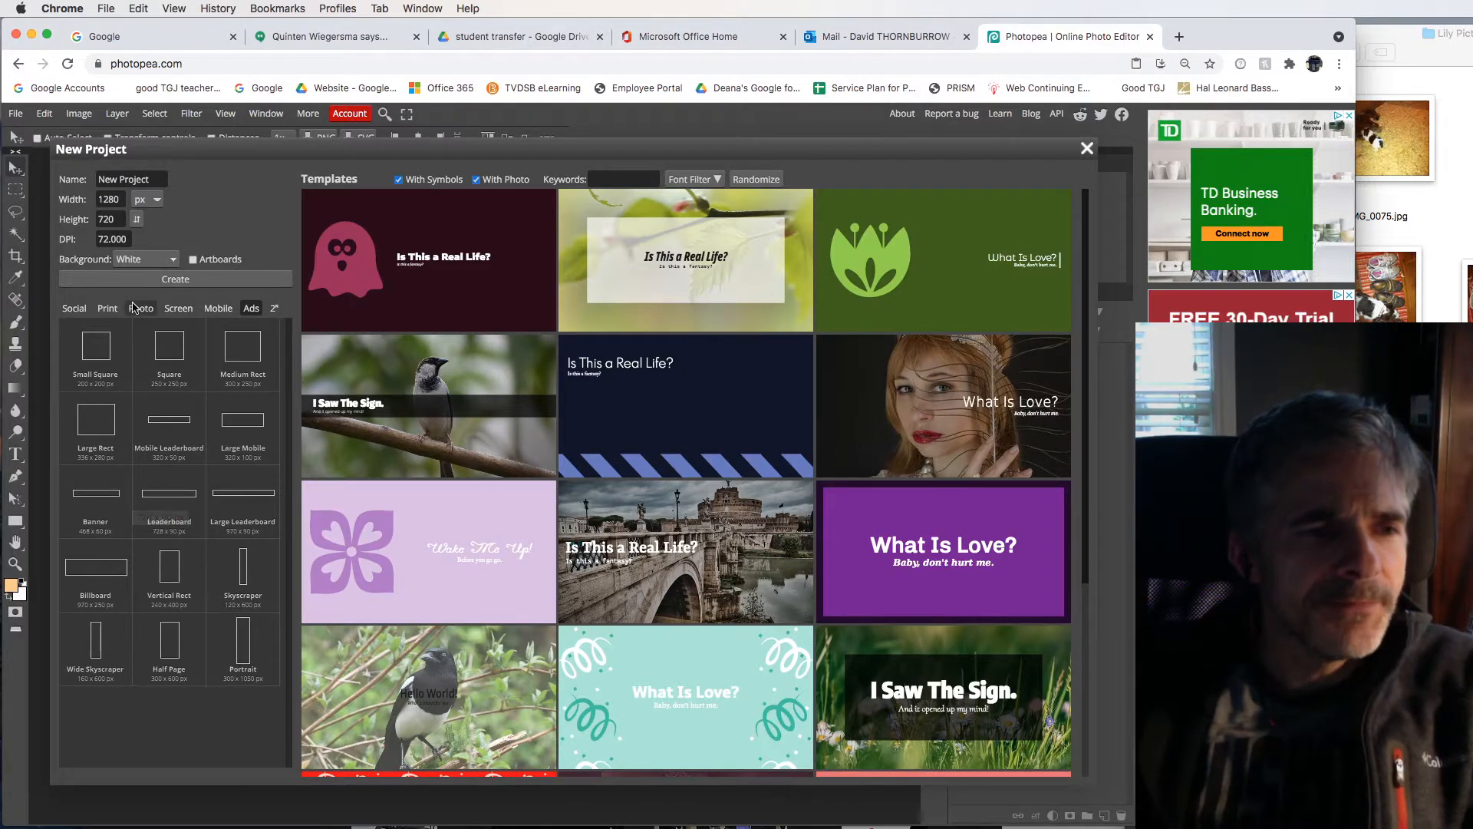
click(178, 308)
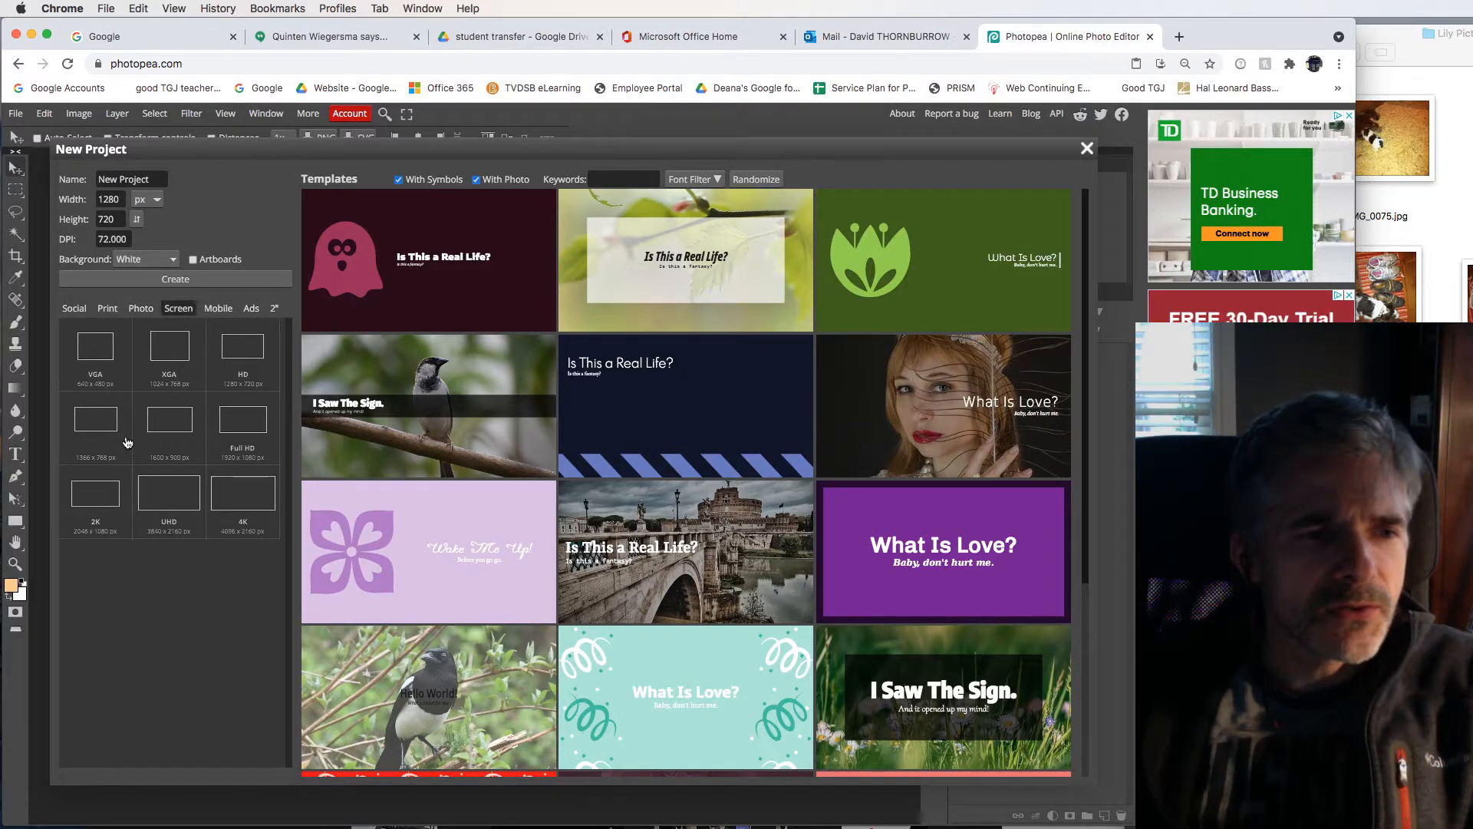
click(134, 309)
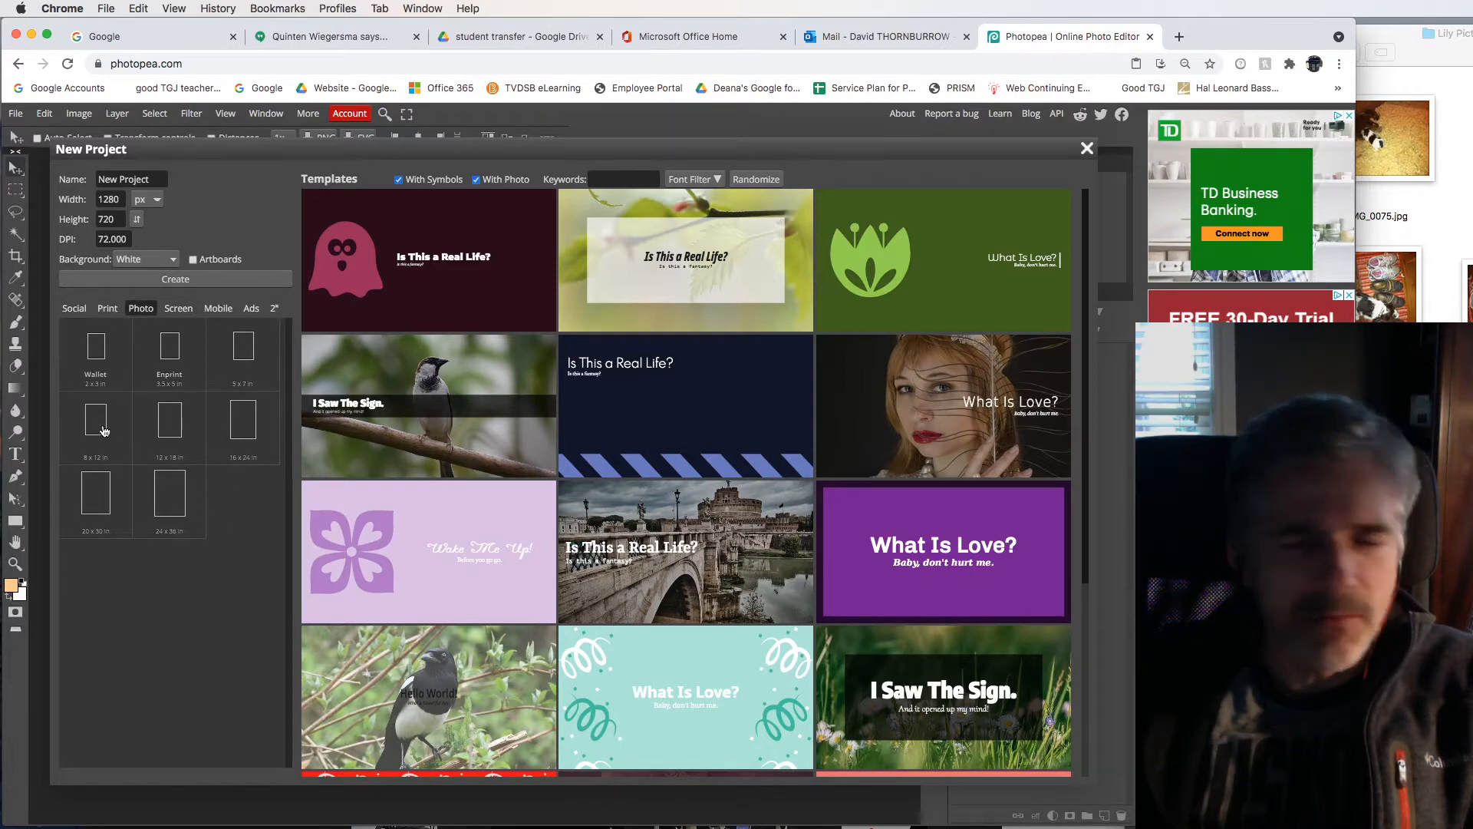
click(107, 309)
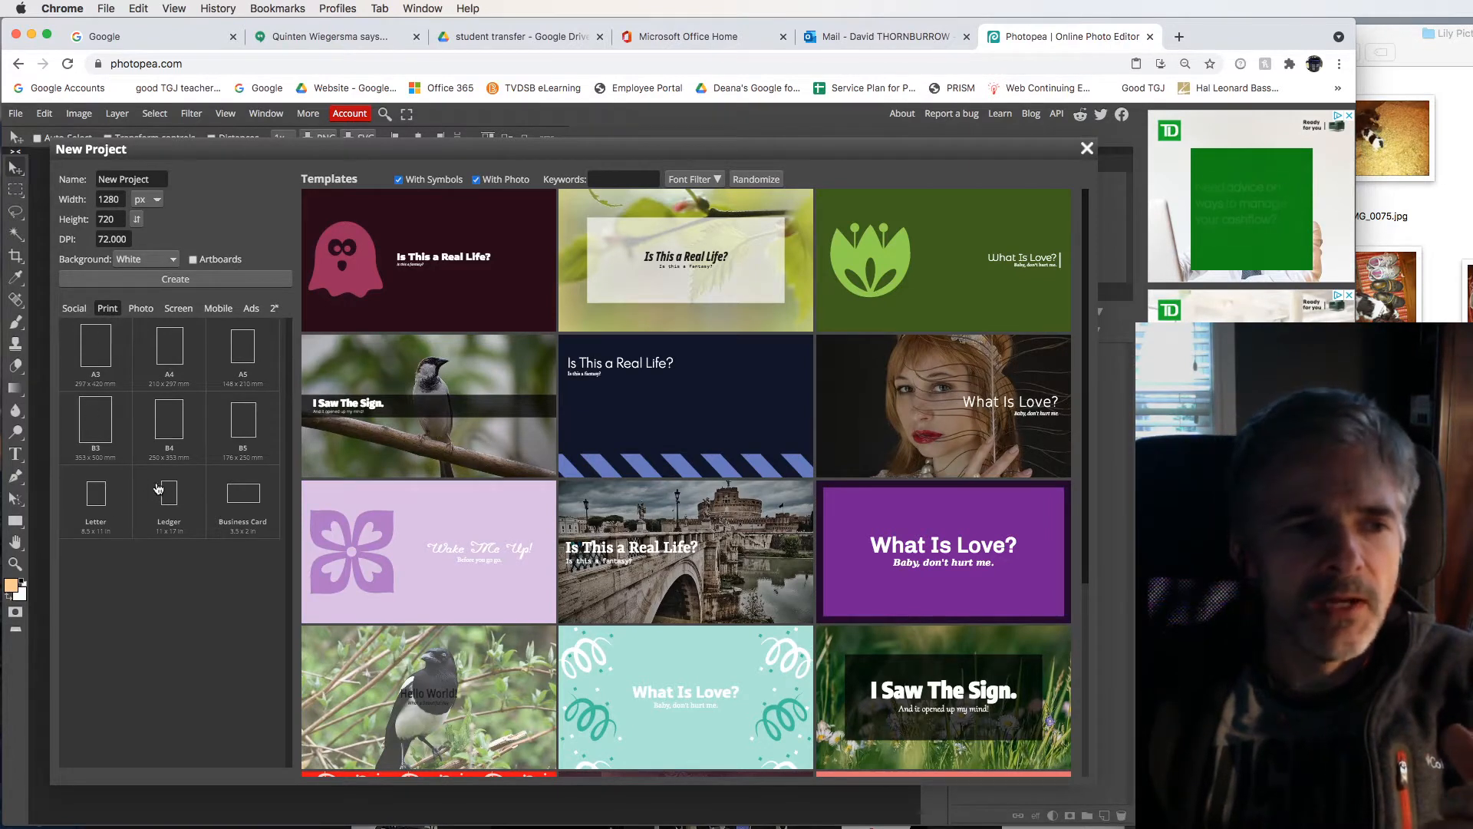
click(96, 502)
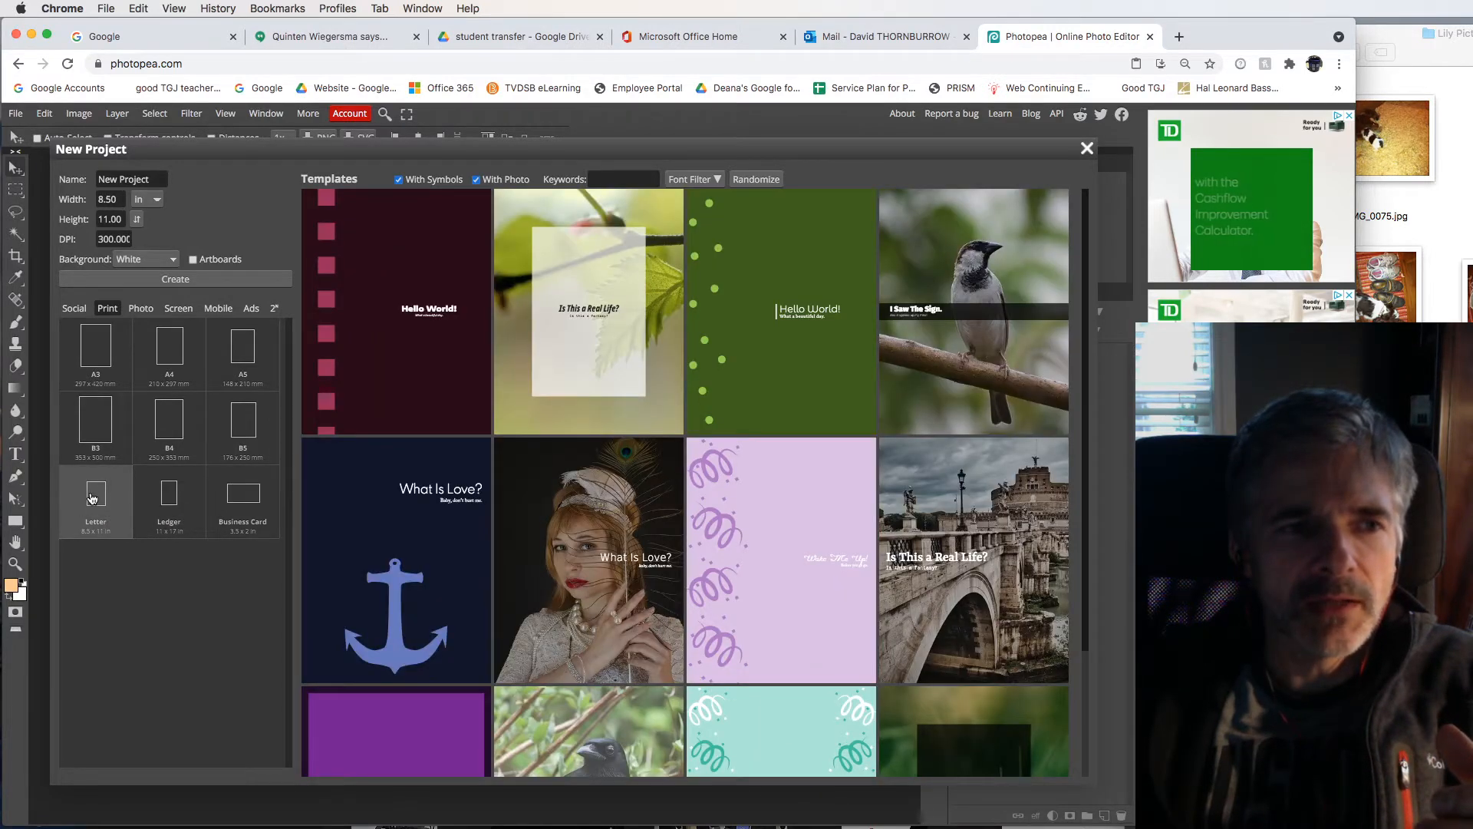
click(163, 282)
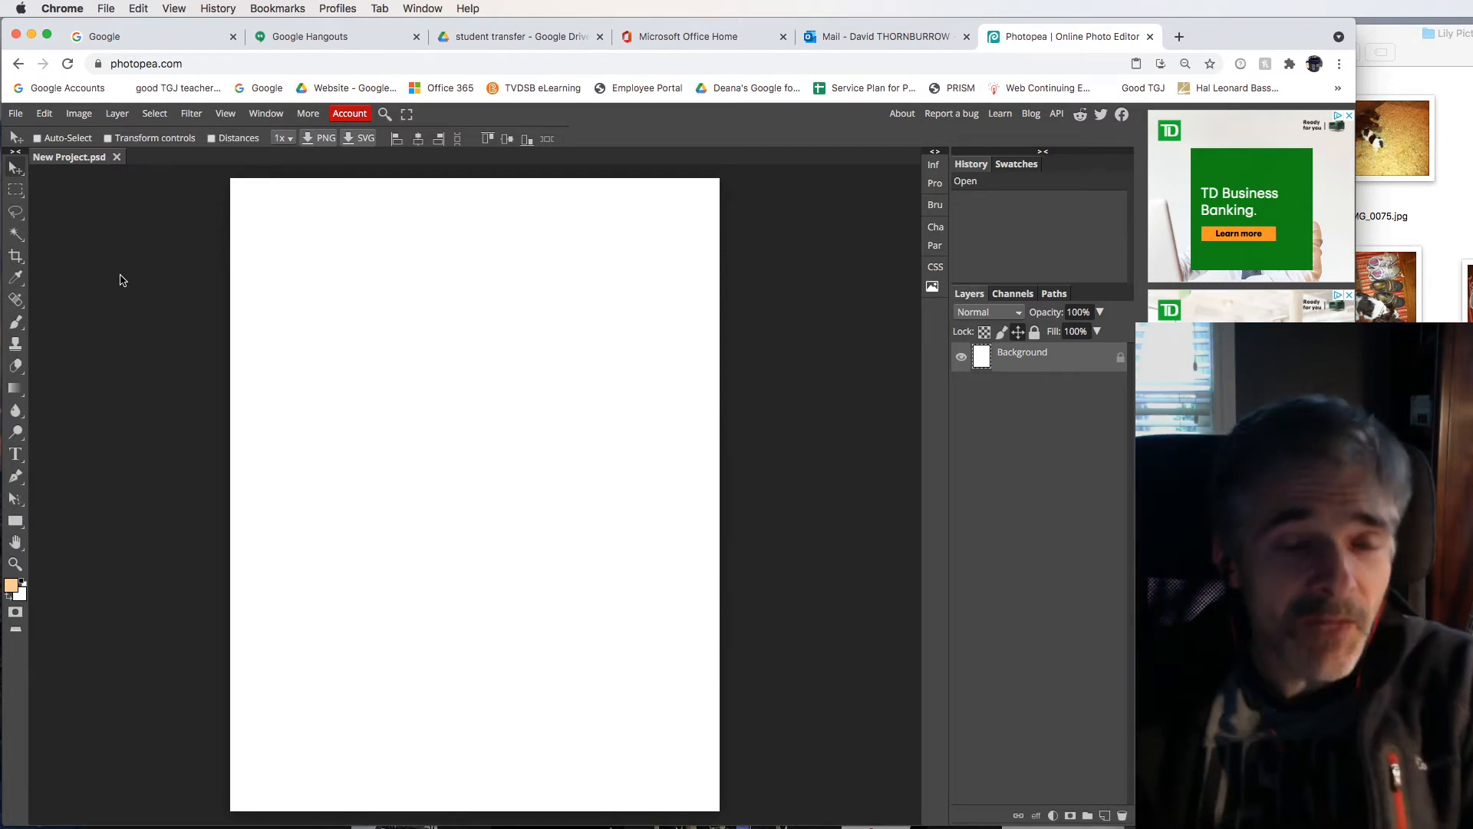
- Start opening an image file, go to the Lily Pictures folder on the Desktop and show its files as thumbnails
scroll(126, 293, up, 1)
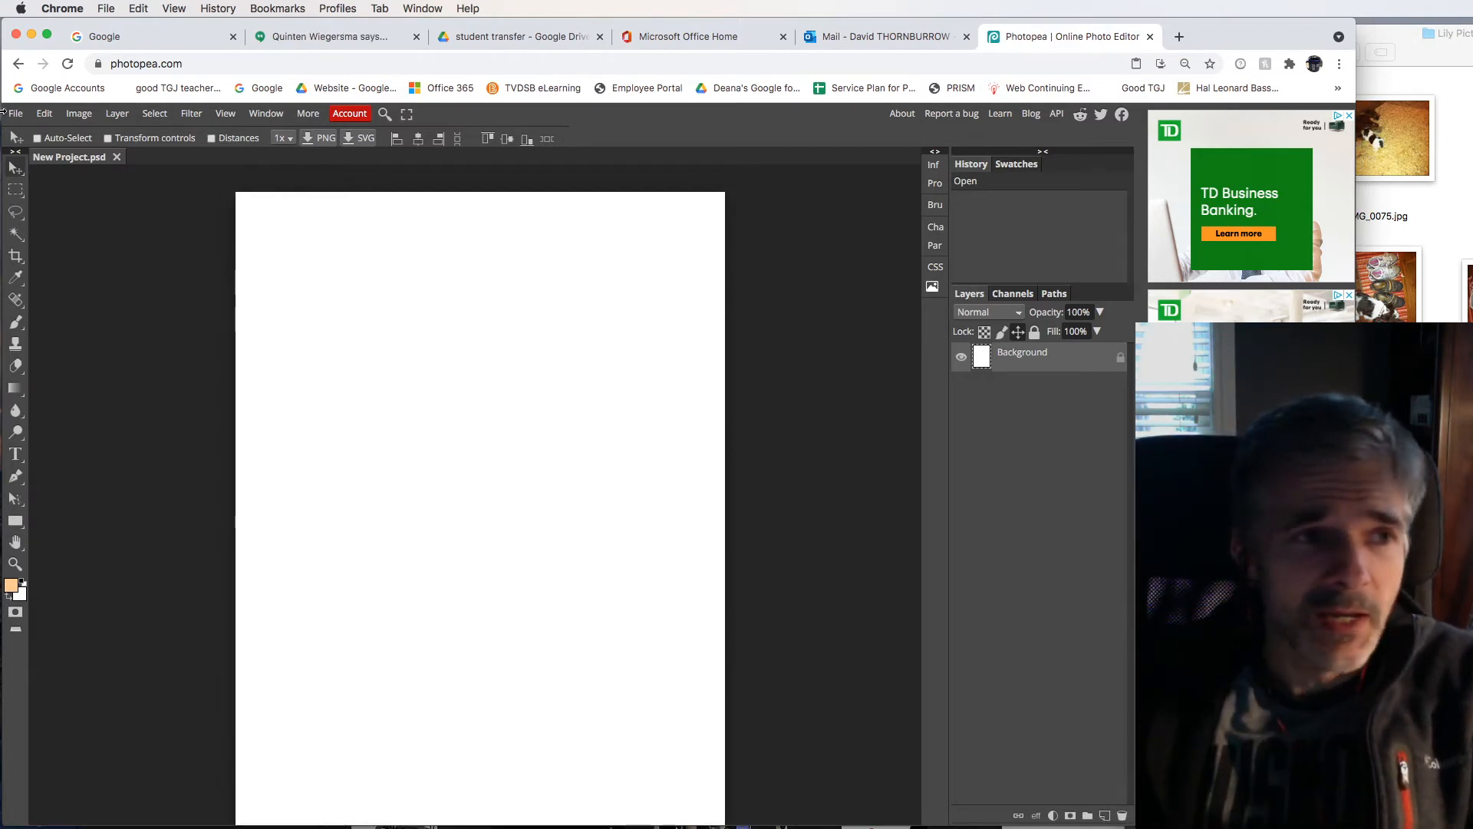
click(46, 113)
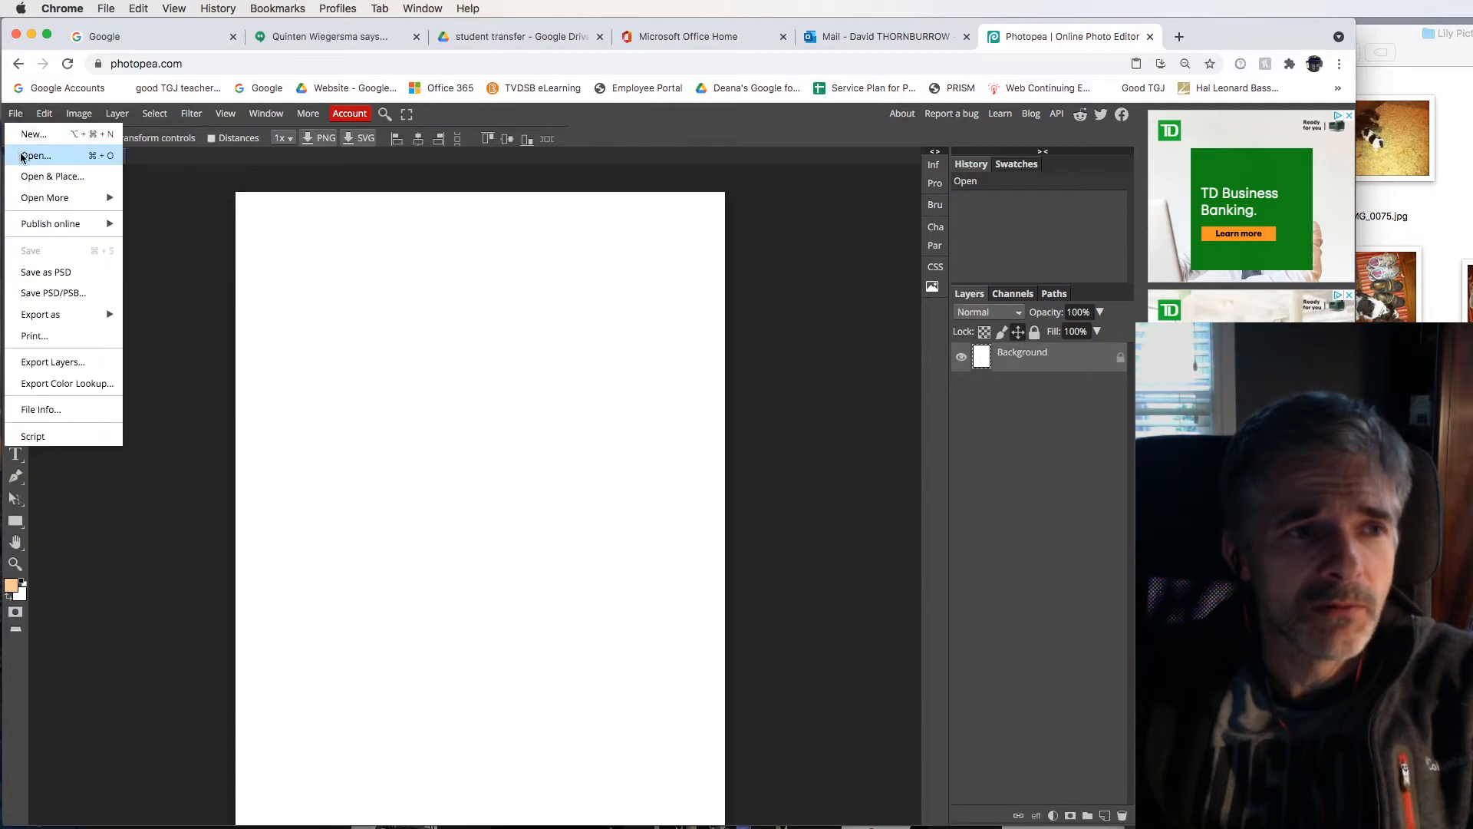
click(17, 155)
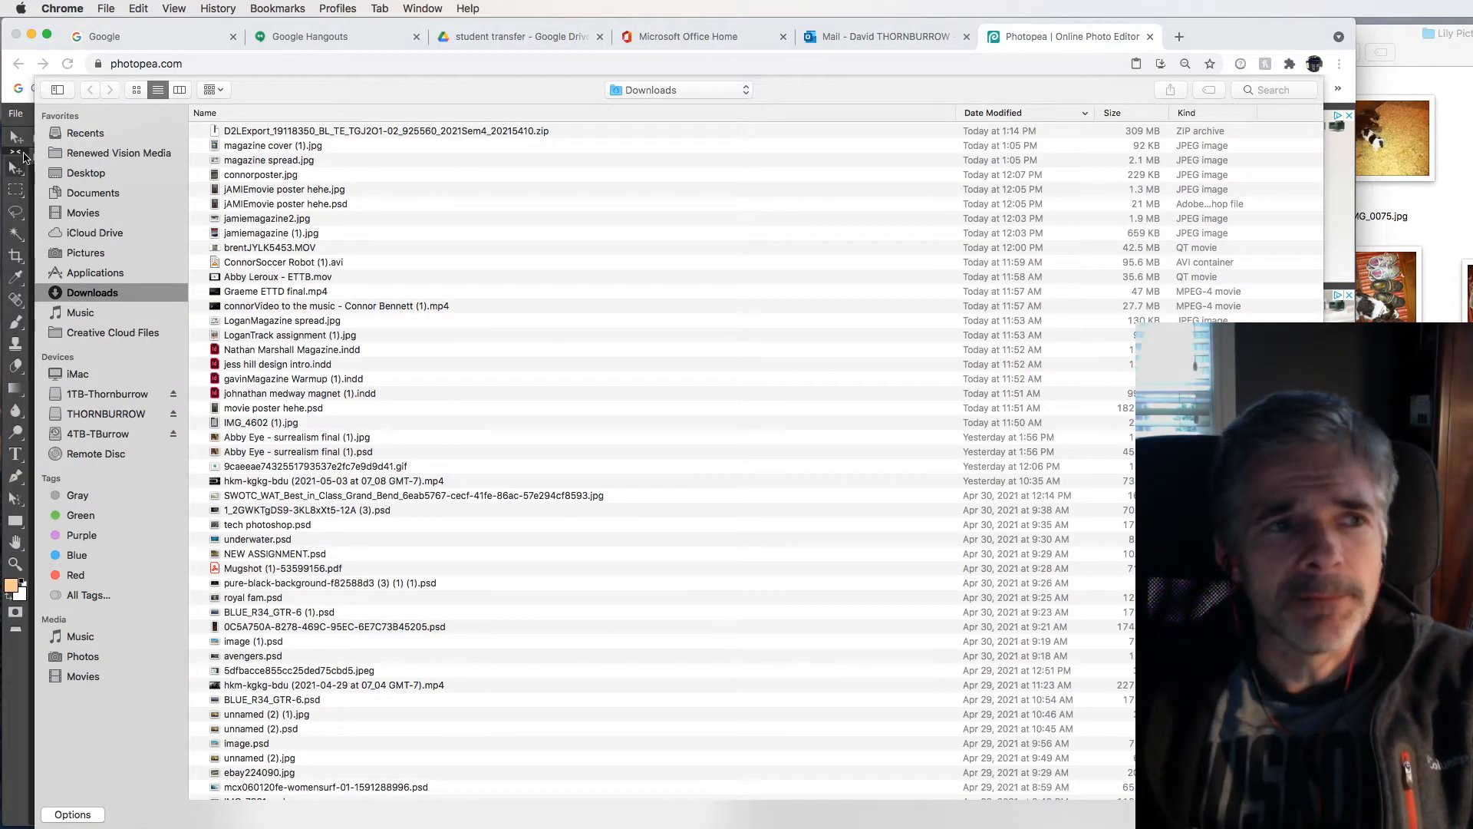
click(85, 172)
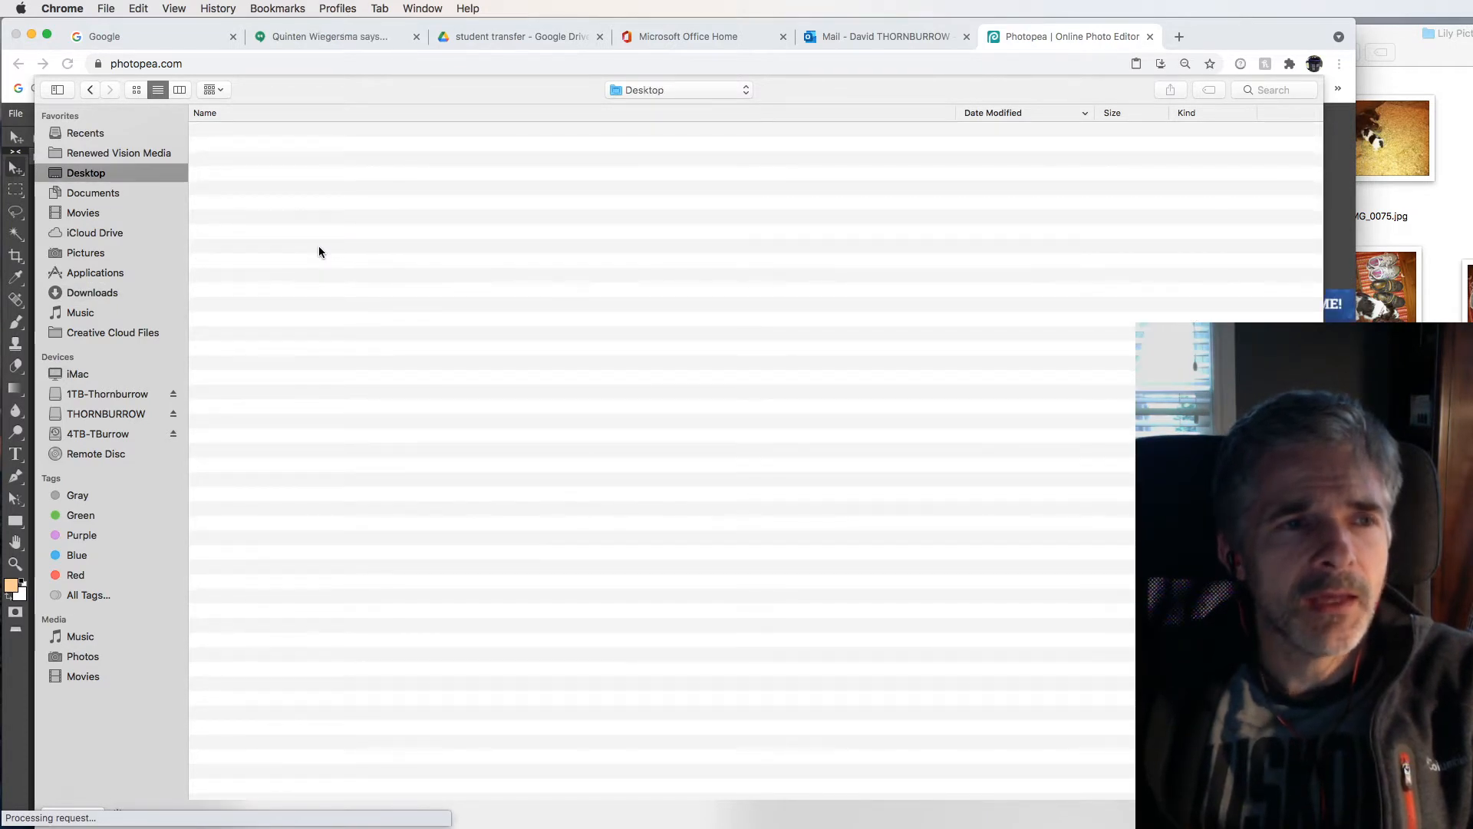
scroll(327, 264, down, 10)
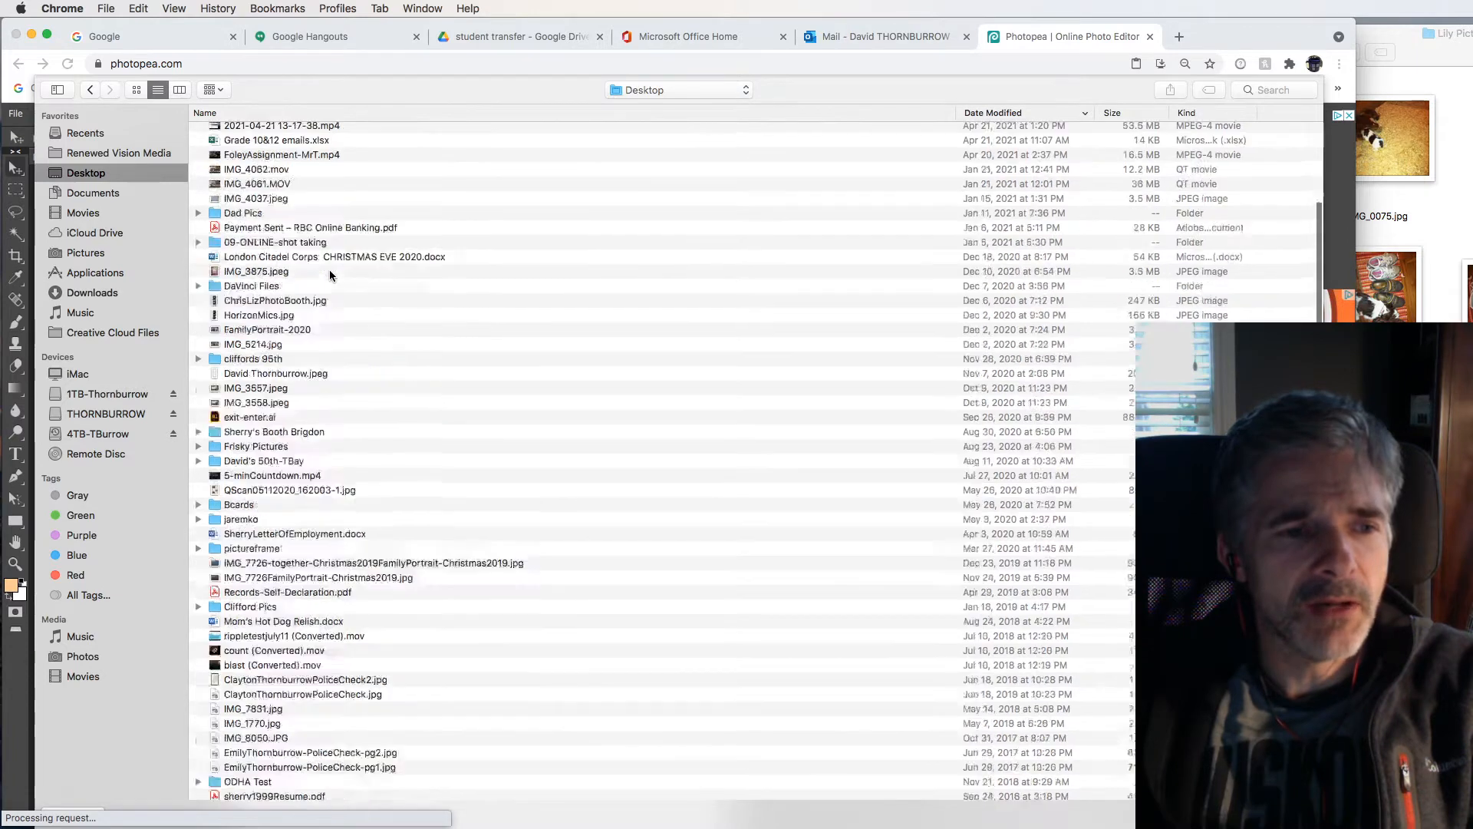
scroll(329, 276, down, 1)
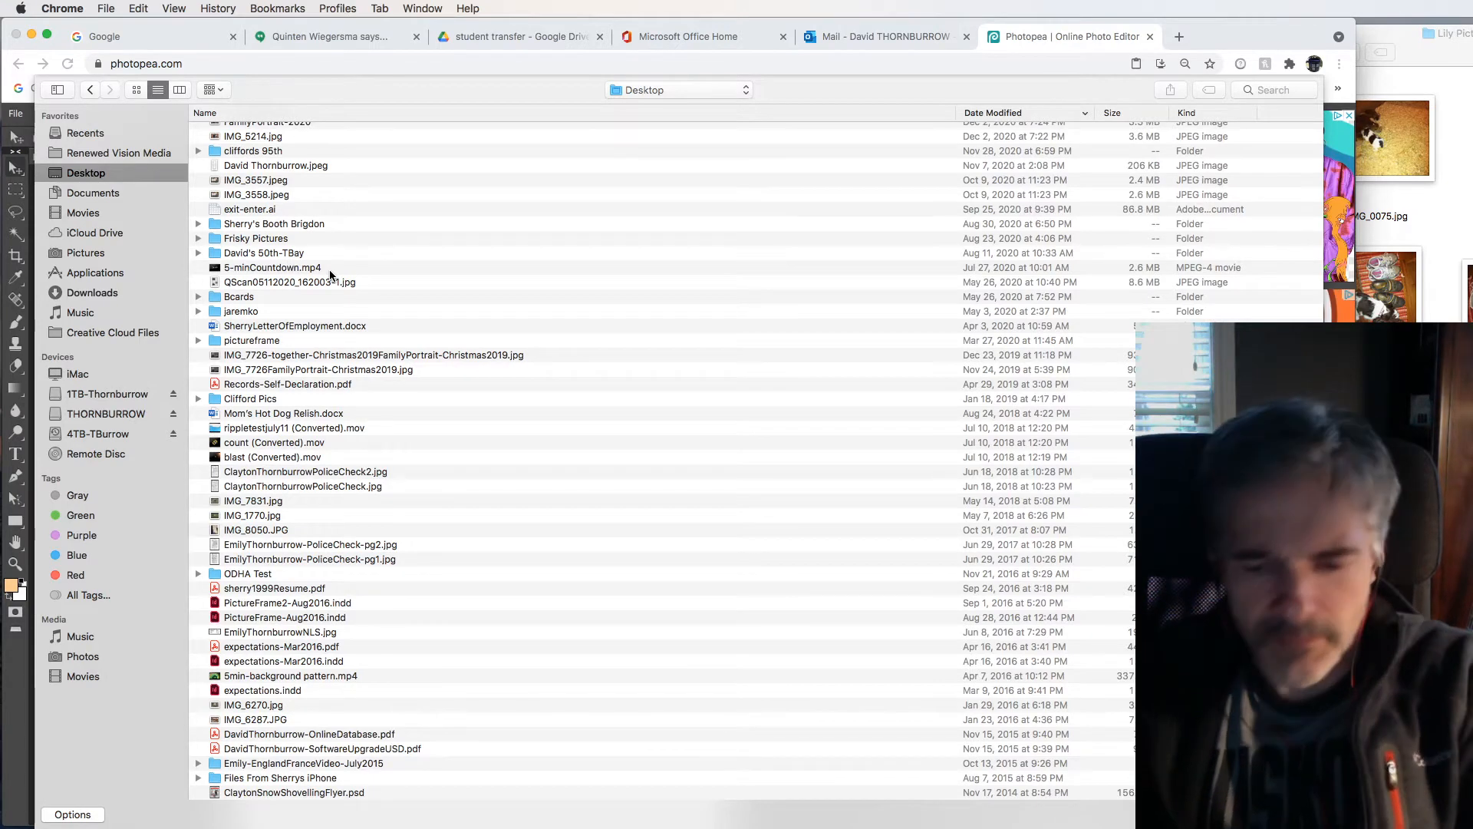
key(l)
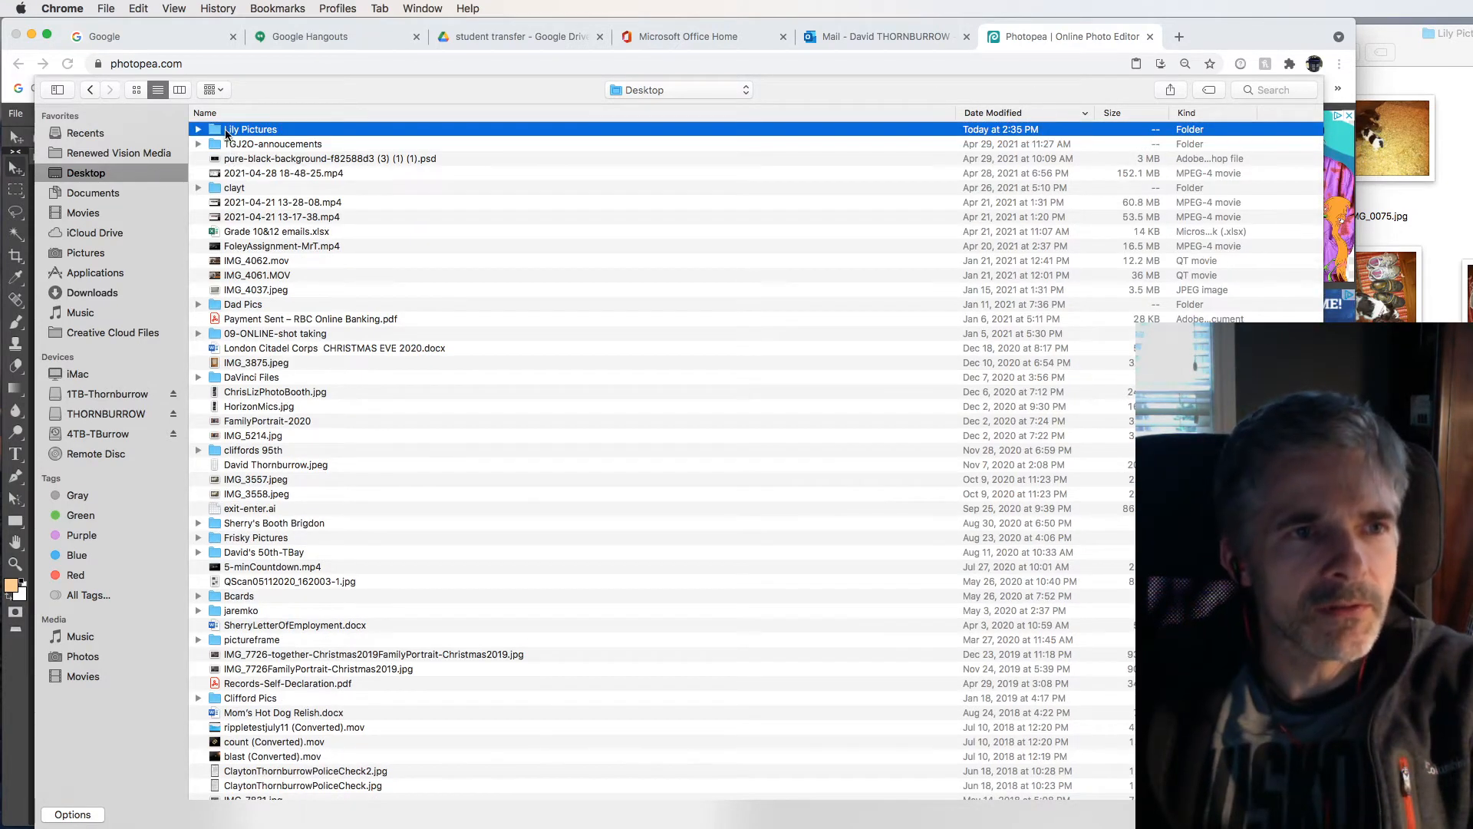
double_click(216, 131)
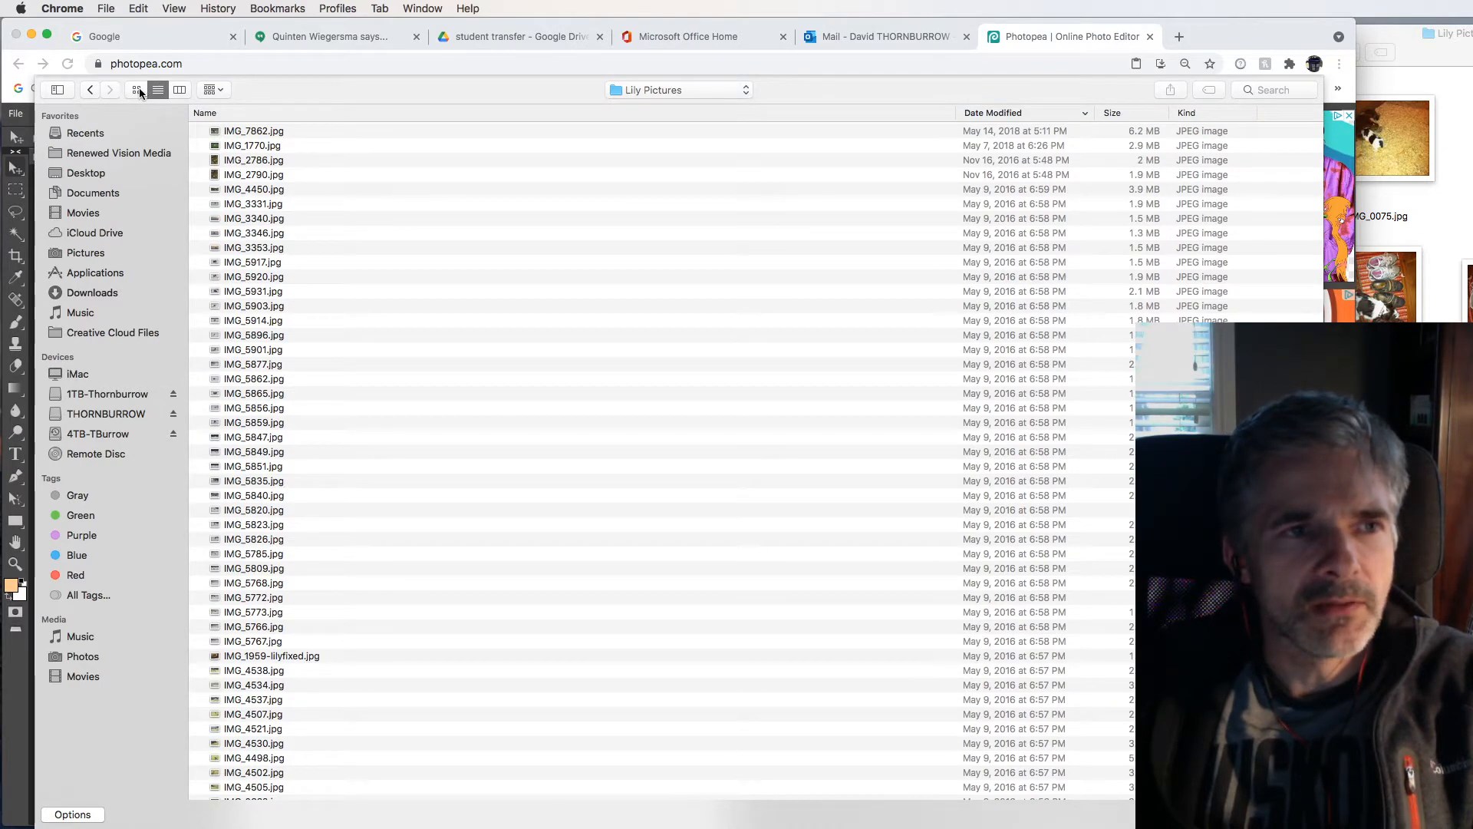
key(super+1)
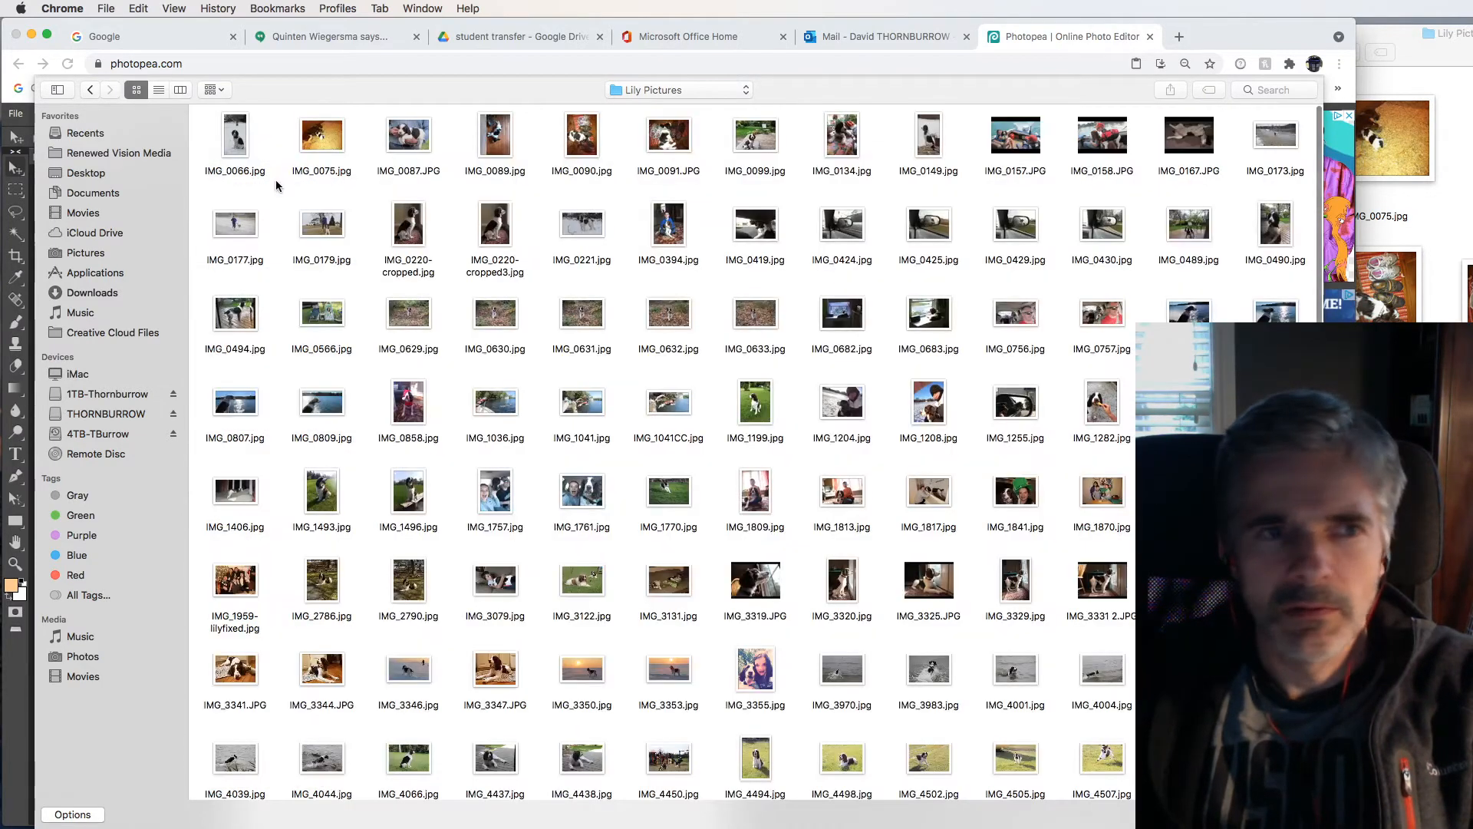
- Open the photo IMG_1770.jpg of the dog running on the grass
scroll(587, 356, down, 2)
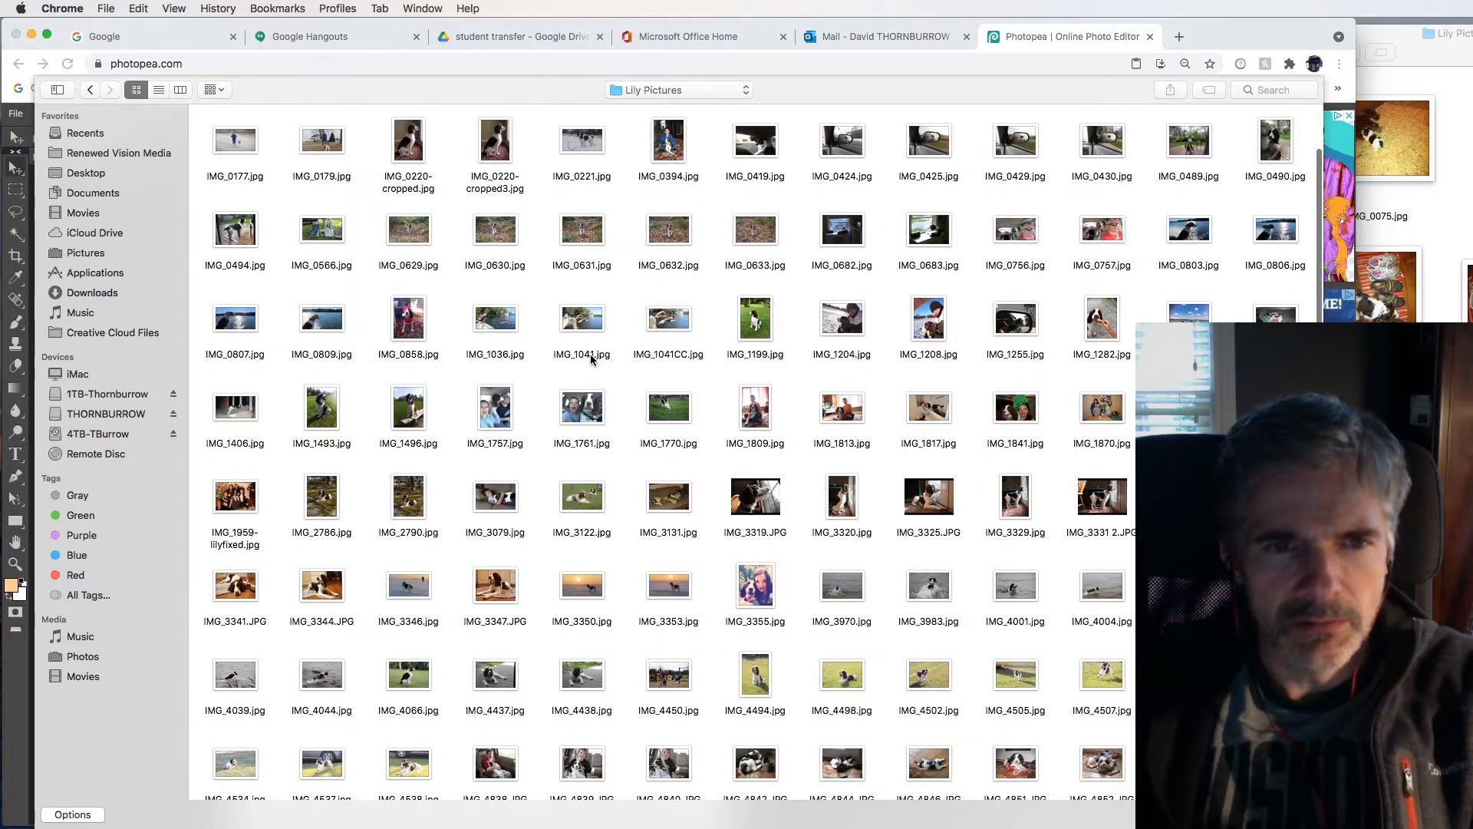
click(670, 415)
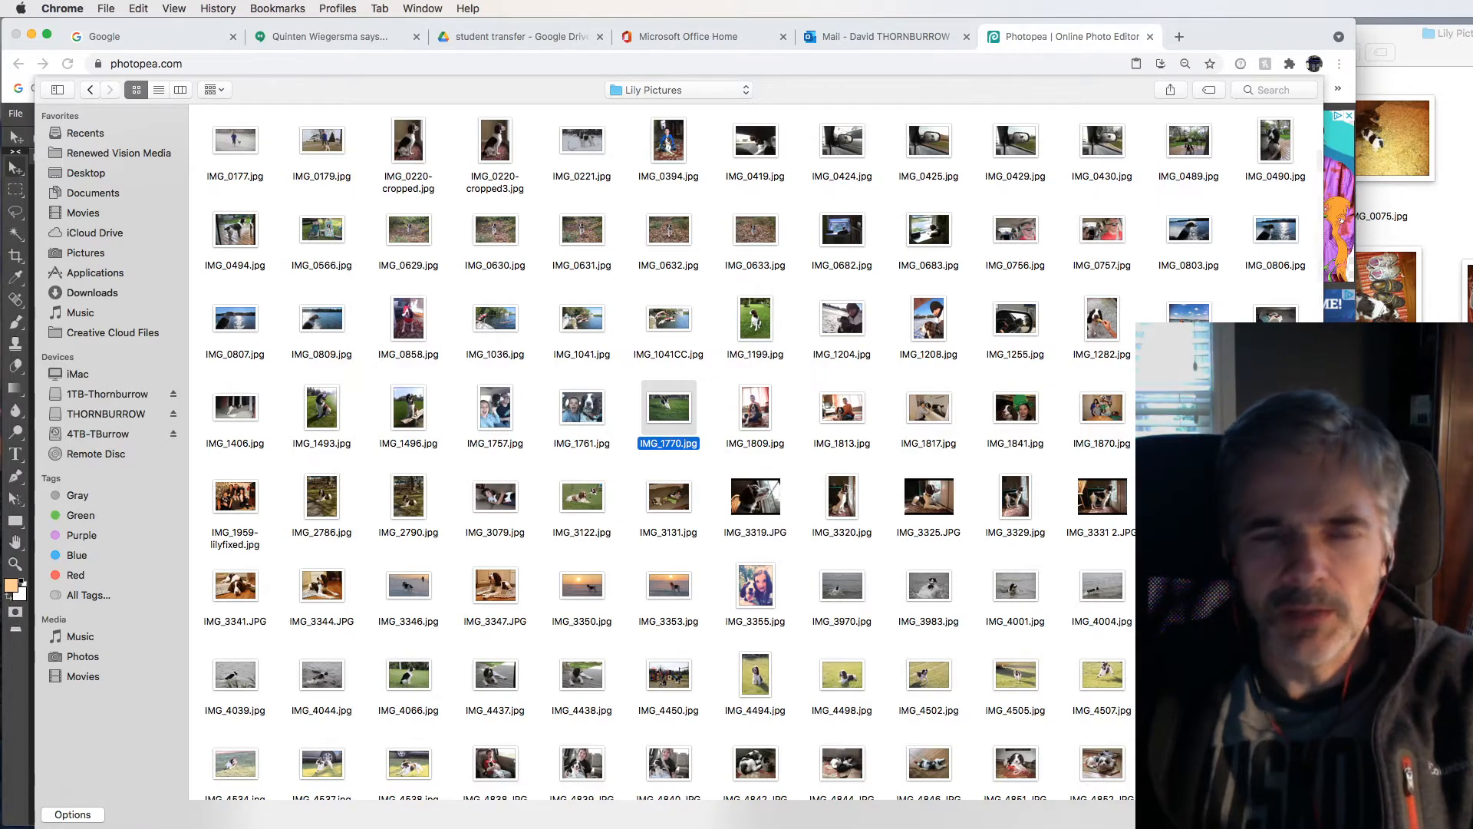
click(1286, 814)
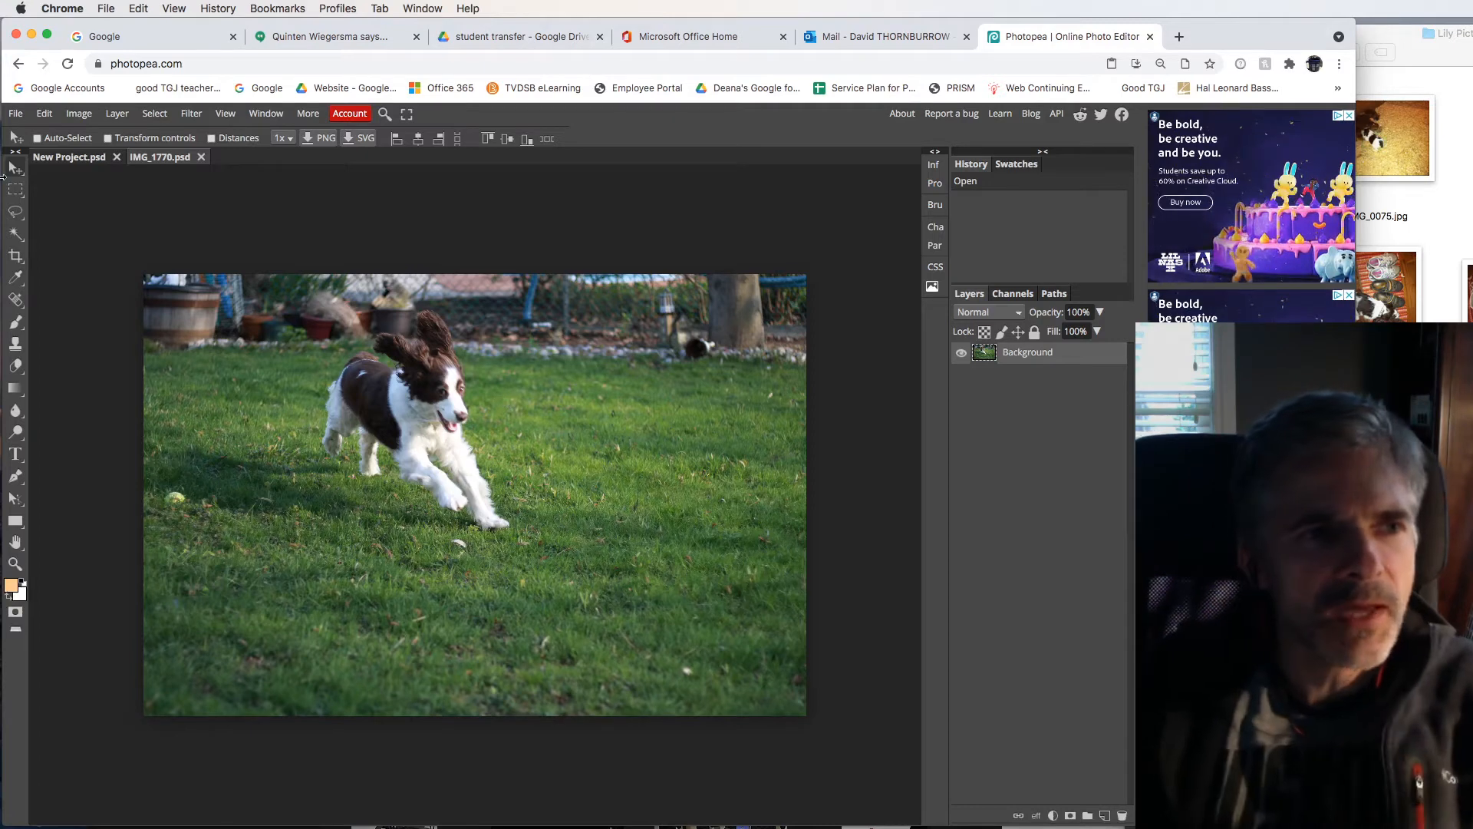
- Draw a rough freehand Lasso selection around the dog's body, face and front legs
click(15, 213)
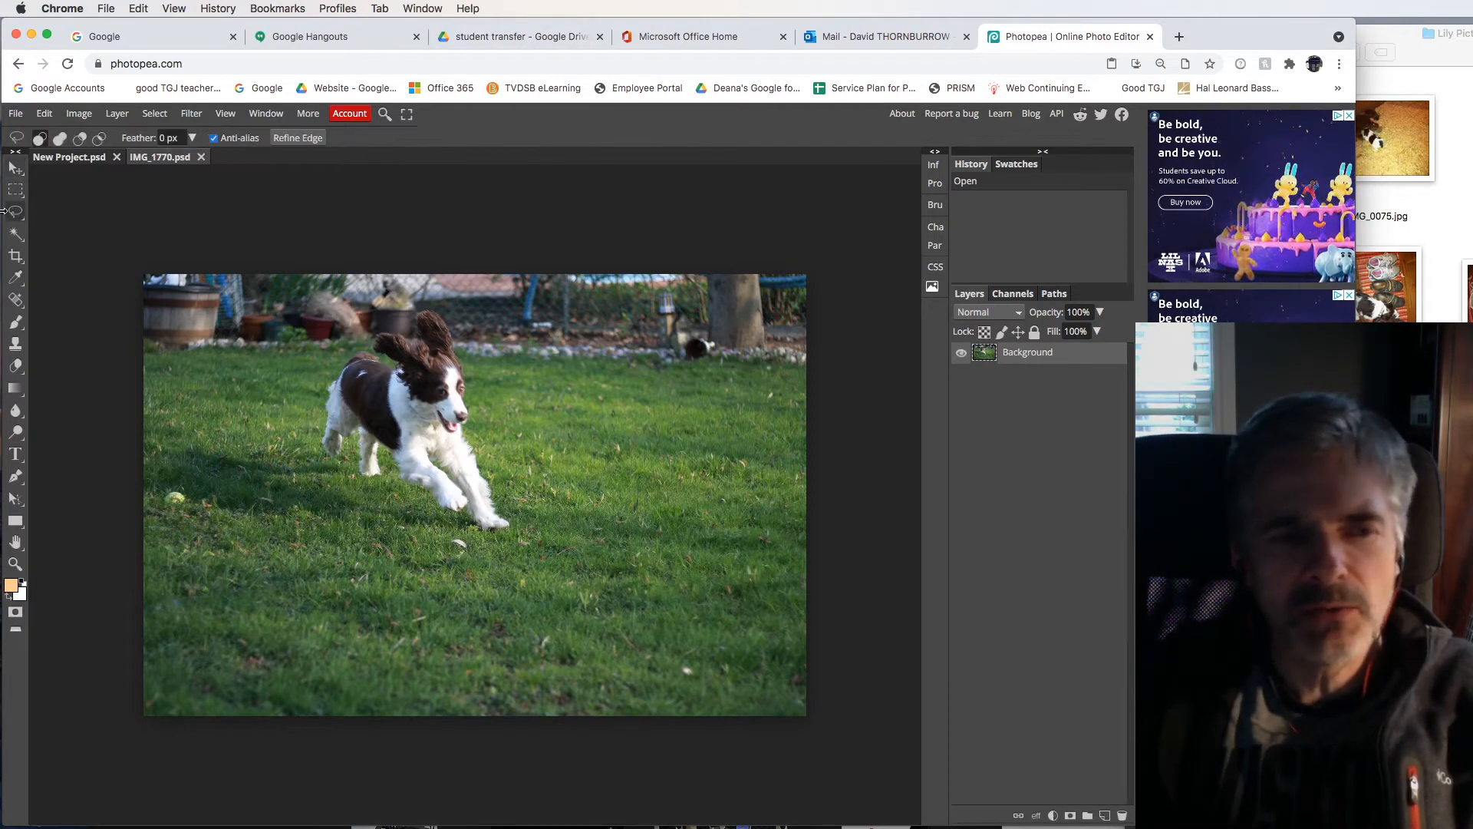
click(15, 563)
drag(405, 412, 462, 454)
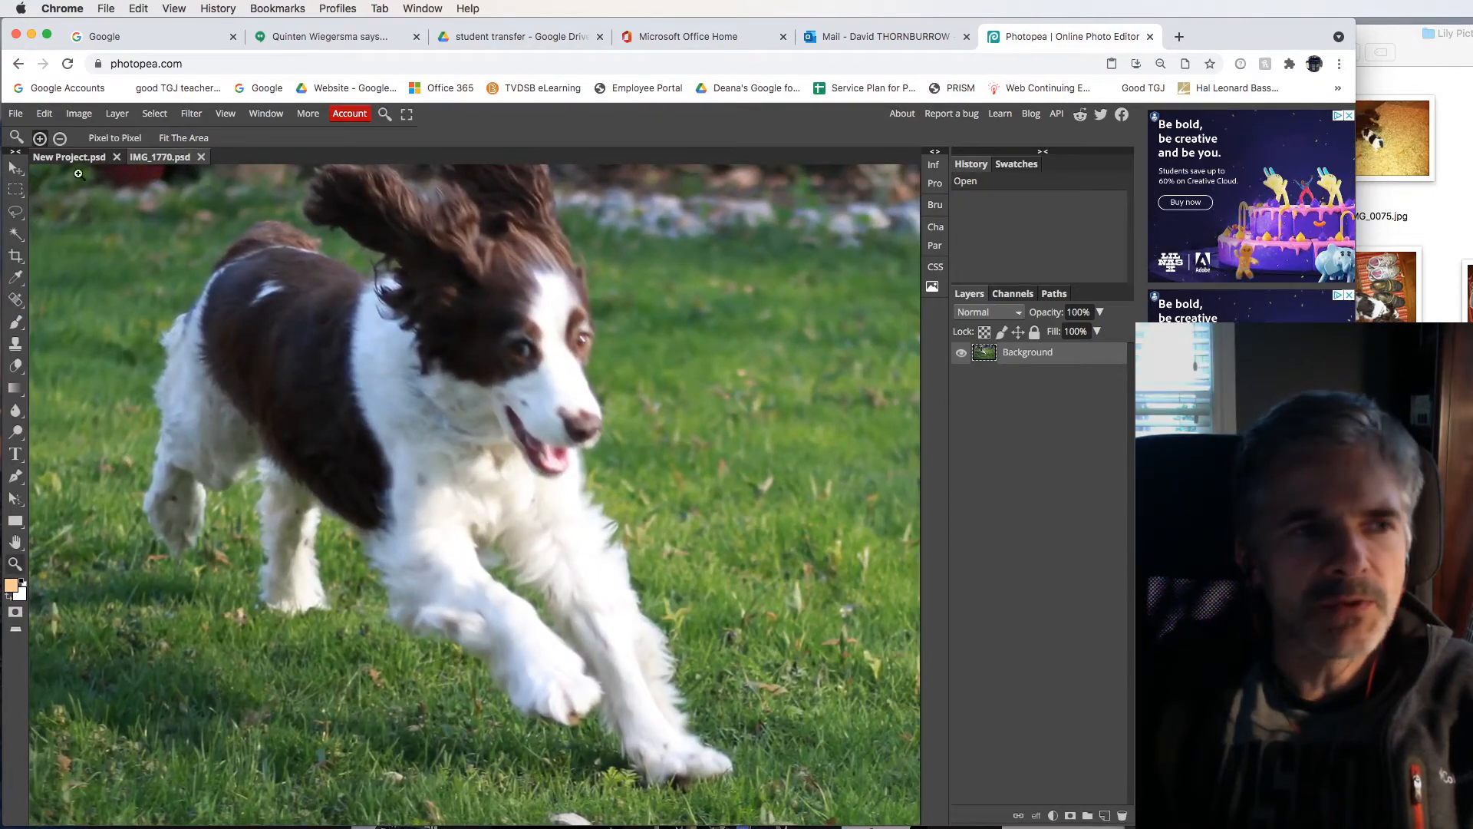
click(16, 212)
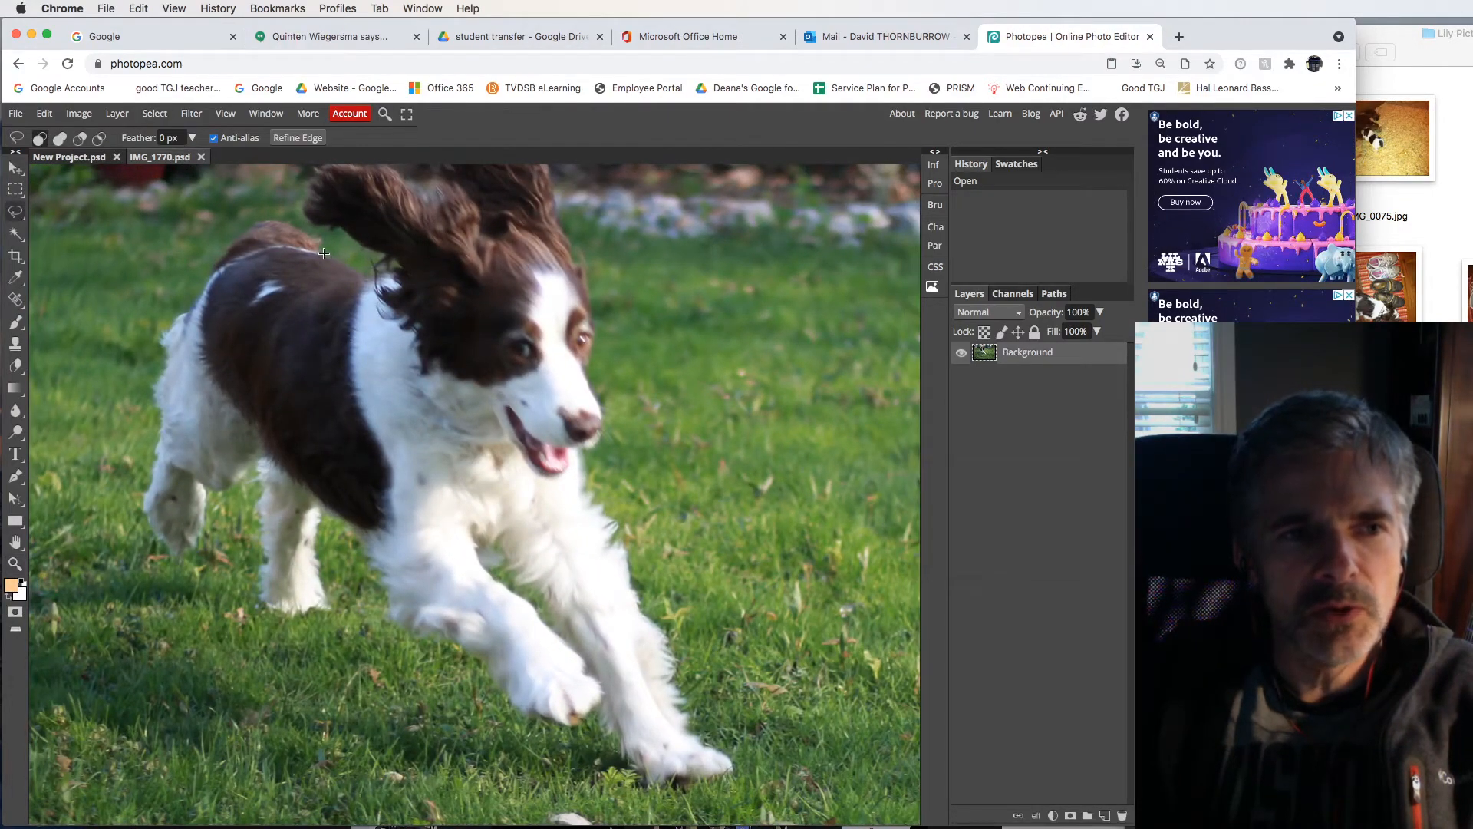
drag(323, 257, 271, 223)
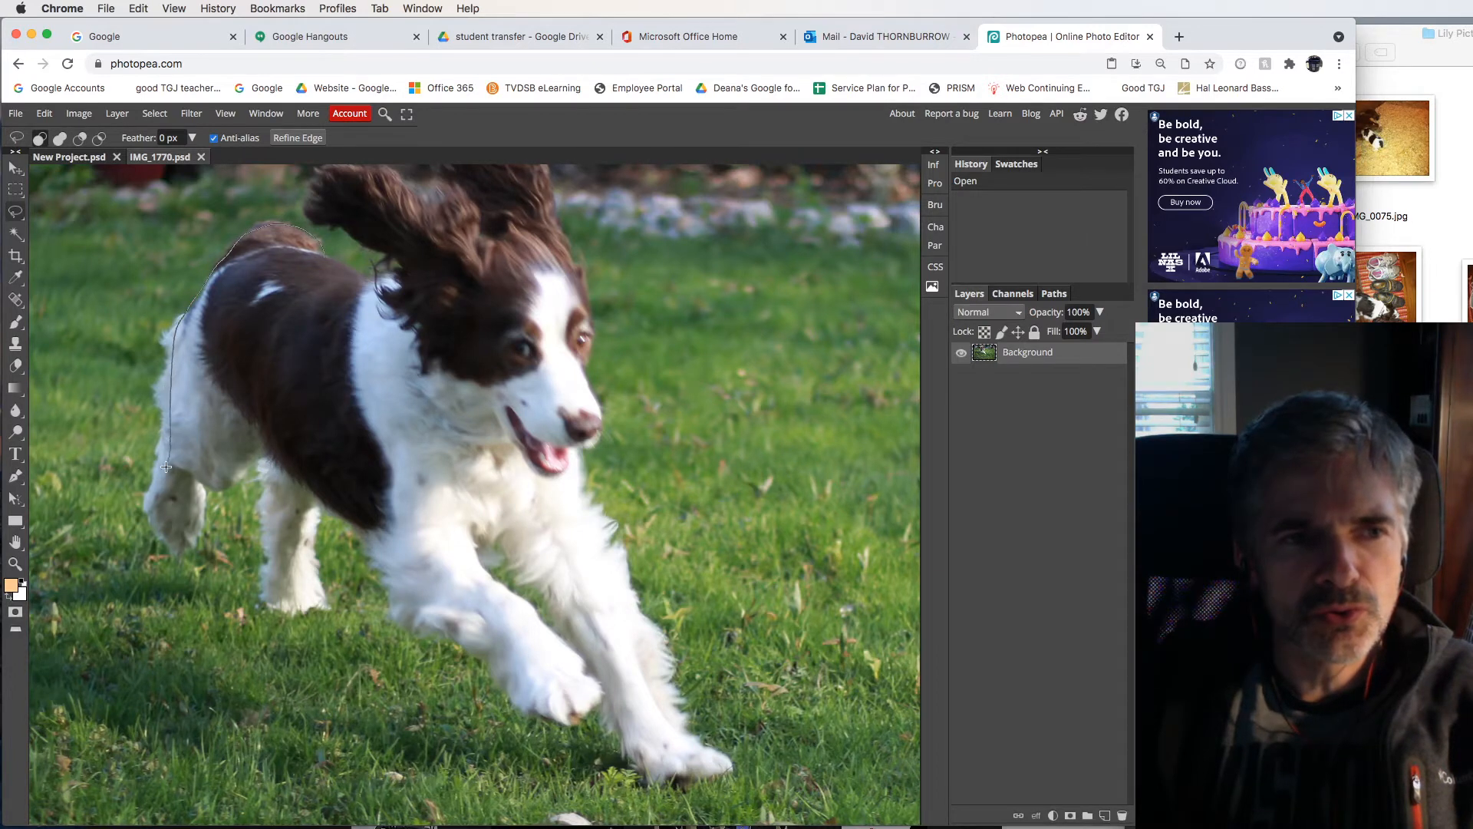
mouse_move(687, 641)
mouse_down()
mouse_move(721, 495)
mouse_move(652, 334)
mouse_up()
drag(523, 279, 528, 281)
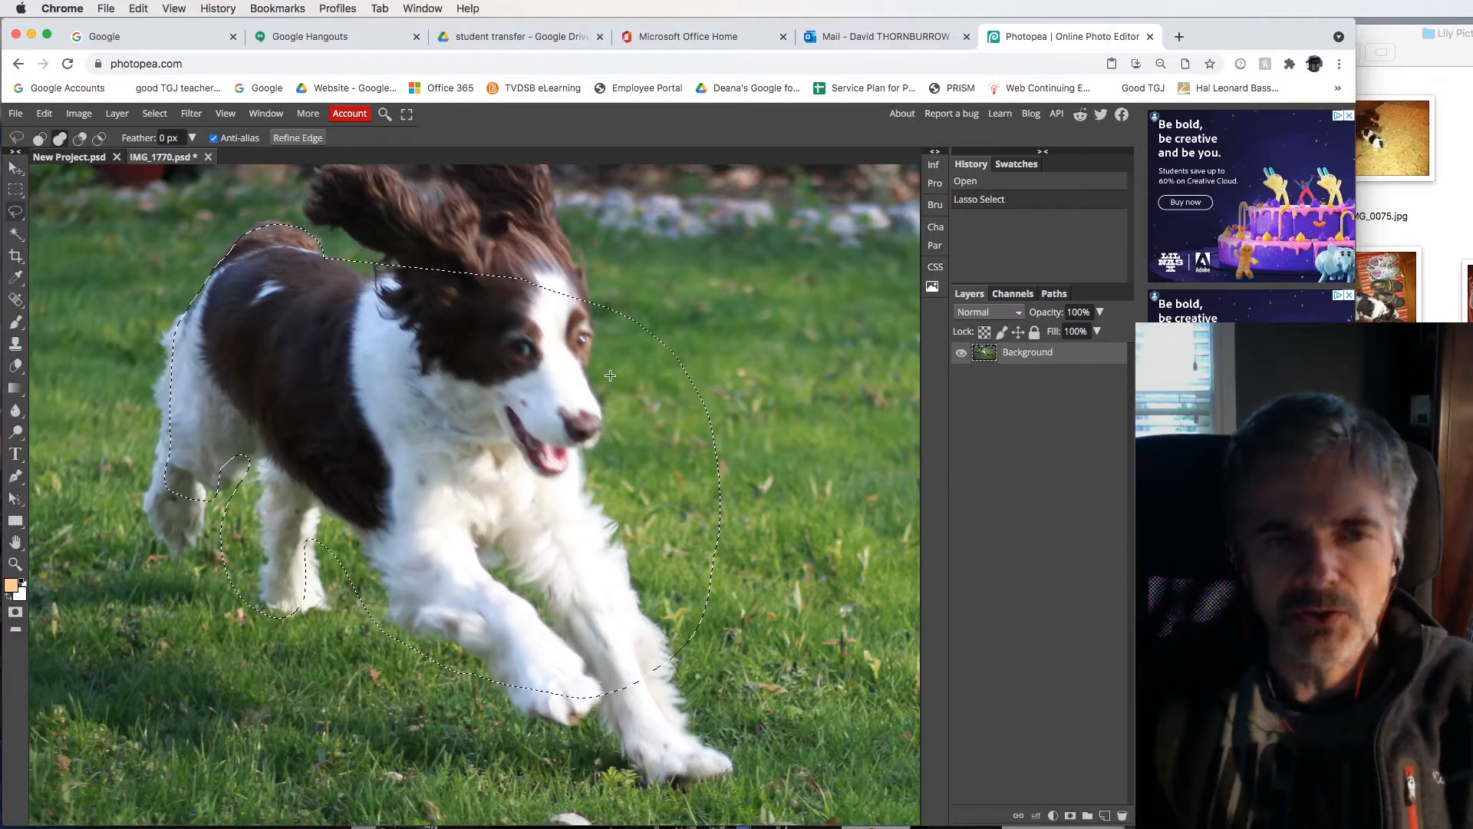
- Add the upper part of the dog's head to the lasso selection and subtract the grass in front of its face and chest
drag(399, 408, 408, 409)
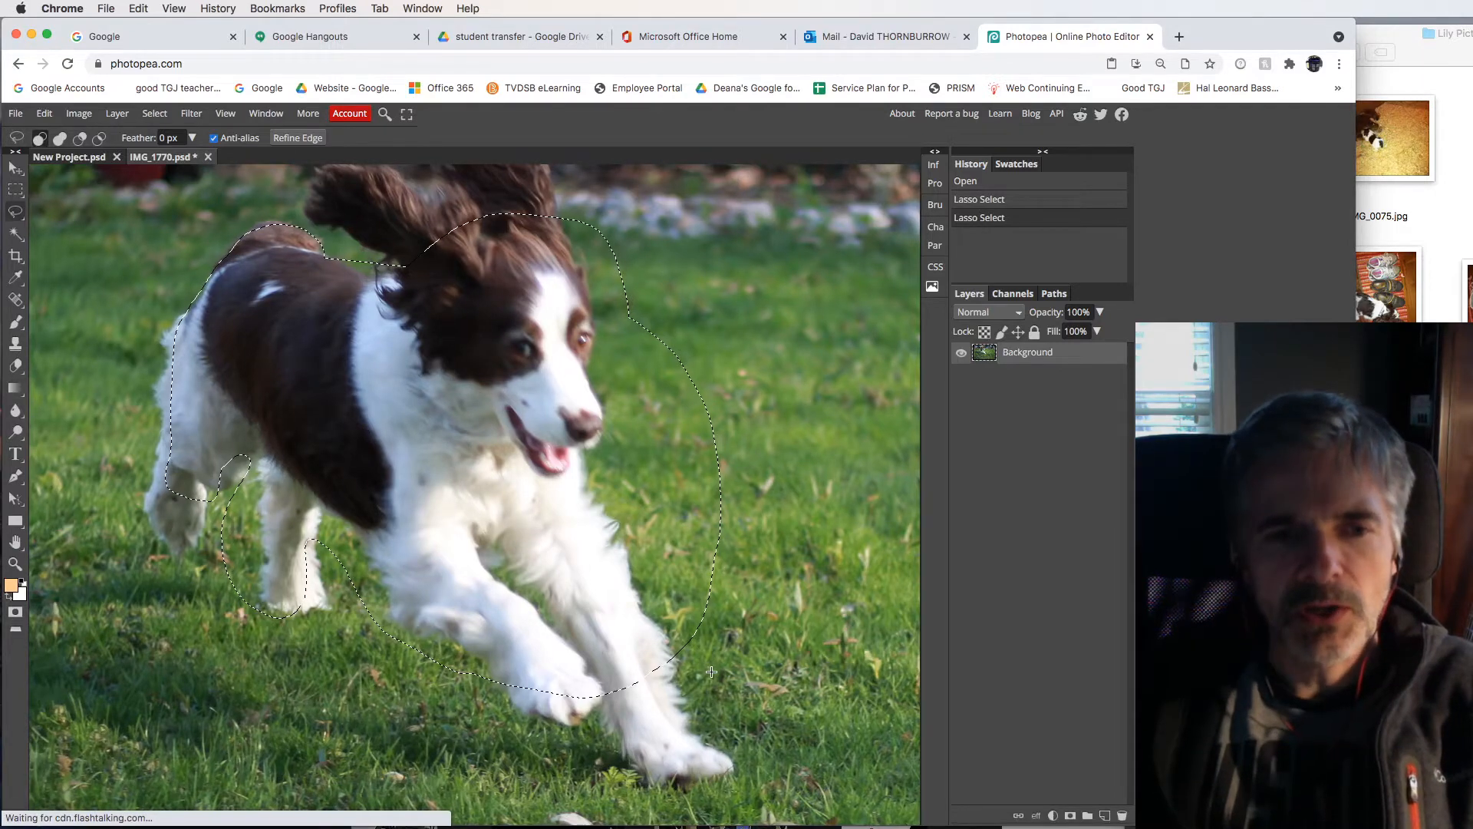
mouse_move(649, 608)
mouse_down()
mouse_move(579, 465)
mouse_move(608, 408)
mouse_move(603, 311)
mouse_up()
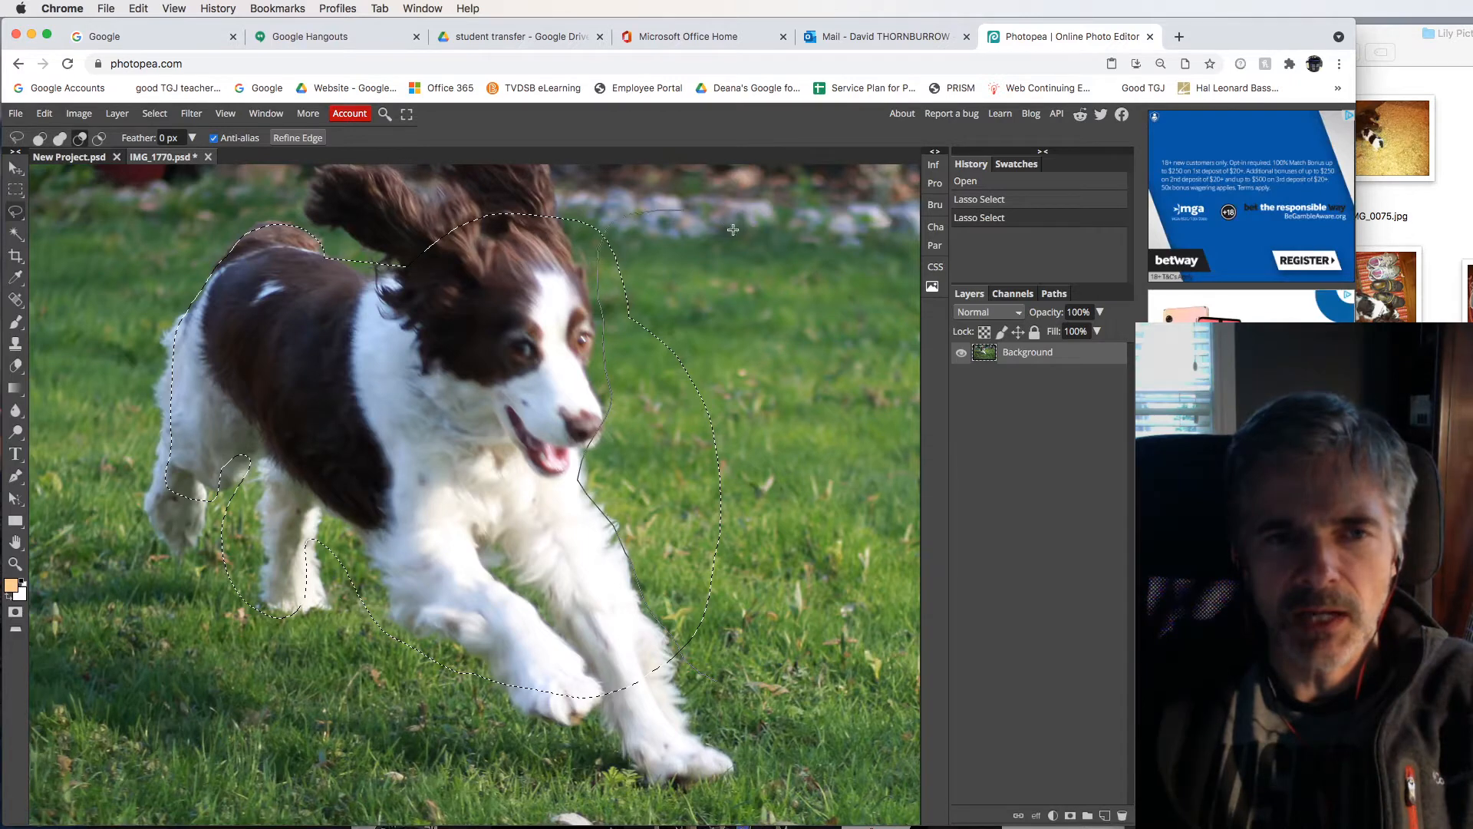
mouse_move(733, 229)
mouse_down()
mouse_move(863, 419)
mouse_move(861, 449)
mouse_up()
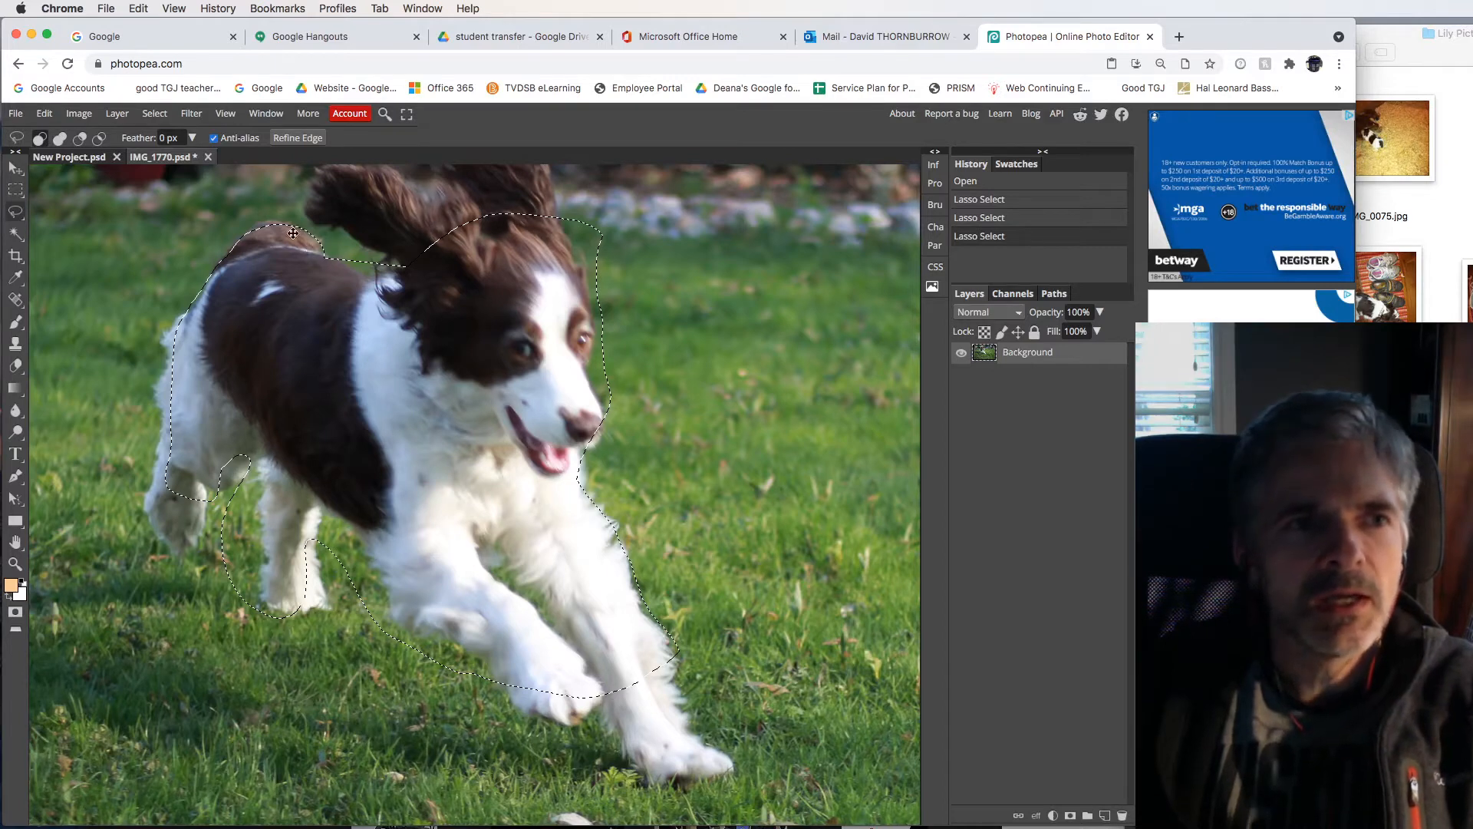
- Deselect the rough lasso selection around the dog
click(152, 117)
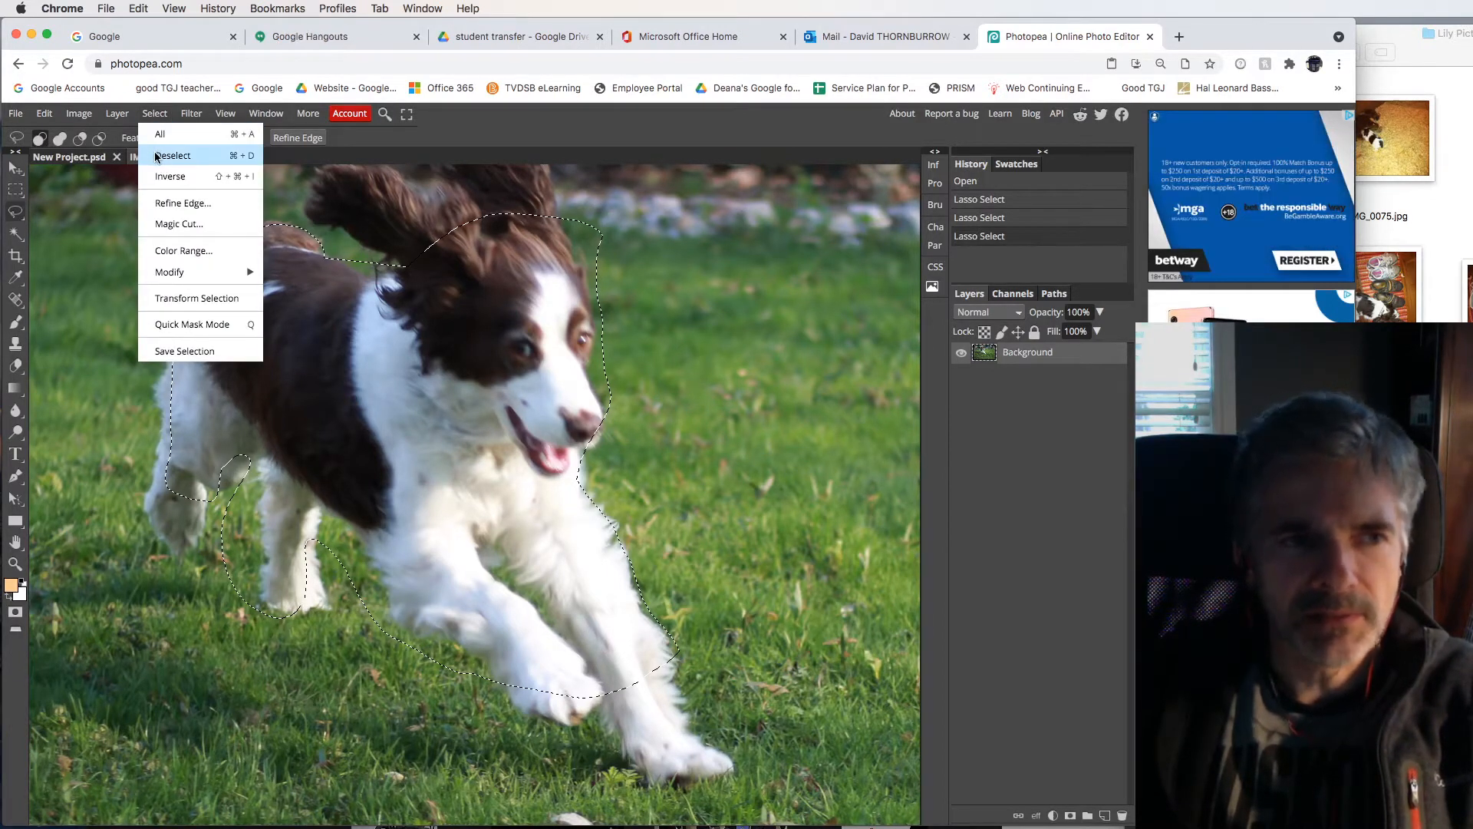
click(156, 154)
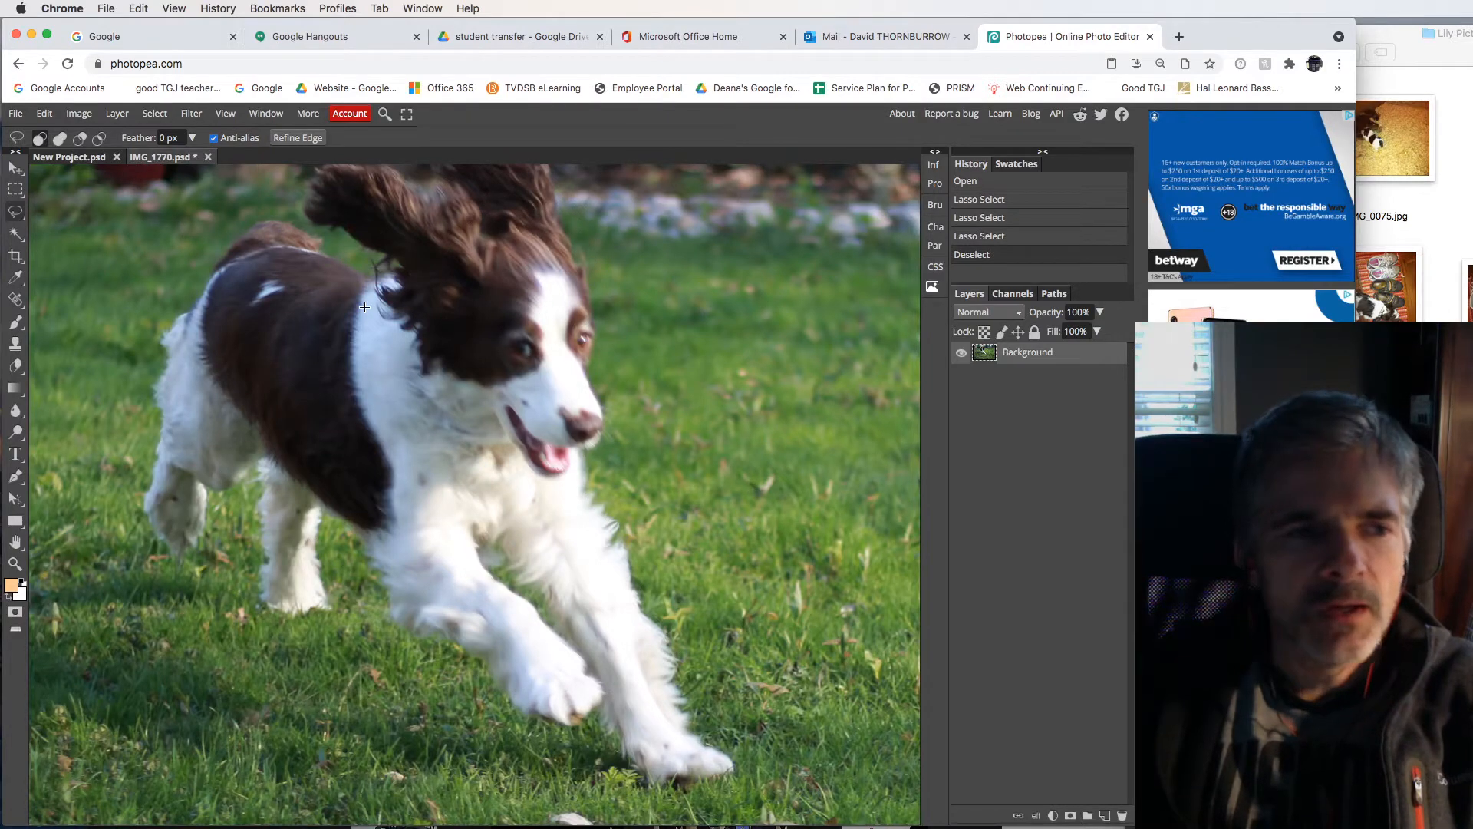
click(13, 543)
drag(428, 460, 413, 512)
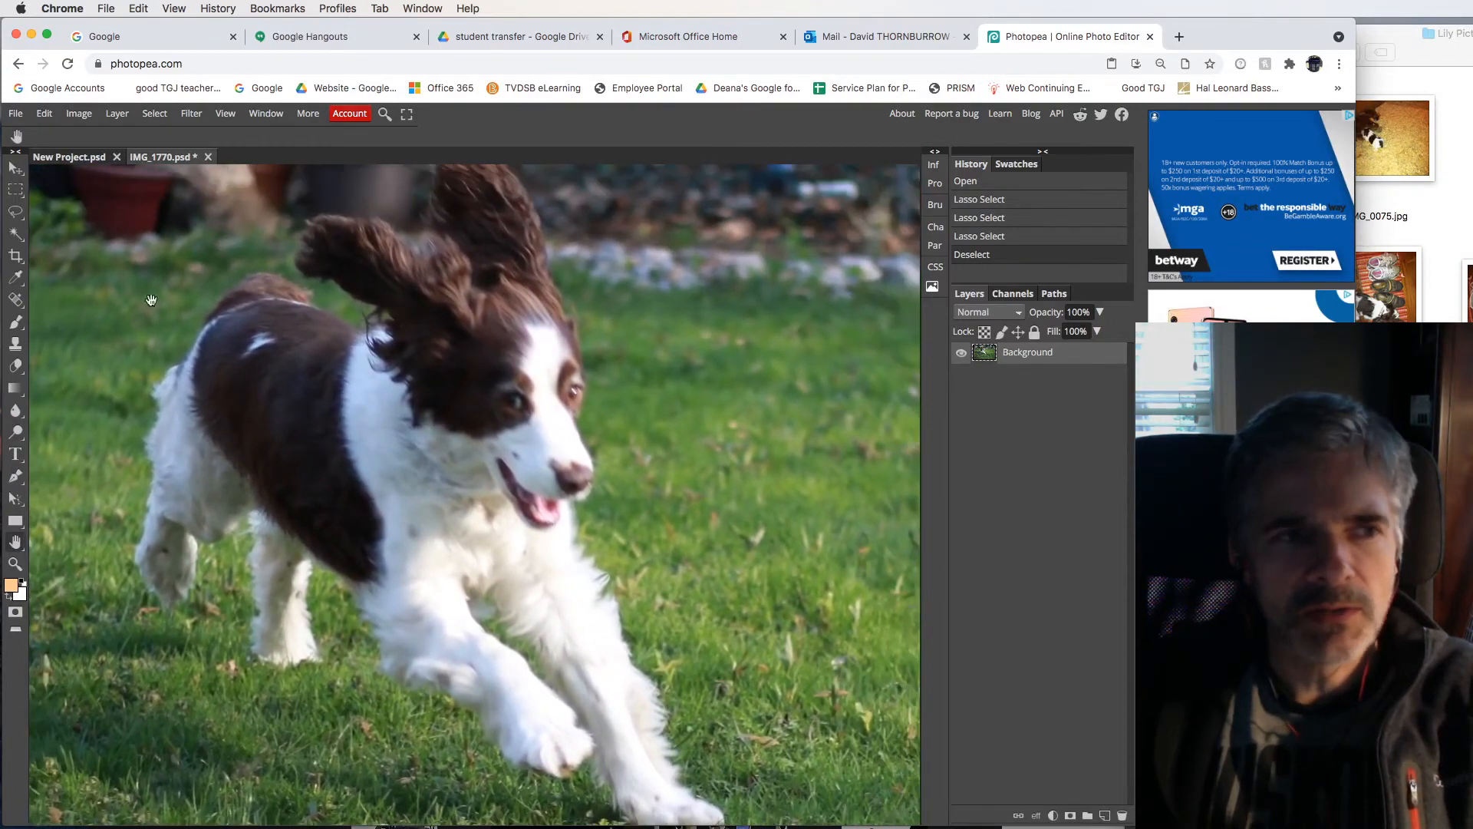
click(16, 211)
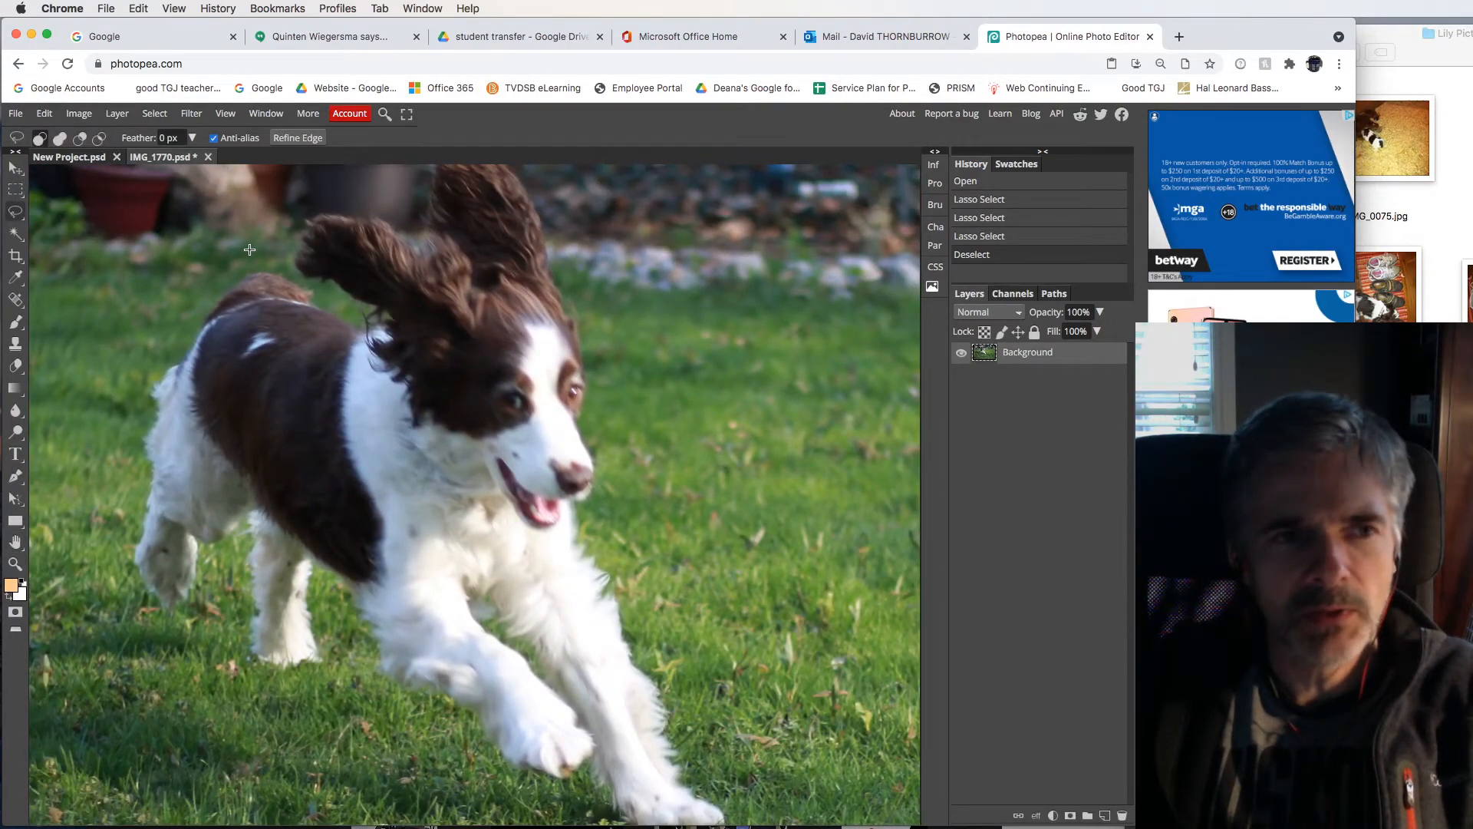
drag(381, 279, 386, 317)
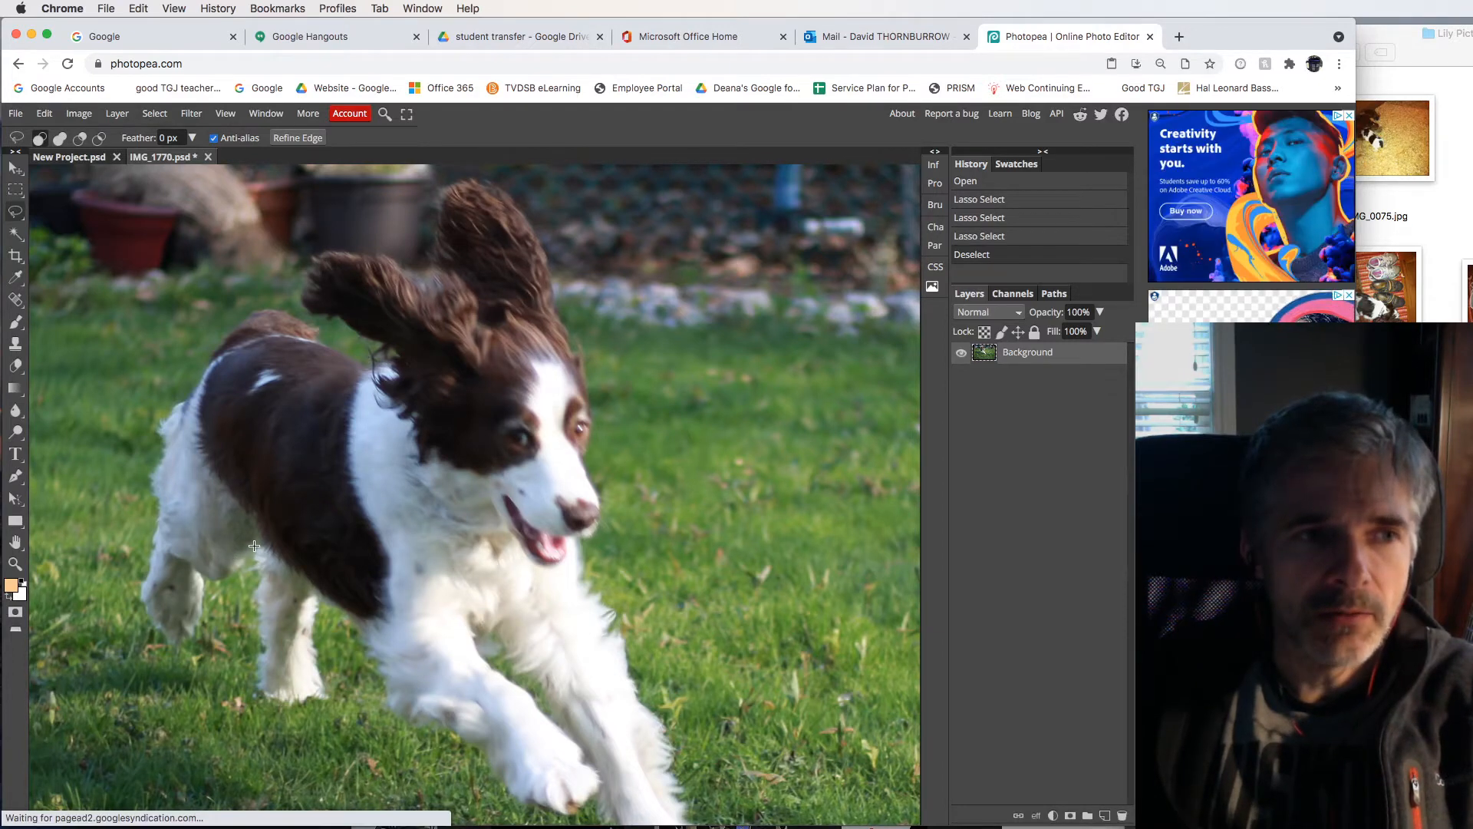
- Try the Polygonal Lasso with a straight-edged zigzag selection across the dog's face and front legs, and deselect it
right_click(15, 215)
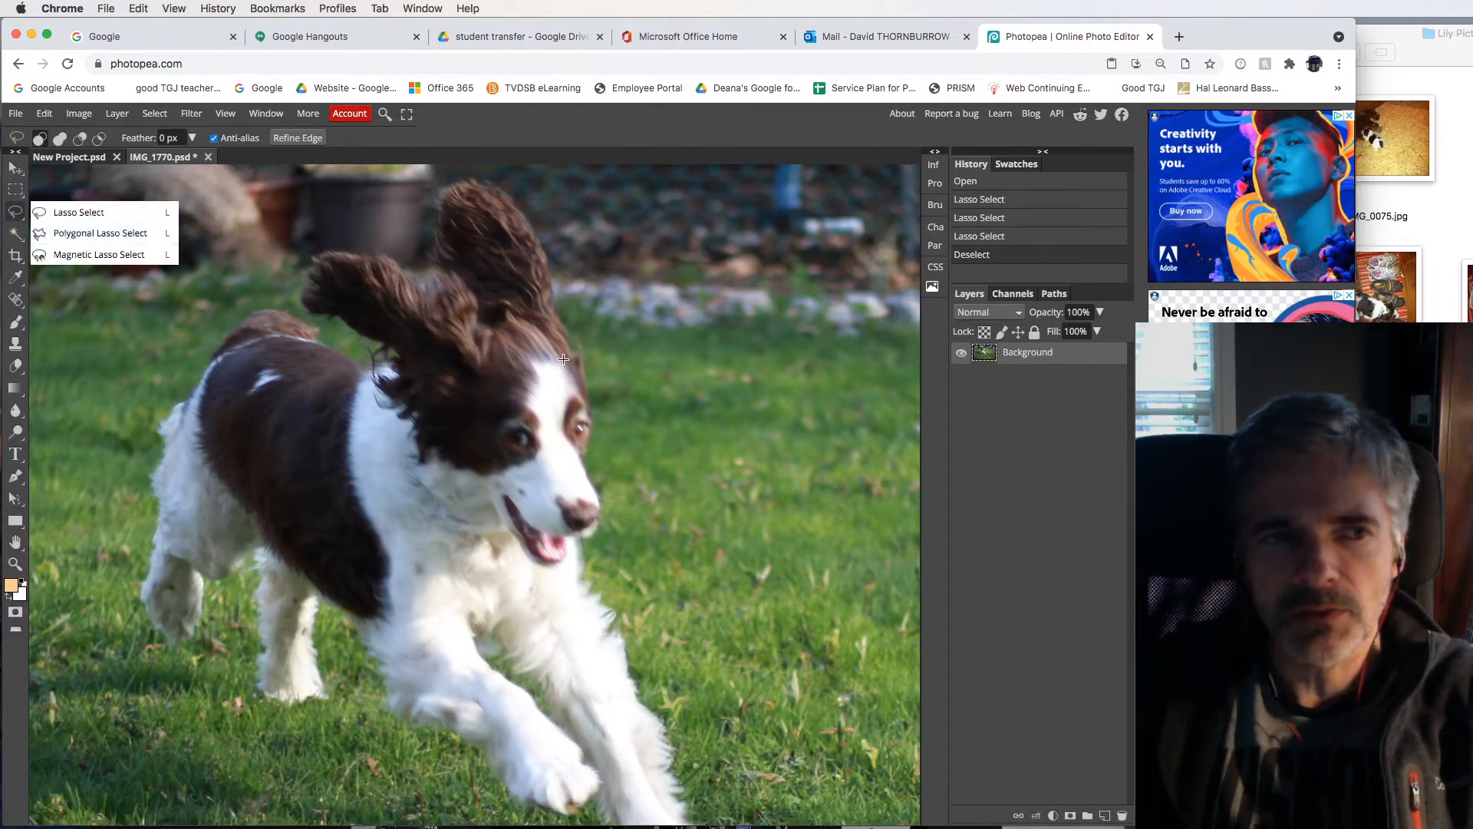
click(53, 234)
click(465, 454)
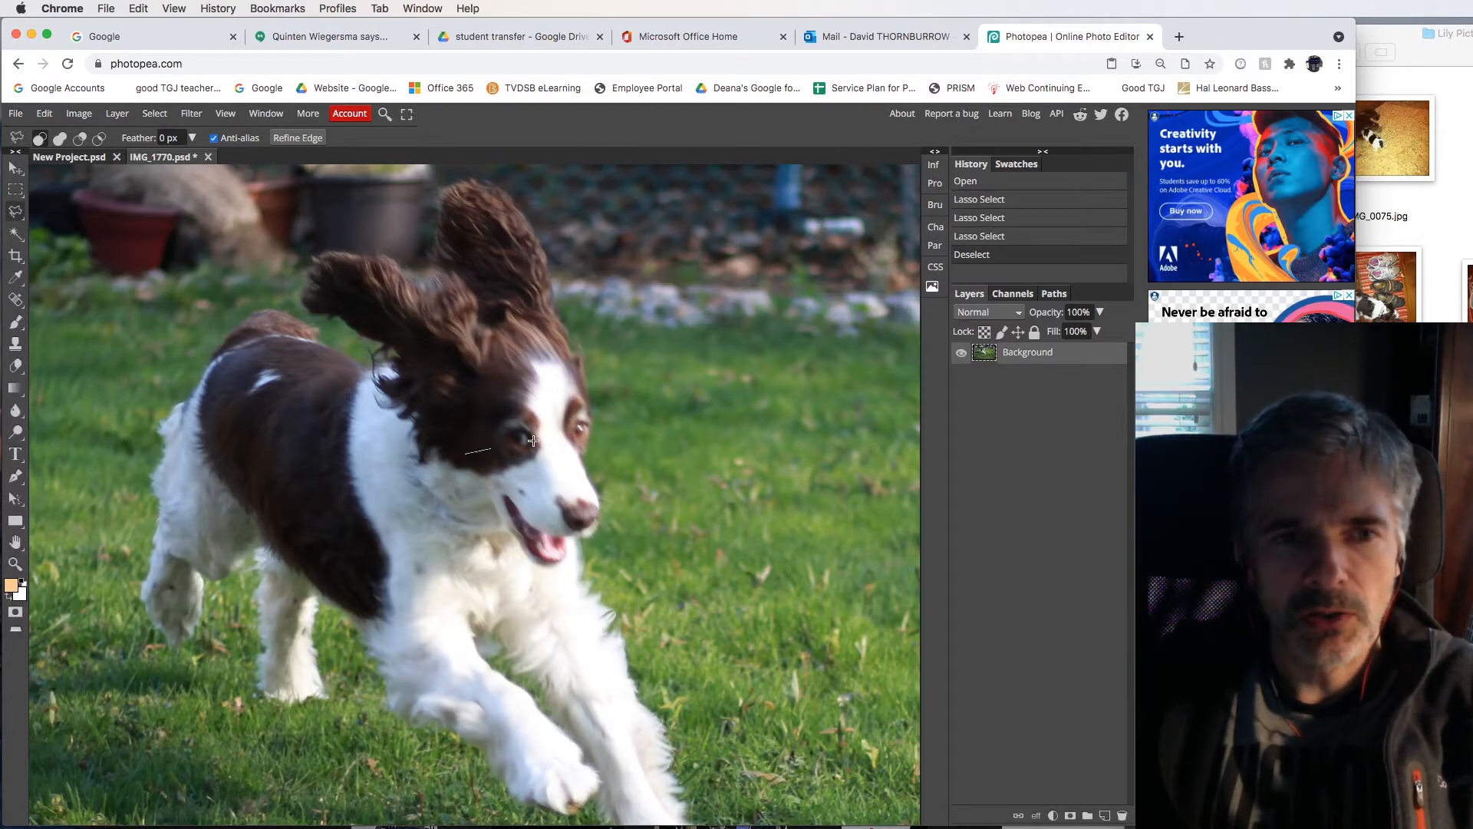
click(657, 490)
click(351, 591)
click(339, 694)
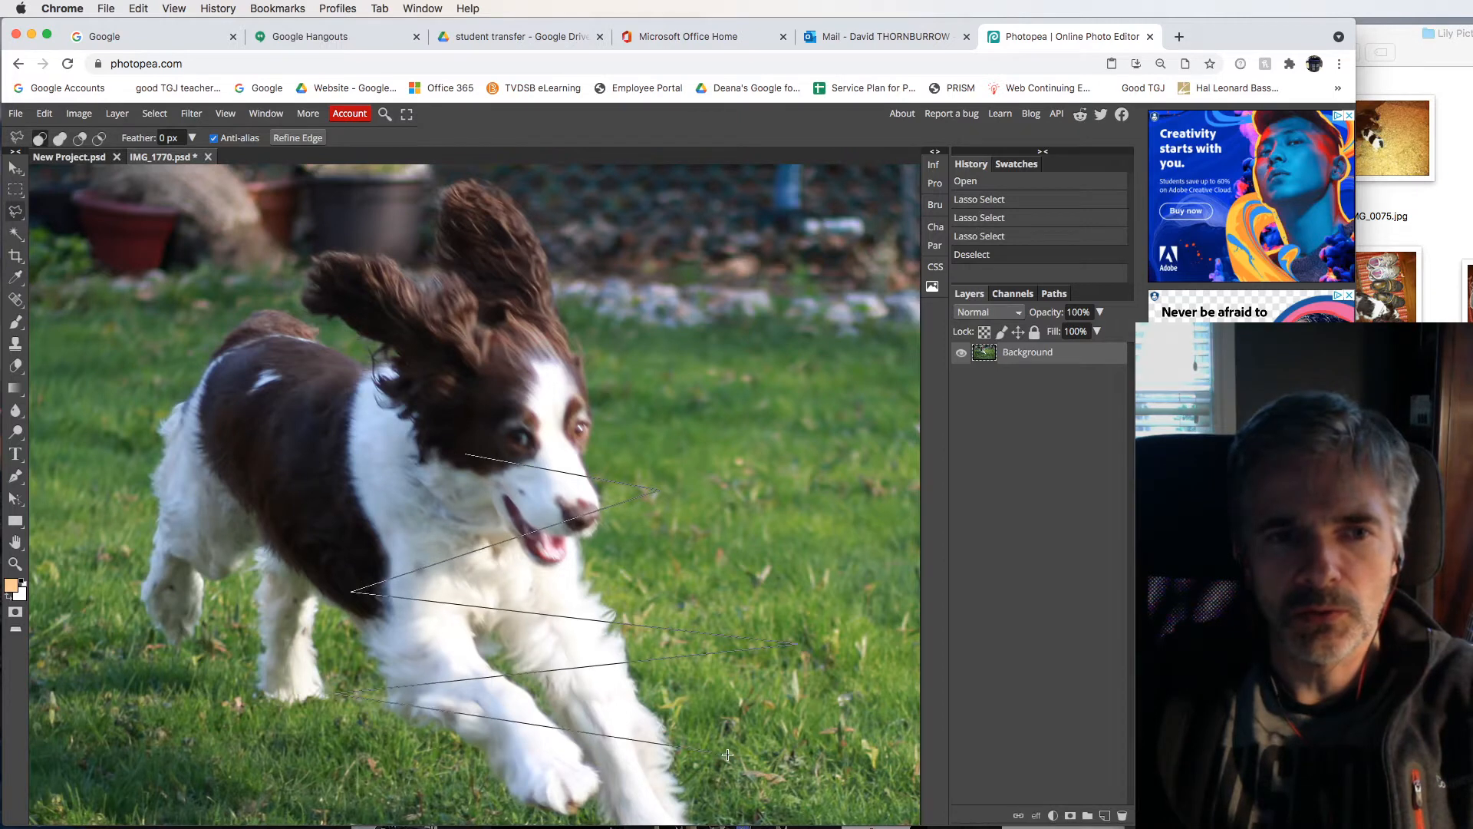
double_click(773, 746)
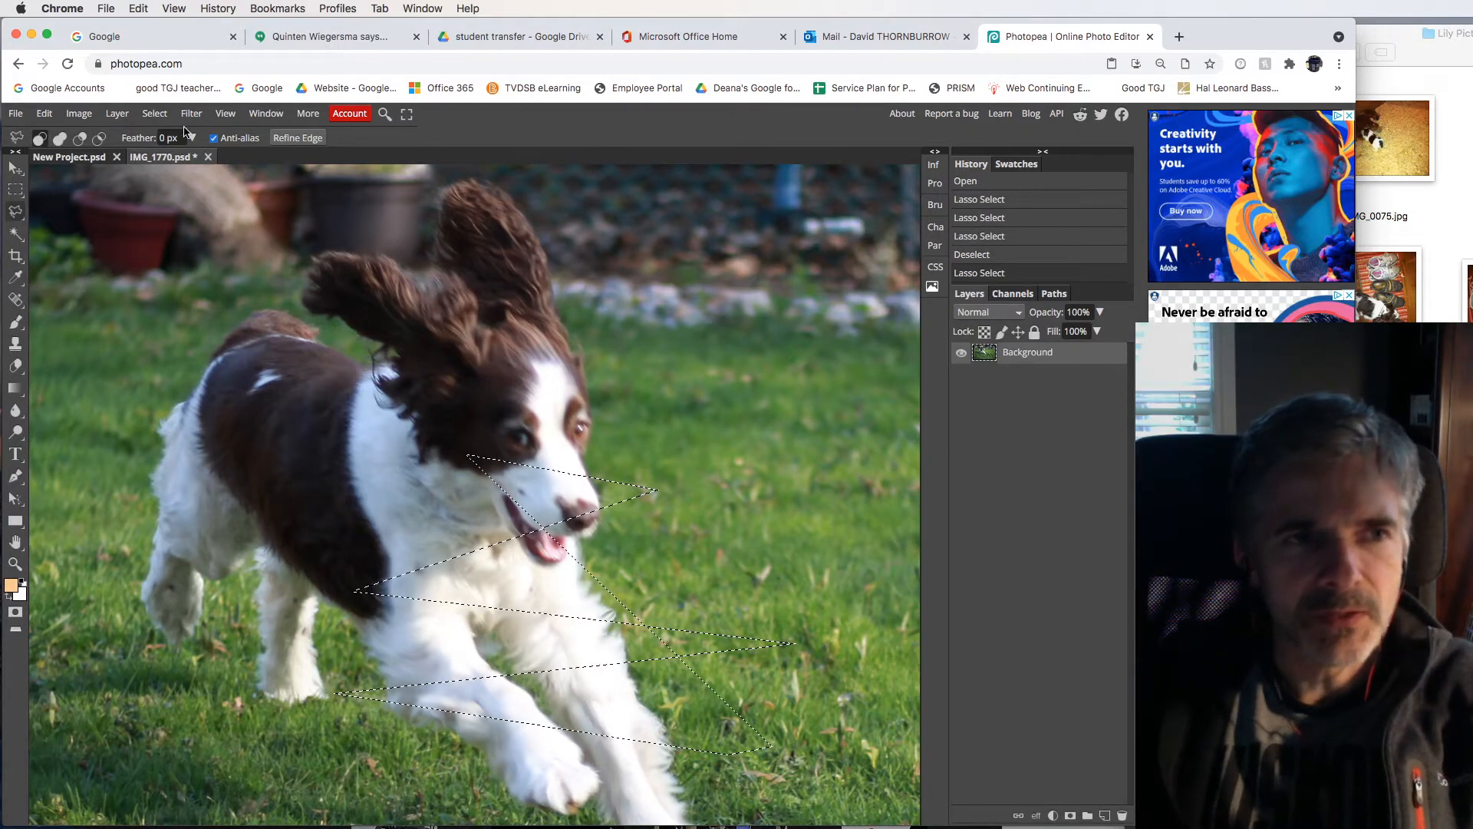
key(ctrl+d)
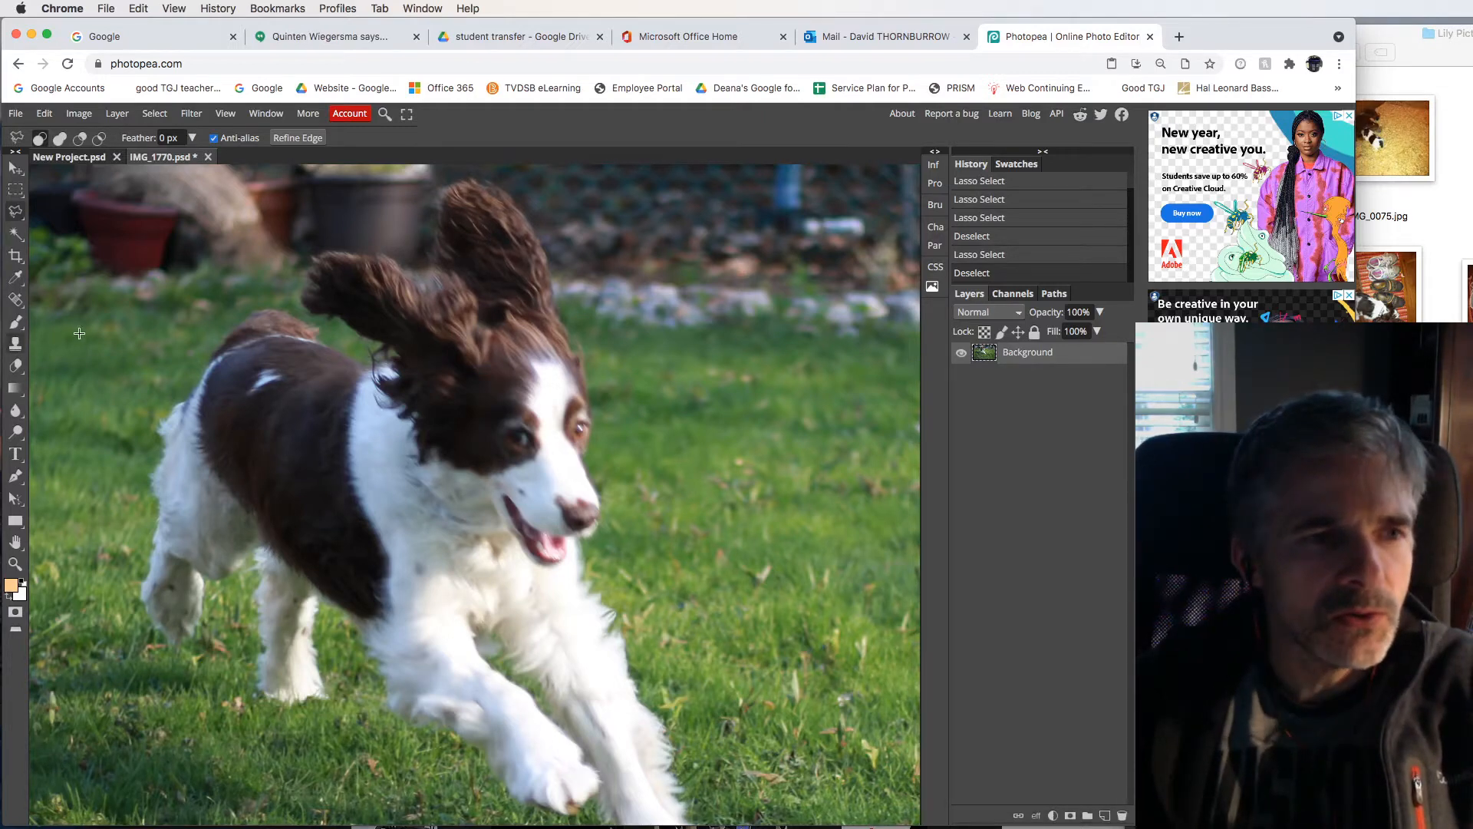
- Try the Magic Wand on the white stripe of the dog's face with a tolerance of 50
right_click(15, 234)
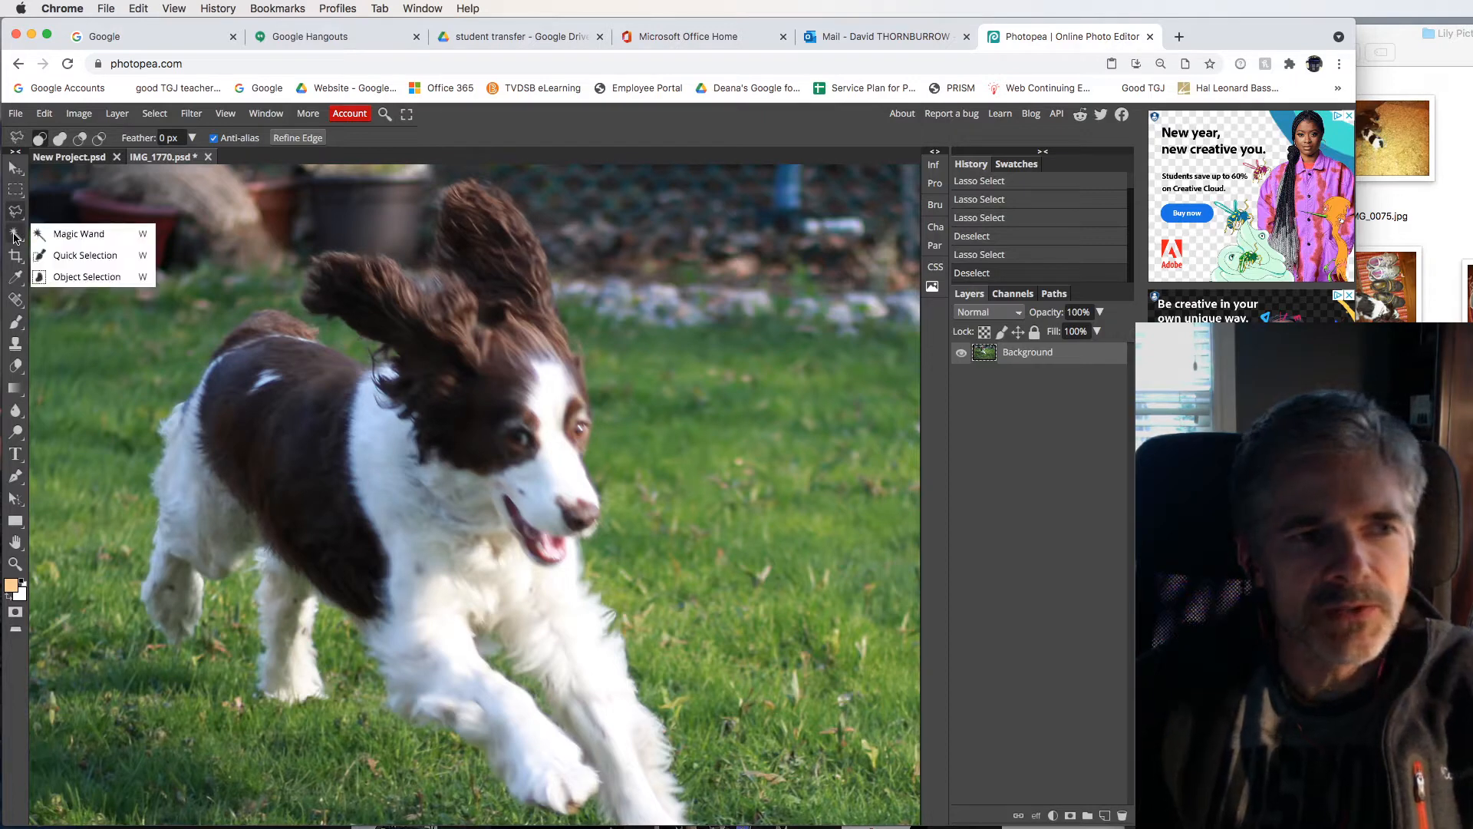
click(71, 236)
click(564, 481)
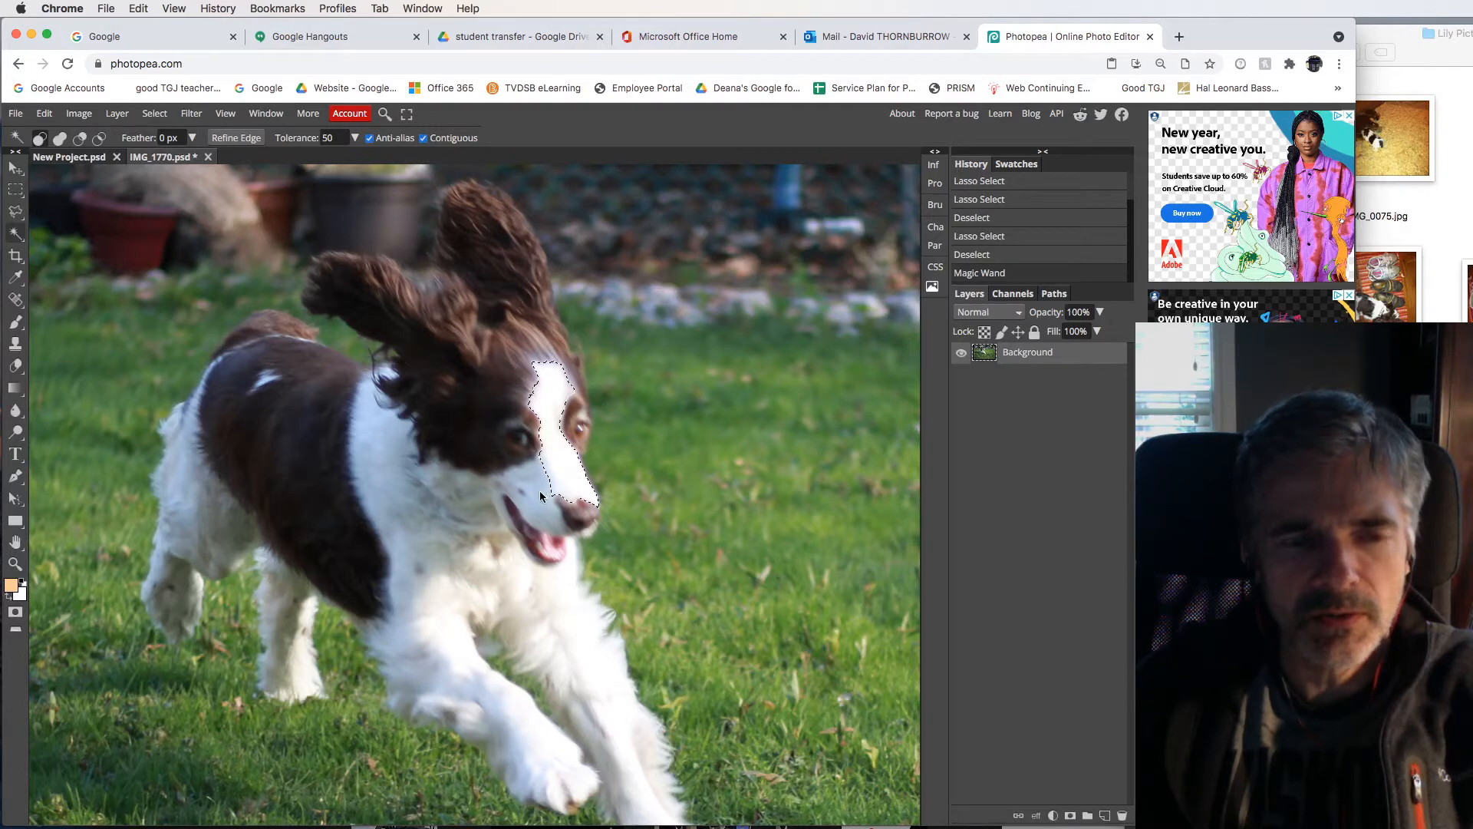
- Select the dog with the Object Selection tool by framing its whole body from above the ears to the front paws
right_click(15, 239)
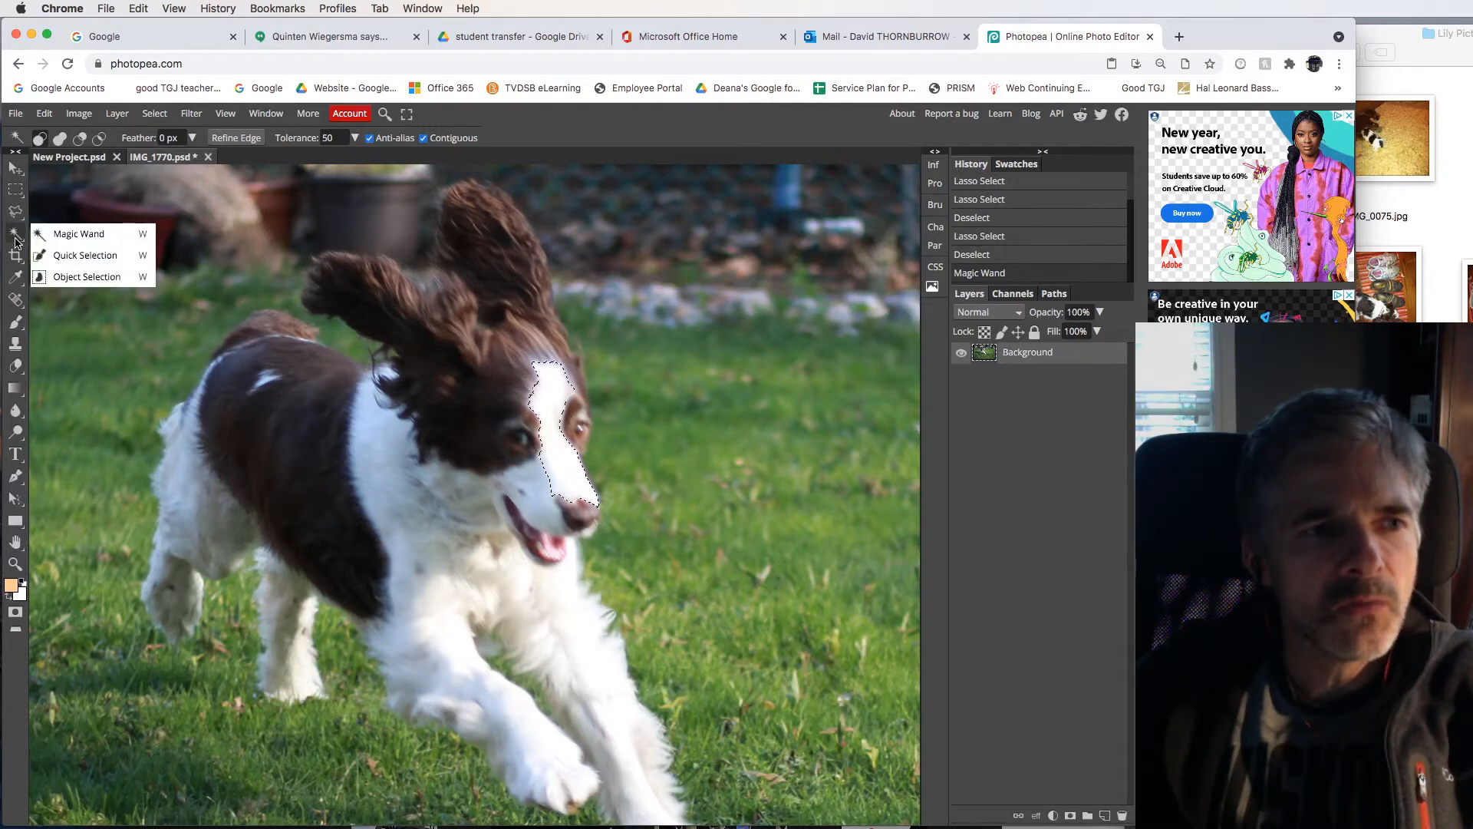
click(75, 277)
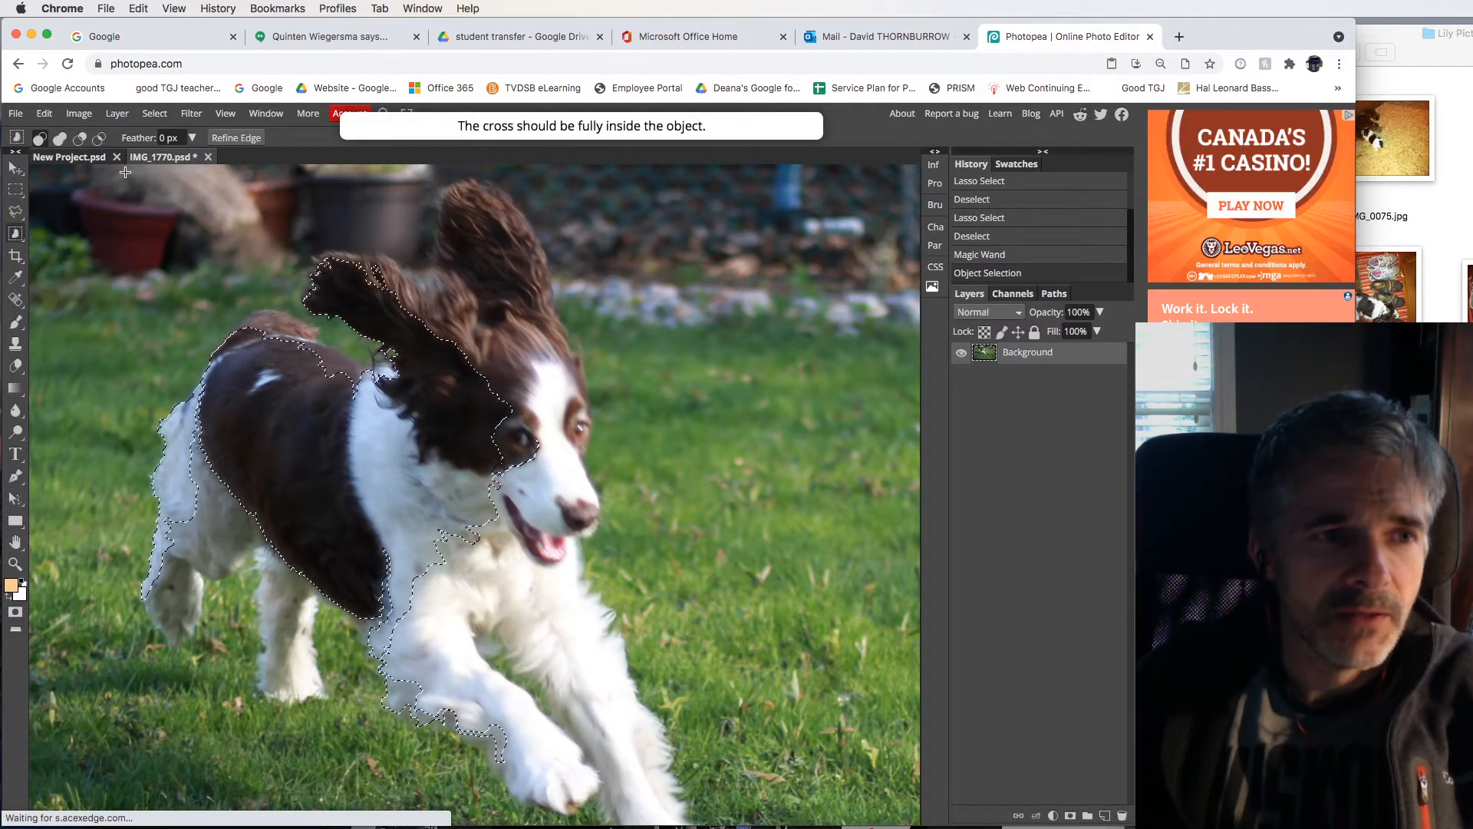
scroll(149, 224, up, 1)
drag(124, 185, 746, 793)
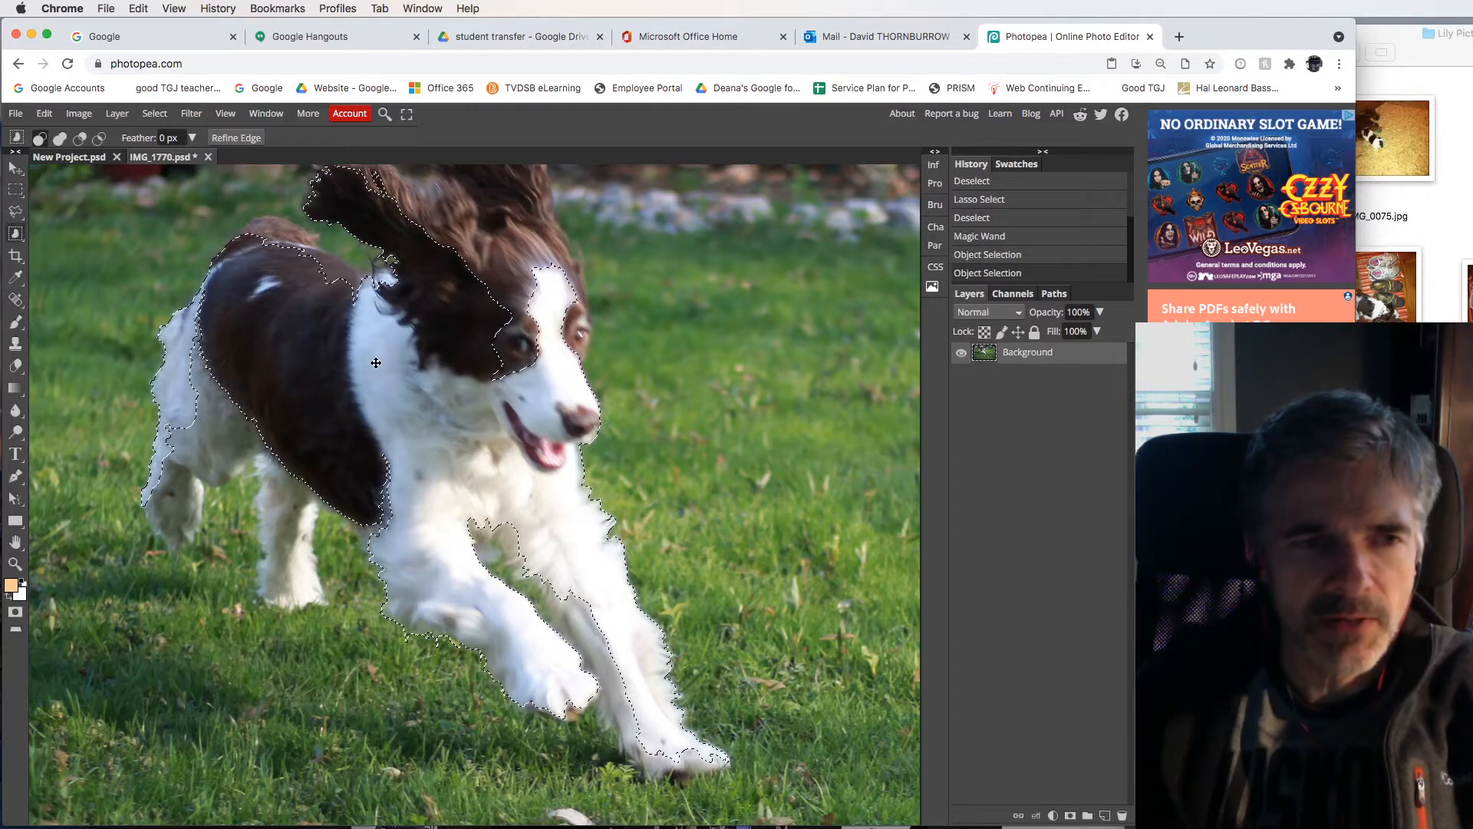
- Add the dog's raised ear, the rest of its head and the upper back to the selection with the freehand Lasso
scroll(359, 369, up, 4)
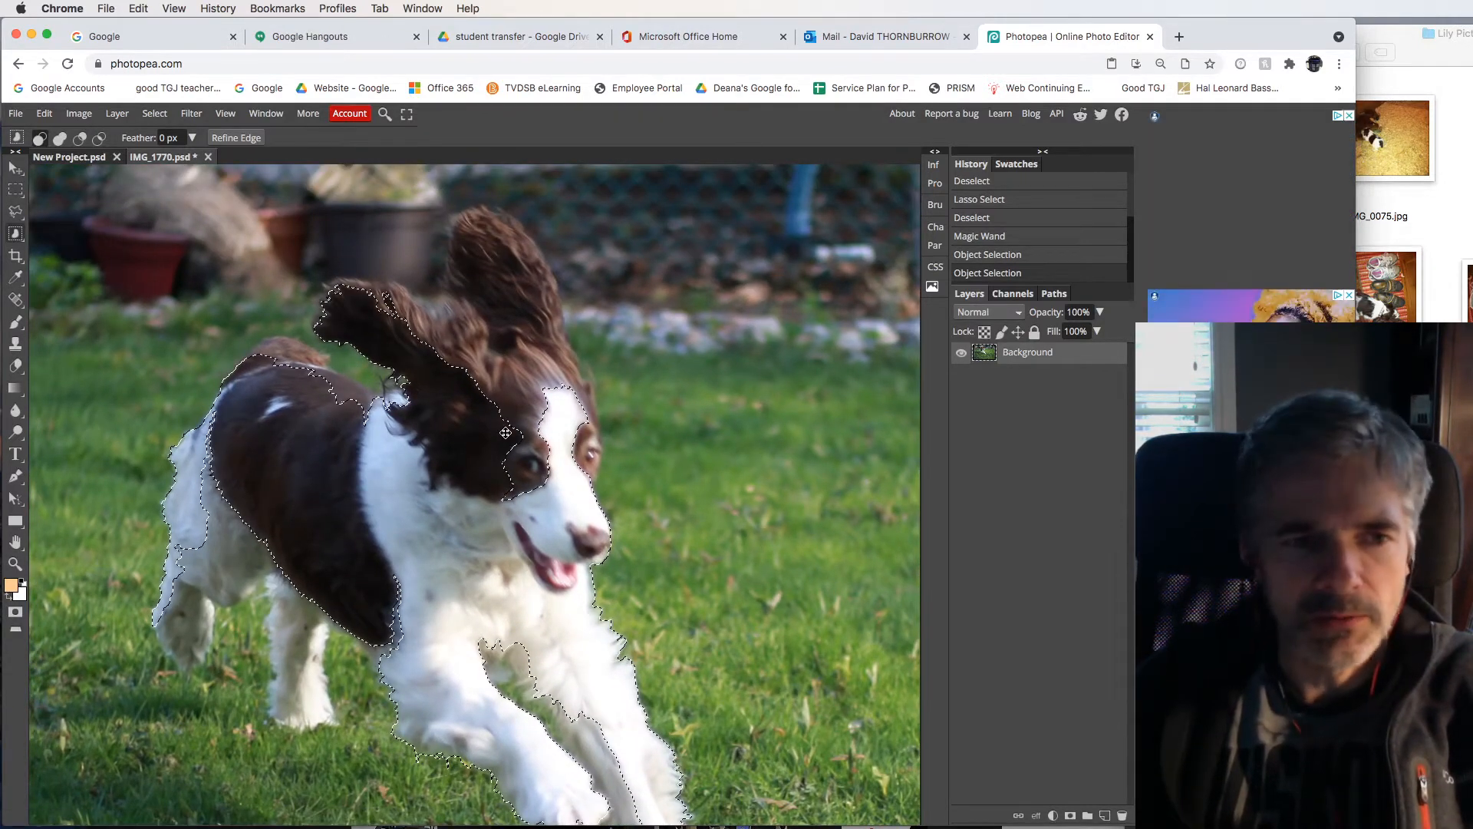
right_click(14, 213)
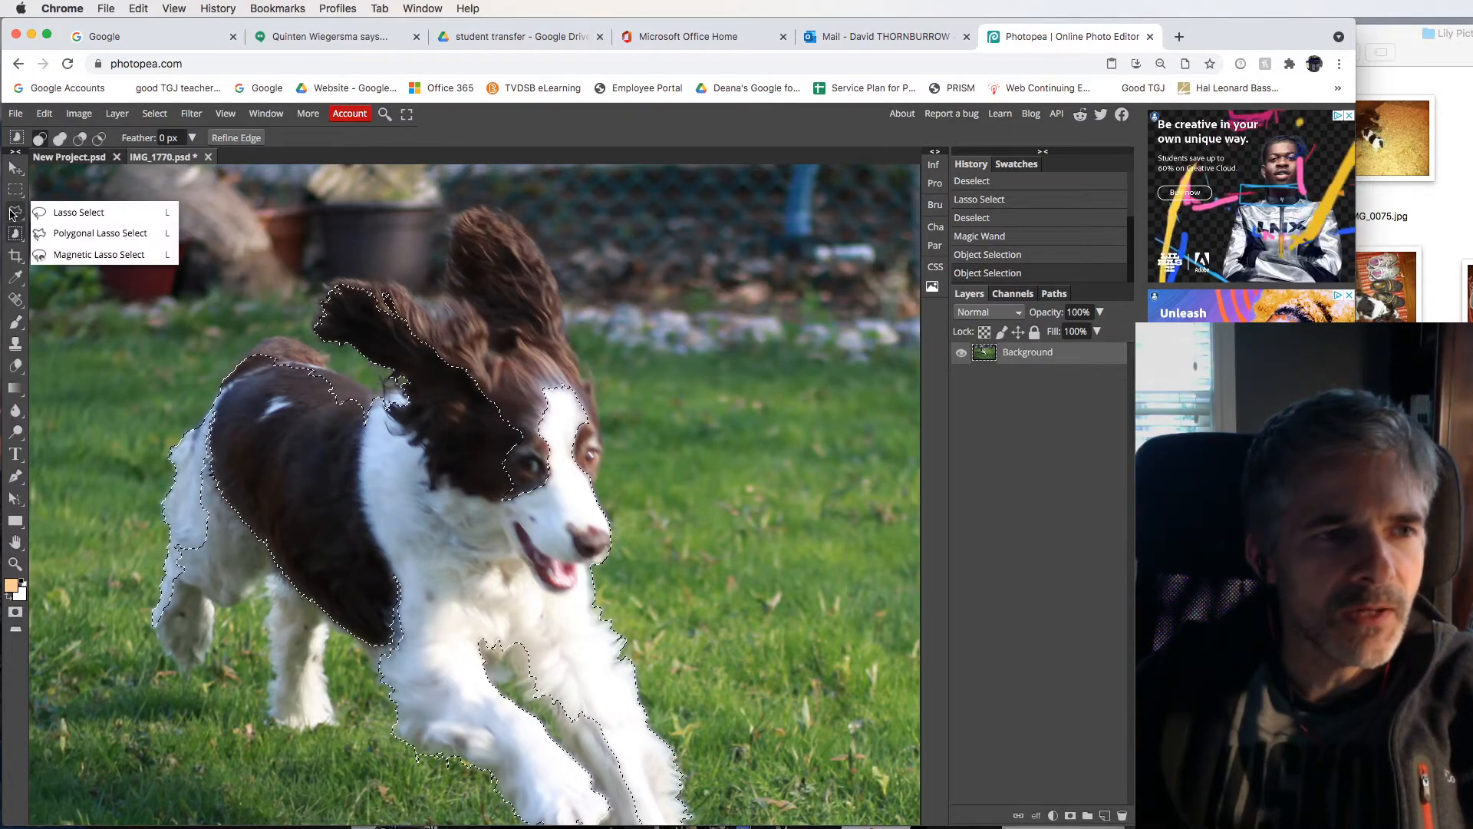
click(55, 214)
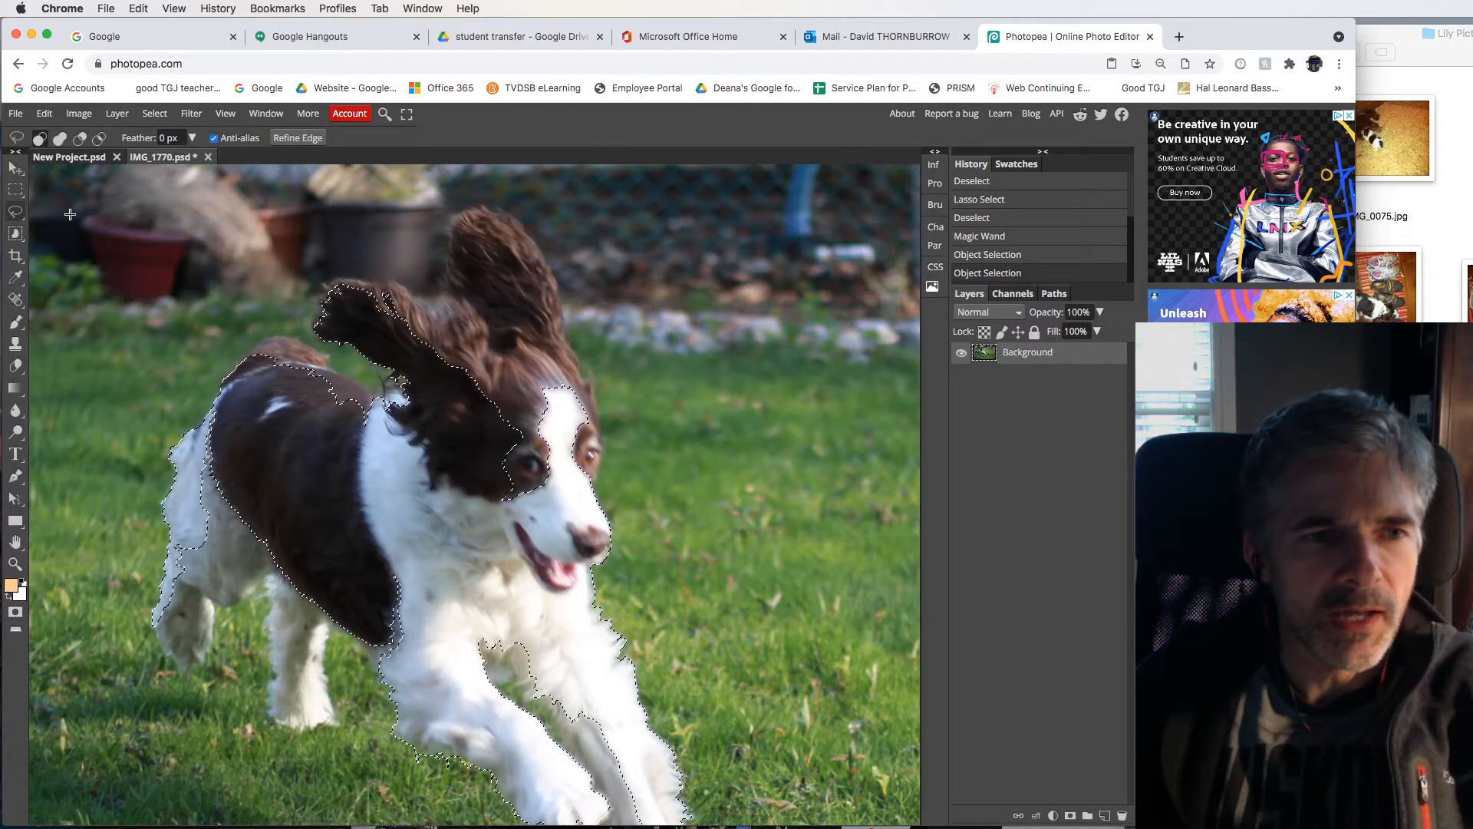
key(shift)
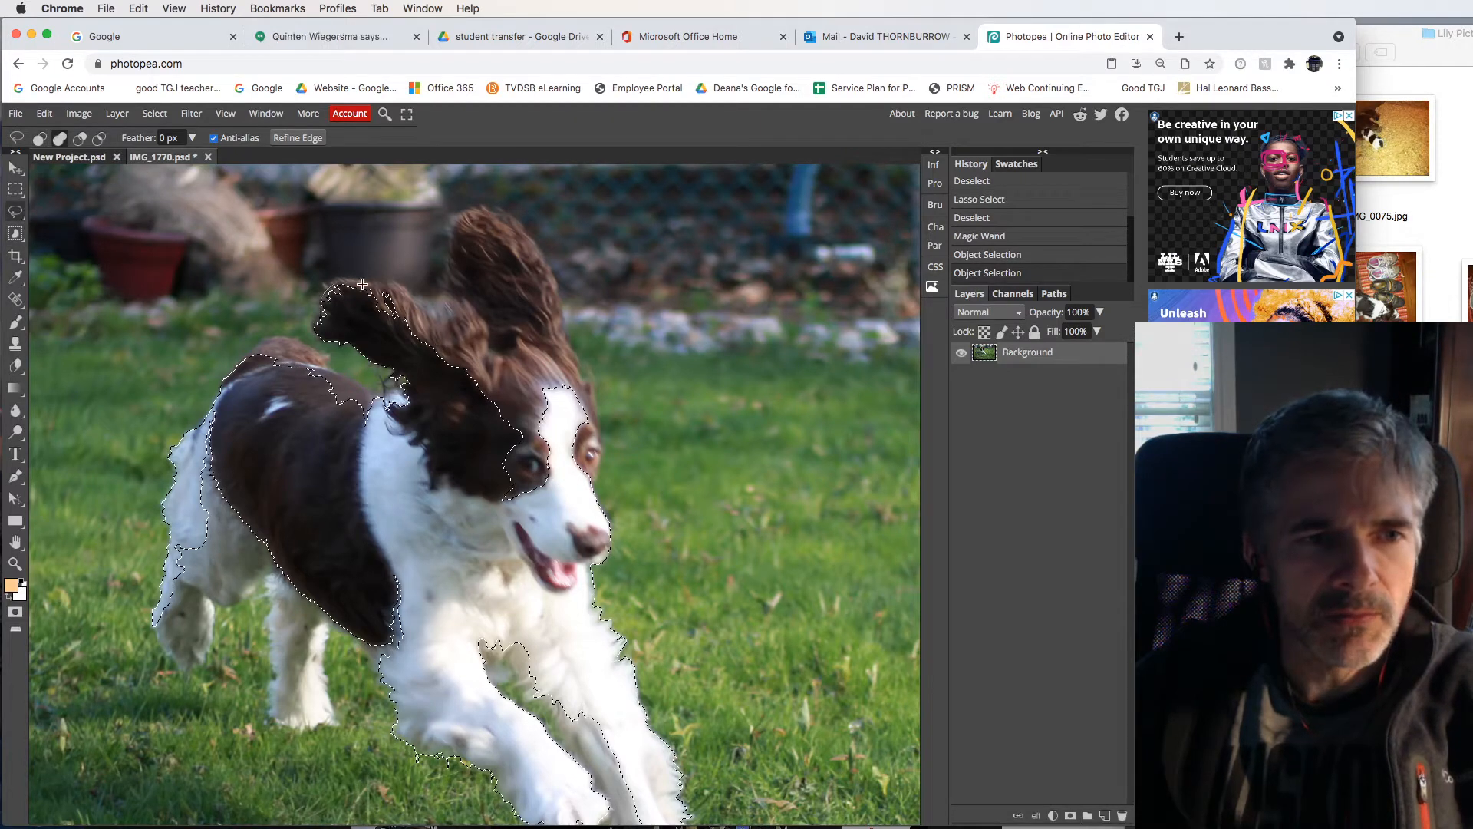
drag(467, 216, 525, 230)
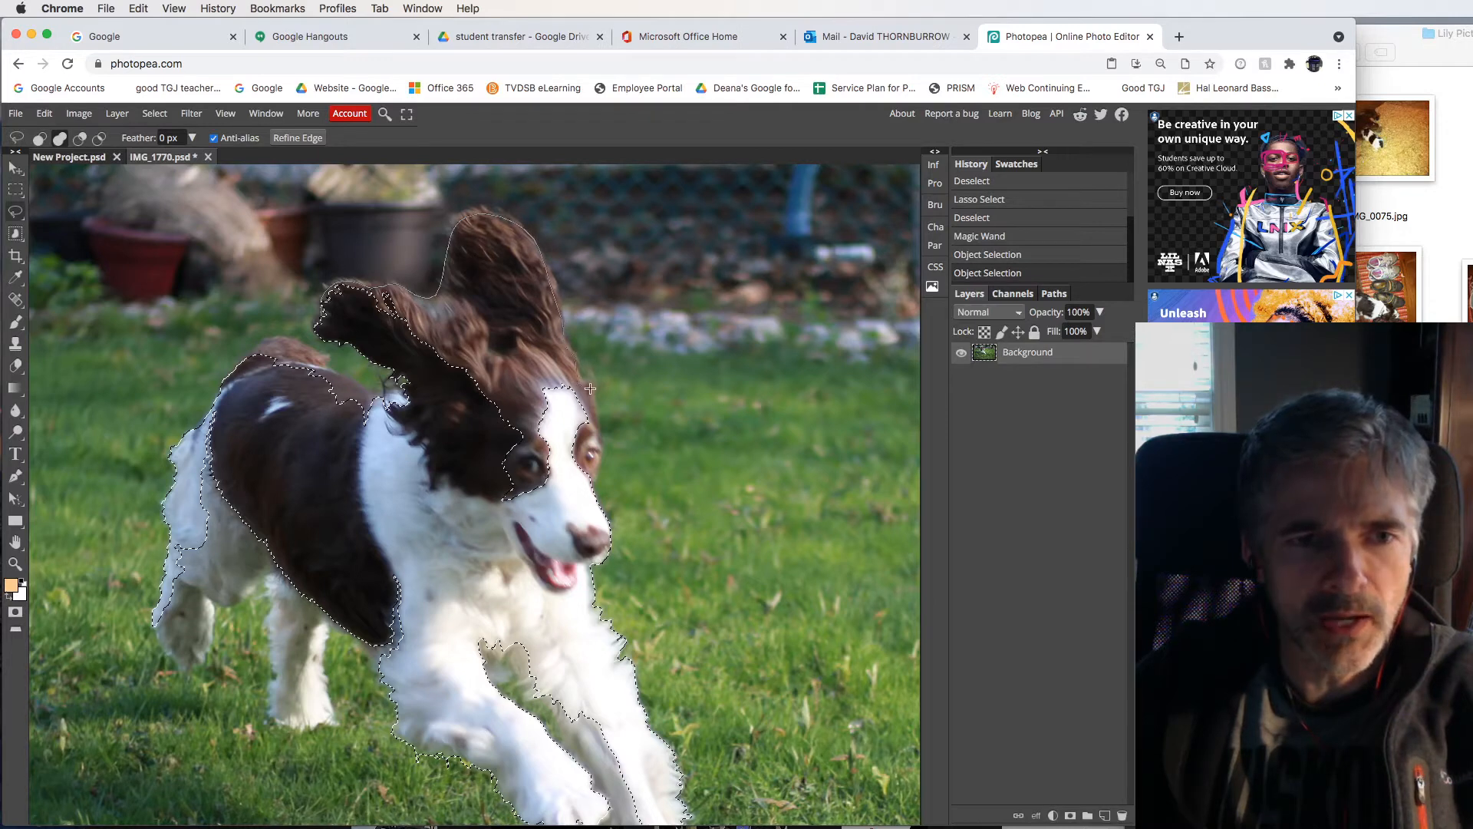
mouse_move(597, 435)
mouse_down()
mouse_move(591, 490)
mouse_move(556, 505)
mouse_move(474, 453)
mouse_move(443, 404)
mouse_up()
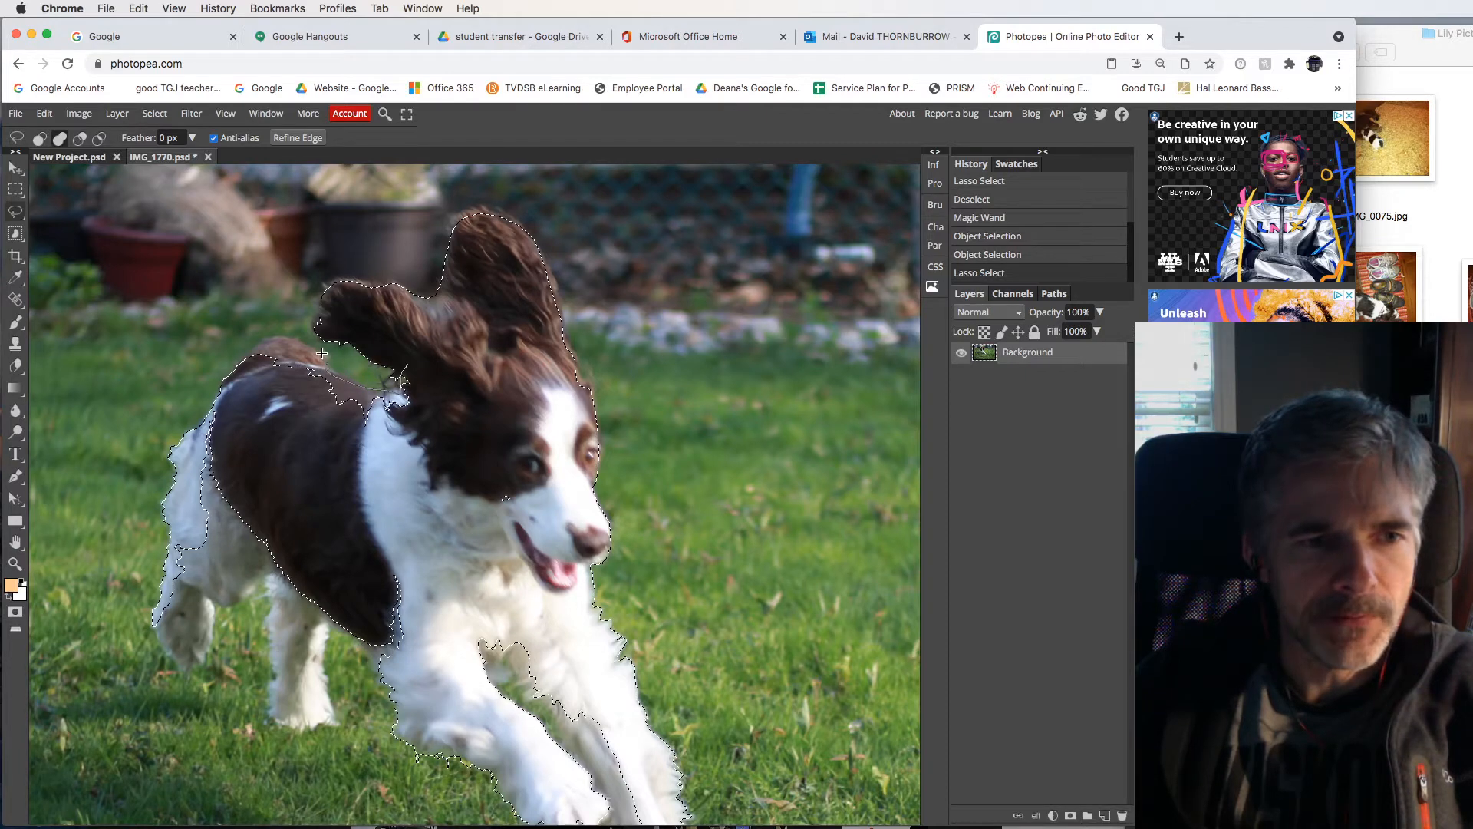
drag(436, 482, 278, 422)
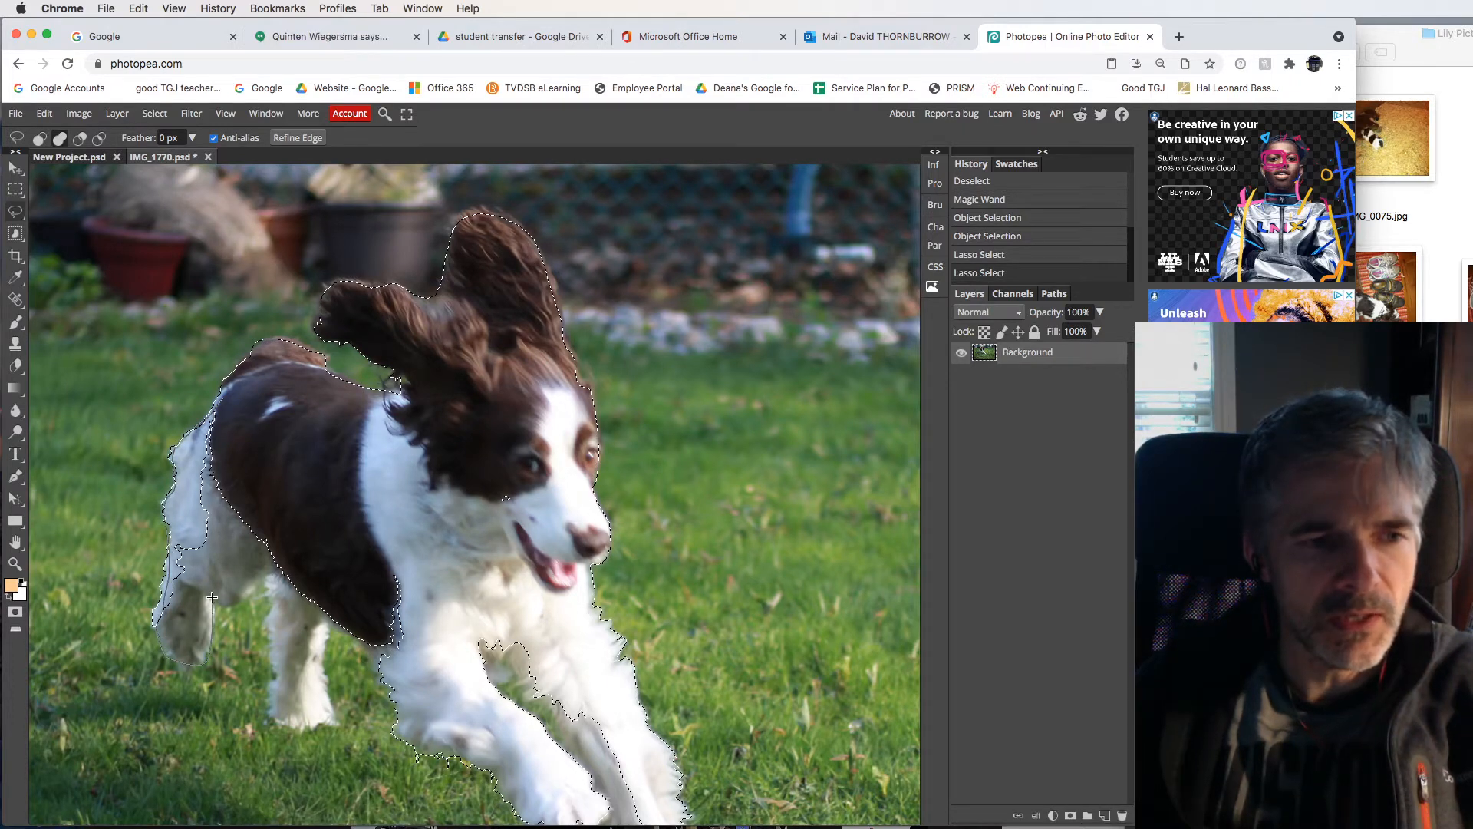
- Add the dog's hind legs and rear body, the dark belly edge and the small gap on the face to the selection
drag(259, 574, 270, 627)
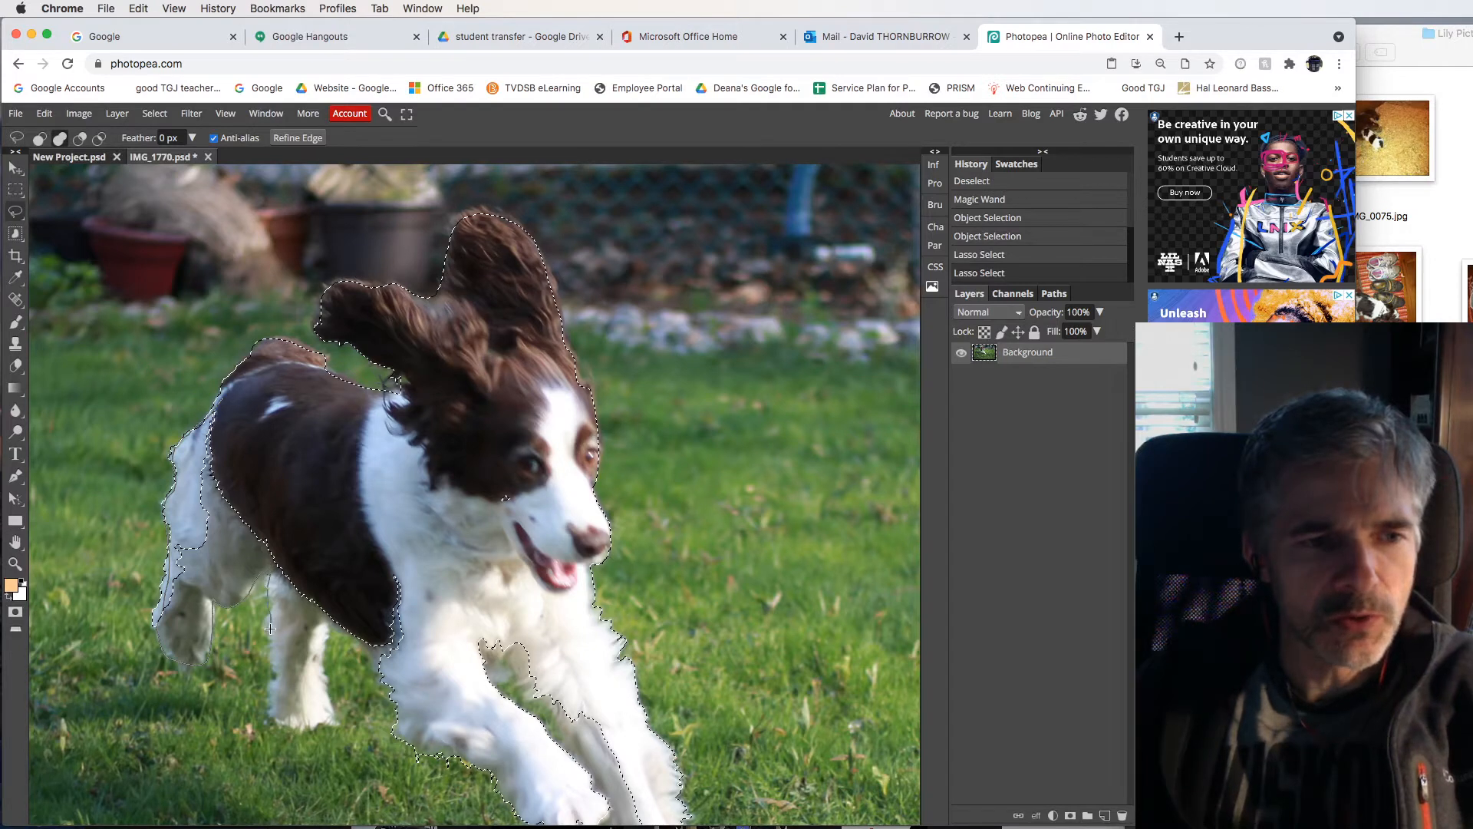
mouse_move(281, 686)
mouse_down()
mouse_move(288, 730)
mouse_move(330, 719)
mouse_move(320, 480)
mouse_up()
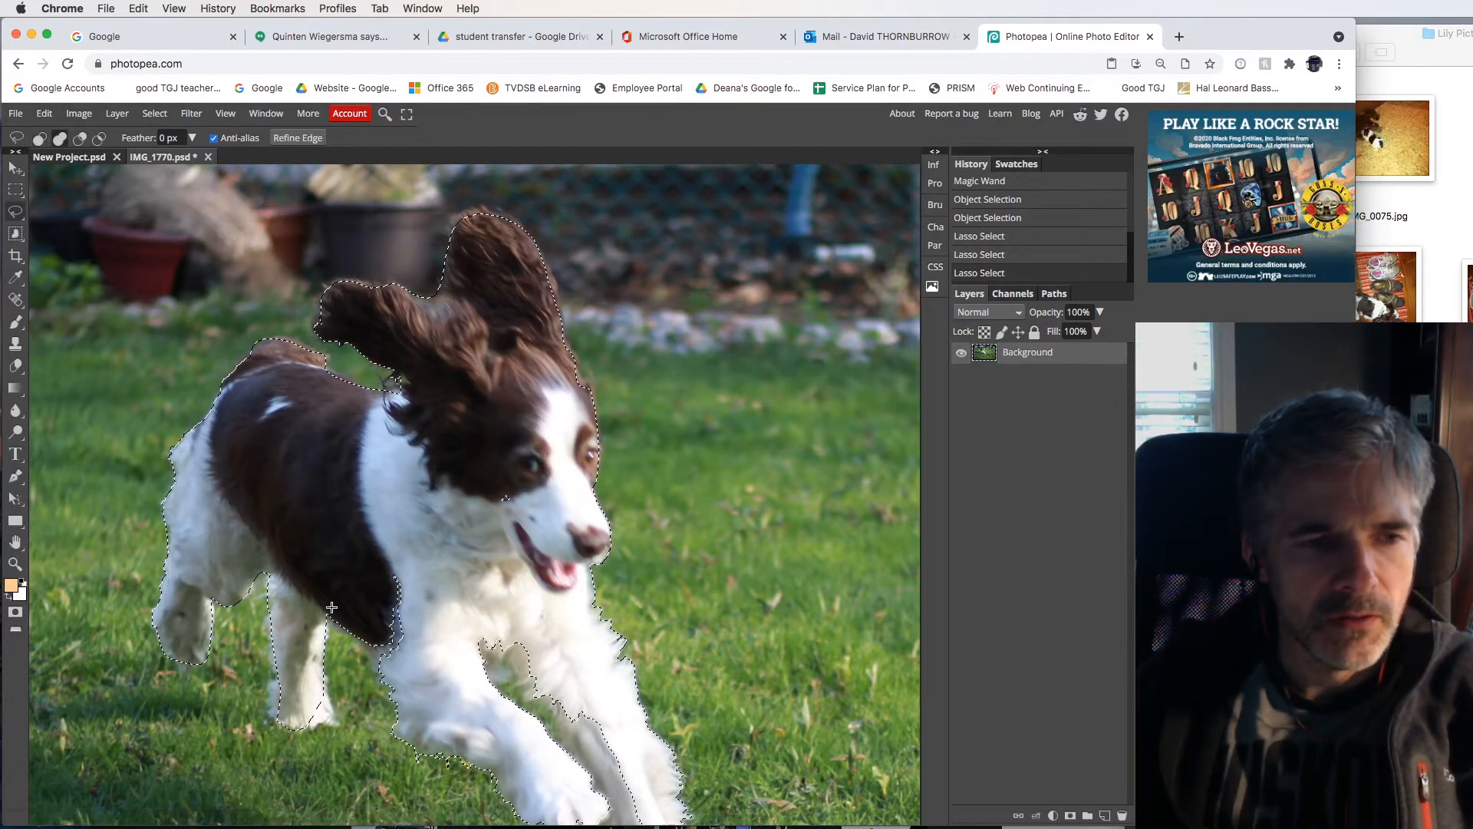
mouse_move(315, 603)
mouse_down()
mouse_move(343, 633)
mouse_move(422, 565)
mouse_move(356, 589)
mouse_up()
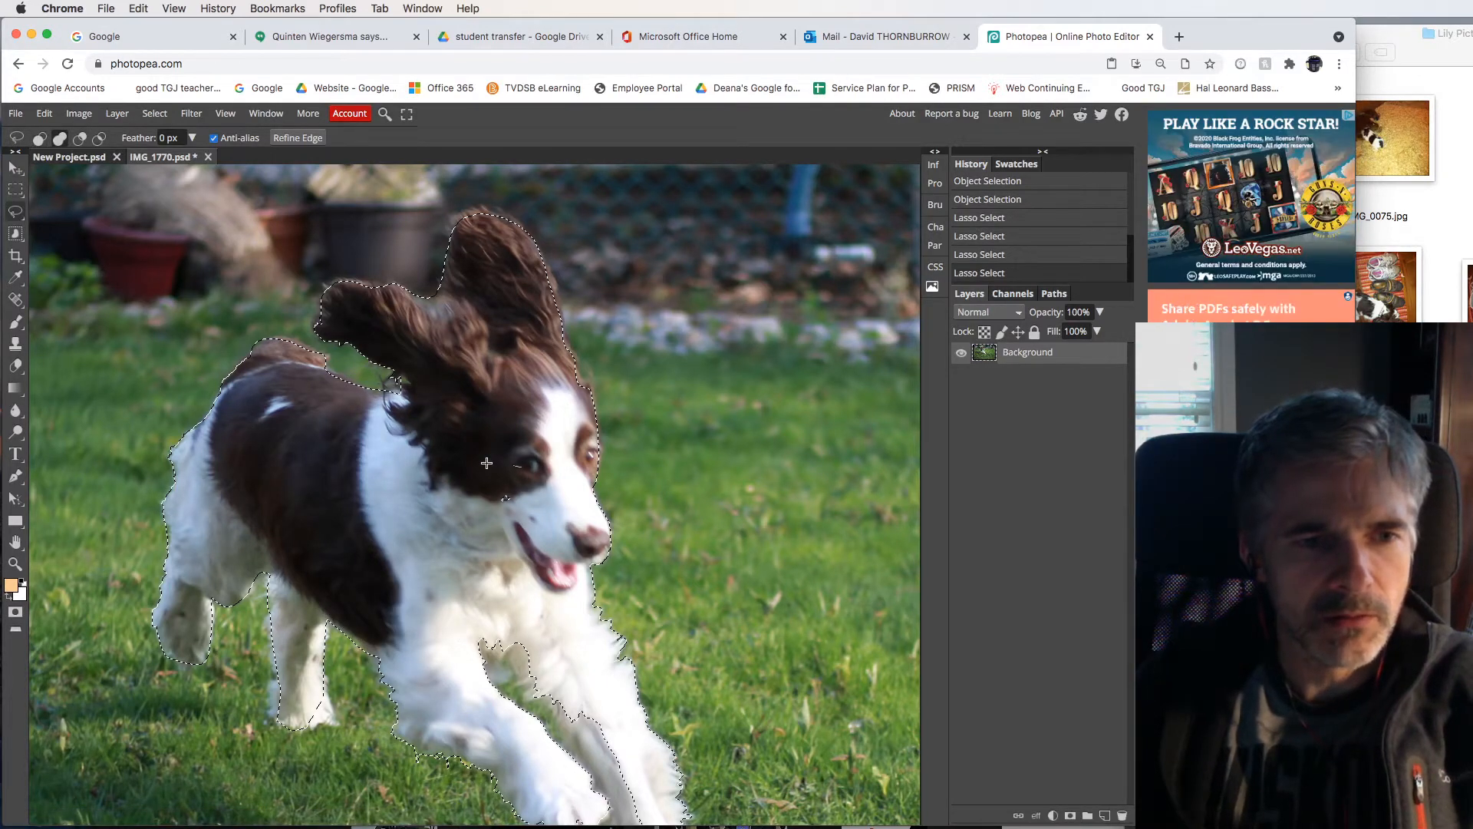
drag(561, 501, 547, 529)
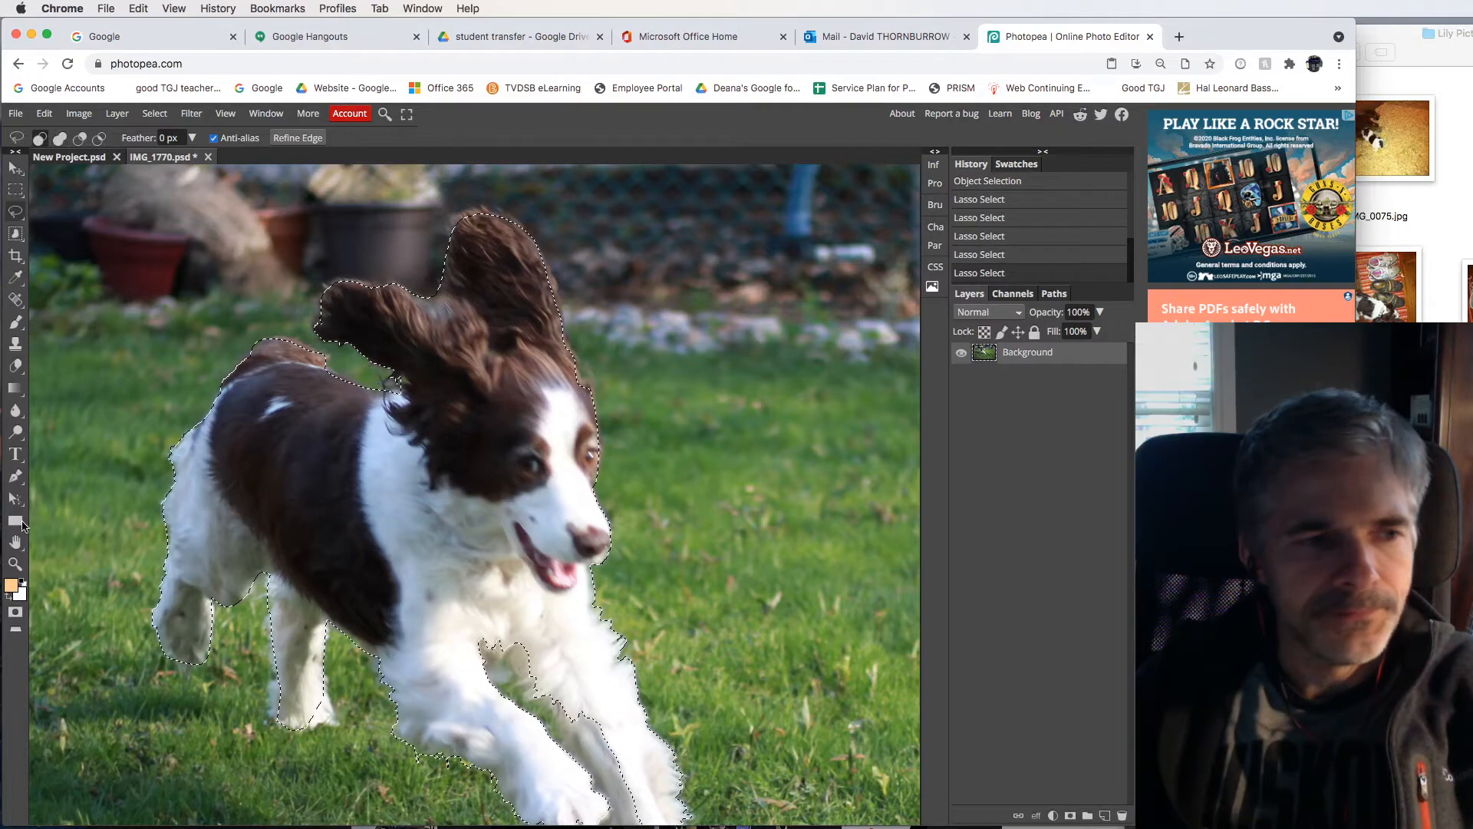
- Add the missing parts of the dog's front legs, paws and chest to the selection with the freehand Lasso
click(13, 542)
drag(488, 633, 426, 488)
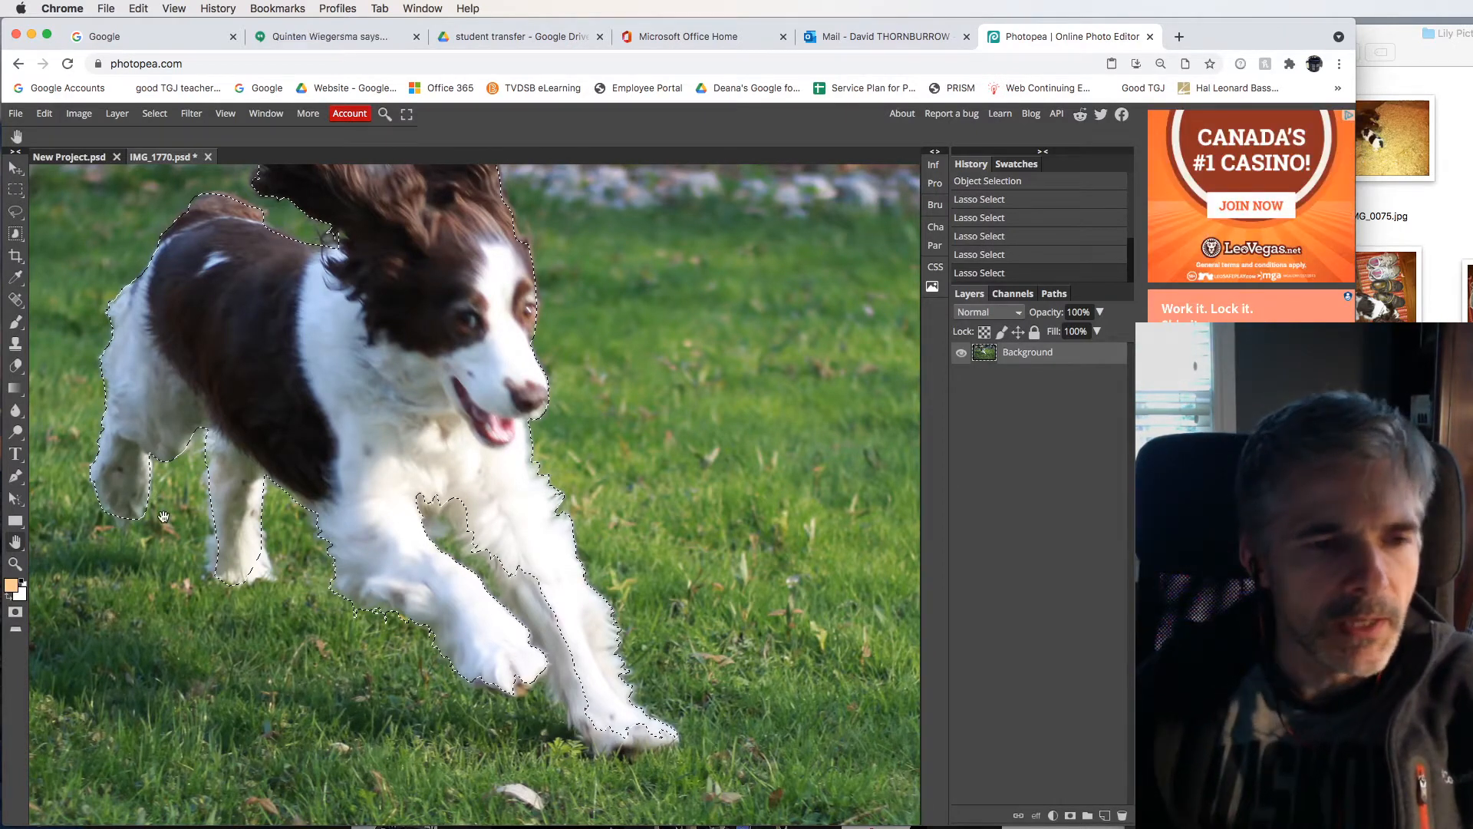
click(15, 212)
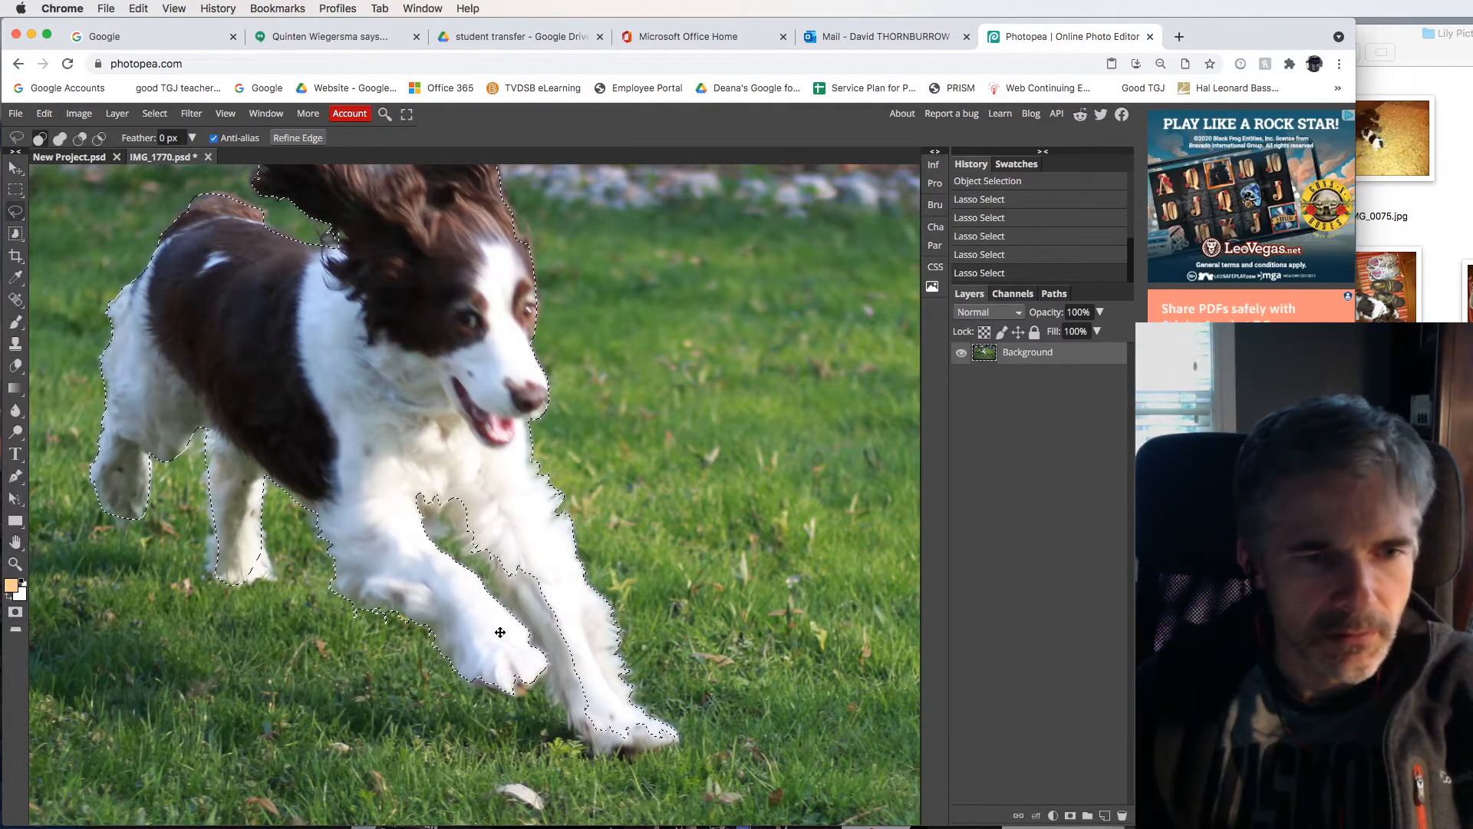
drag(504, 660, 551, 680)
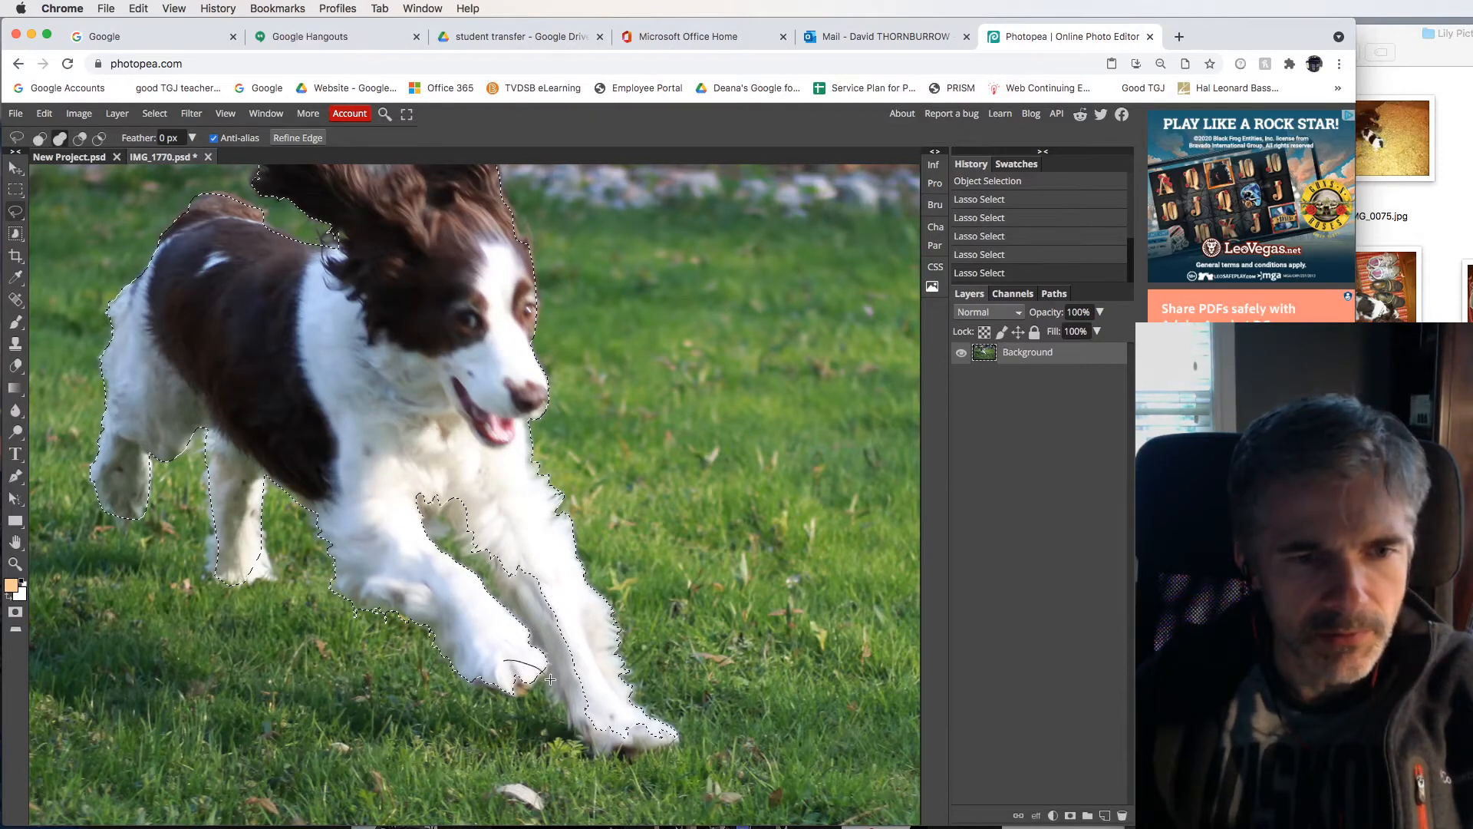
mouse_move(586, 738)
mouse_down()
mouse_move(674, 739)
mouse_move(611, 681)
mouse_move(512, 511)
mouse_move(377, 425)
mouse_move(356, 531)
mouse_move(465, 618)
mouse_move(472, 574)
mouse_move(423, 526)
mouse_move(432, 512)
mouse_move(501, 583)
mouse_up()
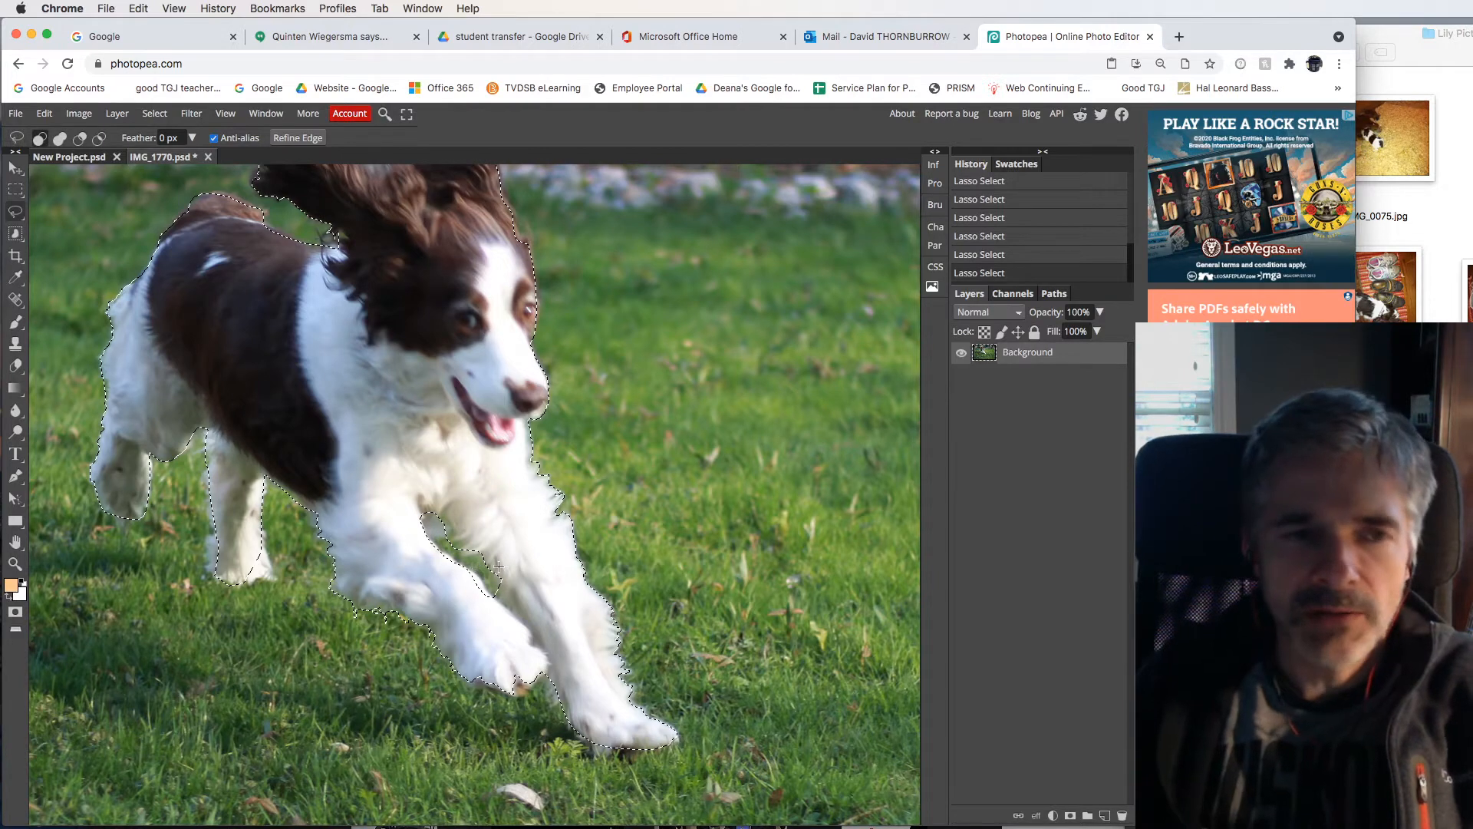
- Copy the selected dog and switch to the blank New Project.psd document
click(44, 114)
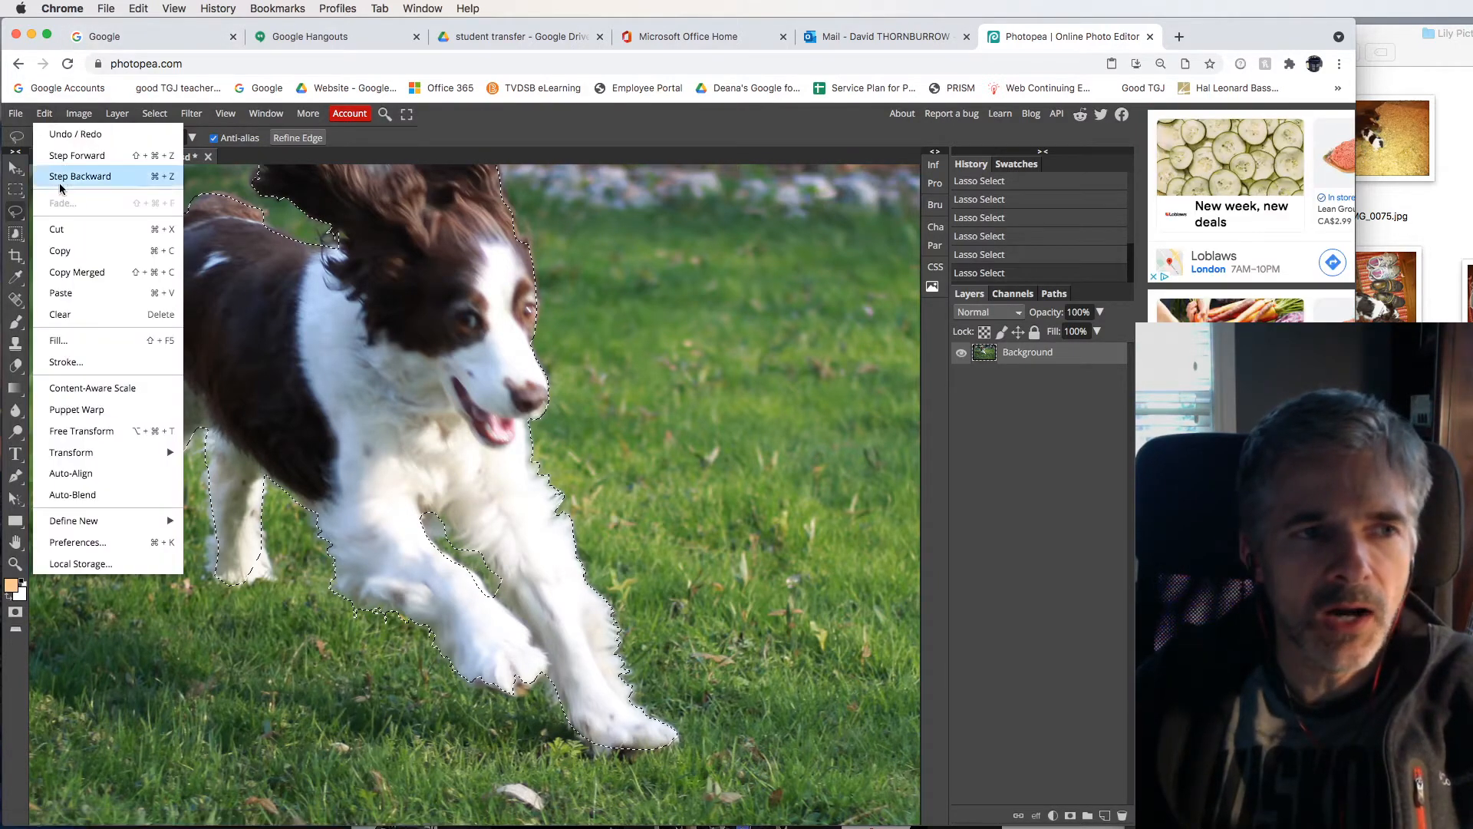
click(68, 252)
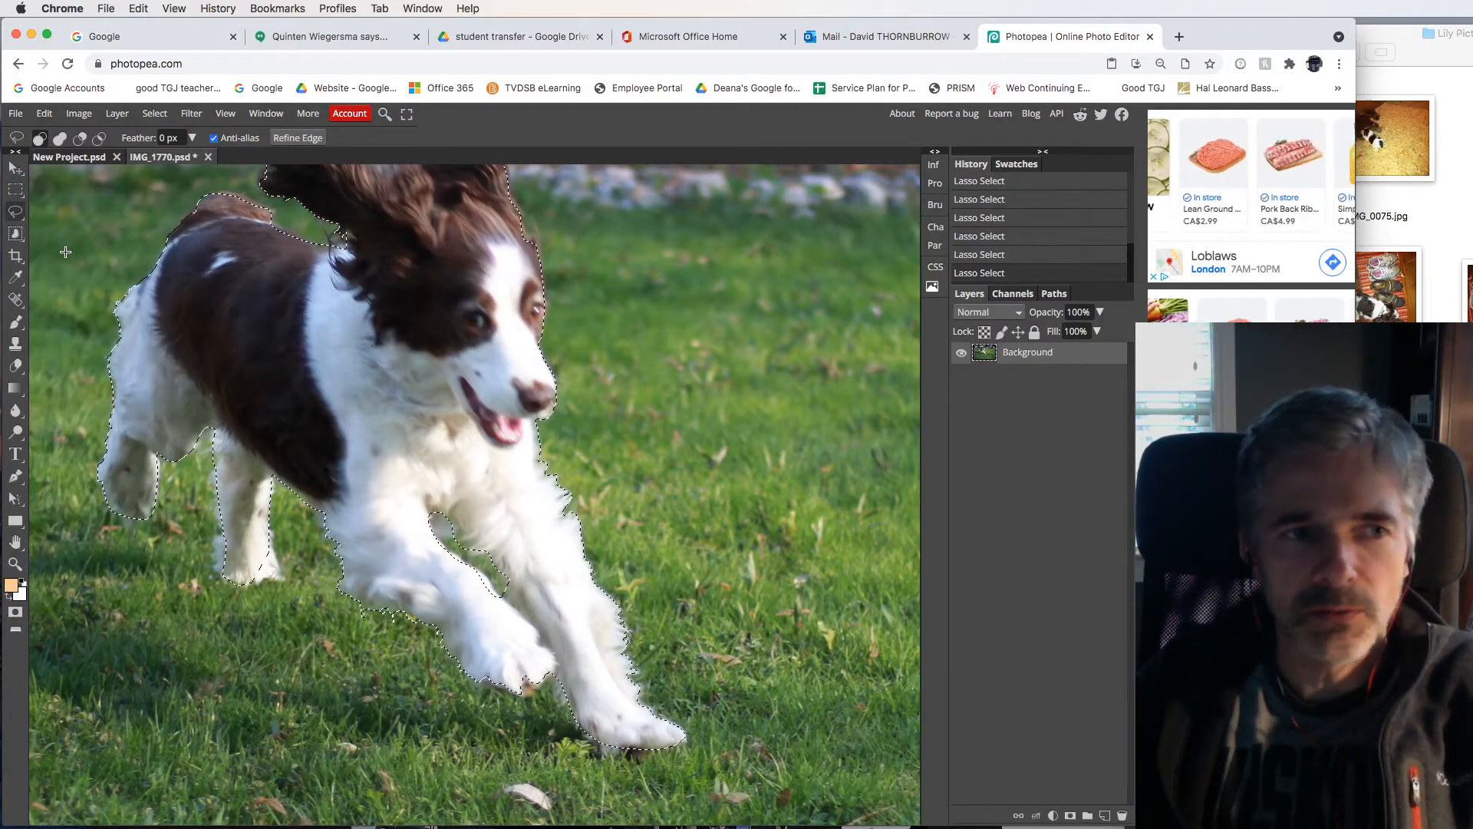
click(54, 160)
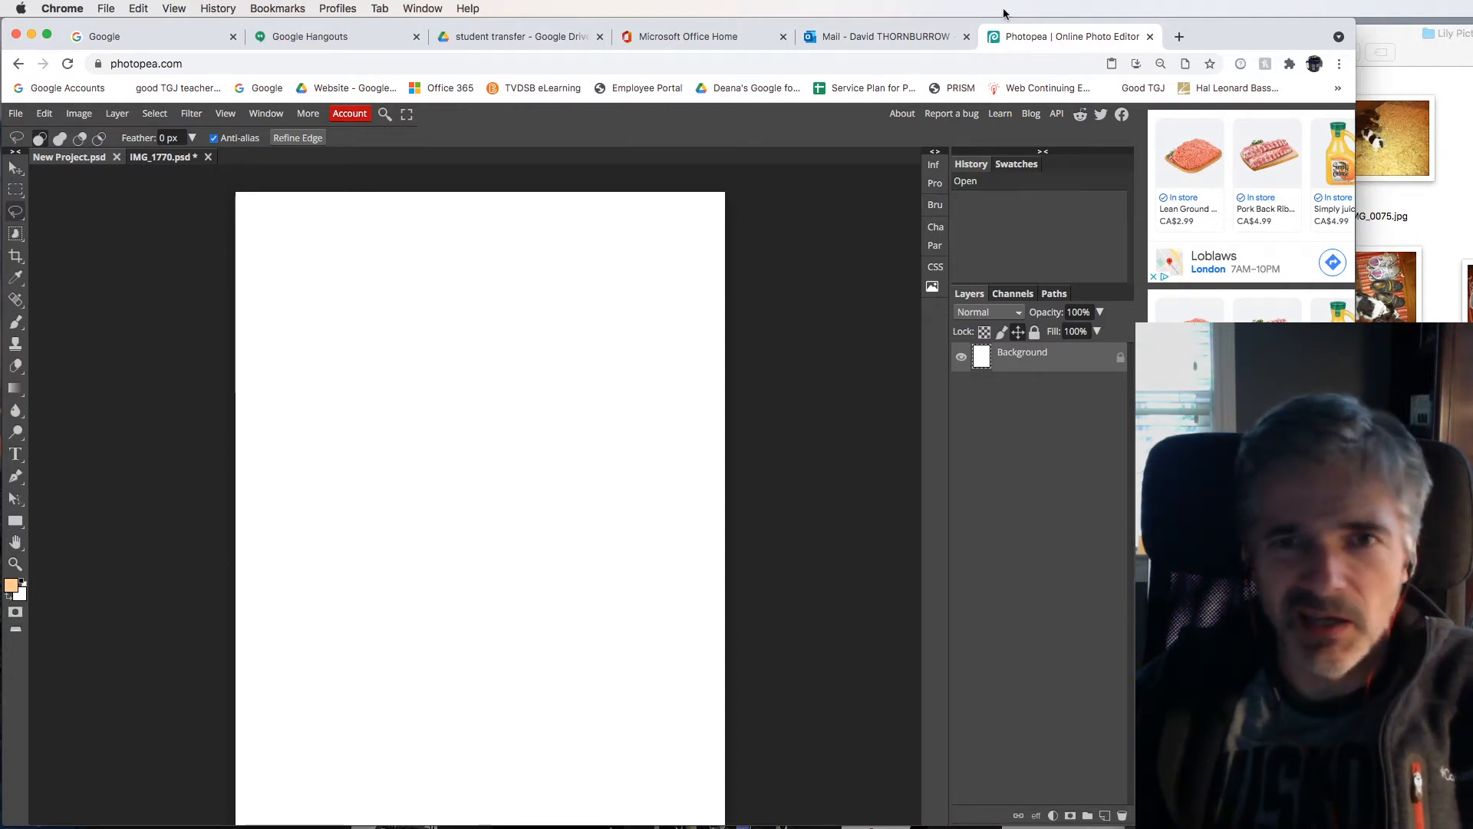
- Search Google Images for "convertable highway" in a new browser tab
click(1178, 37)
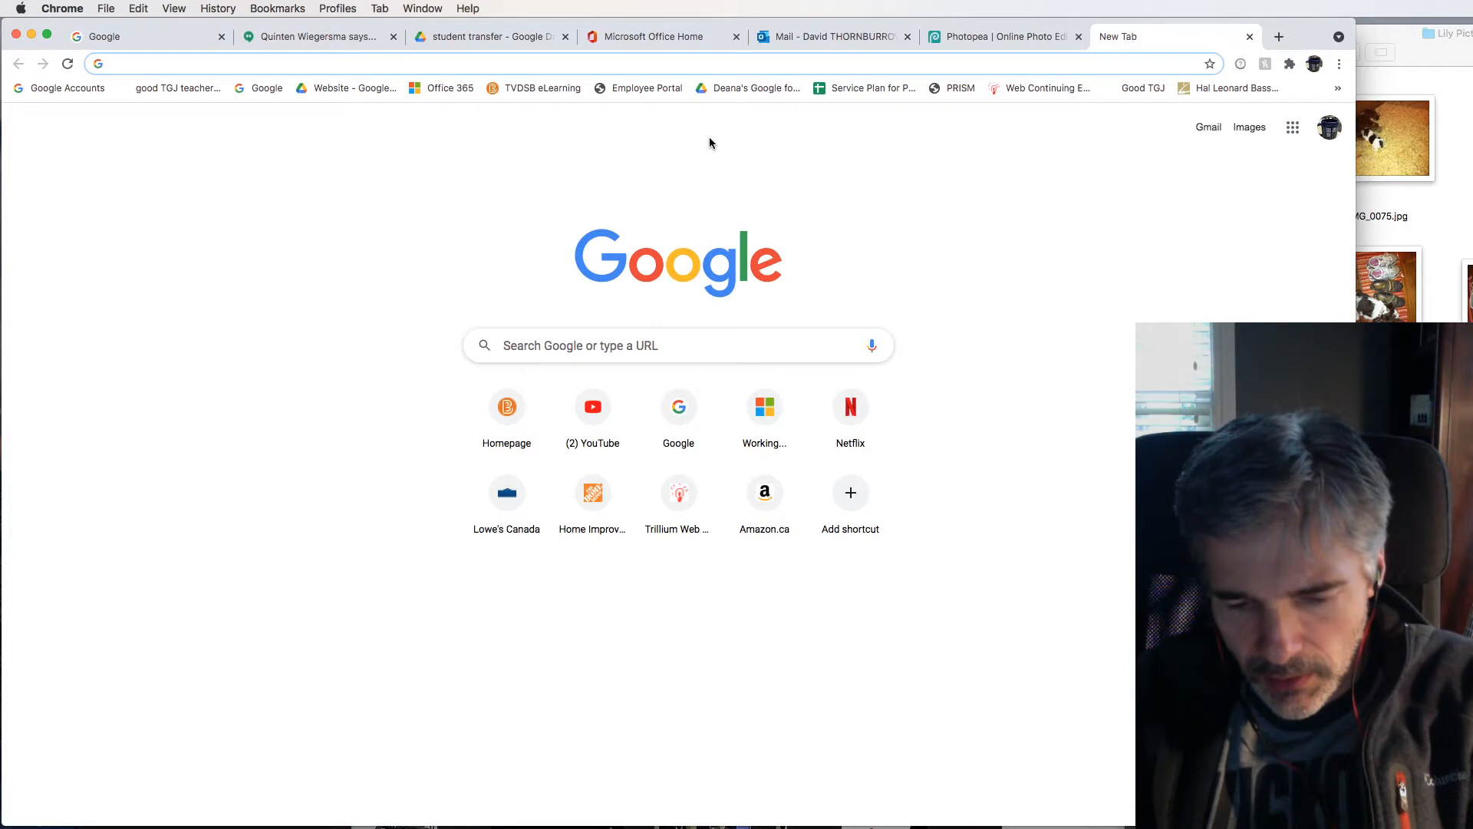
text(conver)
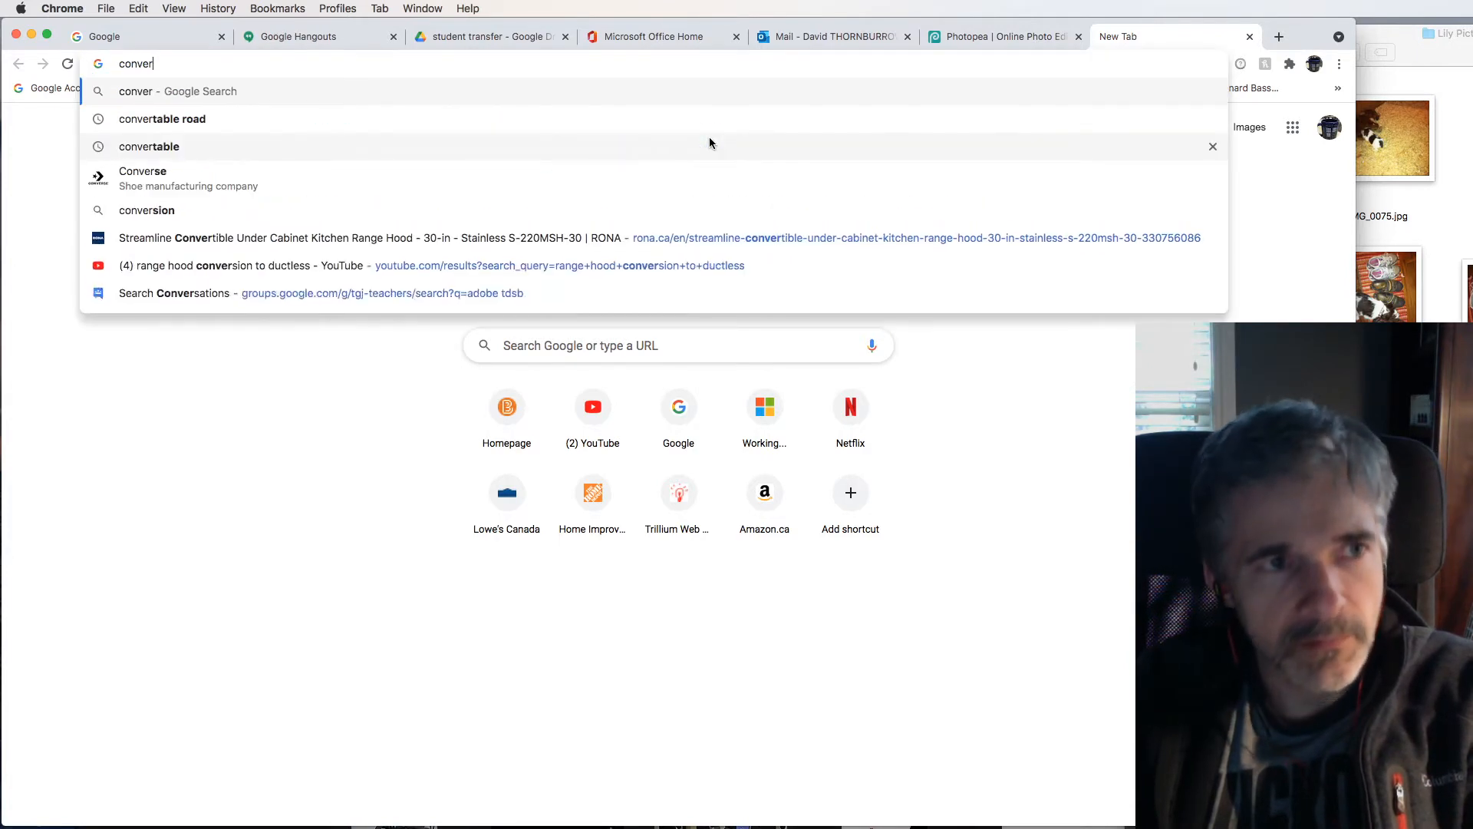
text(table)
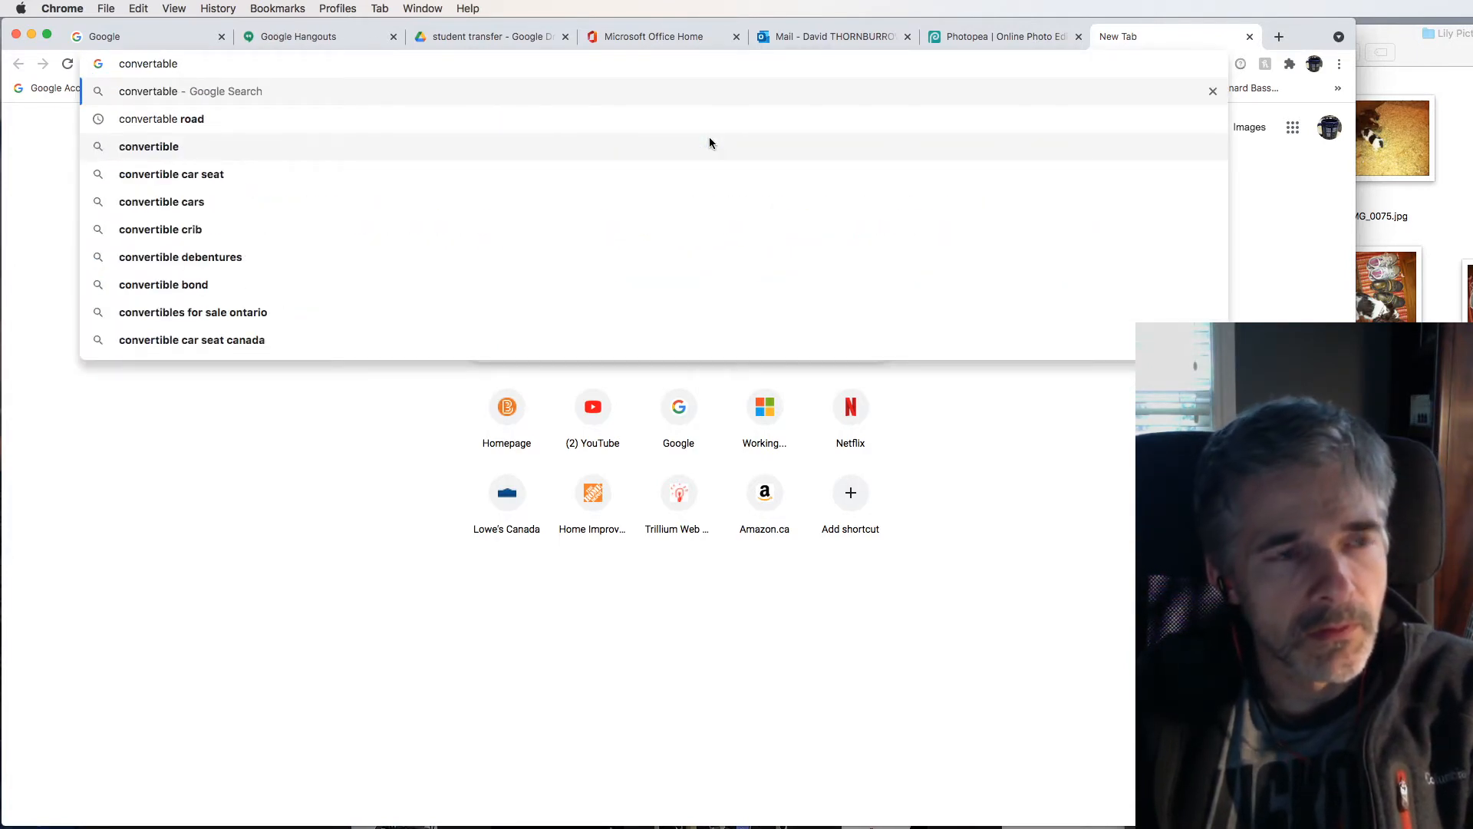
text( highway)
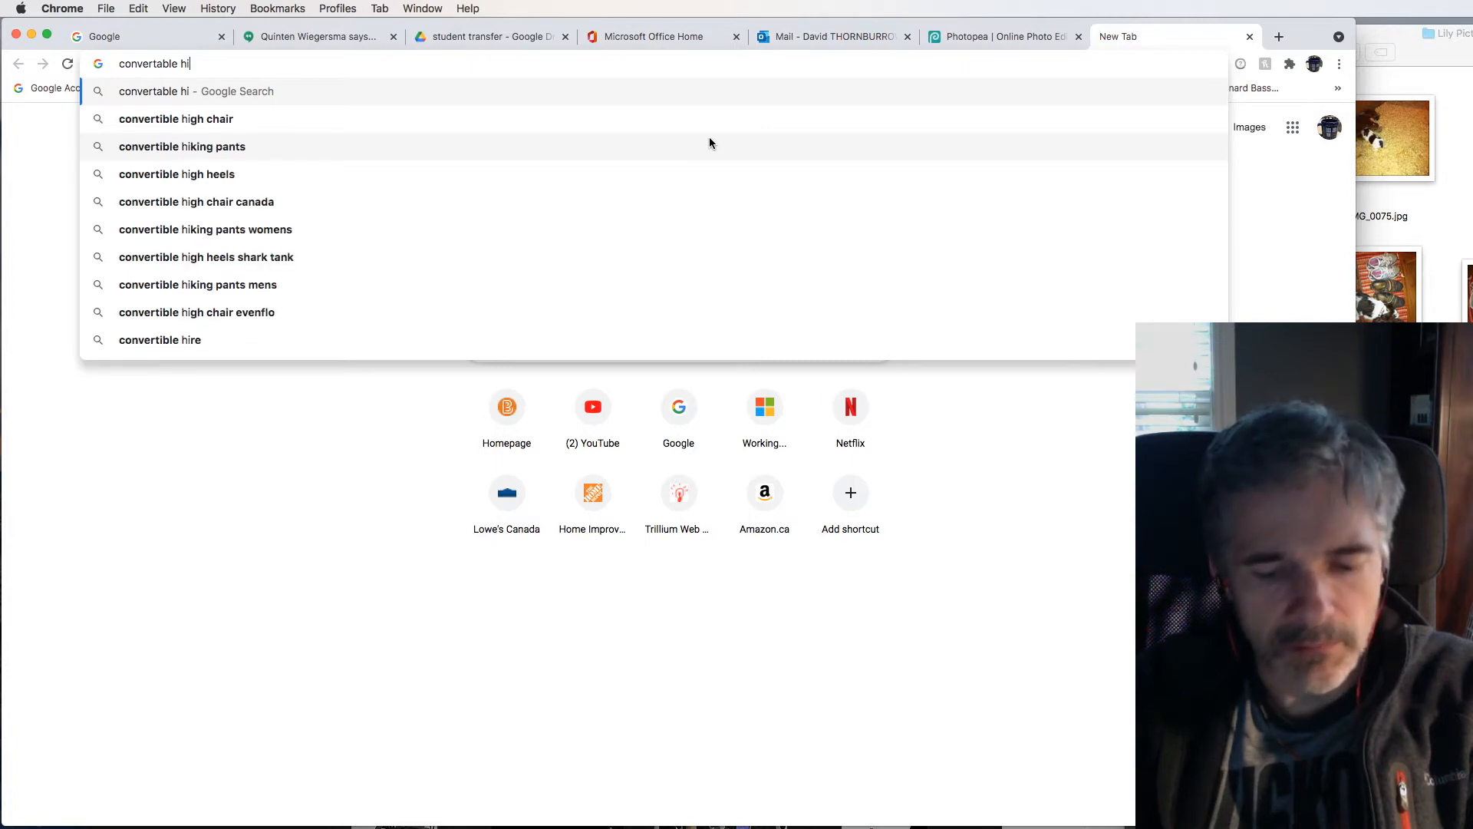
key(Return)
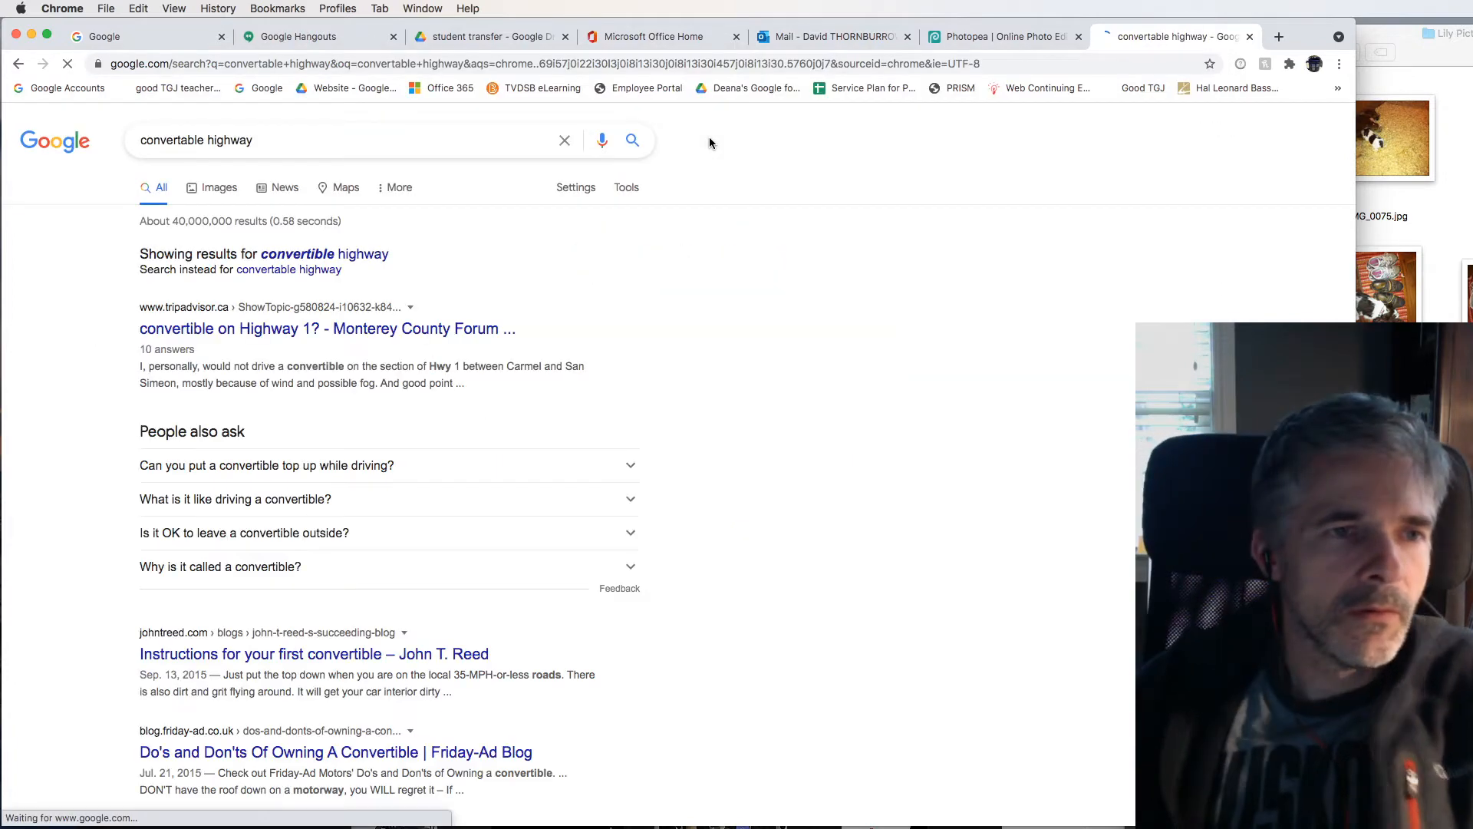
click(191, 190)
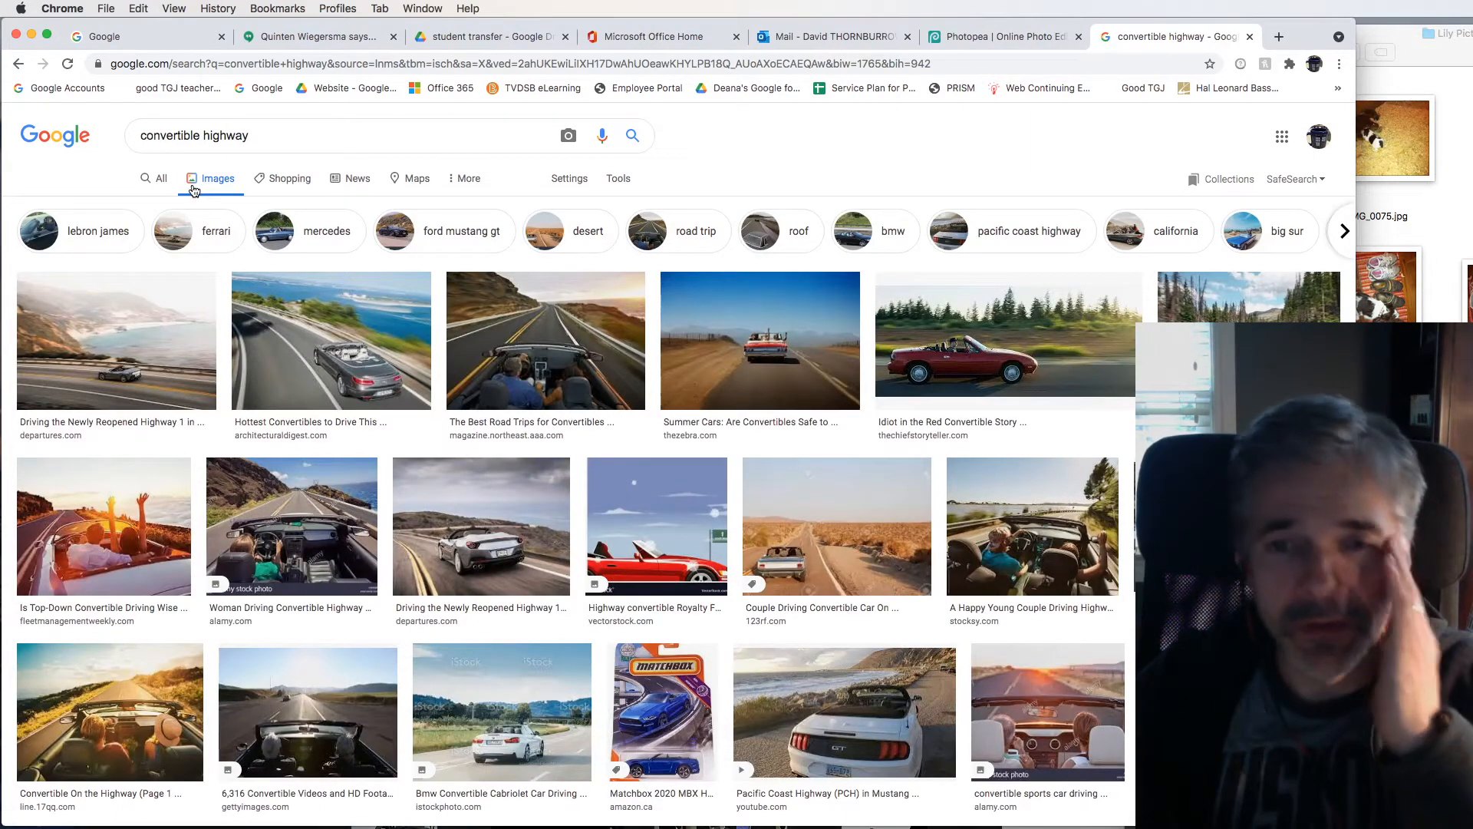
- Look through the convertible image results for a suitable car and preview the red 1970 Hemi Cuda
scroll(864, 473, down, 5)
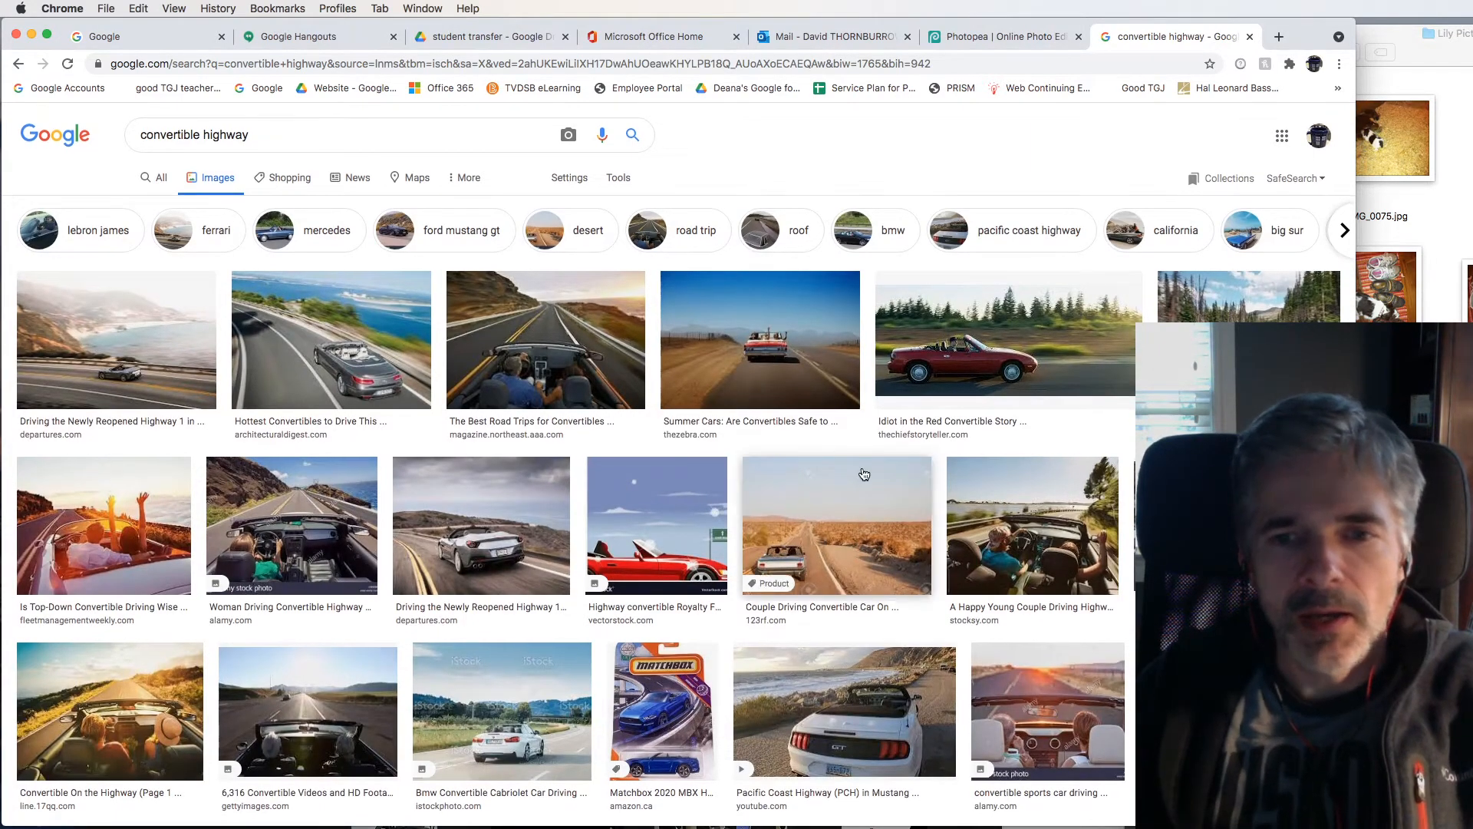
scroll(864, 474, down, 5)
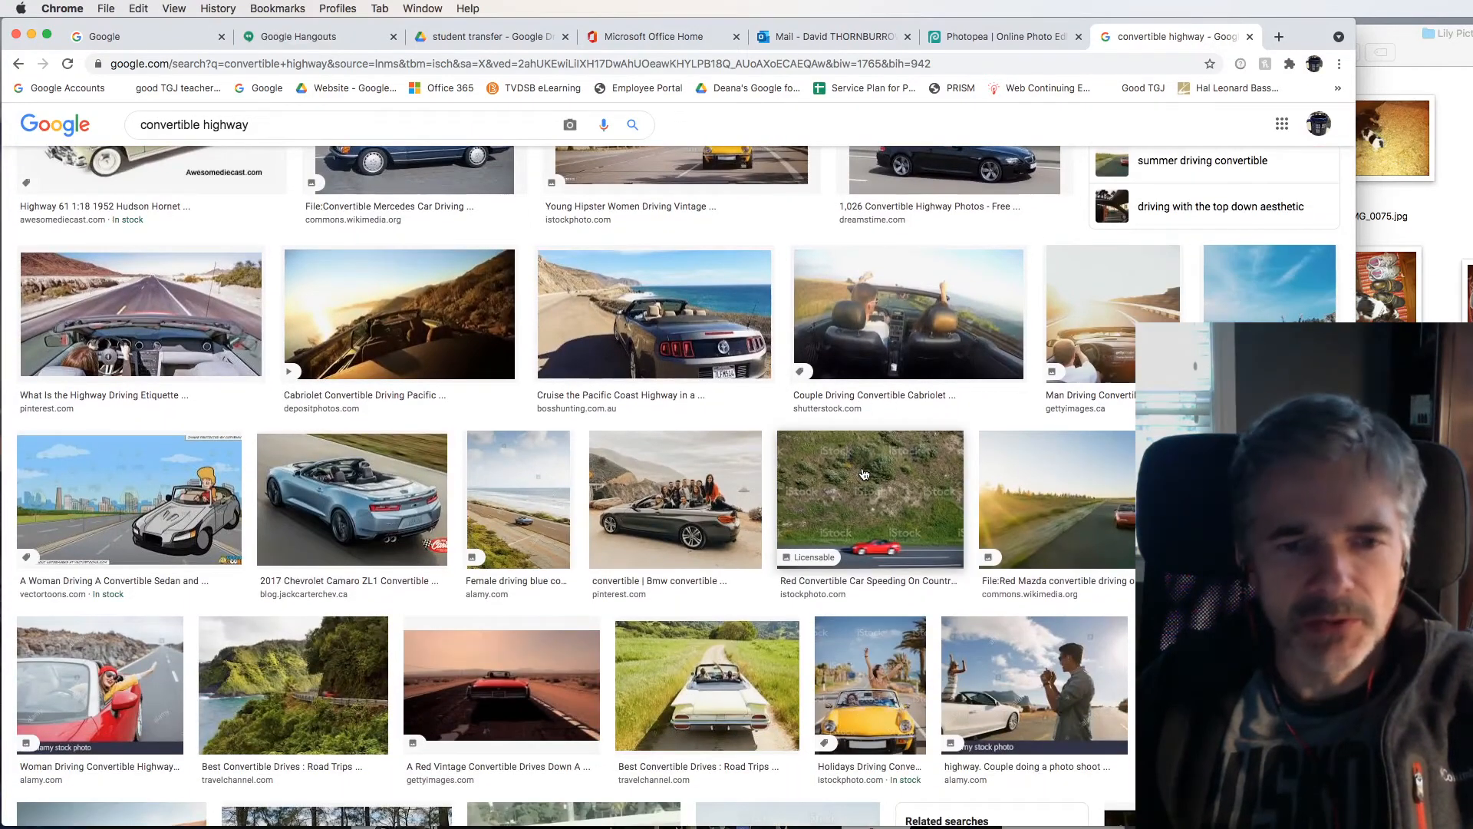
scroll(865, 474, down, 5)
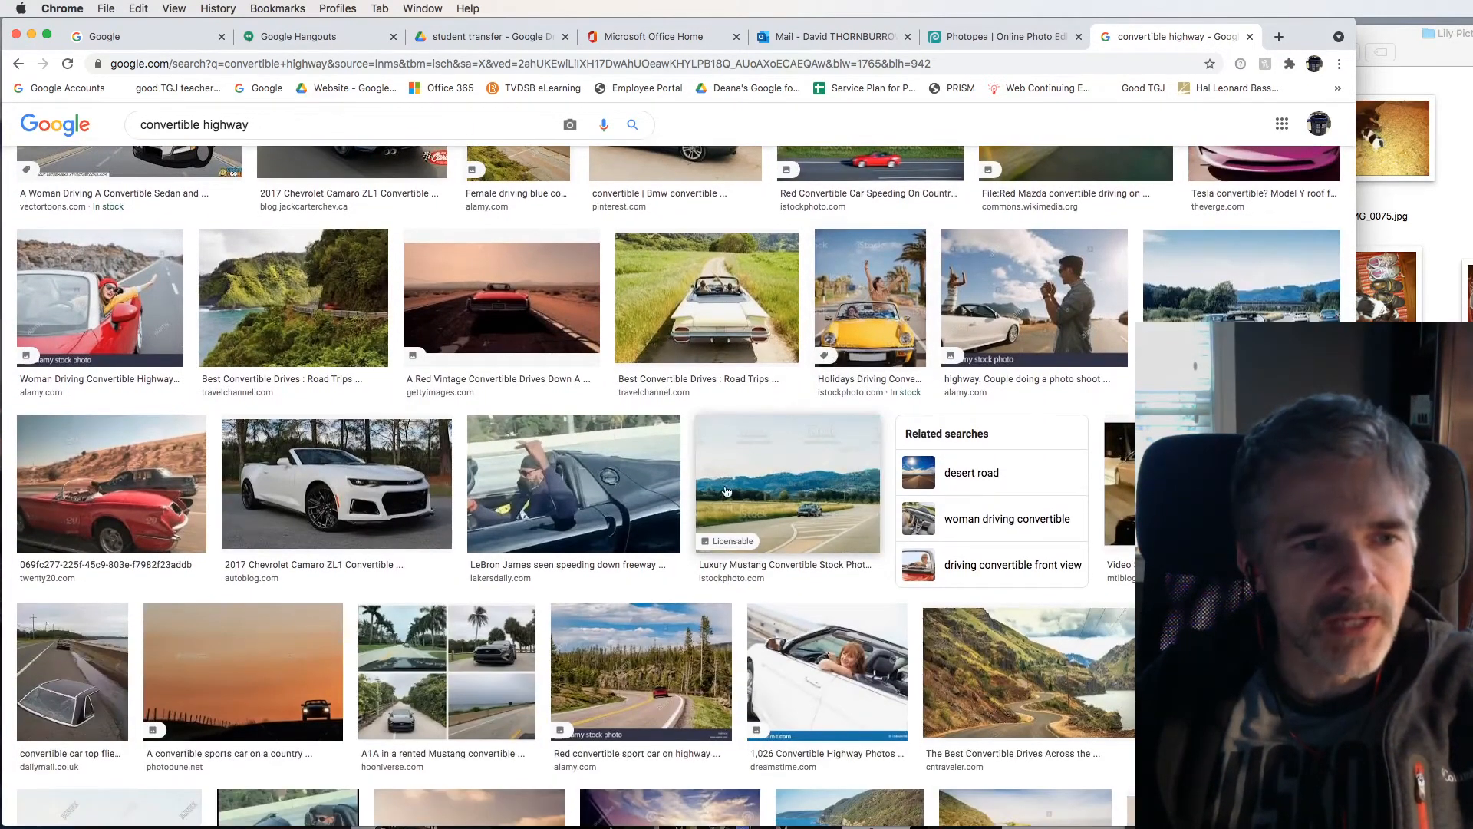
scroll(727, 492, down, 6)
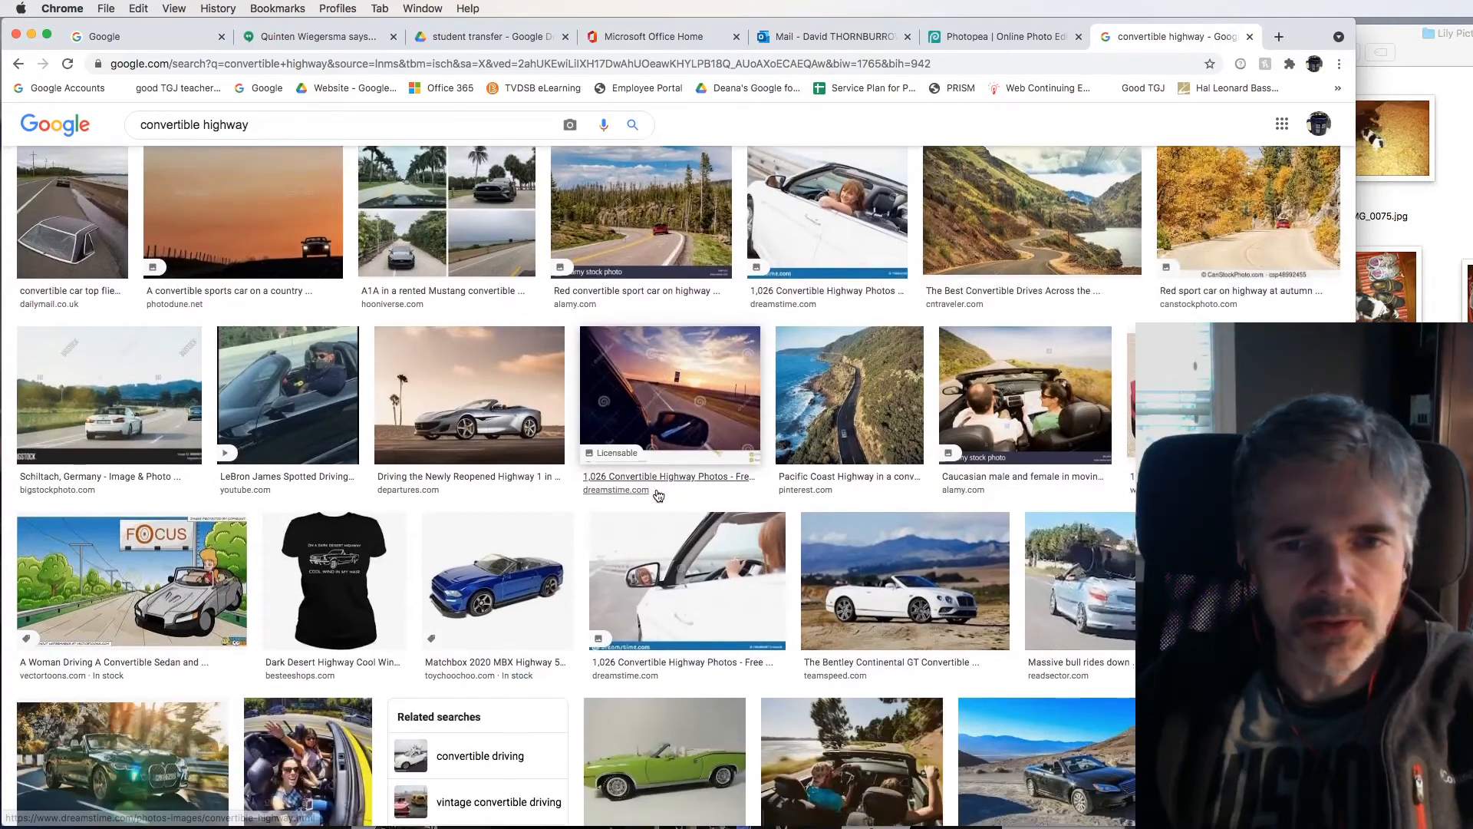
click(1201, 414)
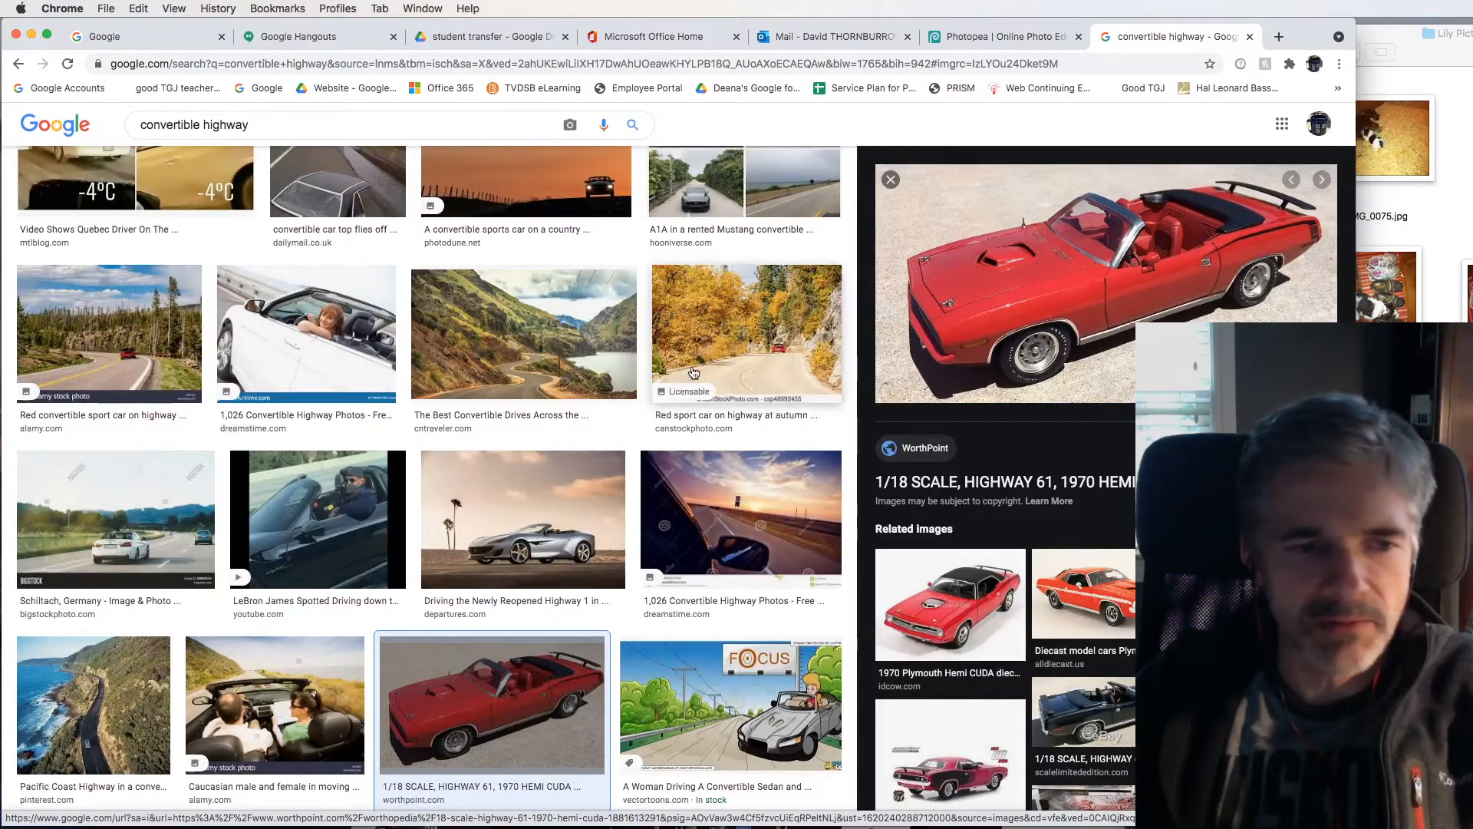
scroll(679, 378, down, 6)
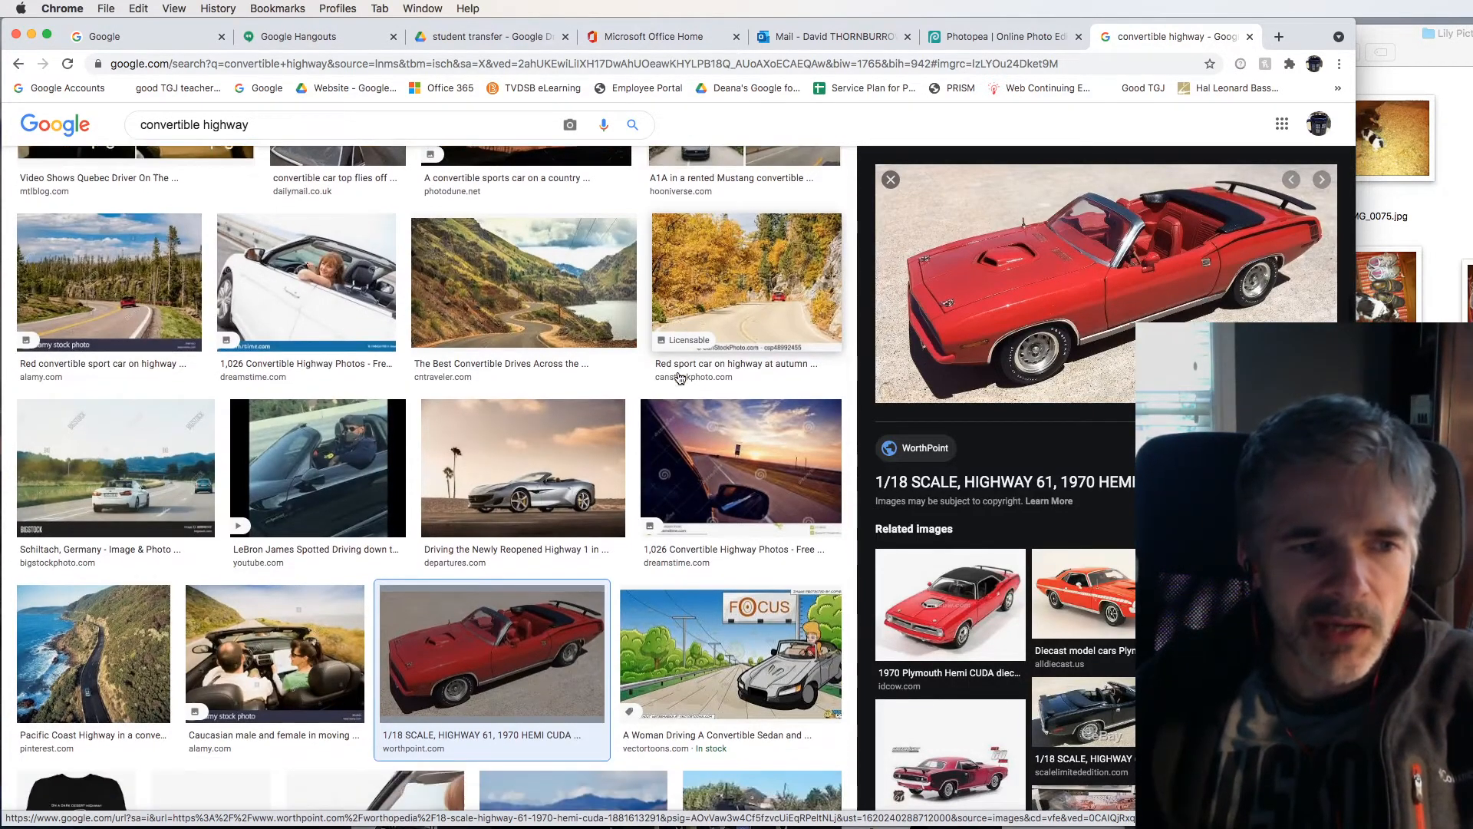
scroll(679, 378, up, 15)
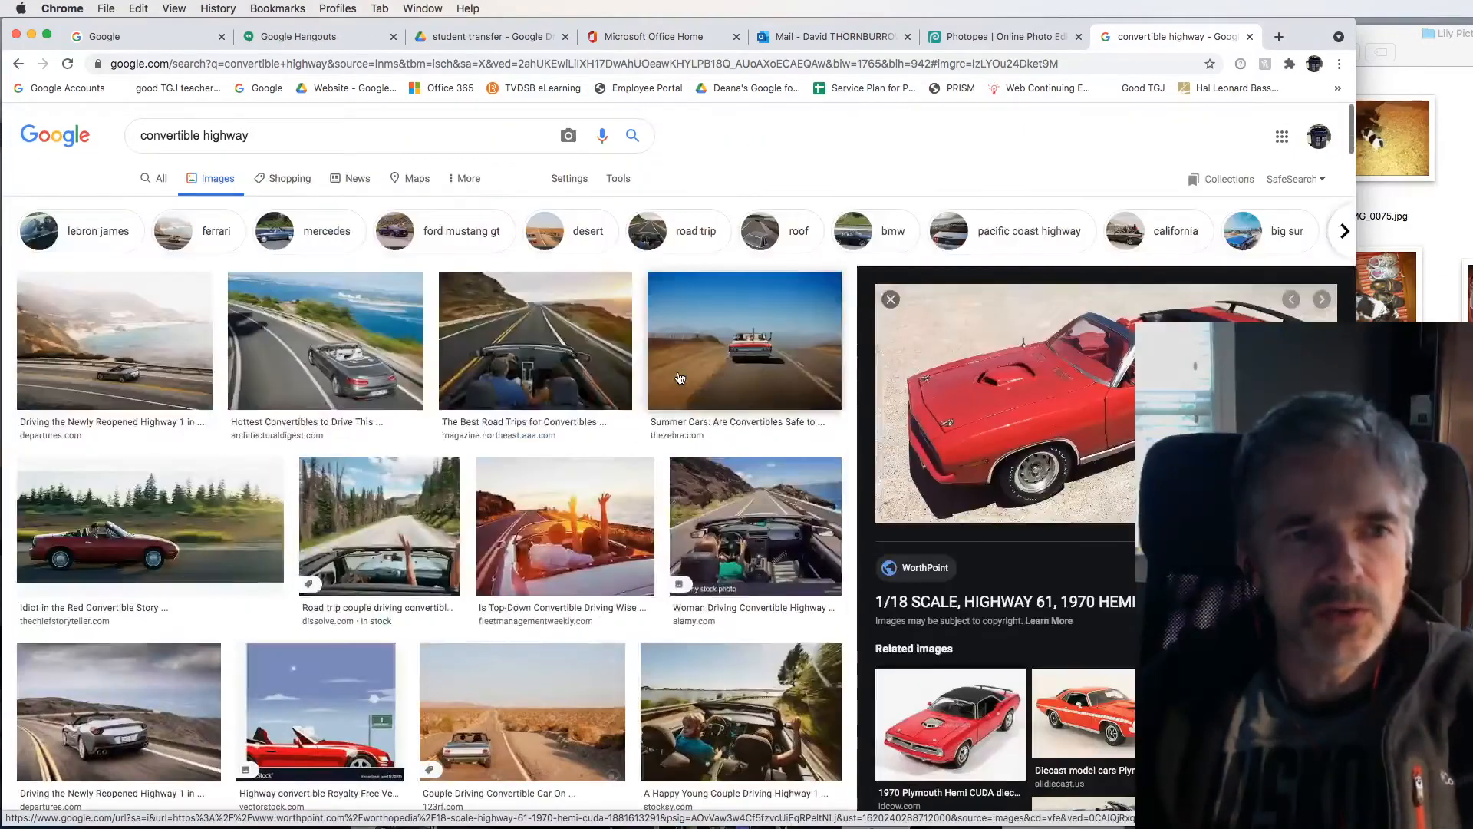
- Filter the image results to the Large size
click(620, 180)
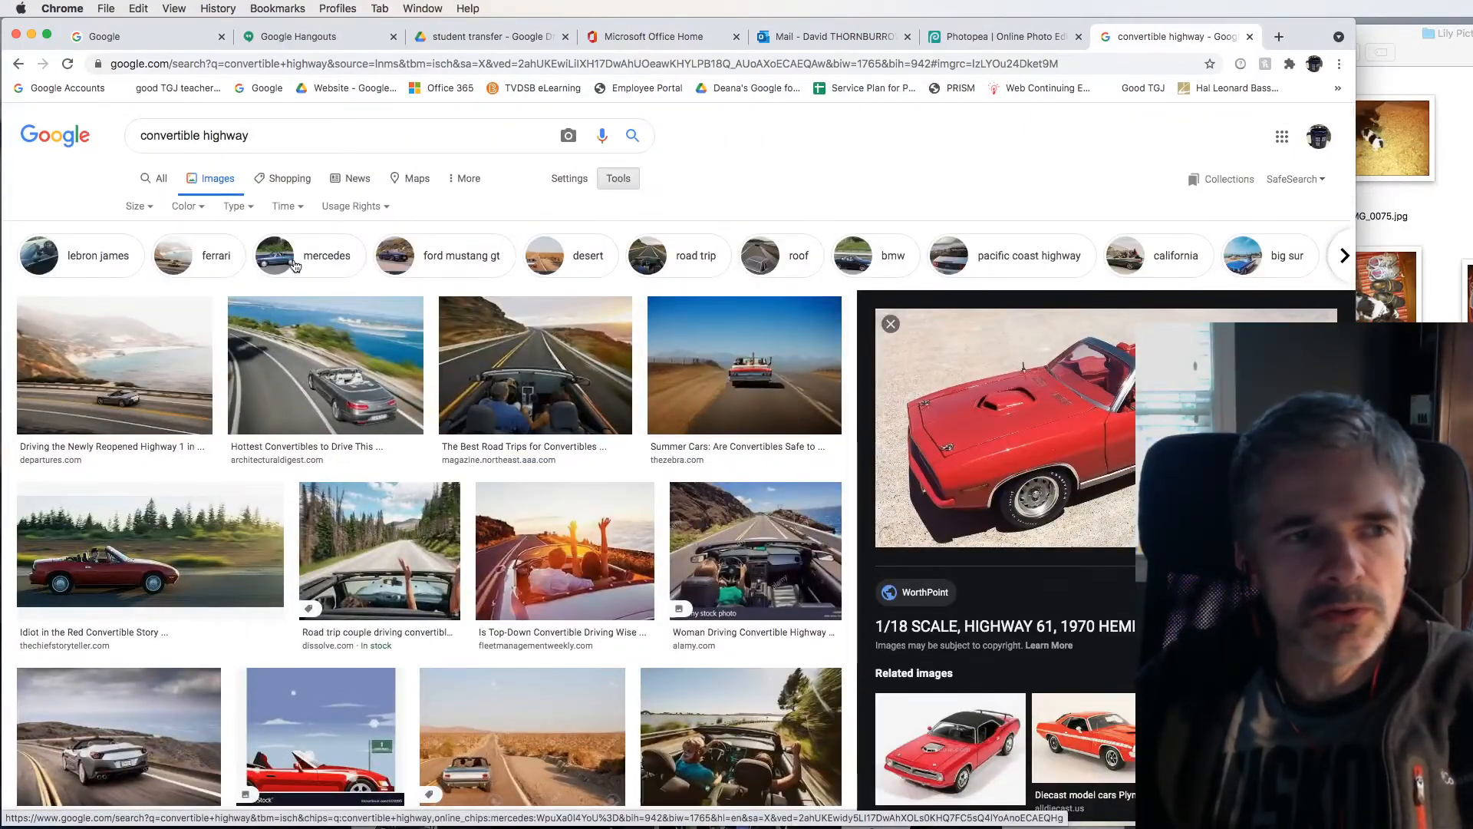
click(136, 206)
click(141, 260)
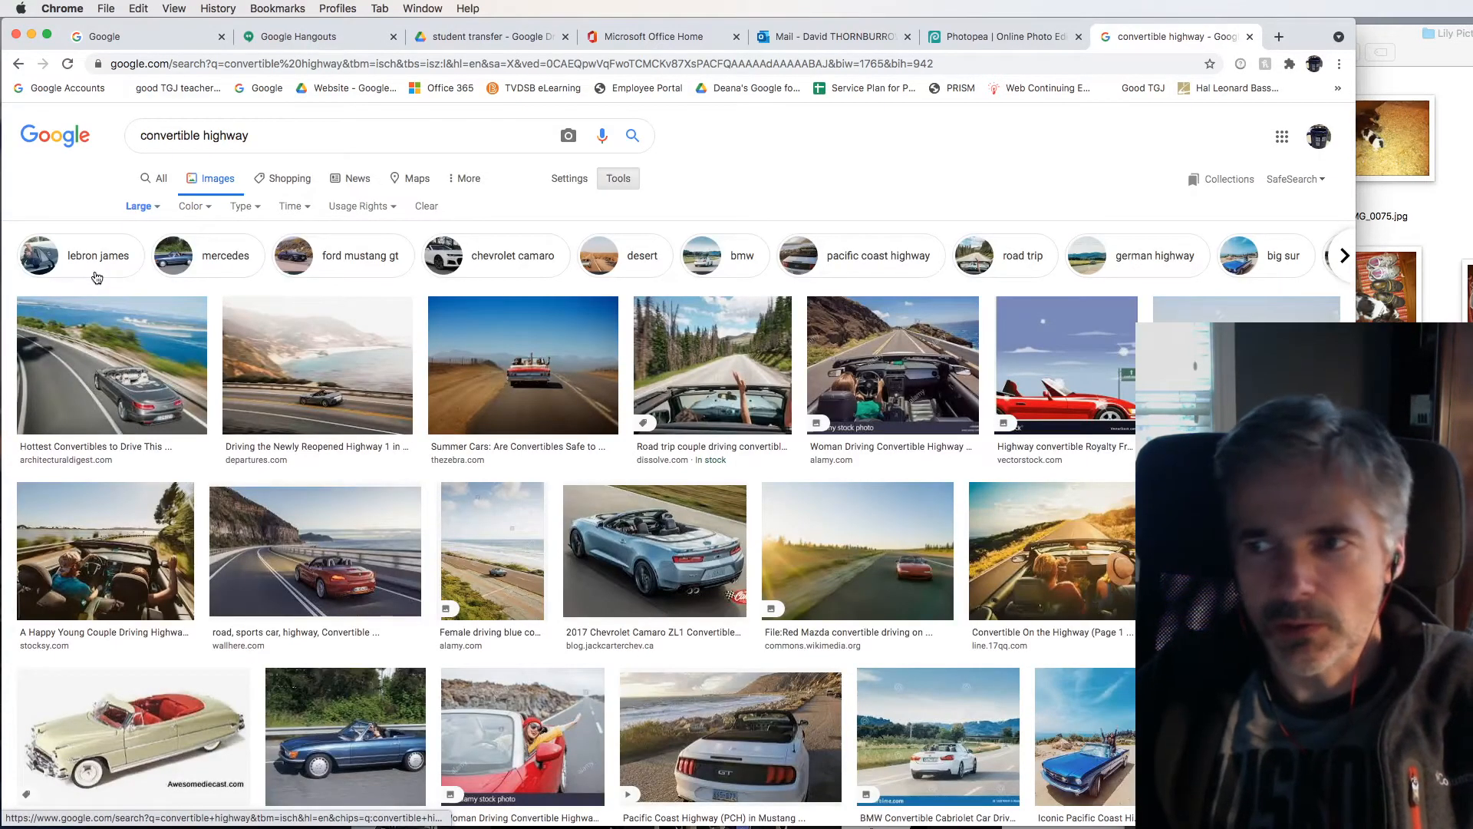
- Preview the 1952 Hudson Hornet convertible and examine more of the large image results
scroll(653, 438, down, 5)
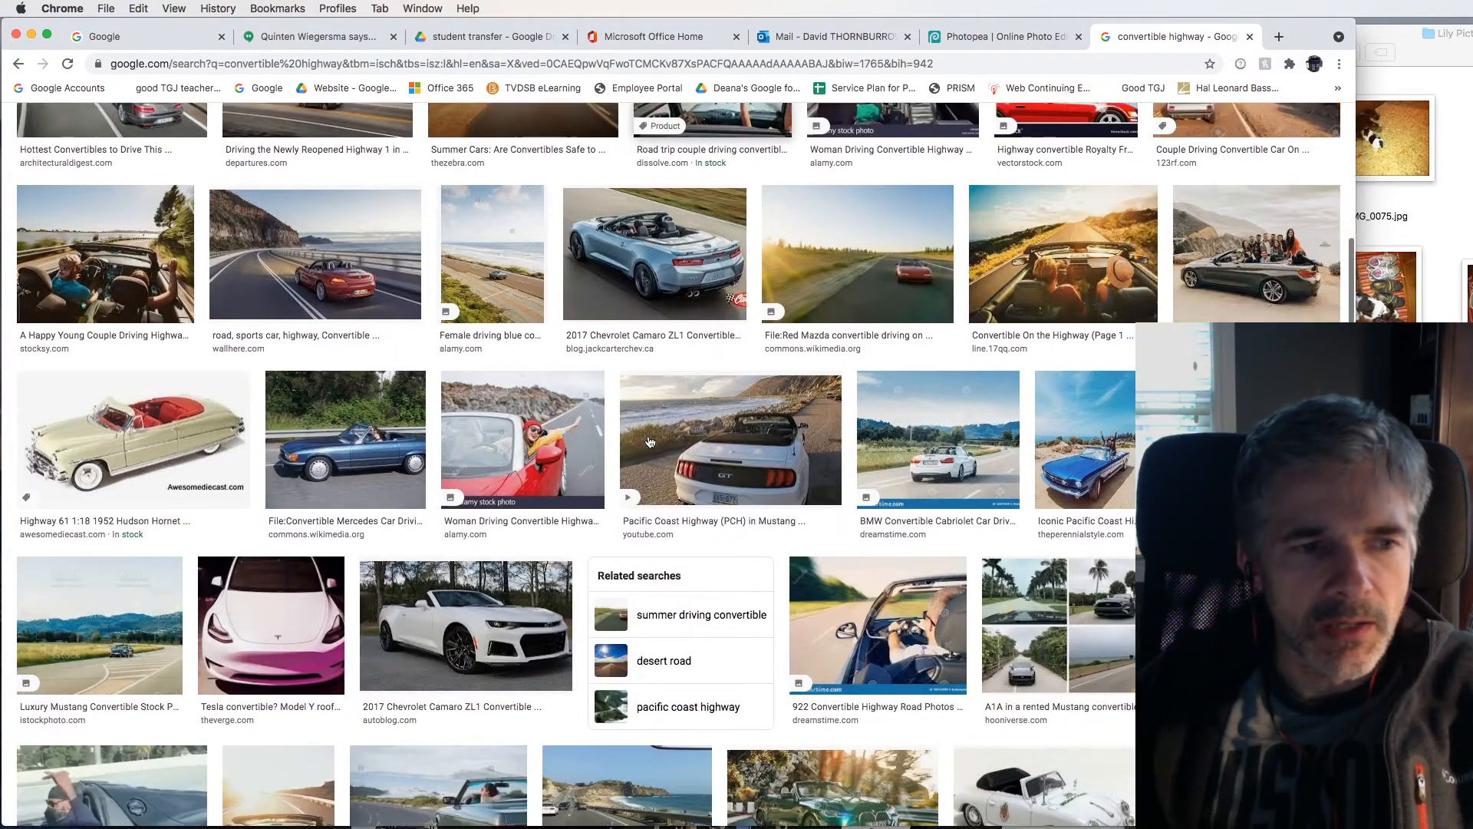
click(172, 318)
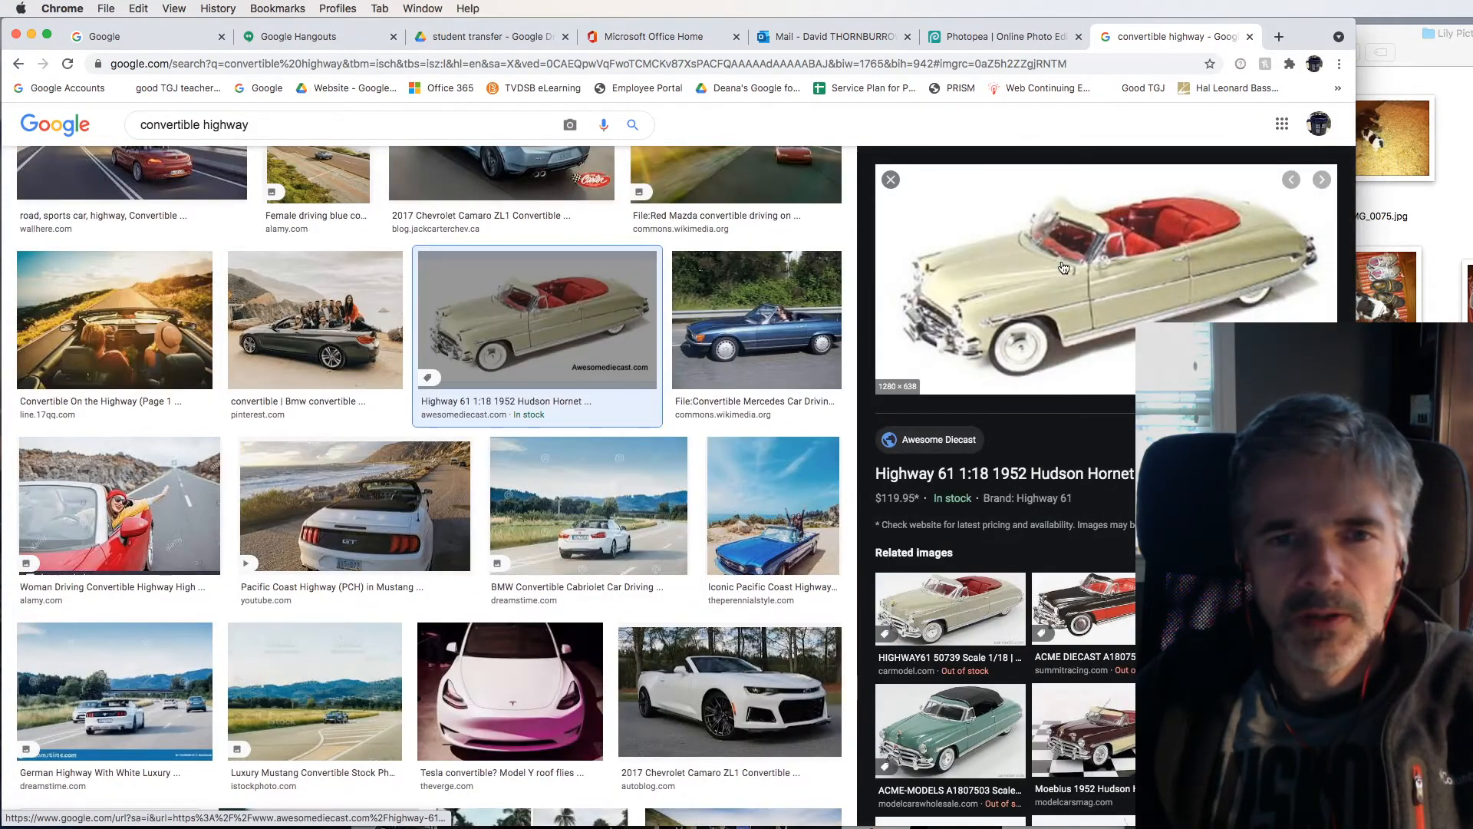
scroll(680, 387, down, 10)
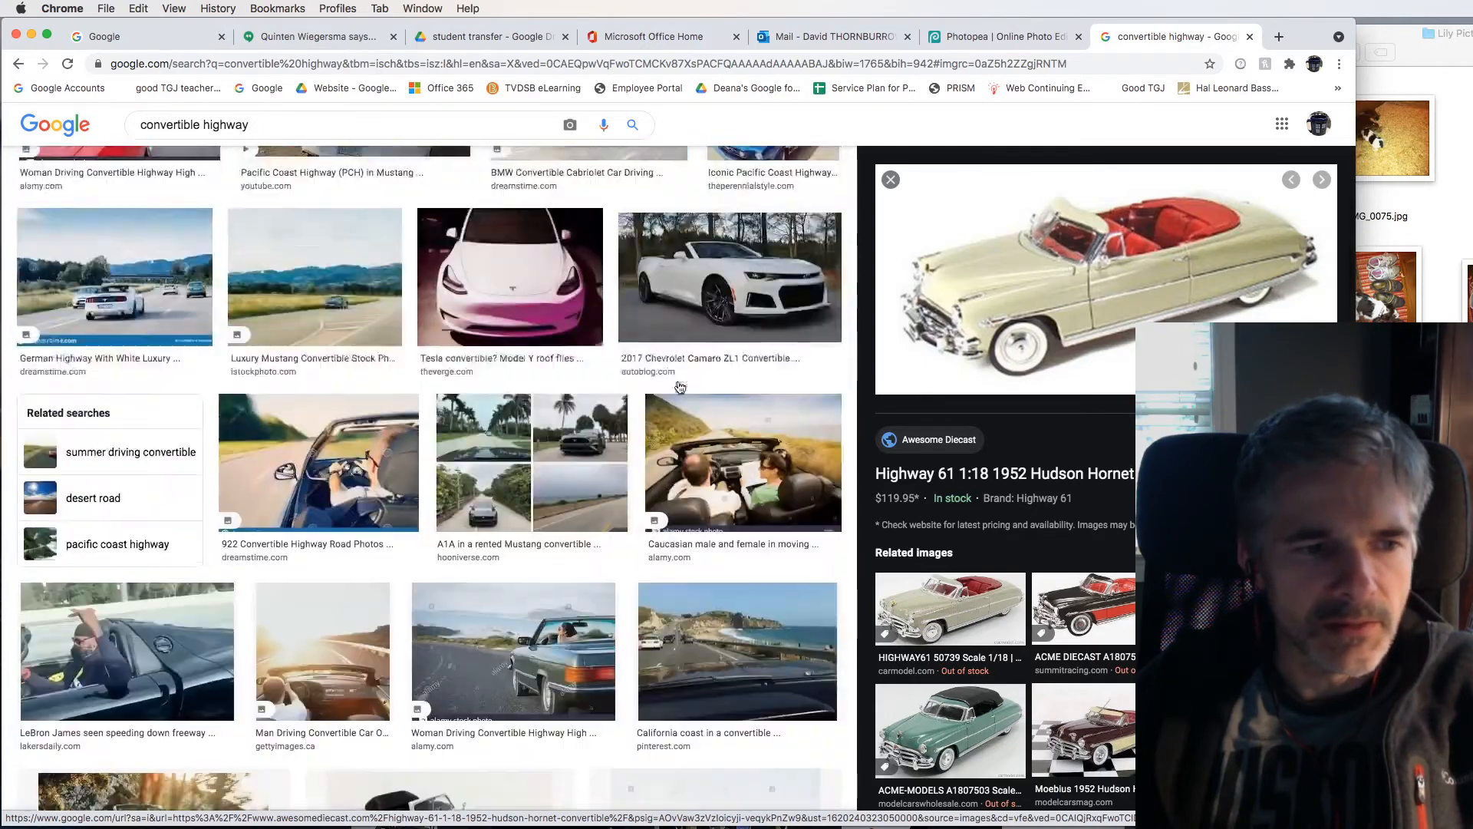
scroll(680, 388, down, 1)
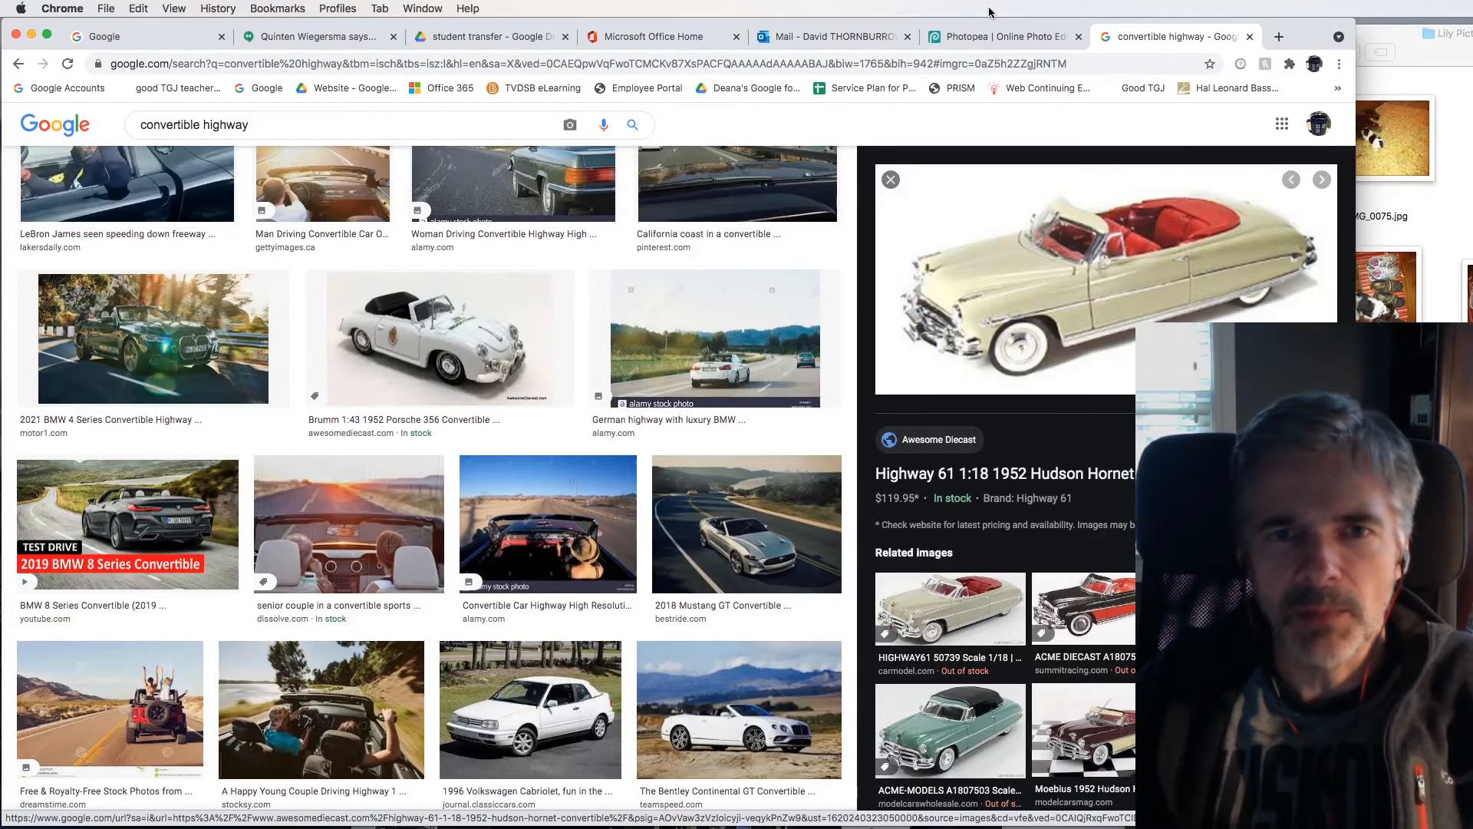
click(971, 39)
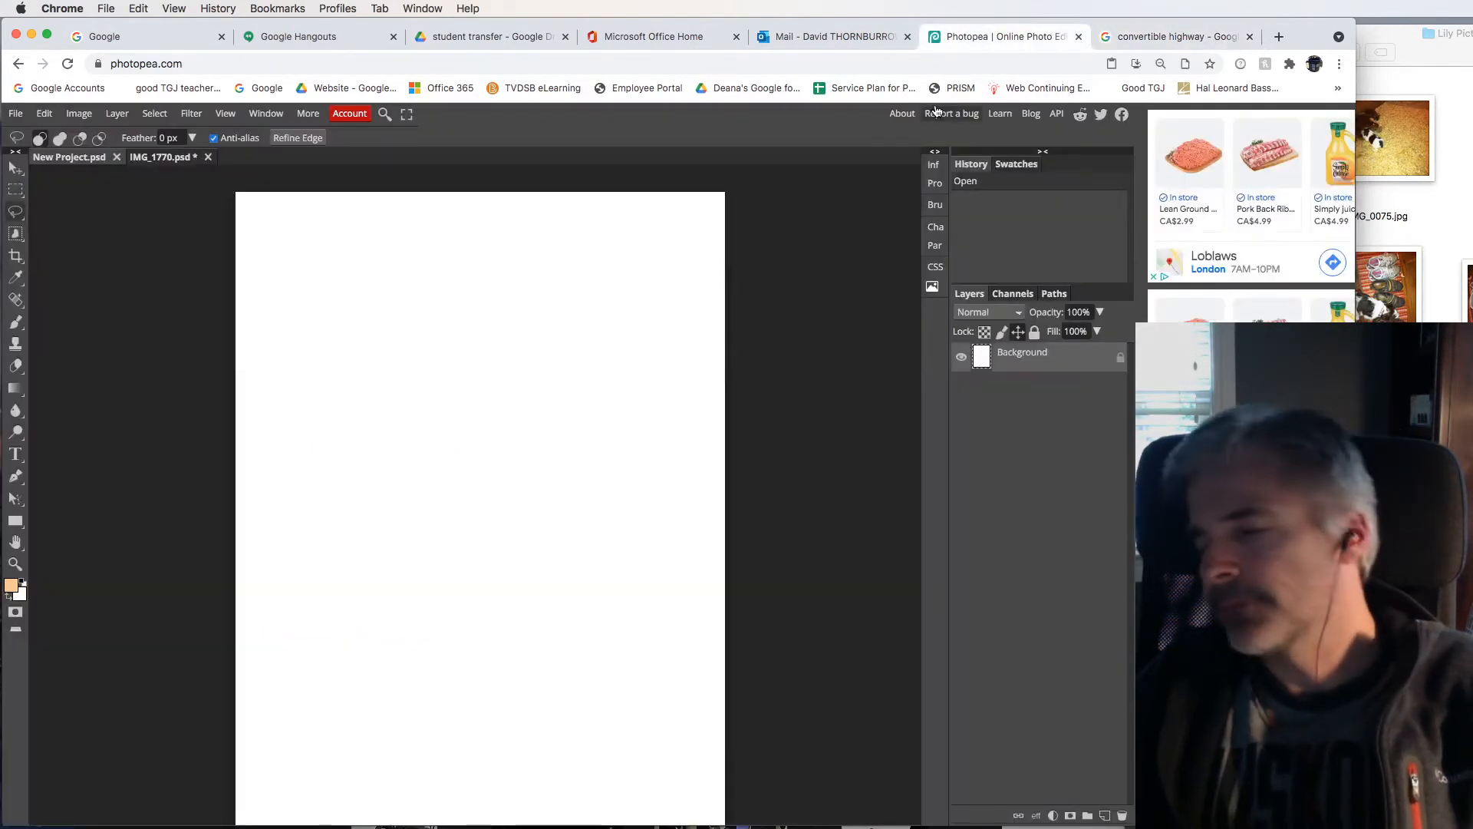
click(1168, 38)
right_click(1079, 252)
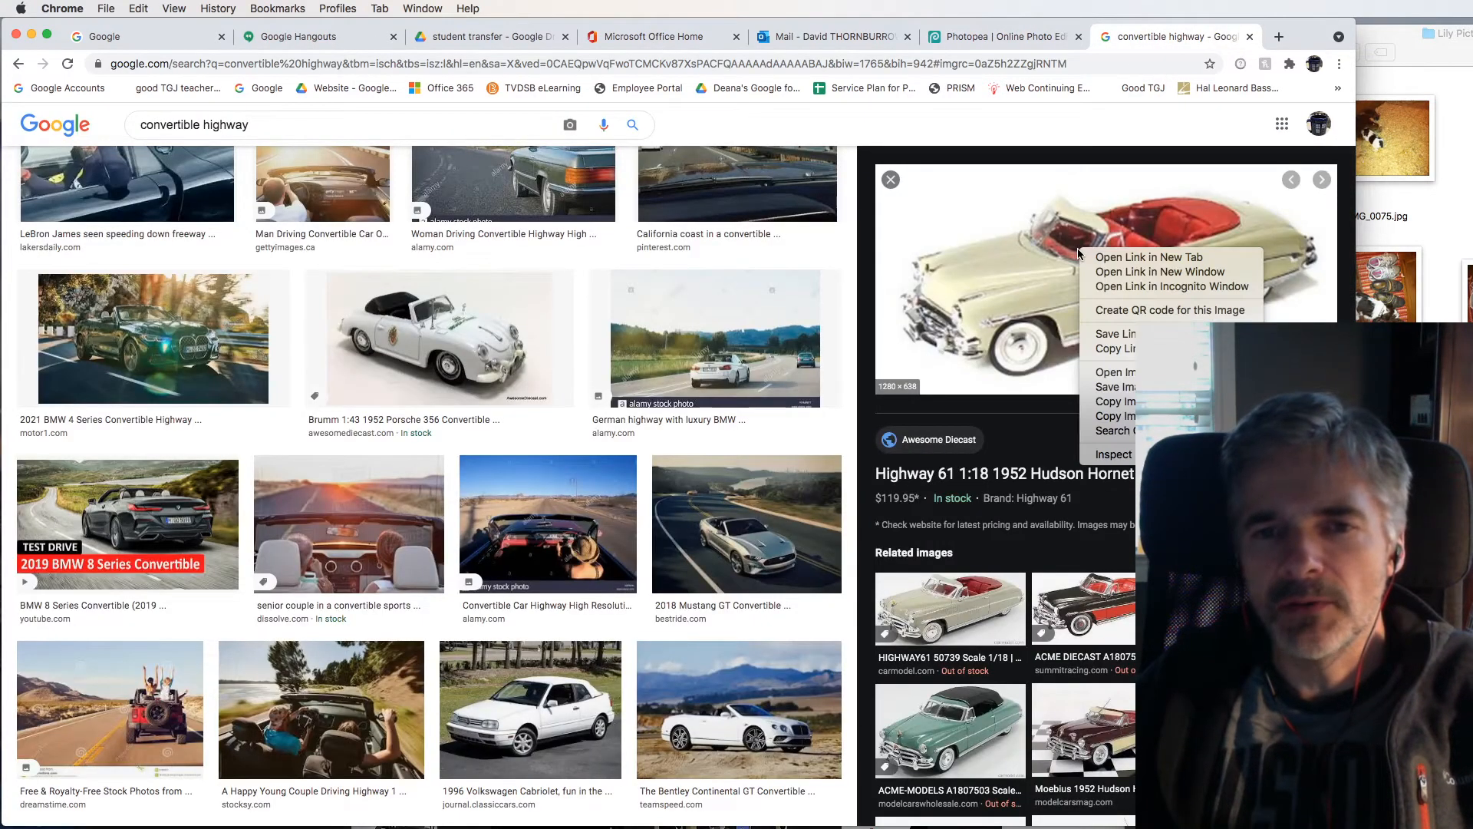
click(1145, 387)
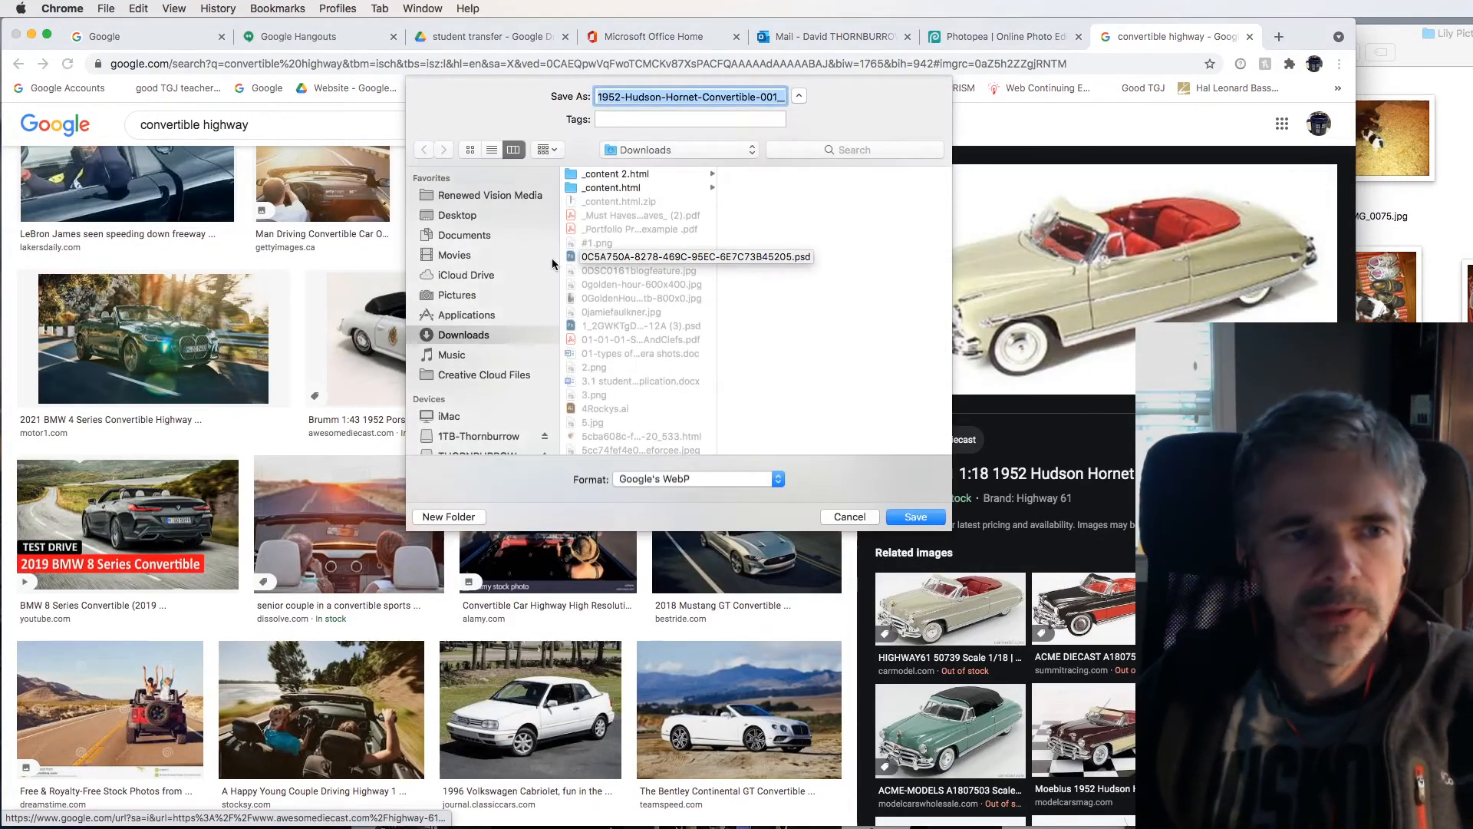
text(car.webp)
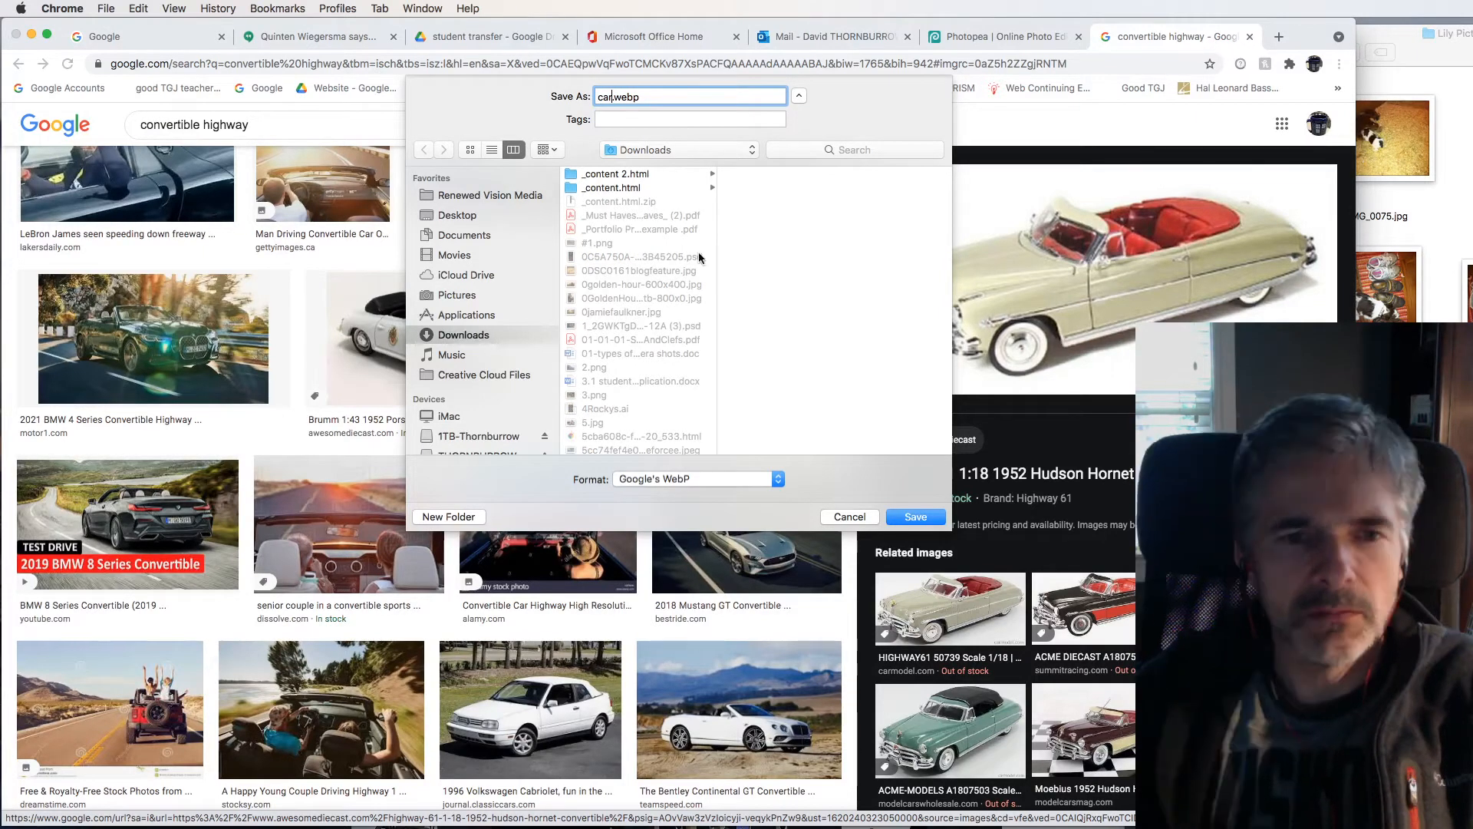
click(849, 517)
right_click(1075, 261)
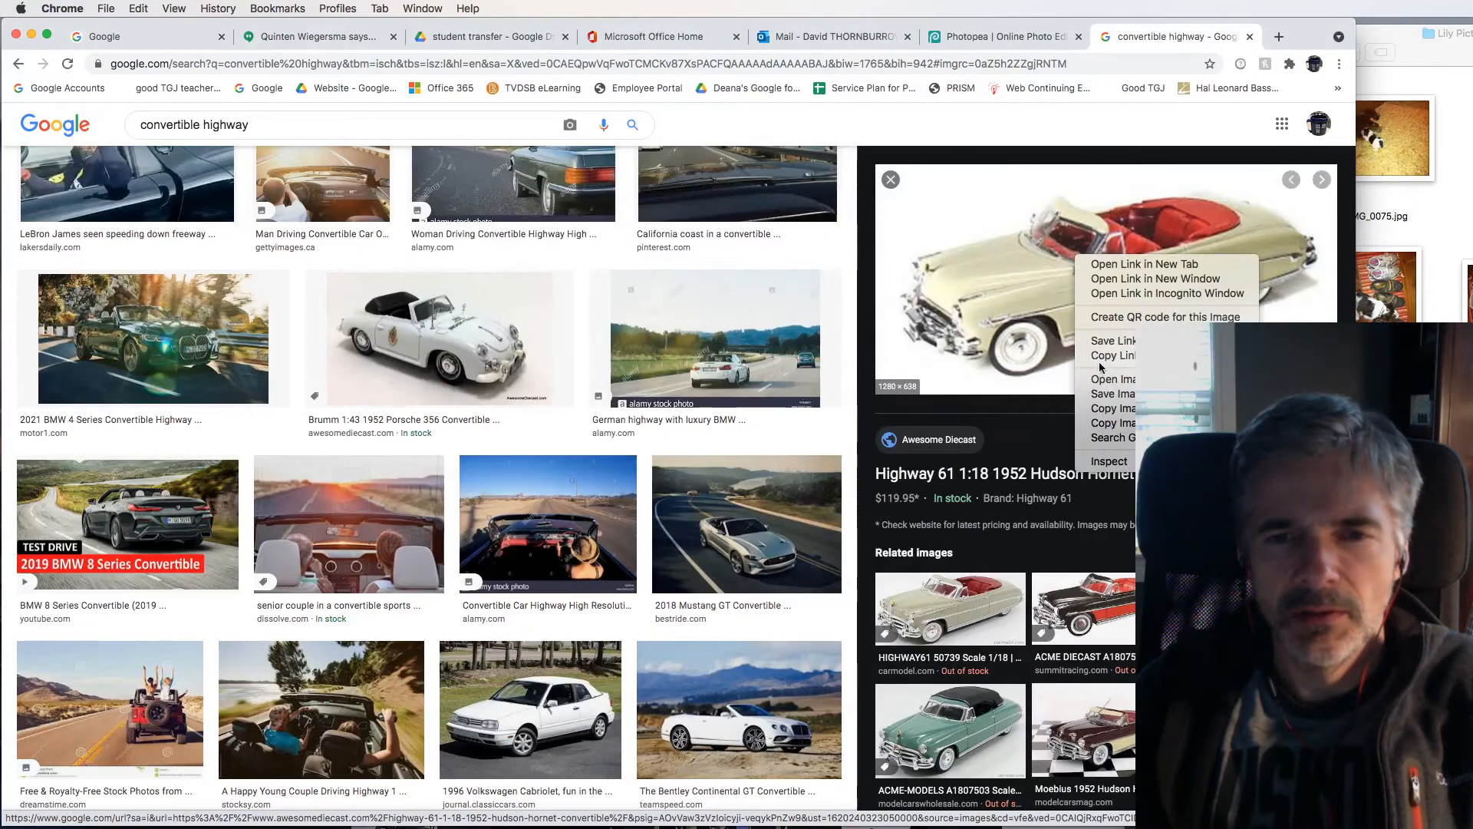
click(1105, 394)
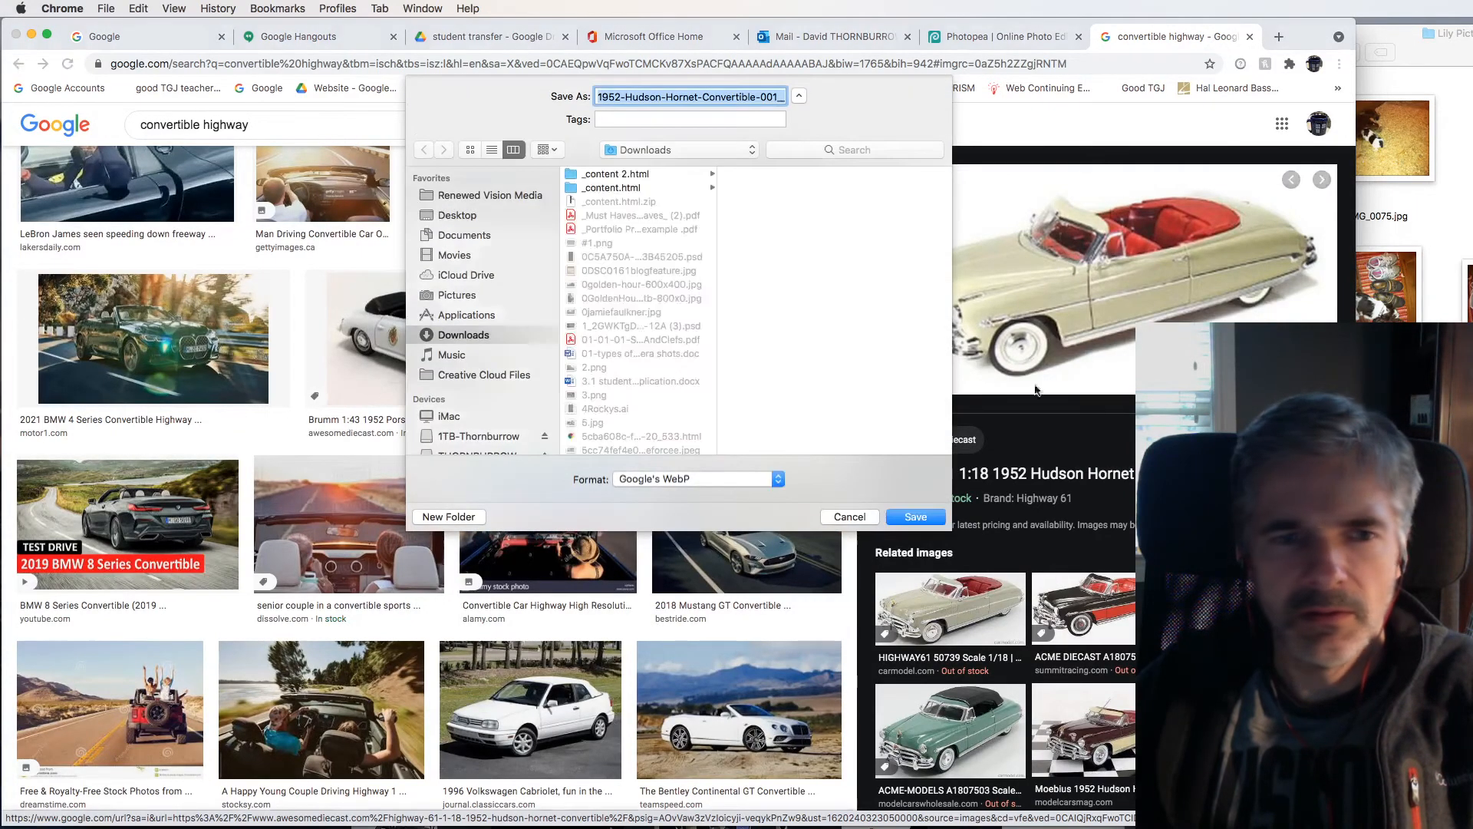
click(850, 518)
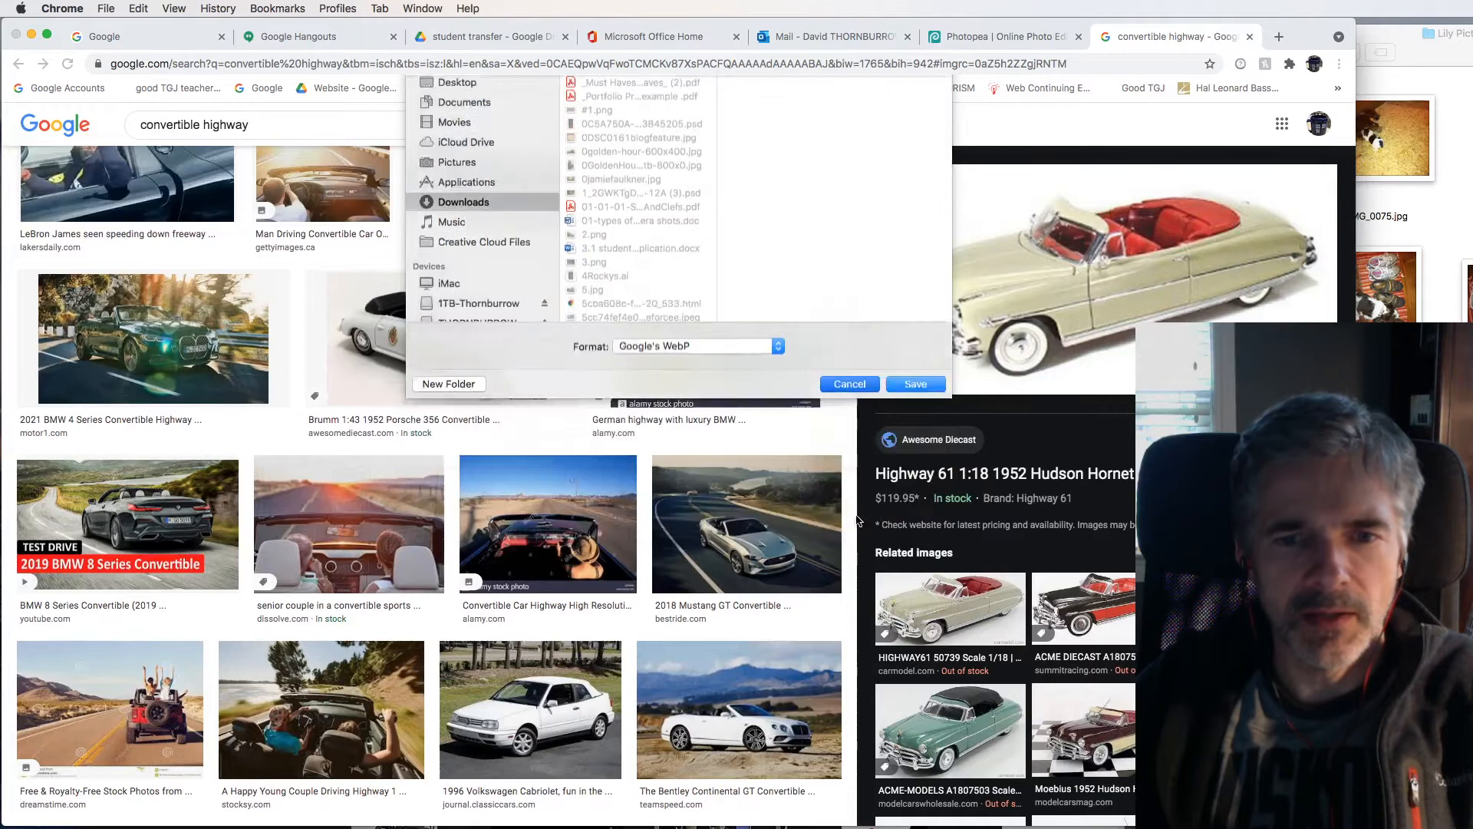
click(535, 371)
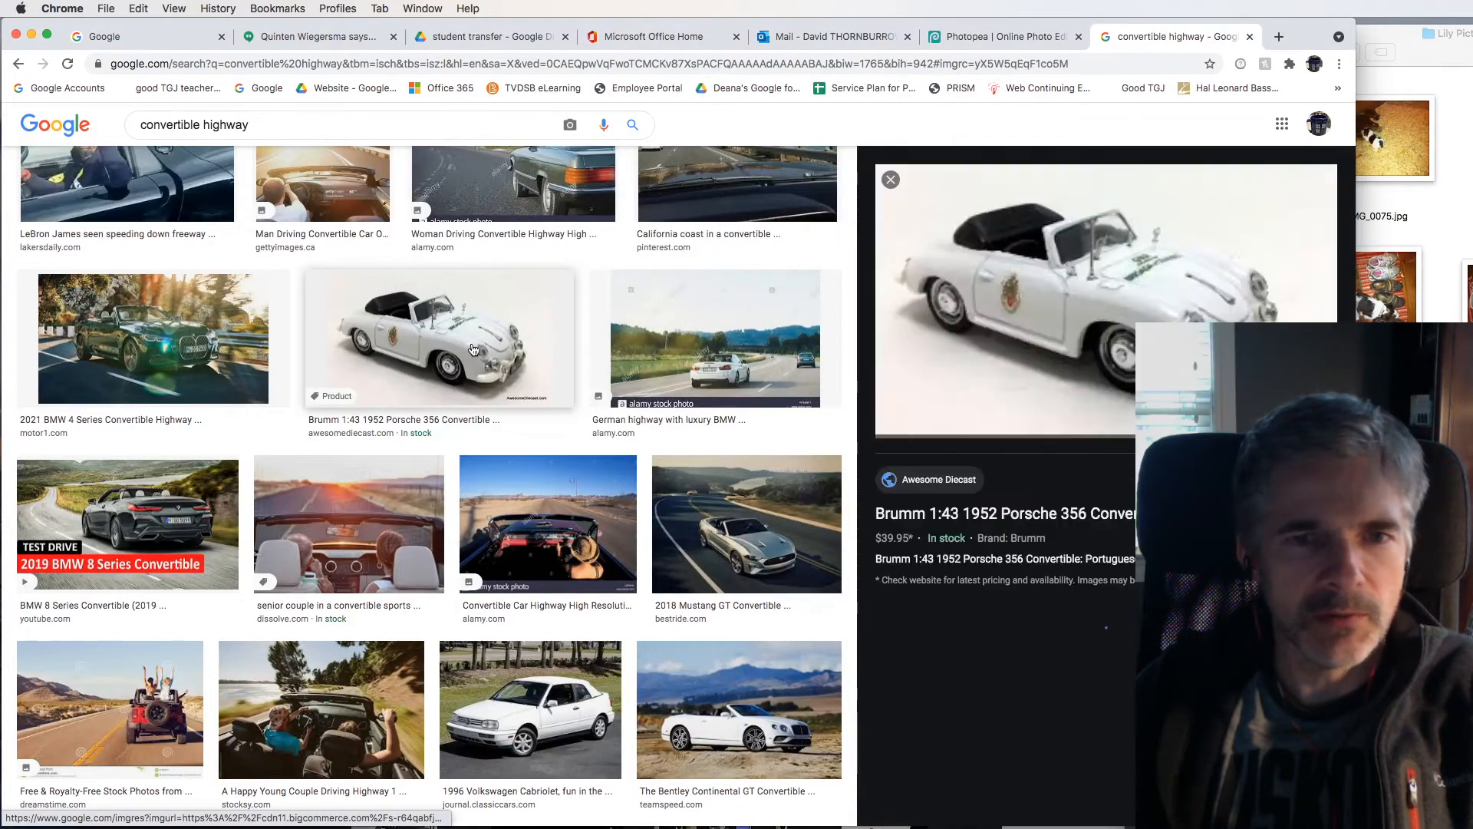
right_click(1081, 290)
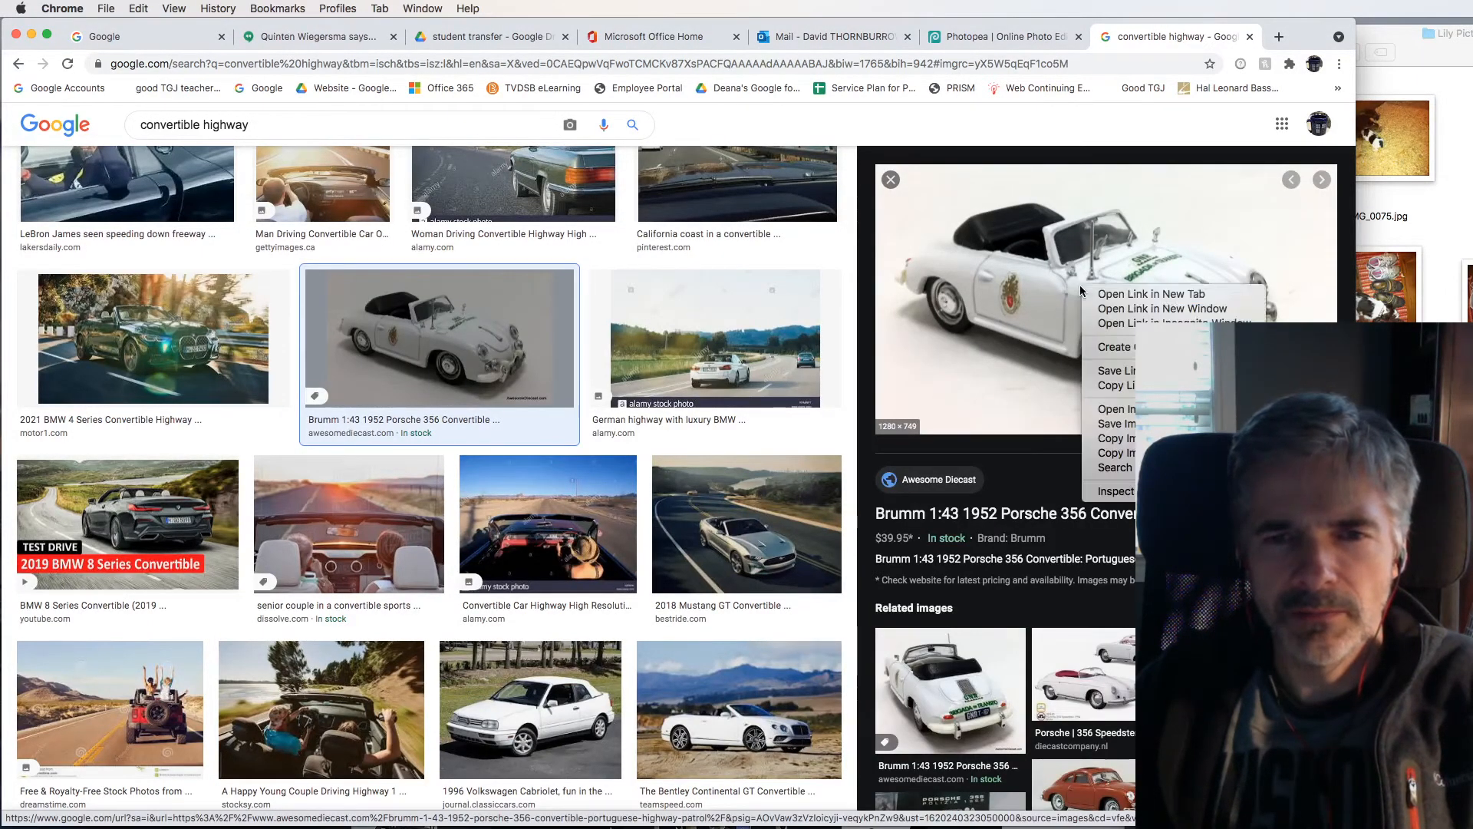
click(1117, 423)
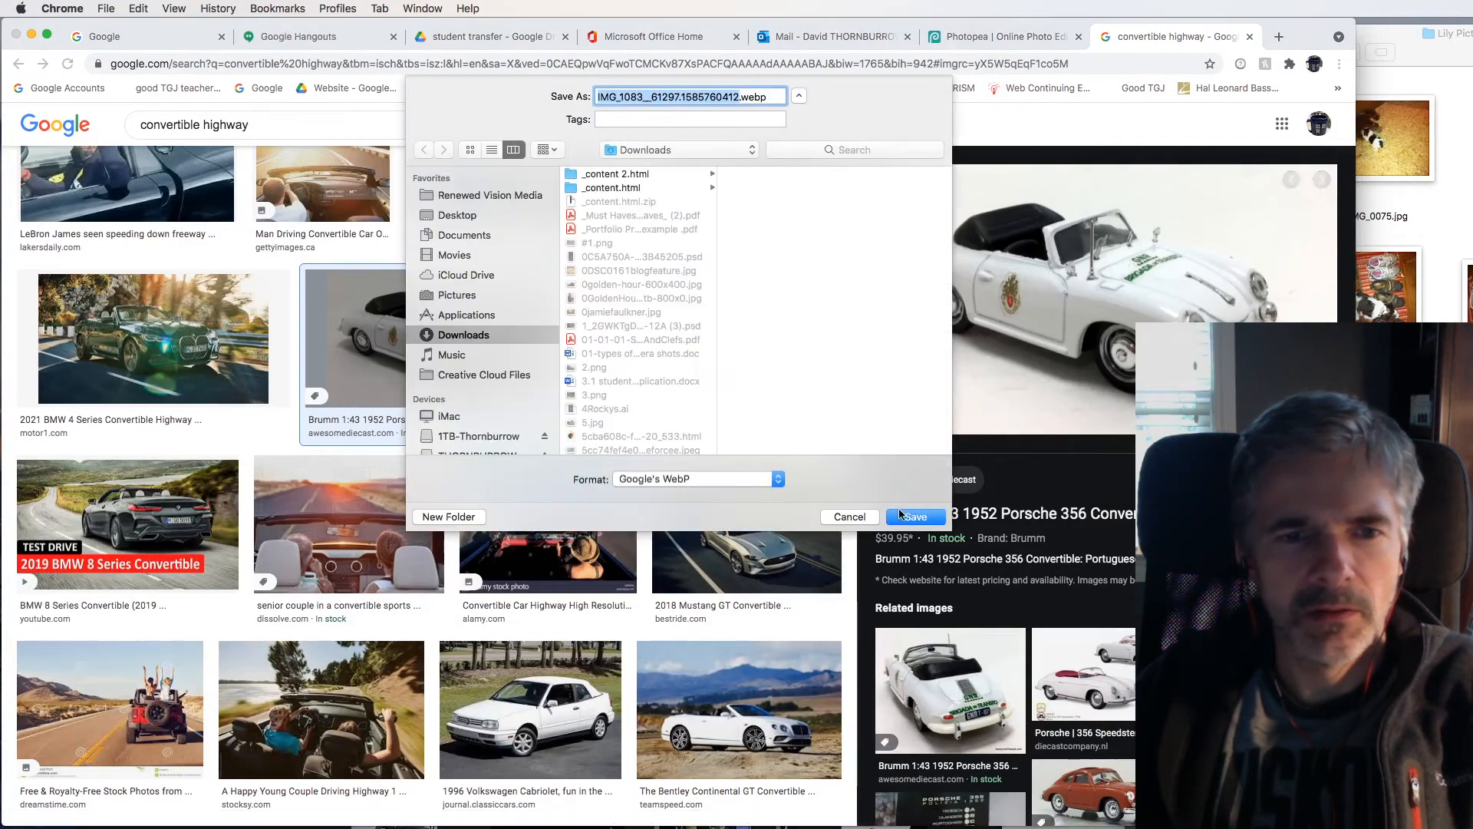
click(850, 517)
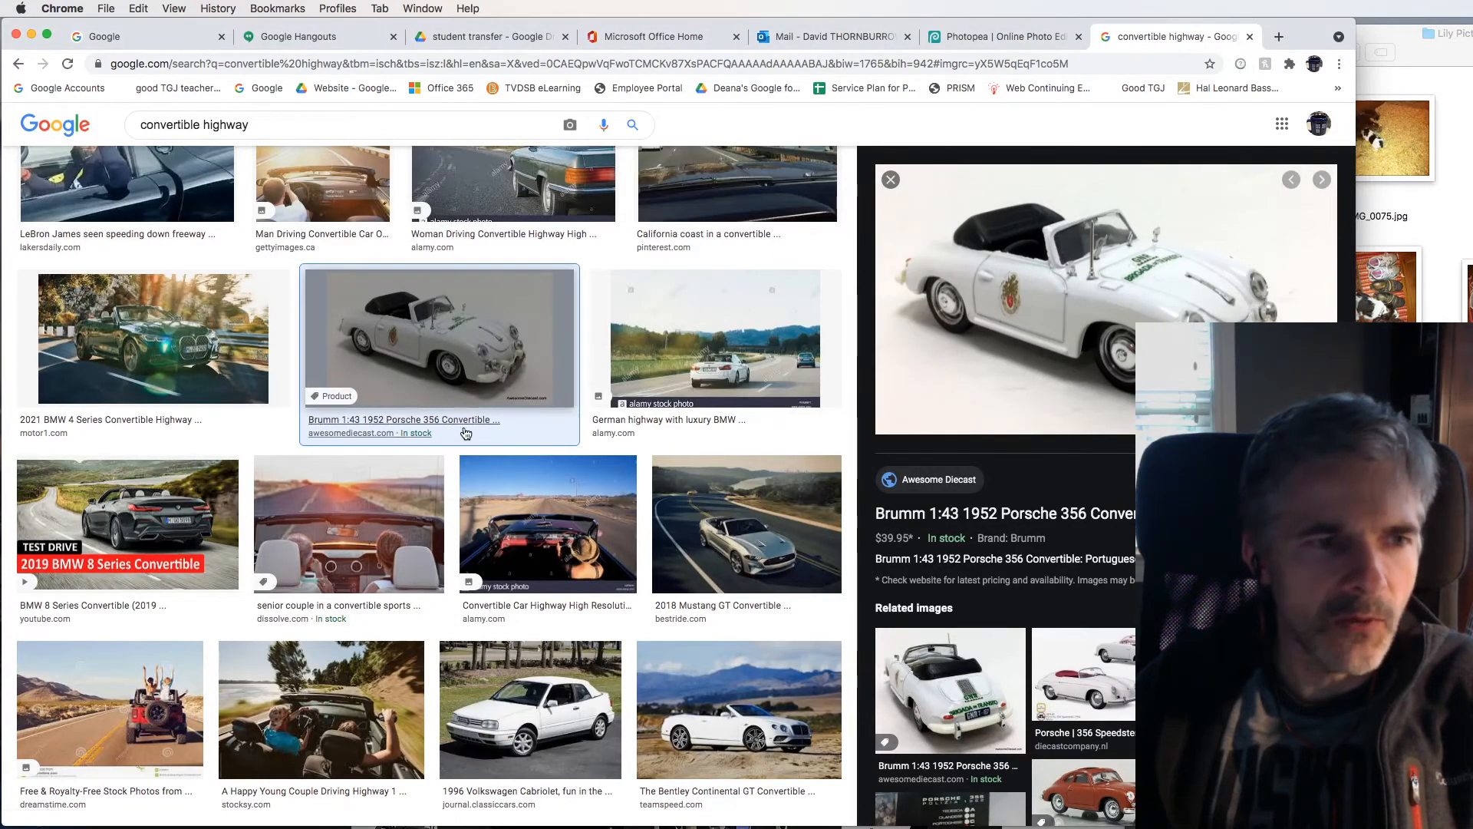
- Find the blue Matchbox 2018 Ford Mustang convertible and save its image to Downloads as car.jpg
scroll(550, 449, down, 6)
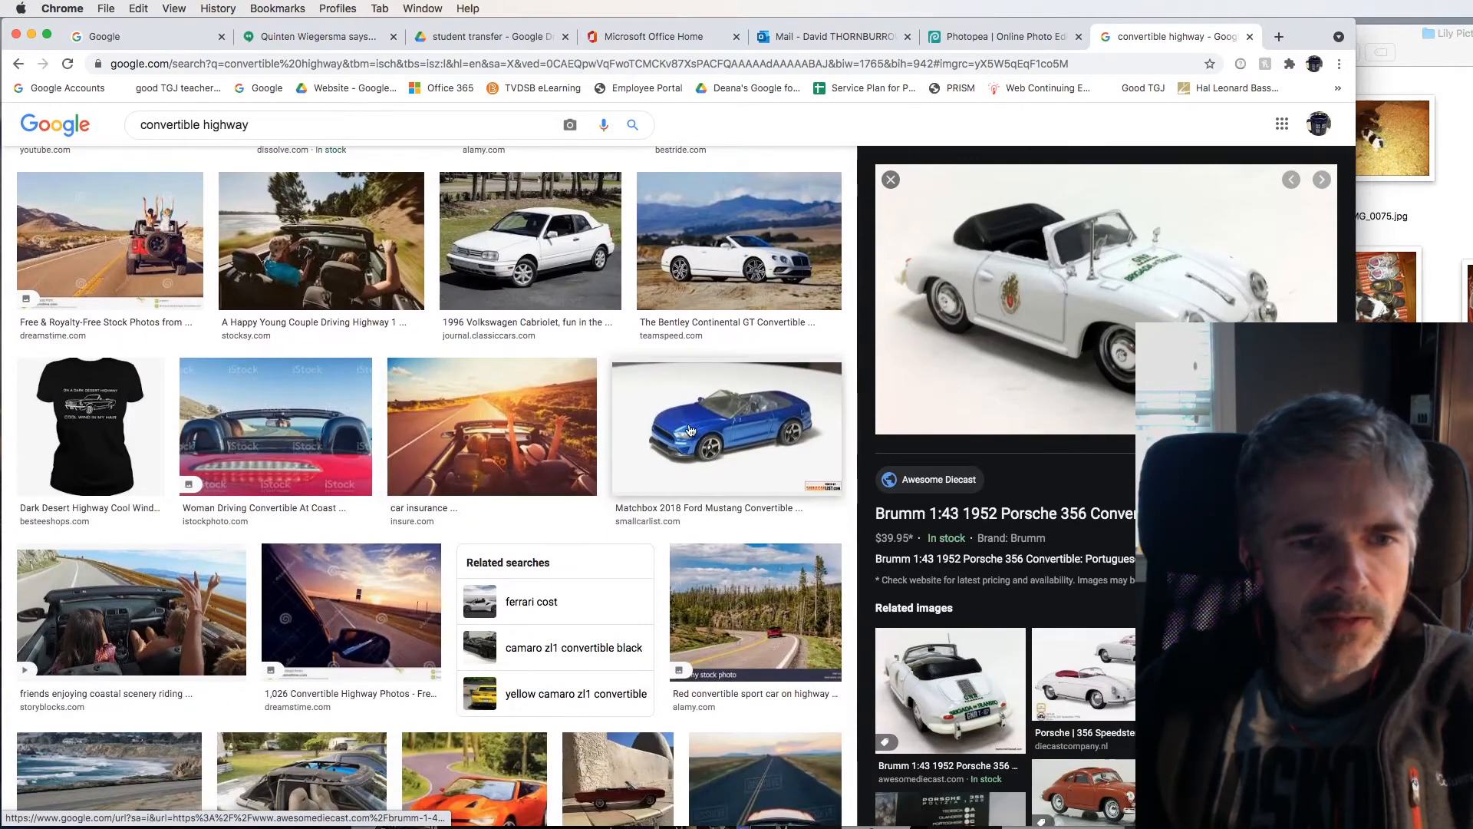
click(638, 436)
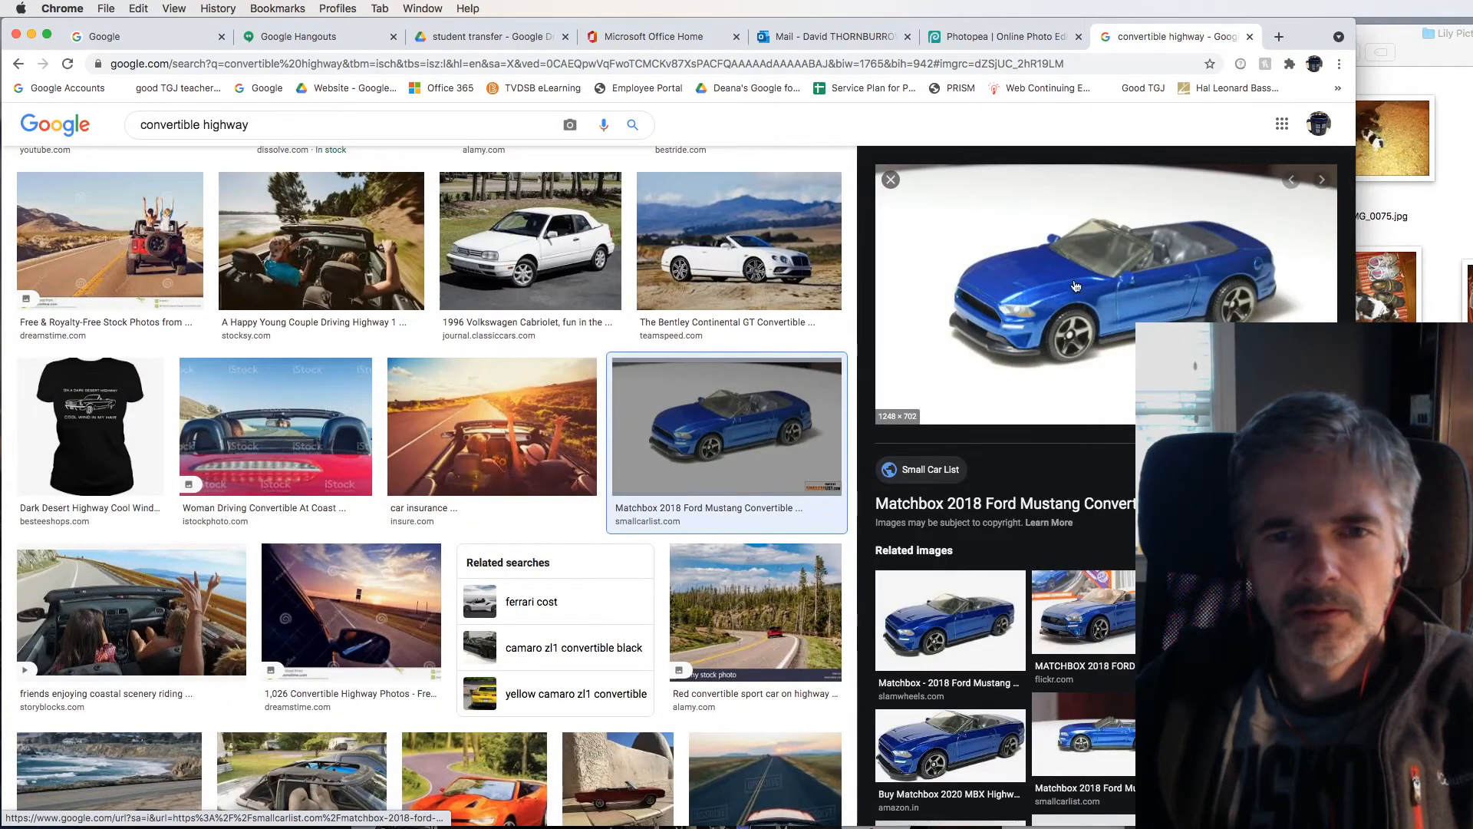
right_click(1110, 275)
click(1136, 413)
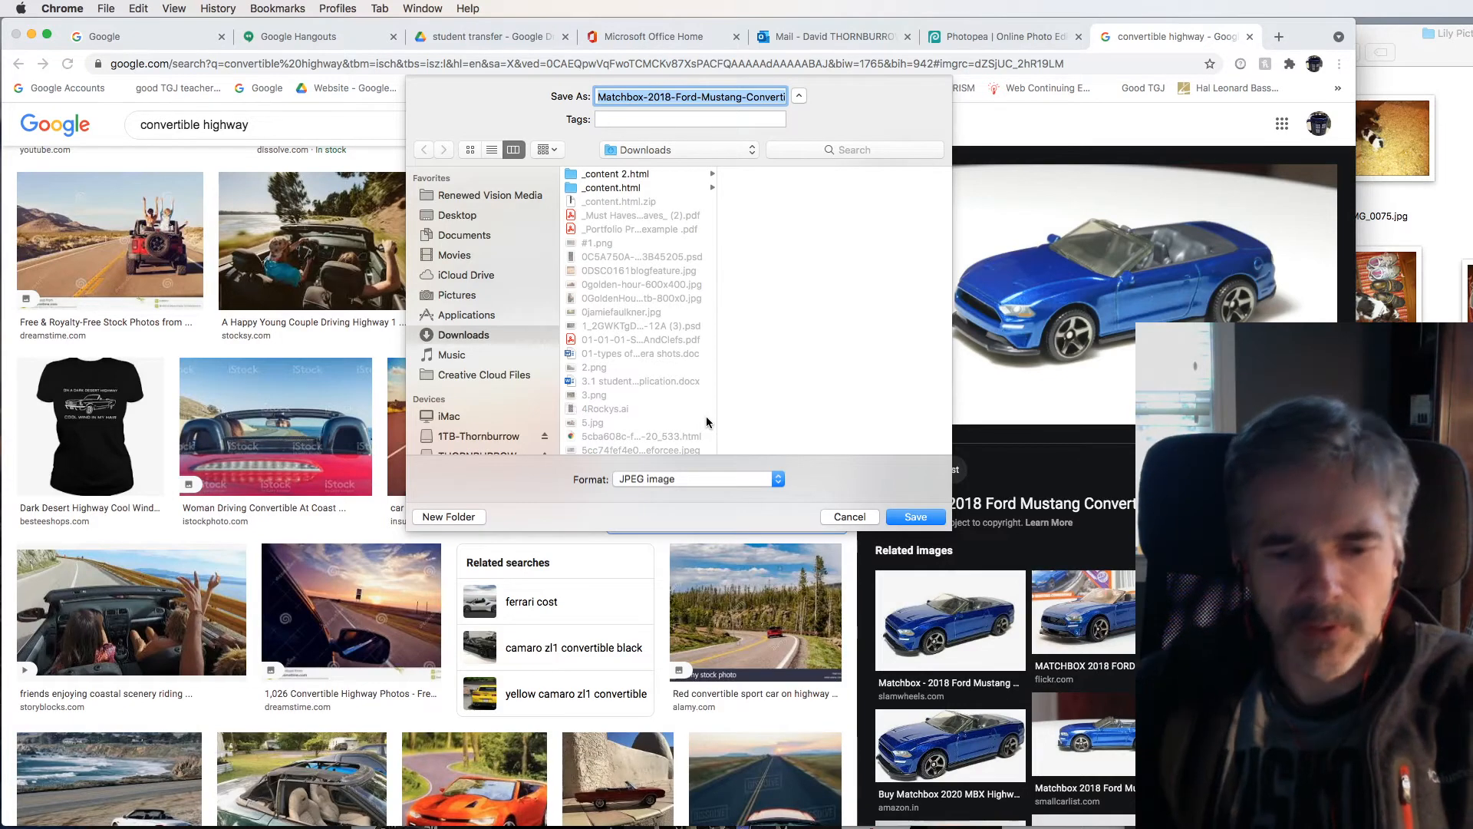
text(car.jpg)
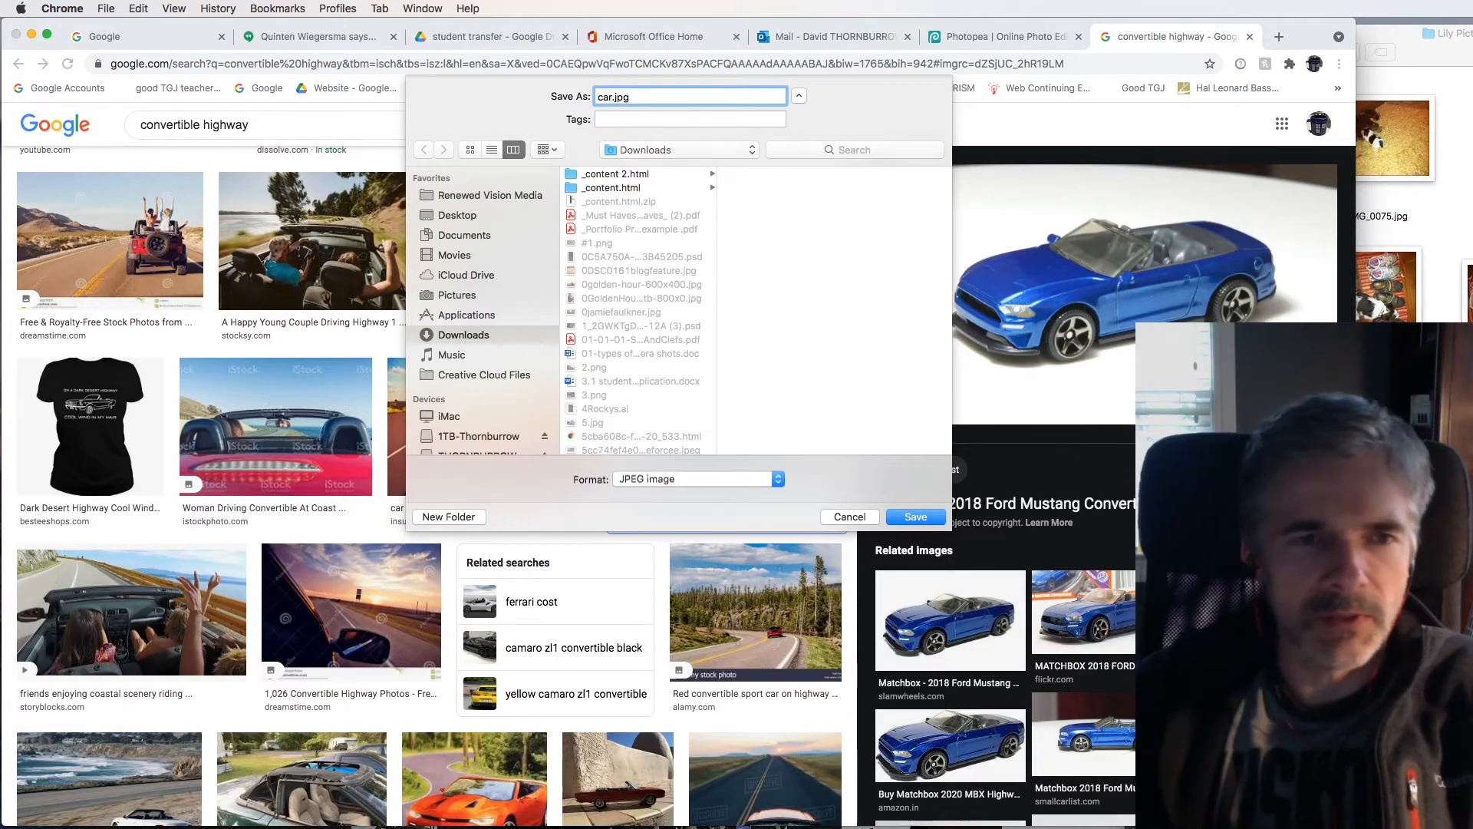
click(914, 519)
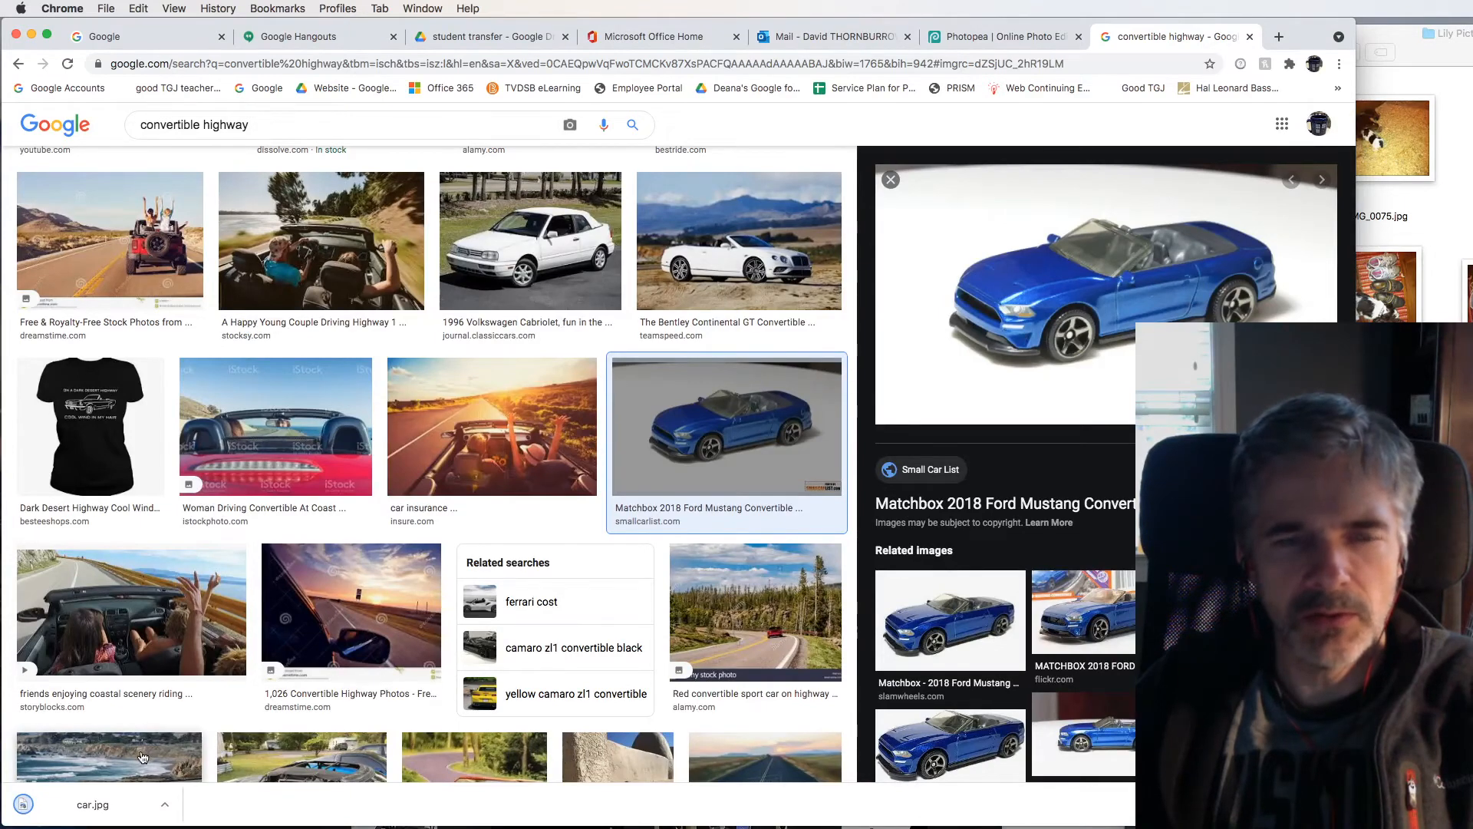
- Switch from the image search to the Photopea project
click(1006, 38)
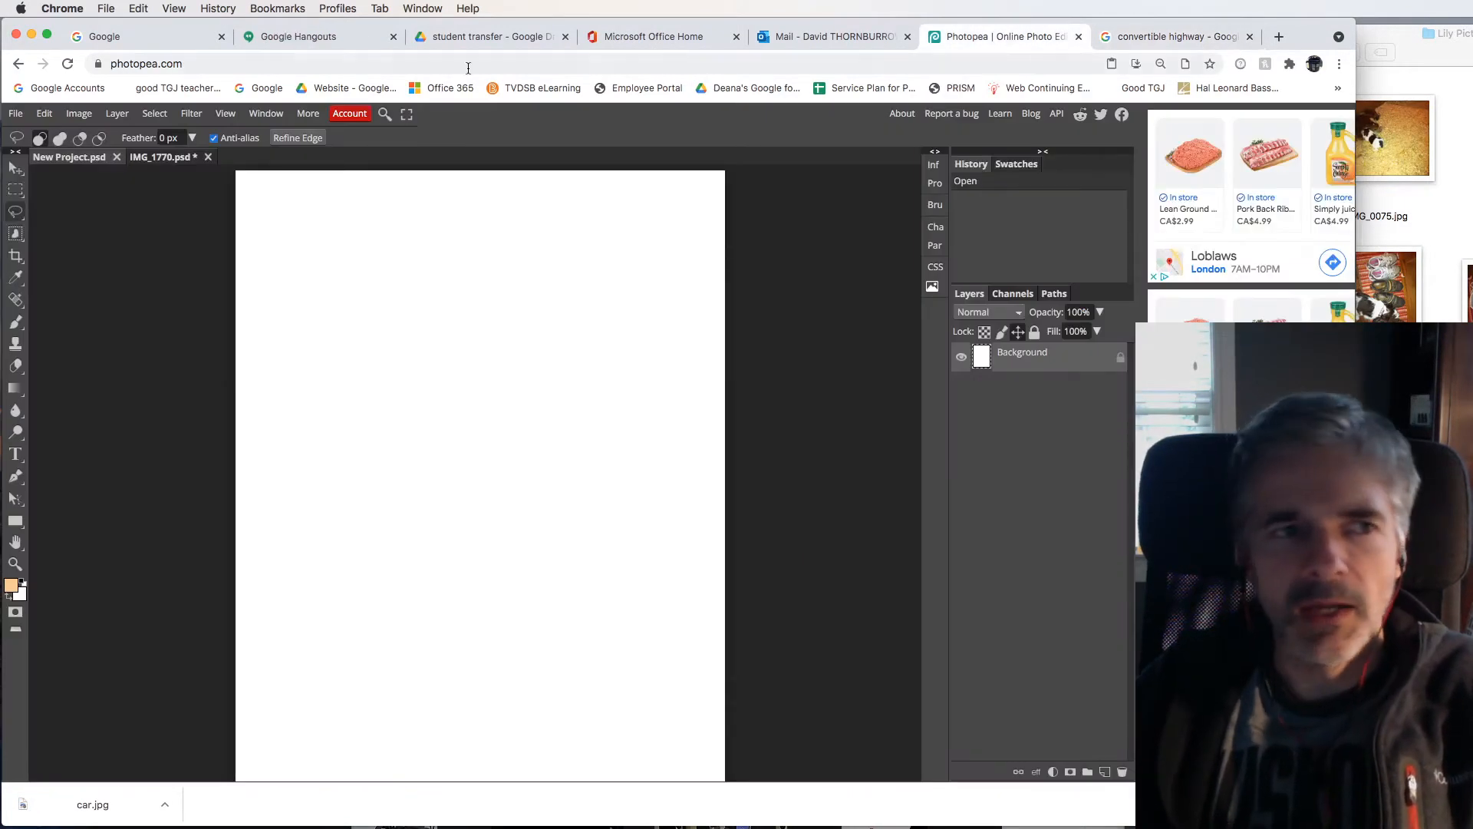
click(106, 9)
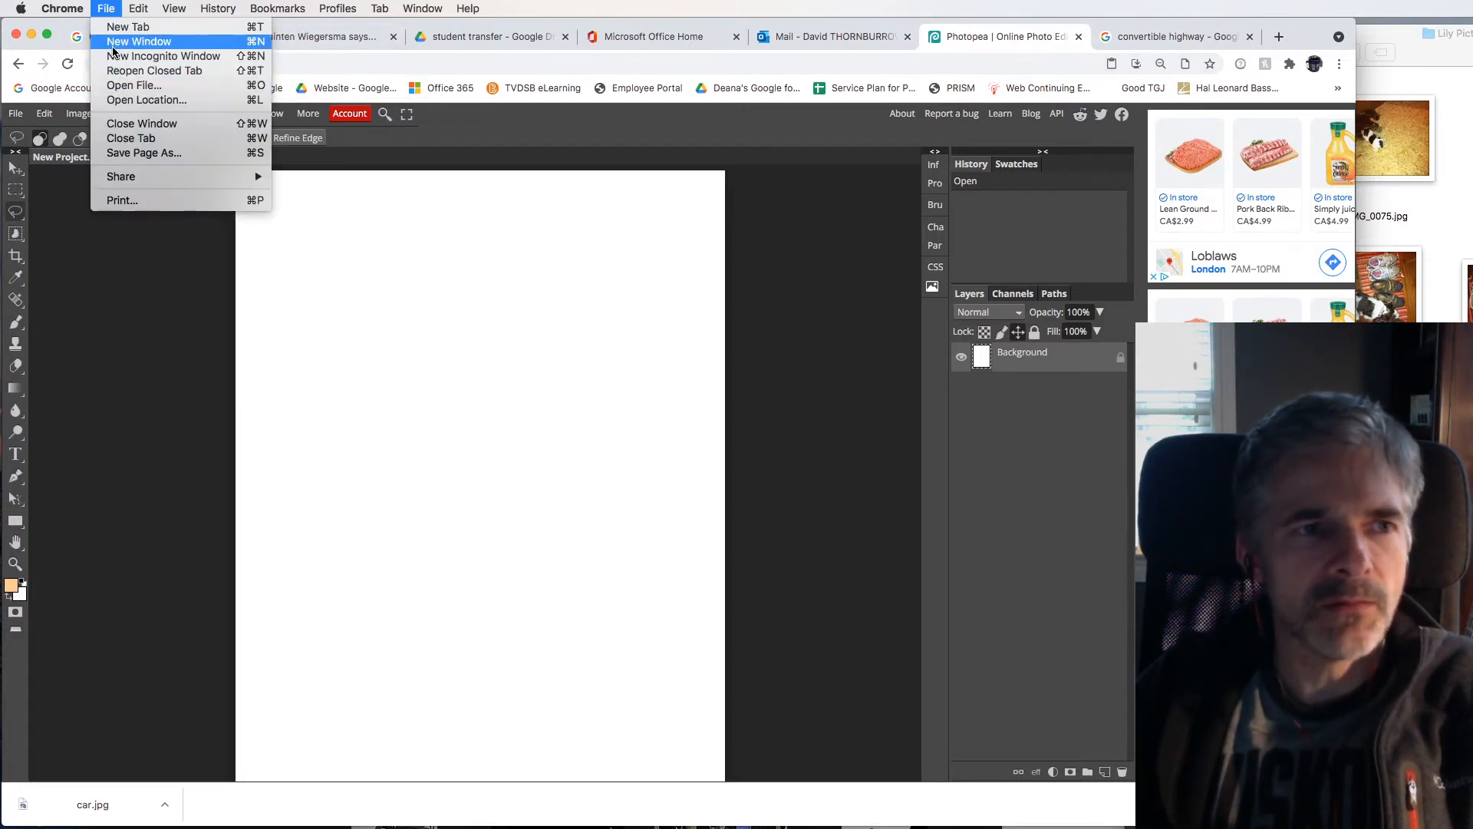
click(112, 85)
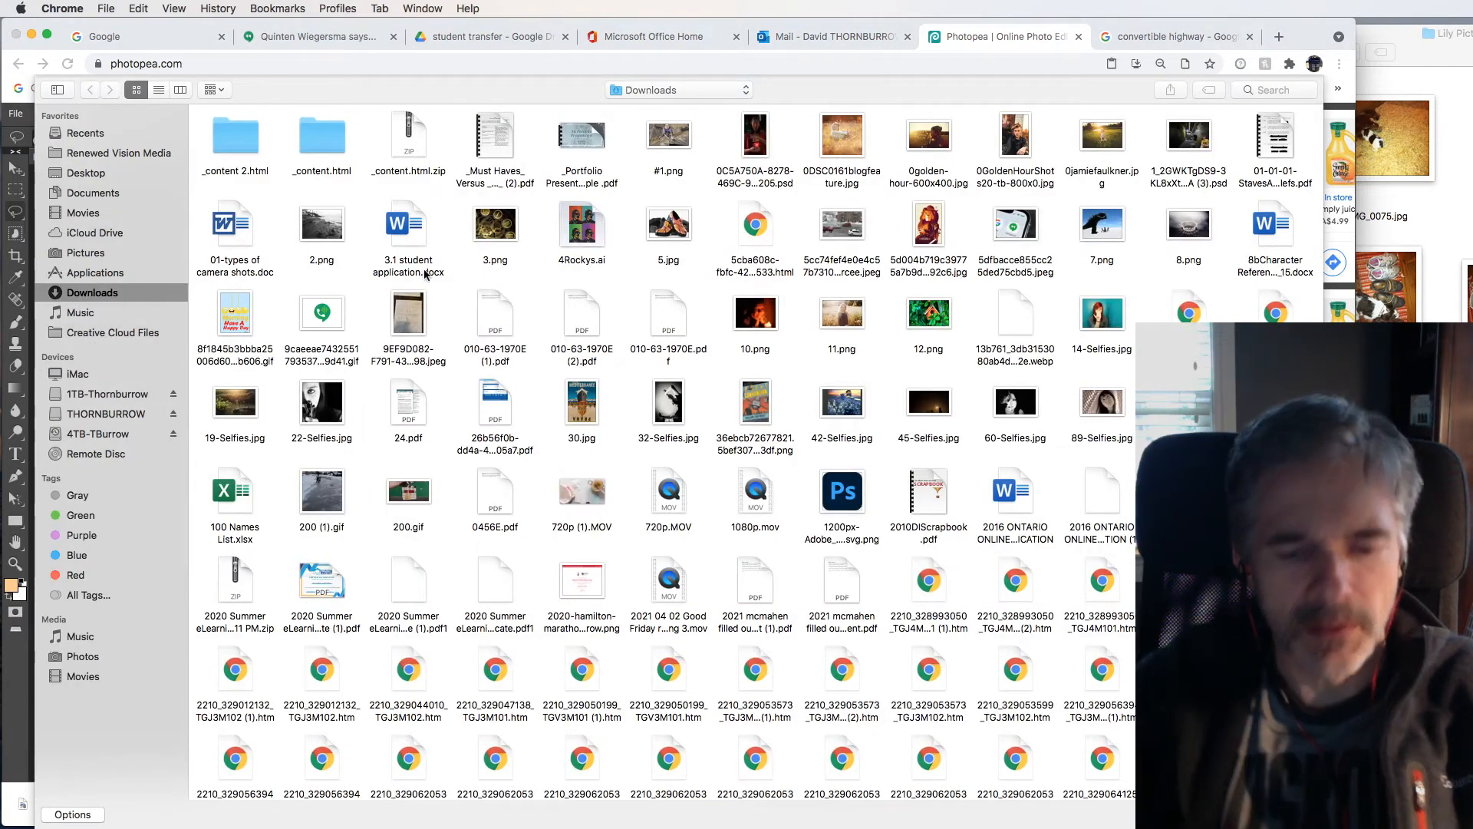
text(car)
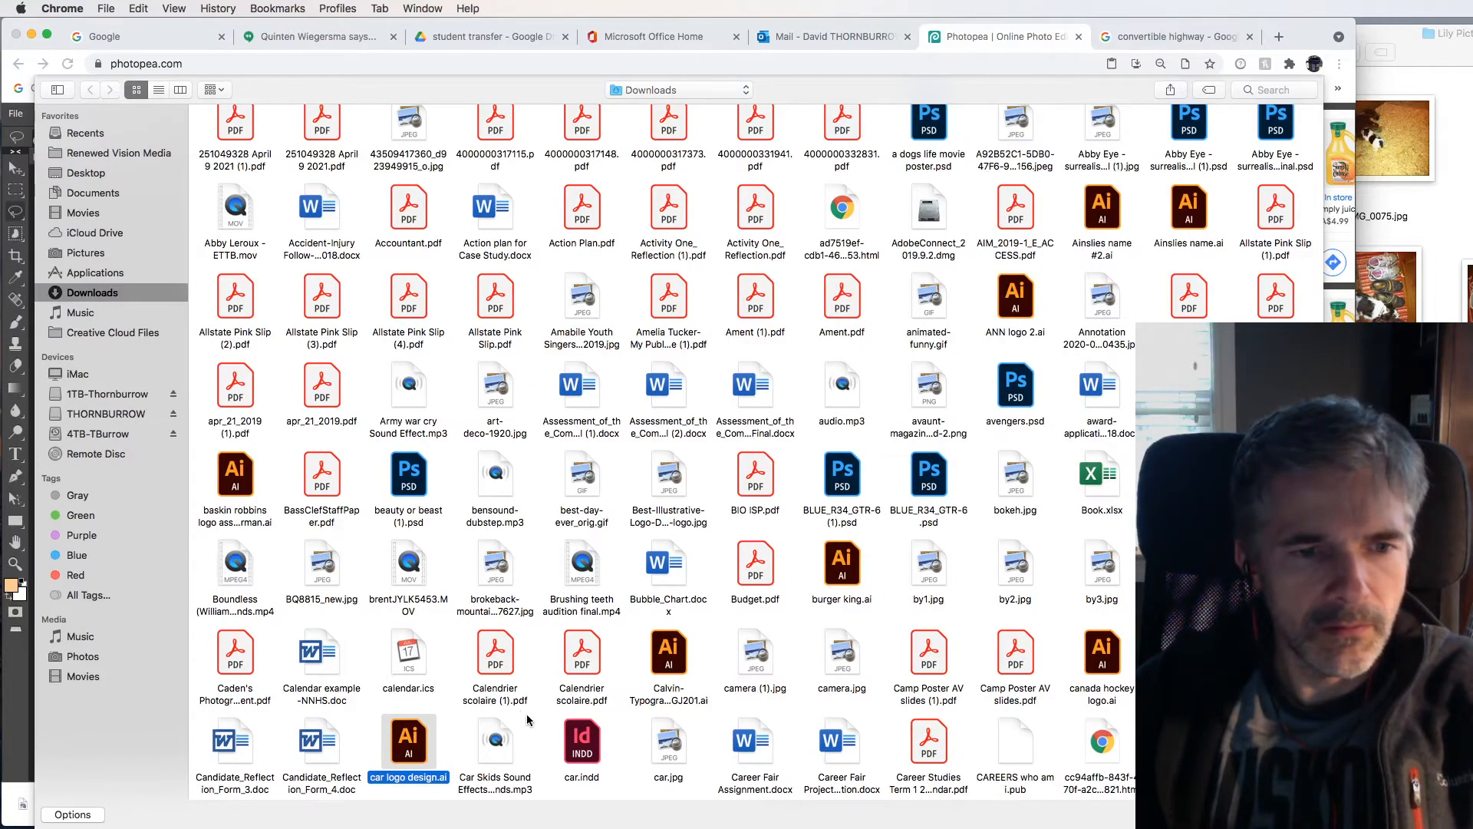
click(546, 748)
click(657, 756)
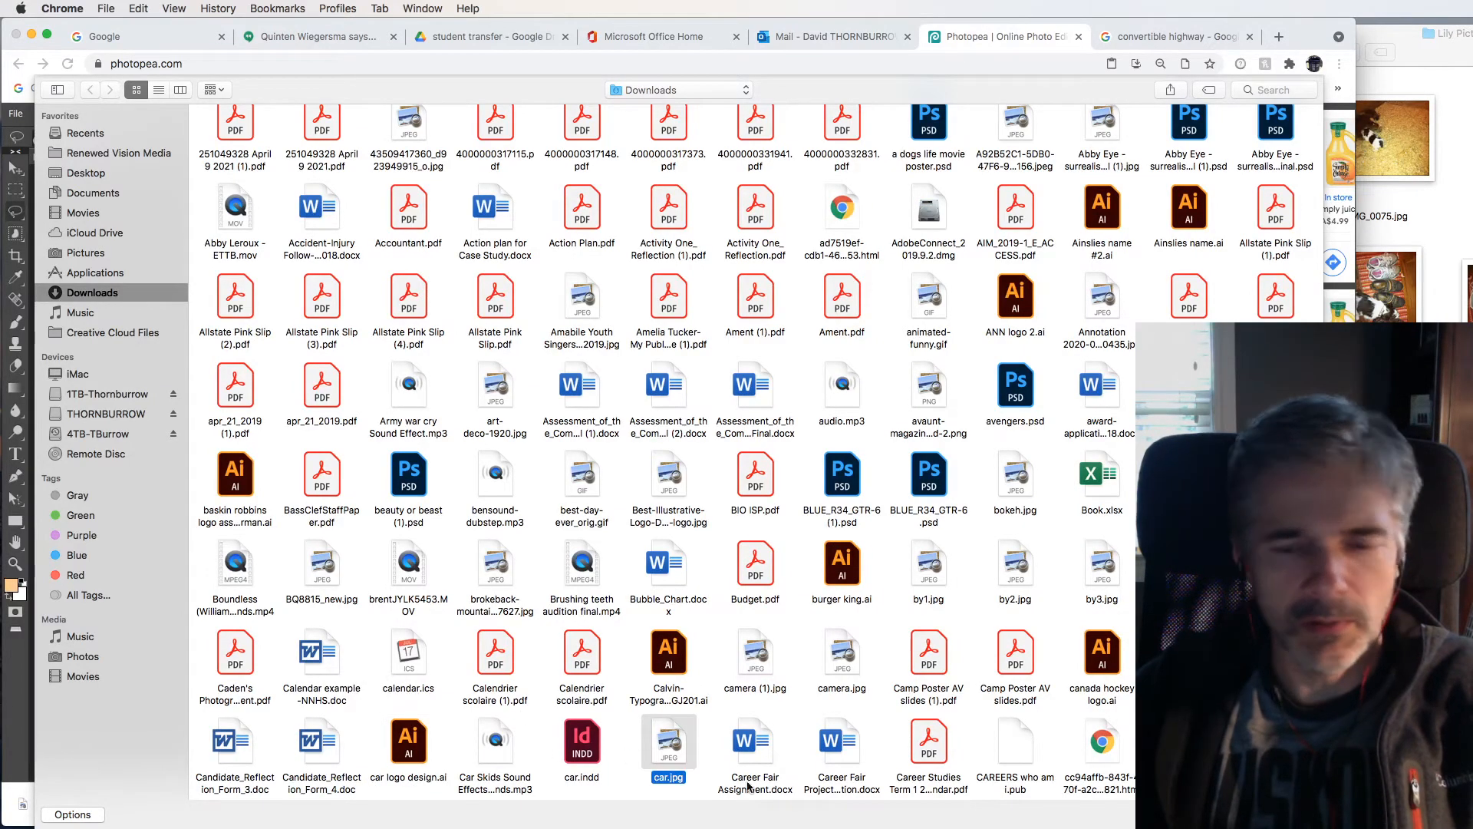
double_click(663, 745)
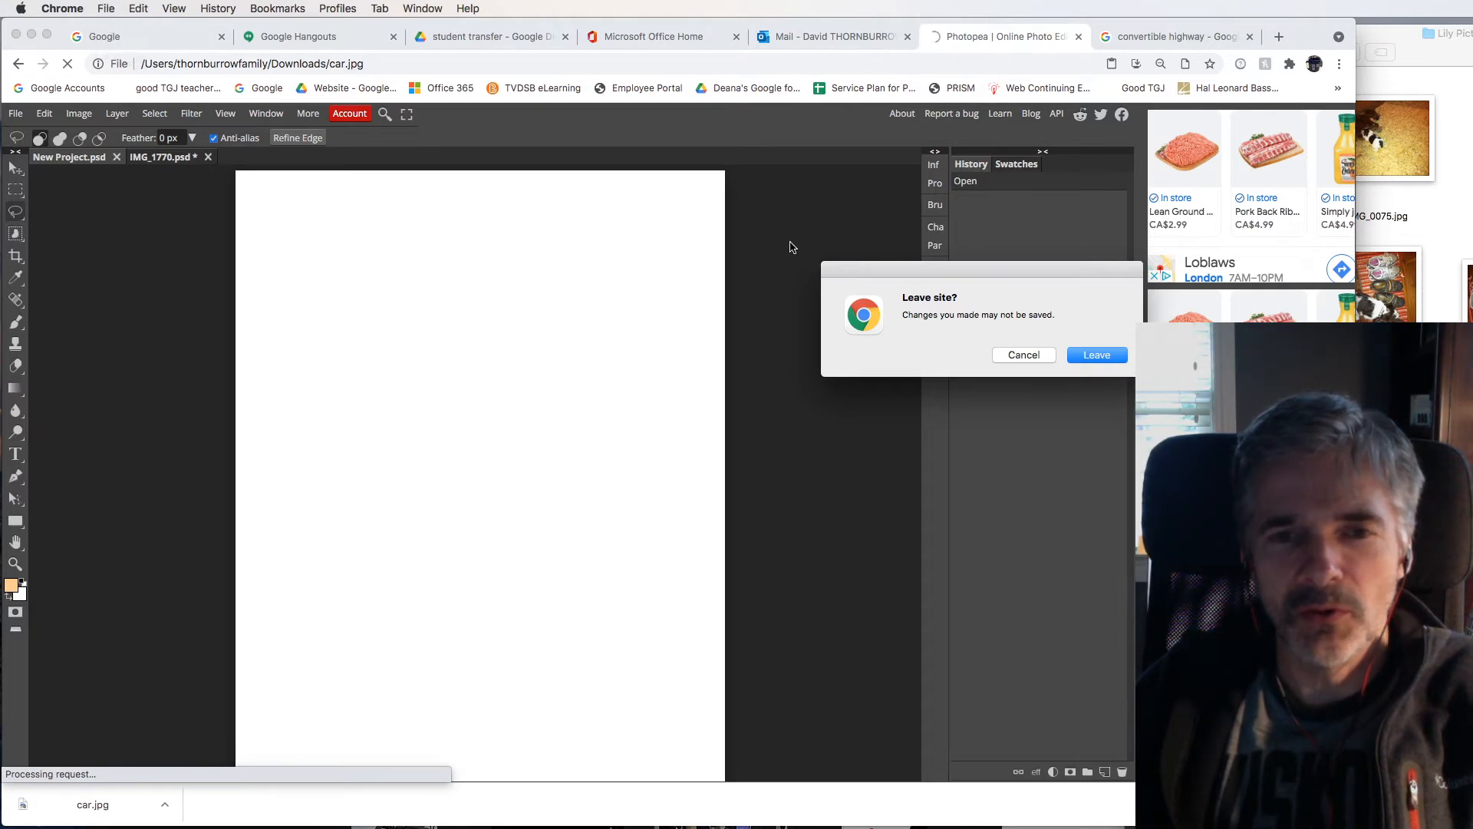
click(1010, 360)
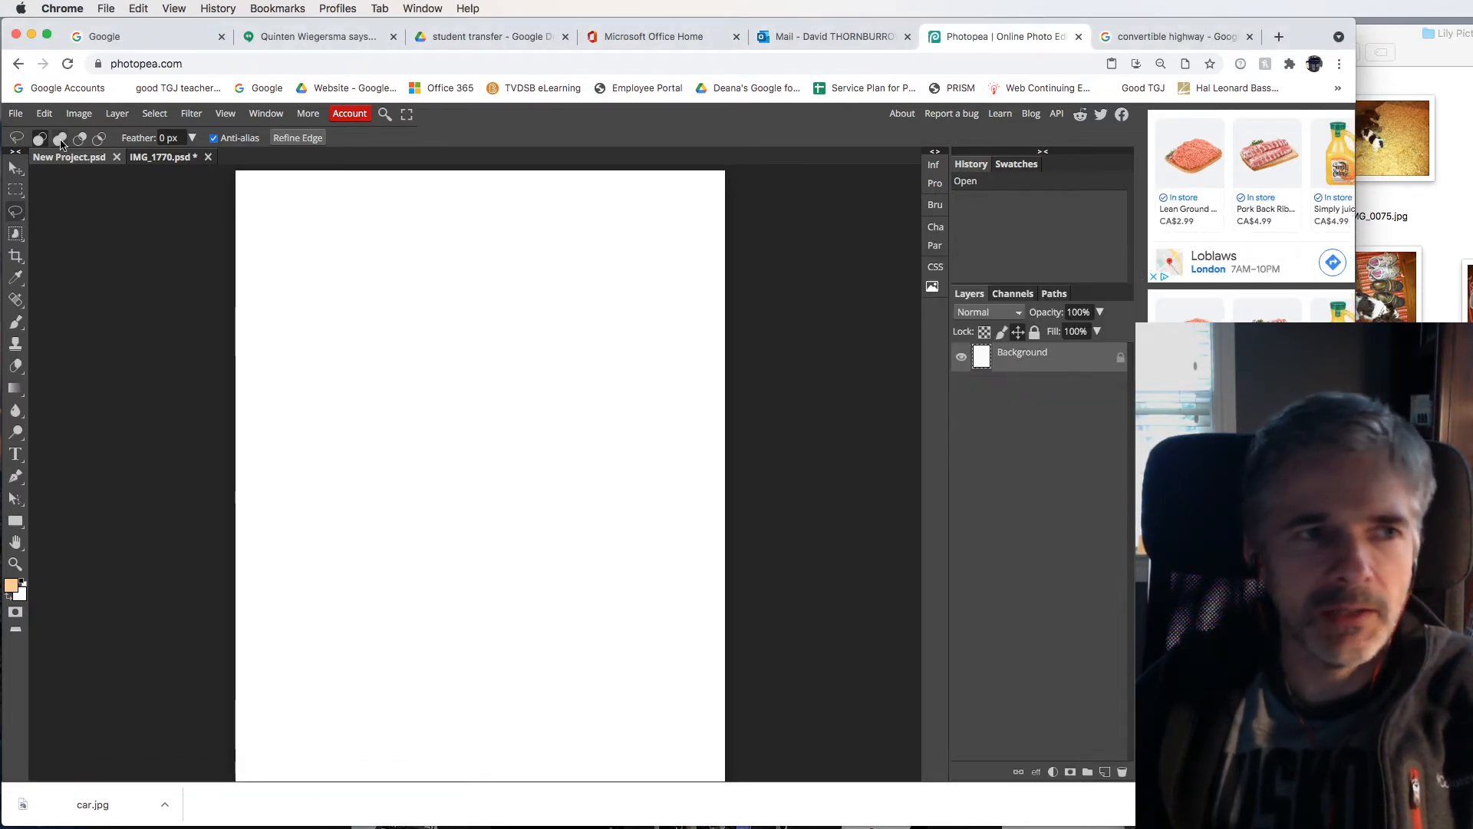
- Open car.jpg from the Downloads folder as a document in Photopea
click(16, 114)
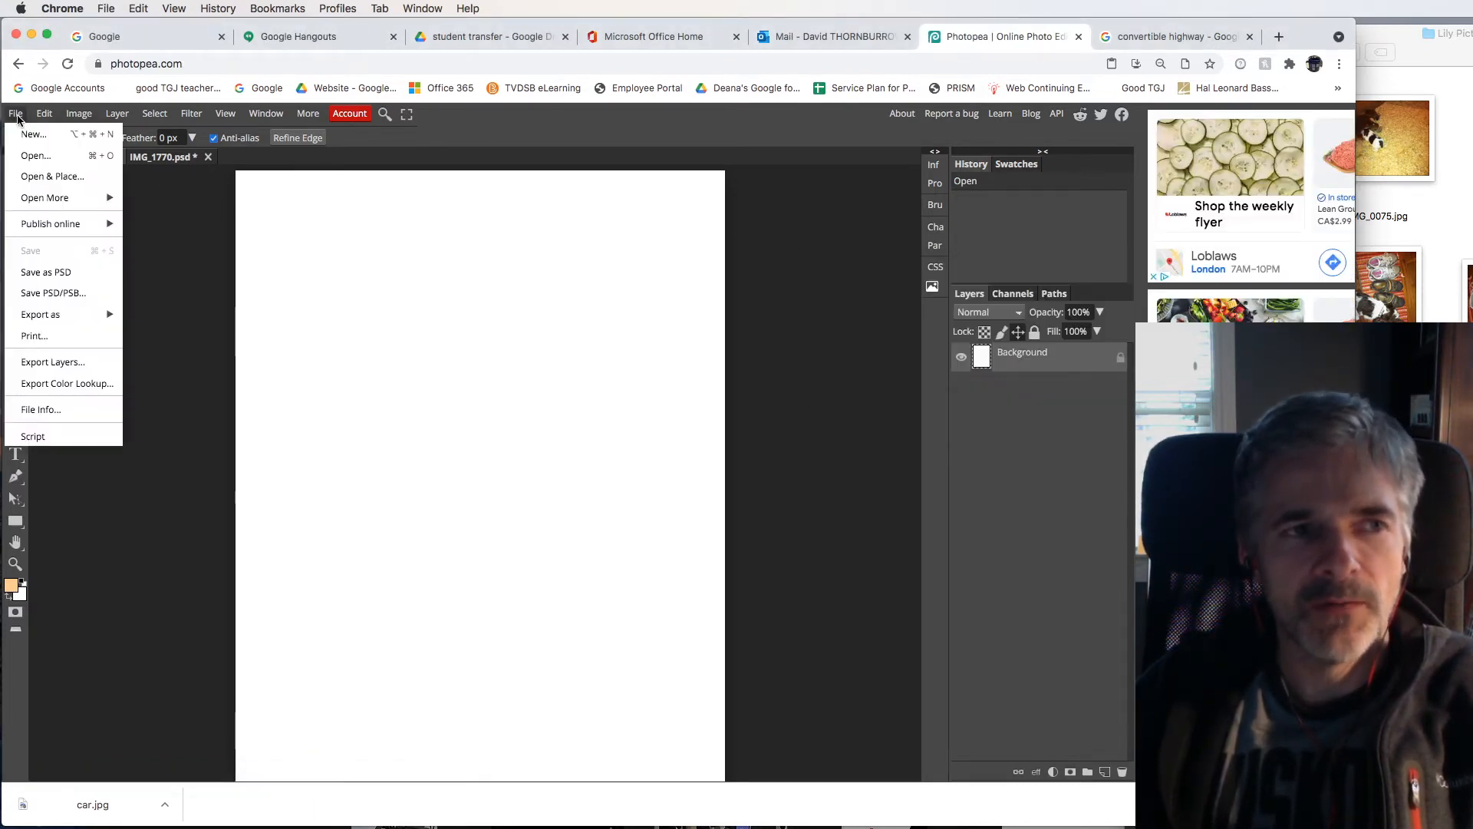
click(18, 155)
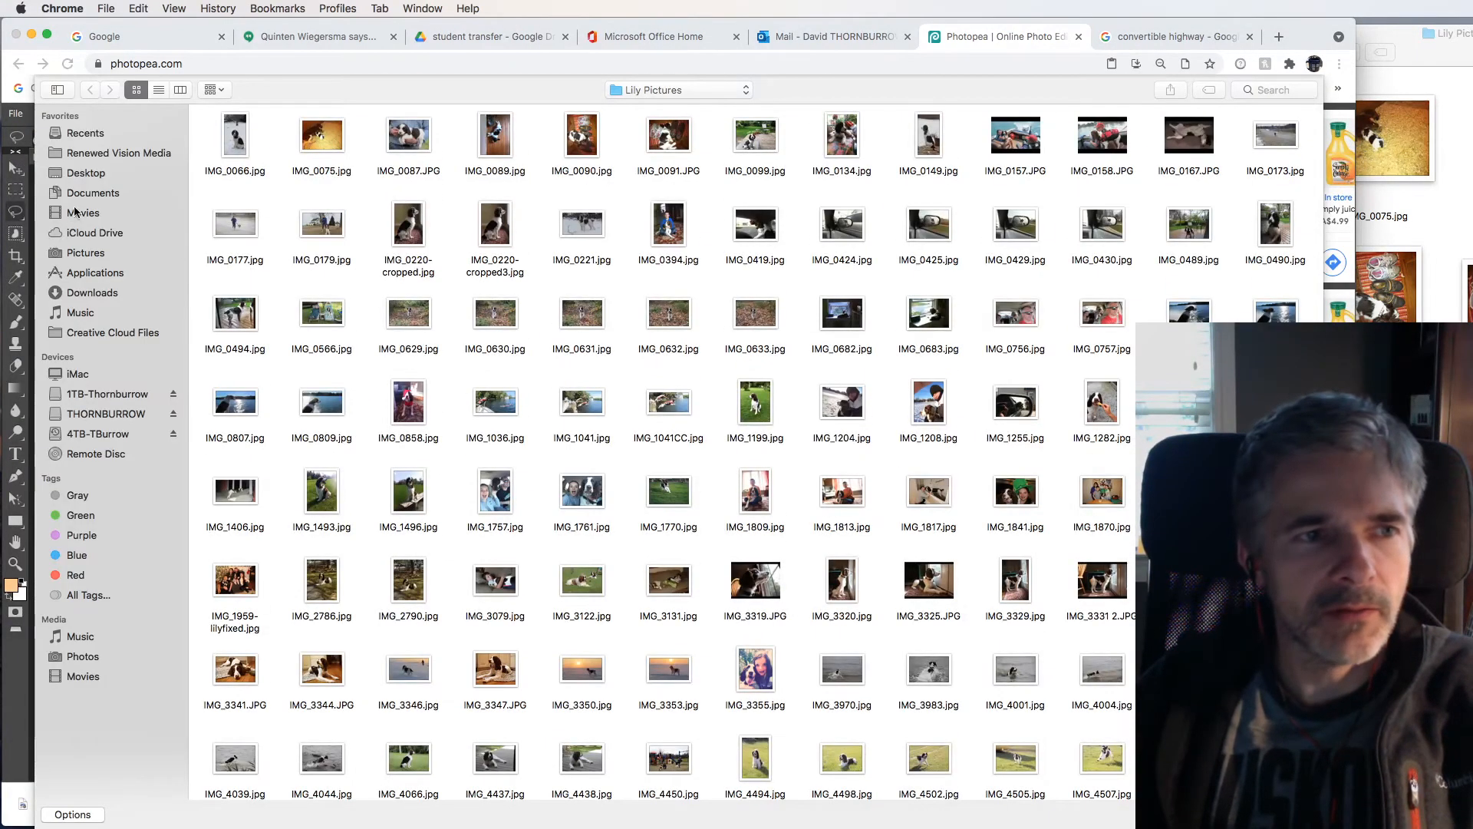
click(89, 296)
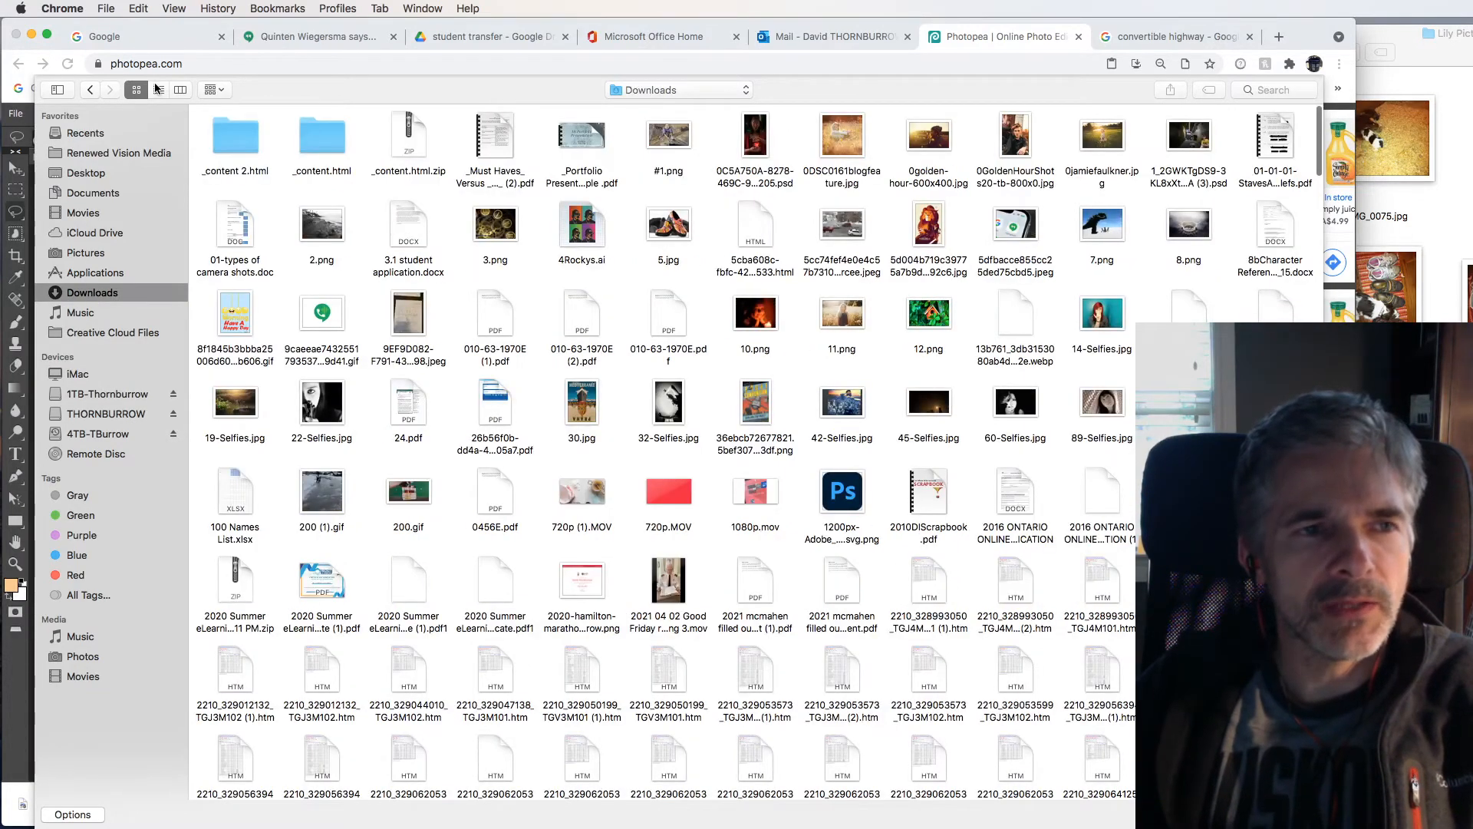
text(car)
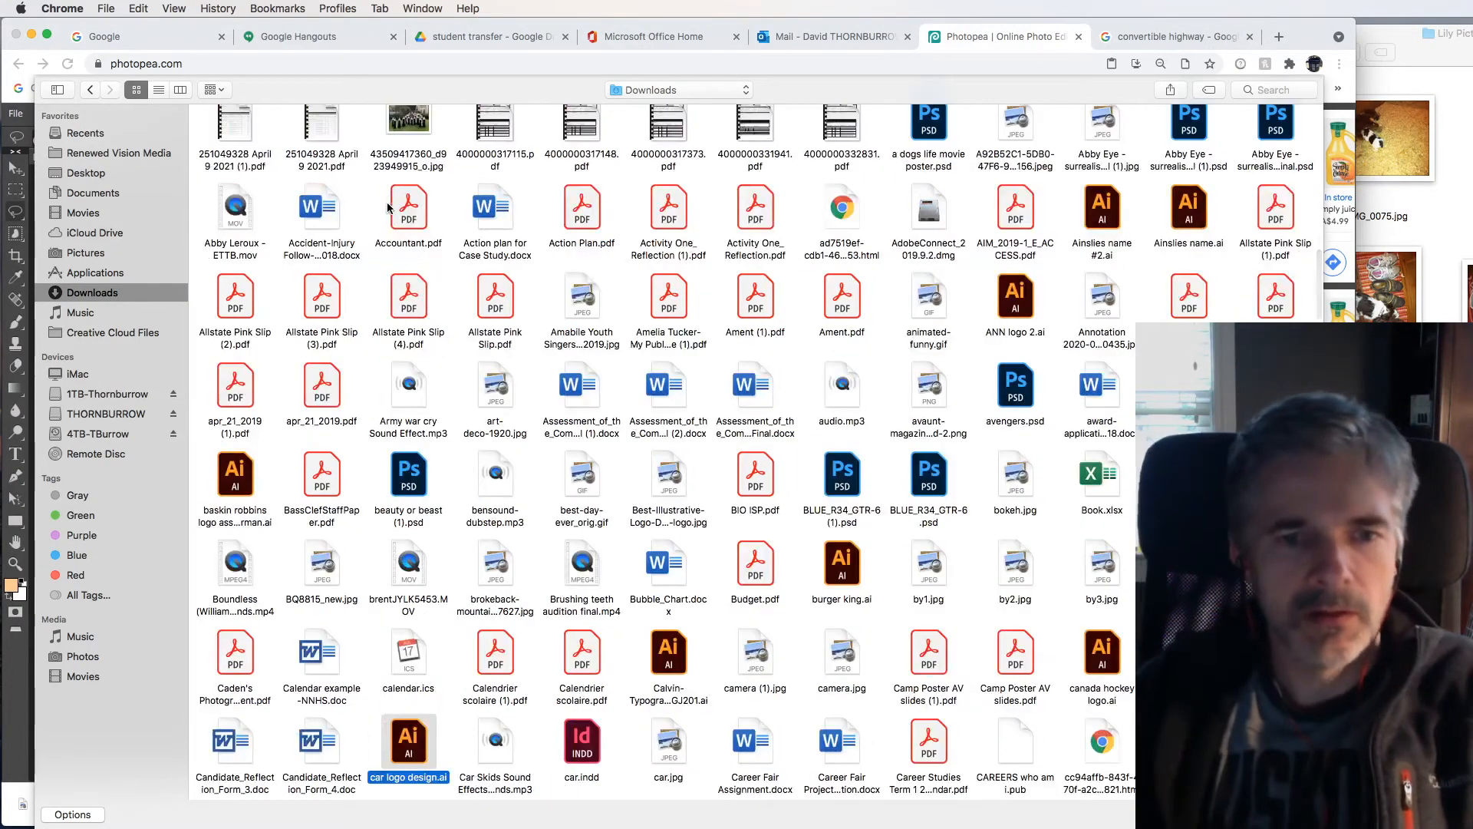
click(671, 746)
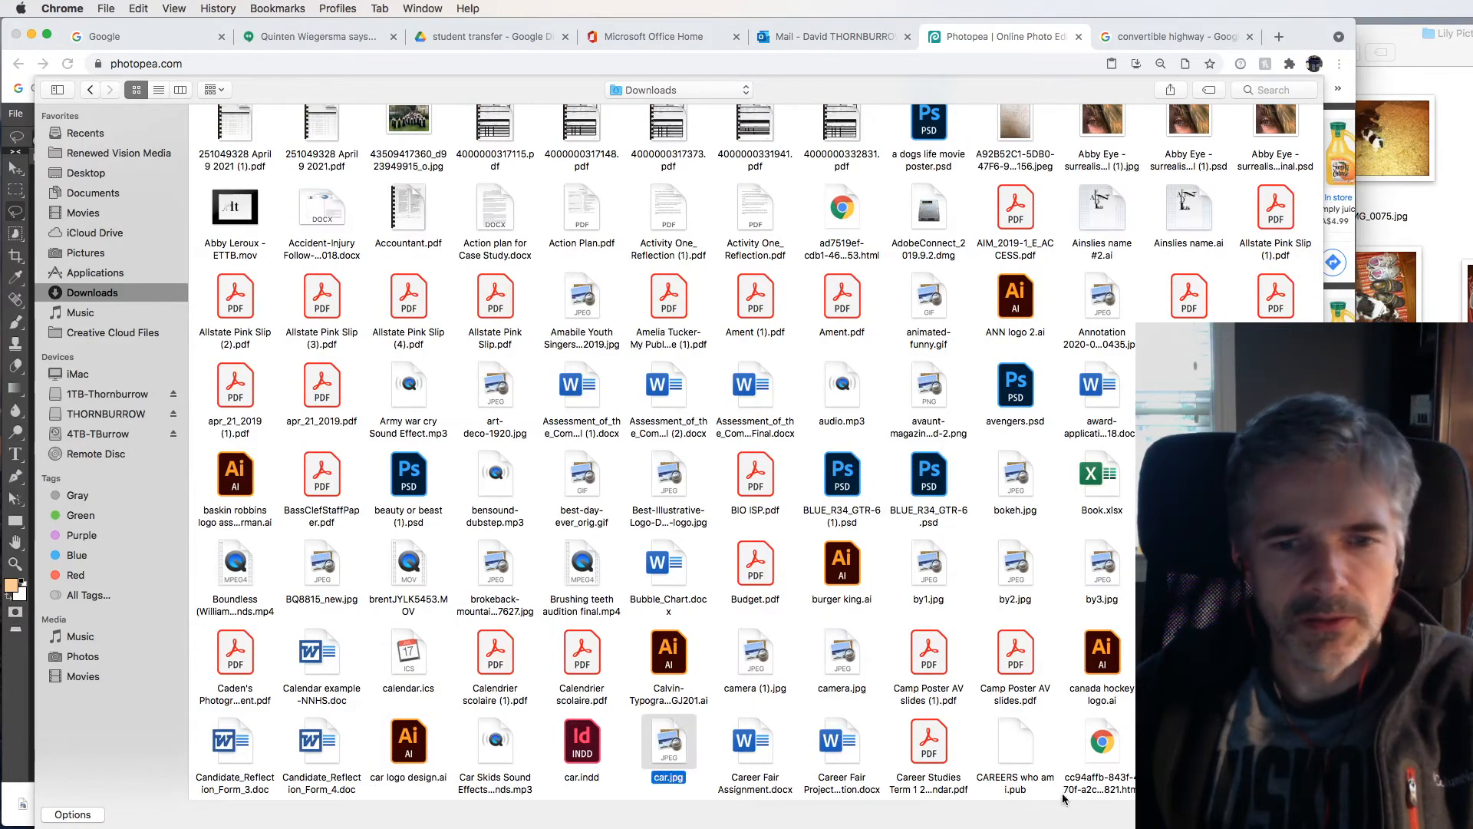
key(Return)
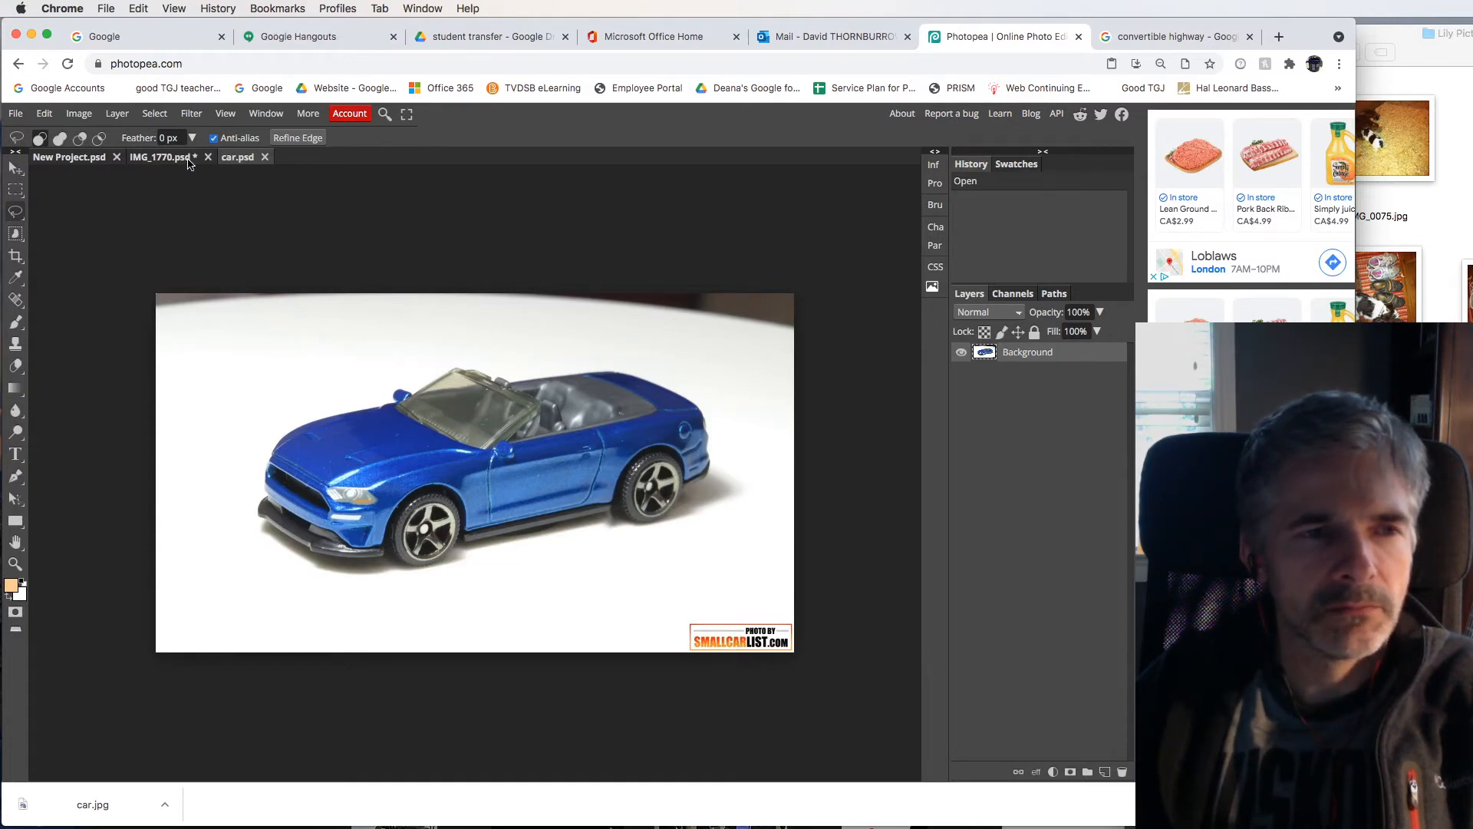
- Copy the selected dog from the IMG_1770.psd document
click(160, 158)
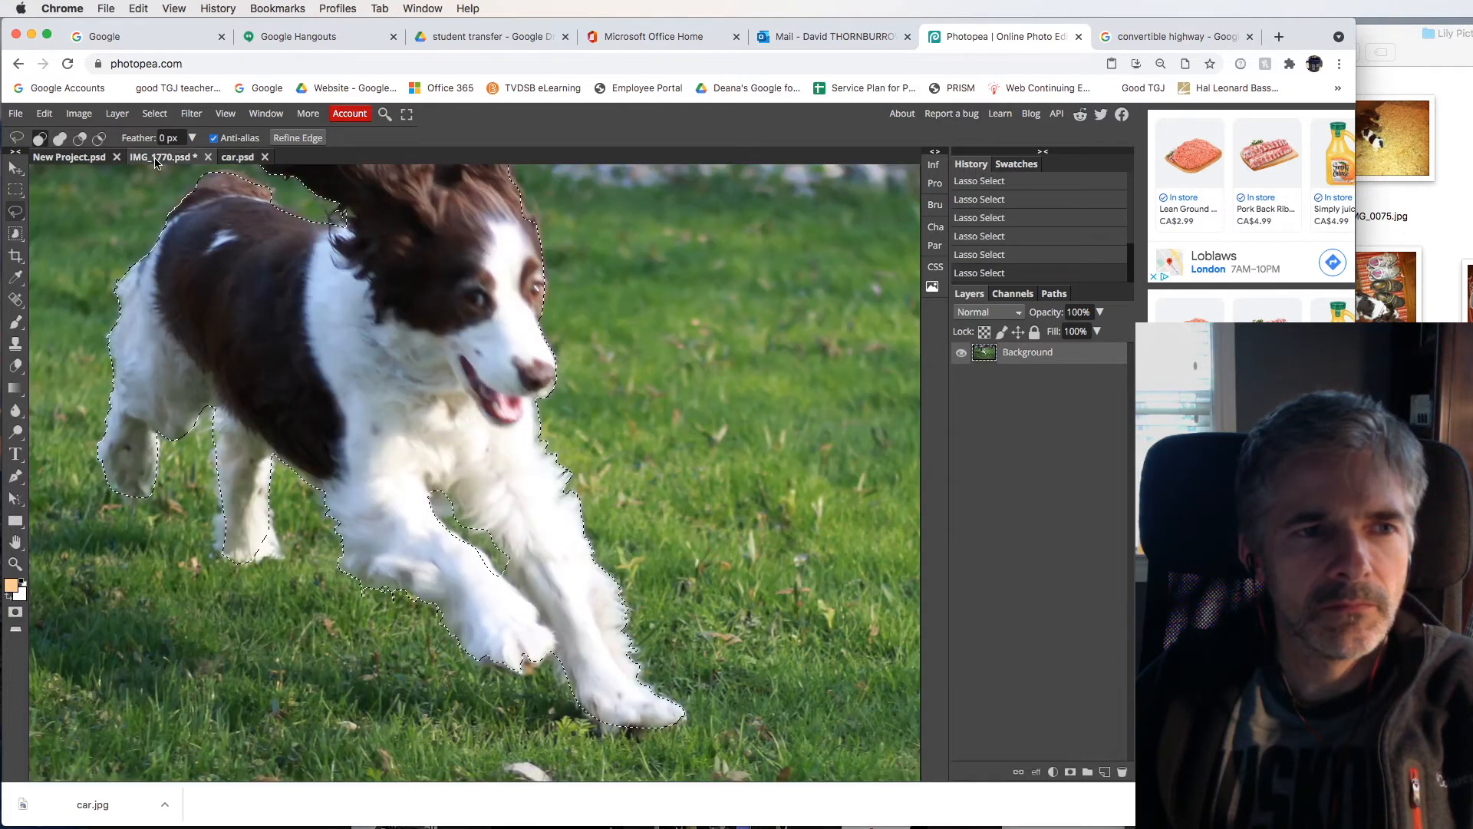
click(45, 113)
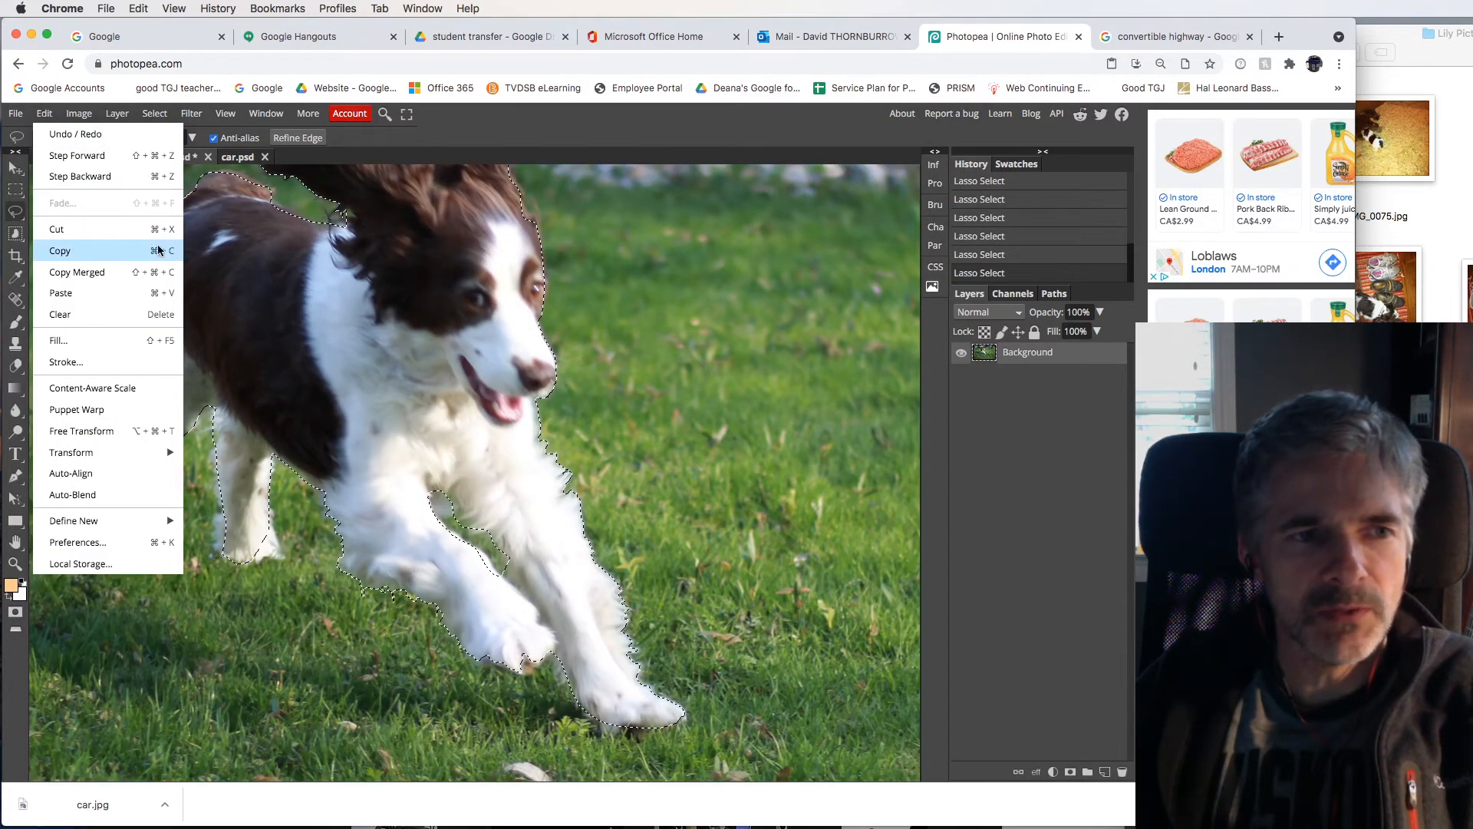
click(54, 250)
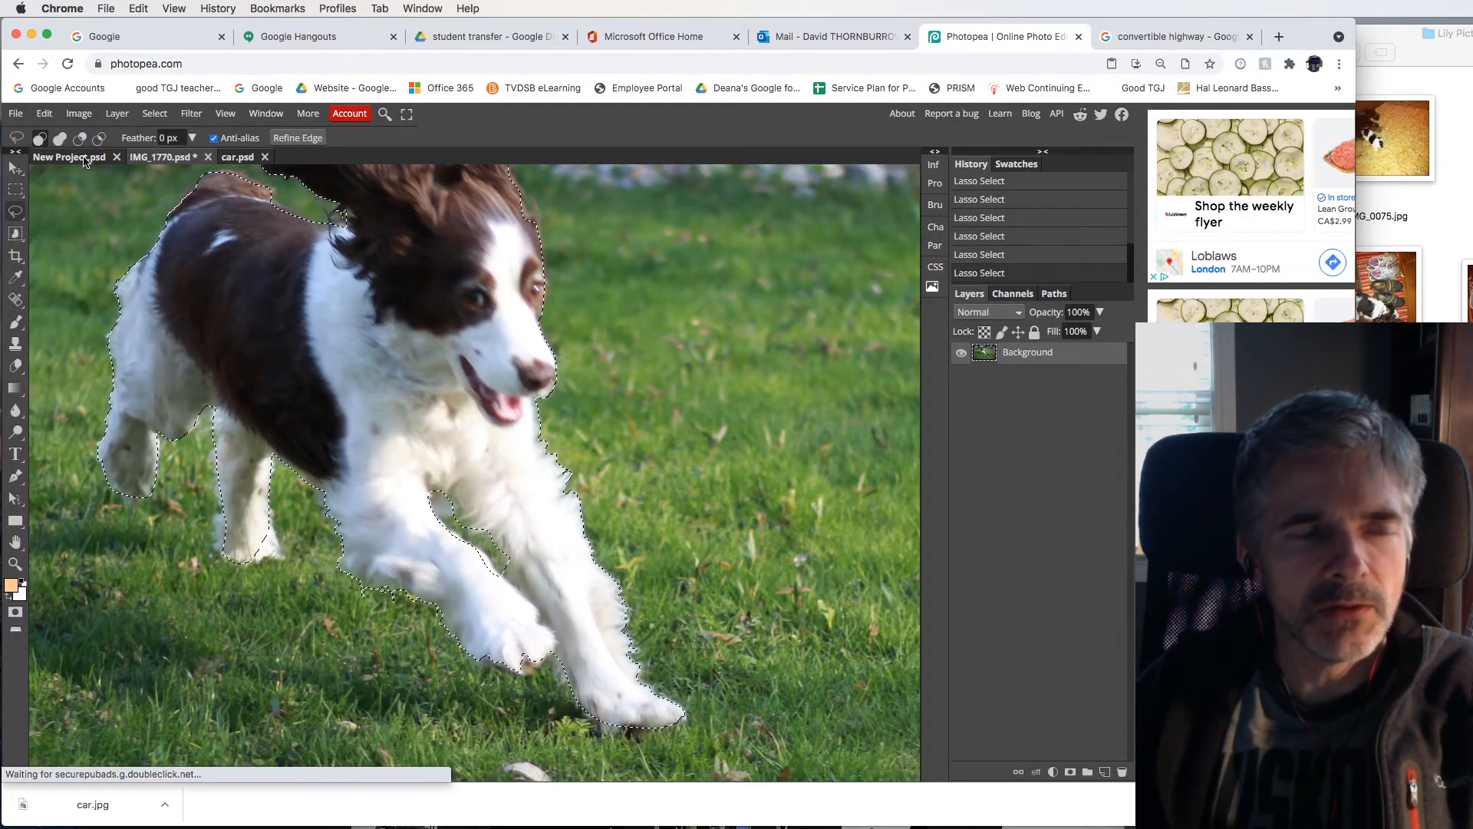
- Paste the copied dog into the car.psd document, with the Move tool active
click(236, 157)
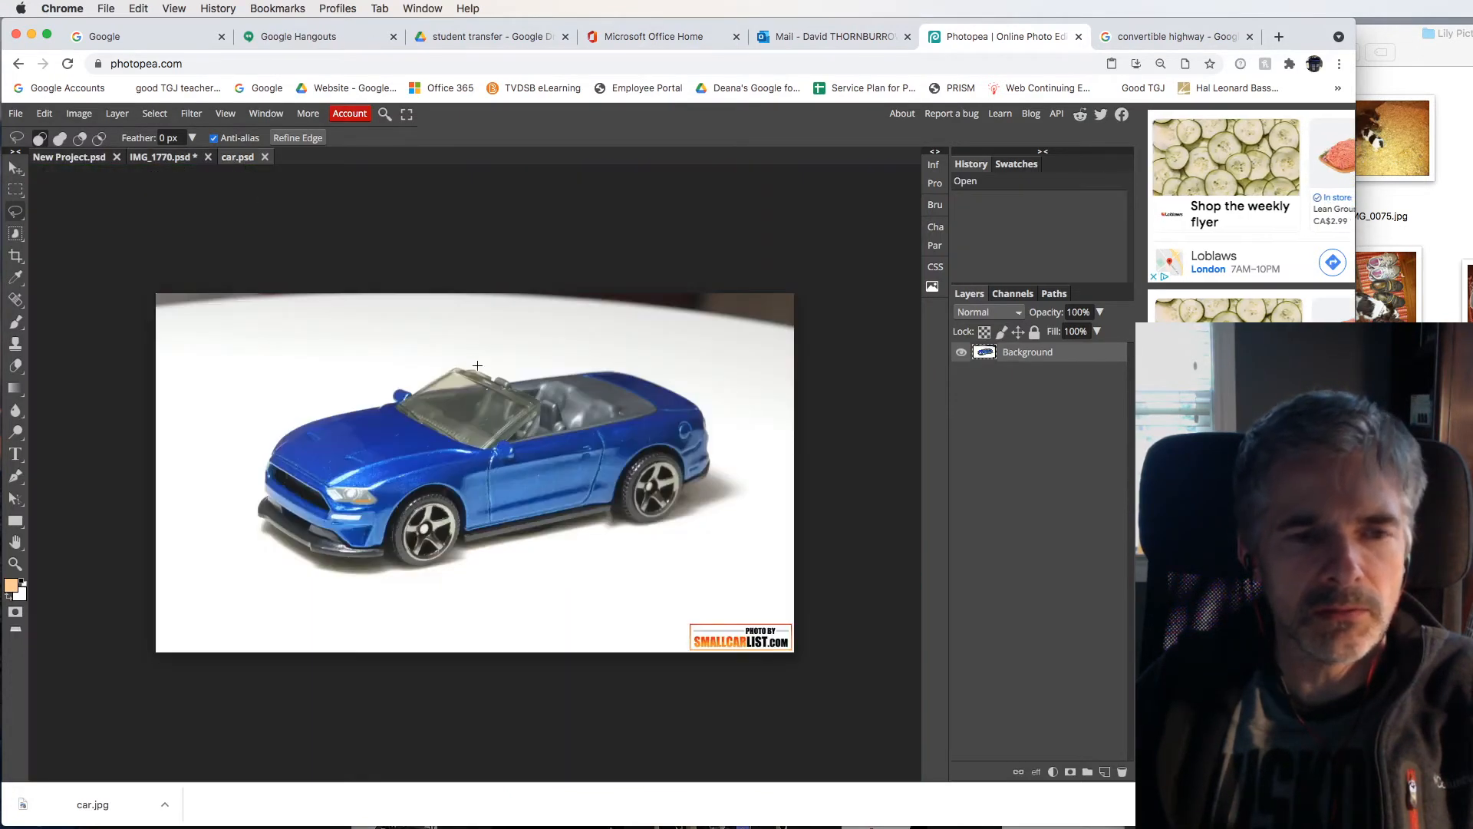
click(138, 9)
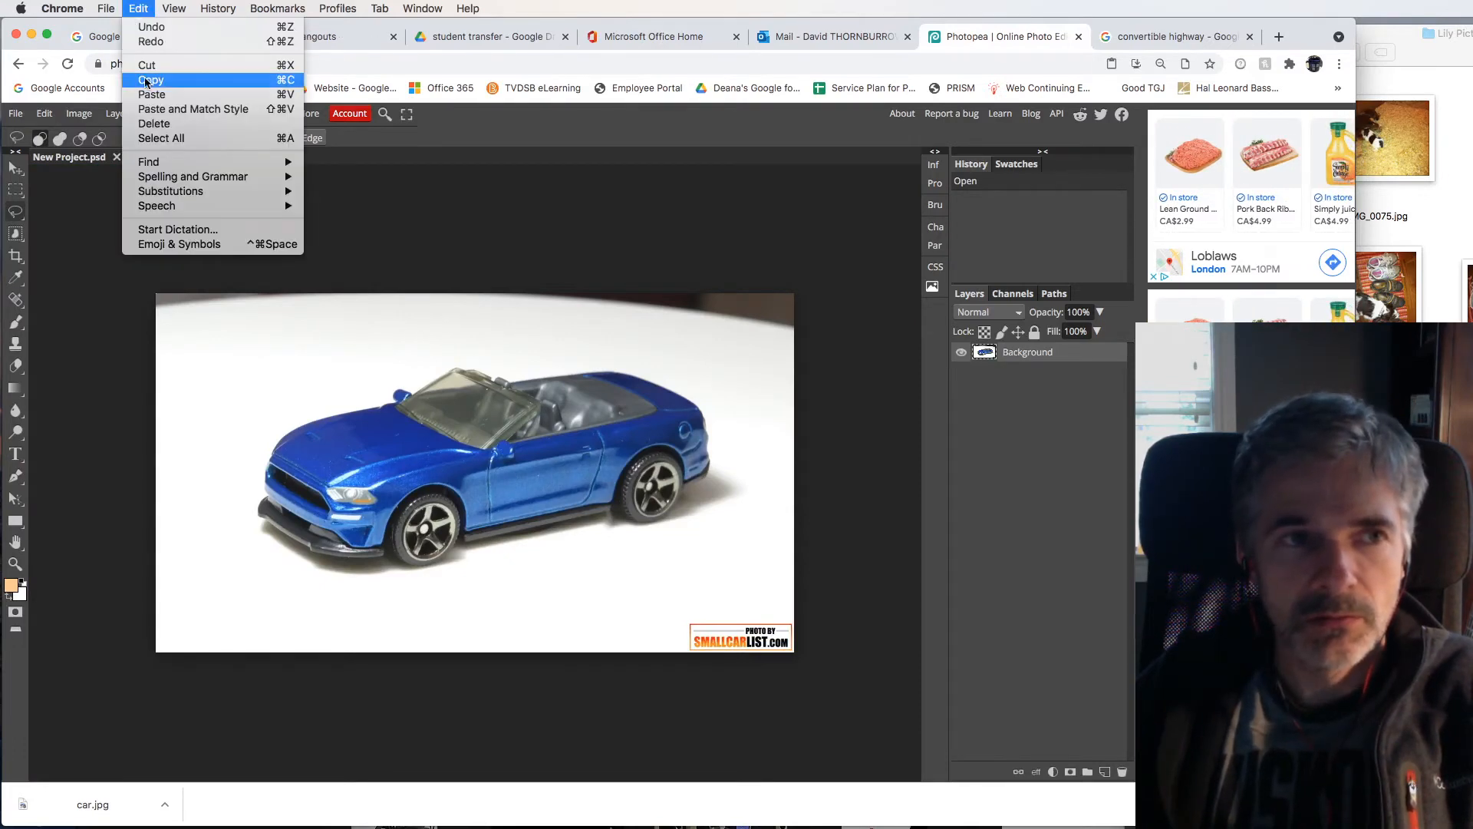
click(153, 102)
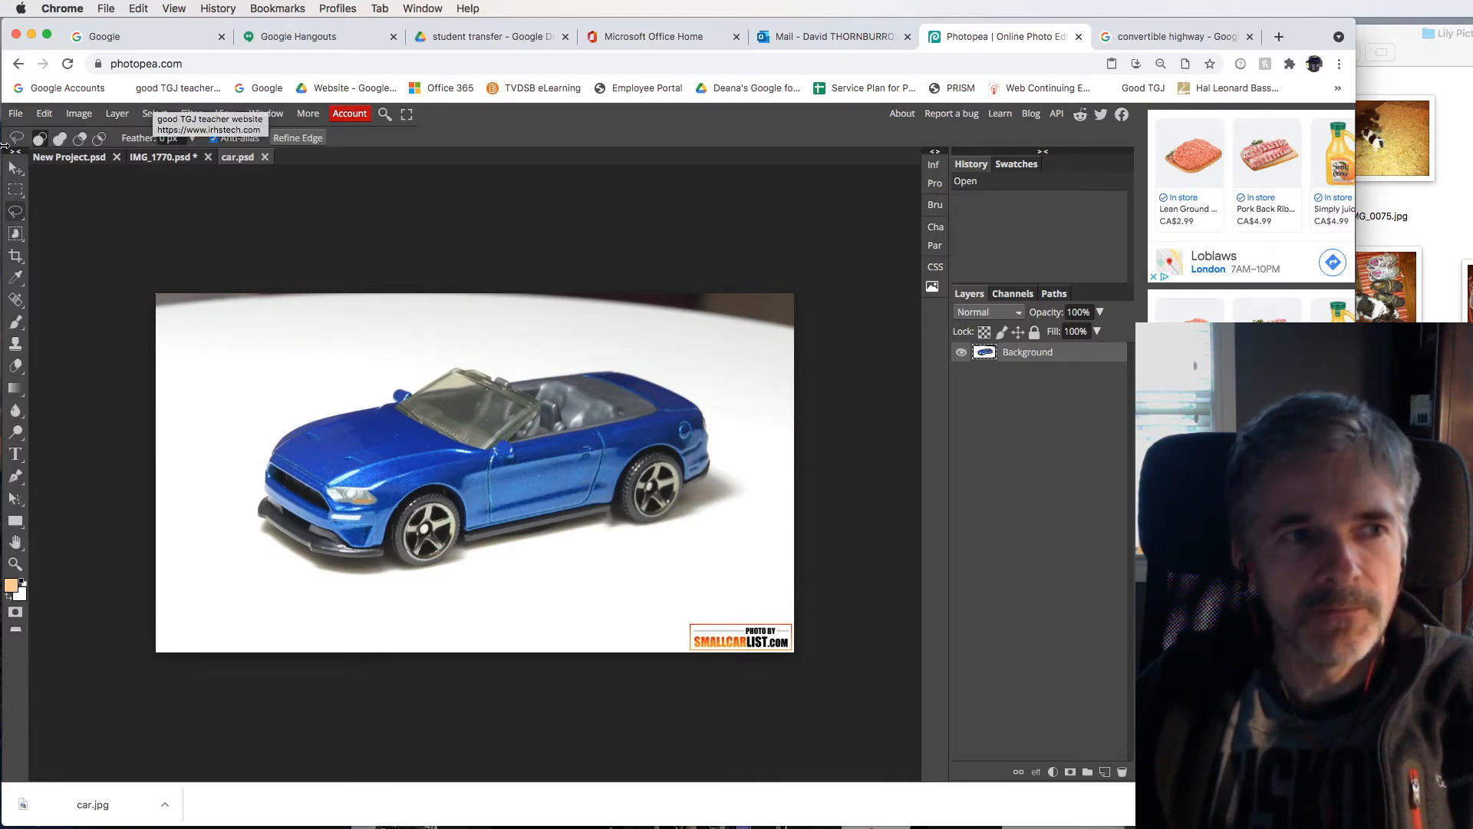
click(14, 169)
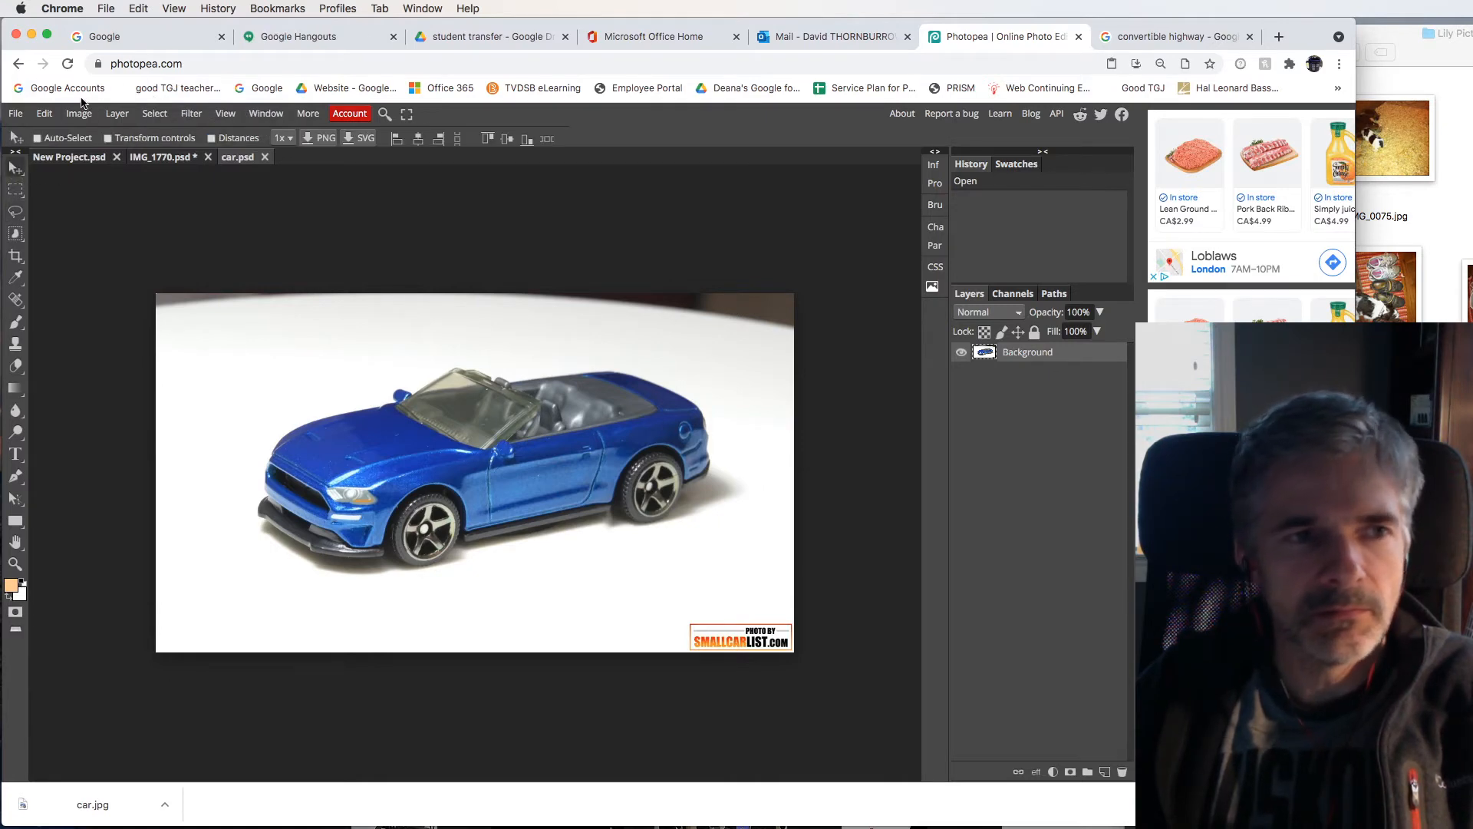
click(45, 114)
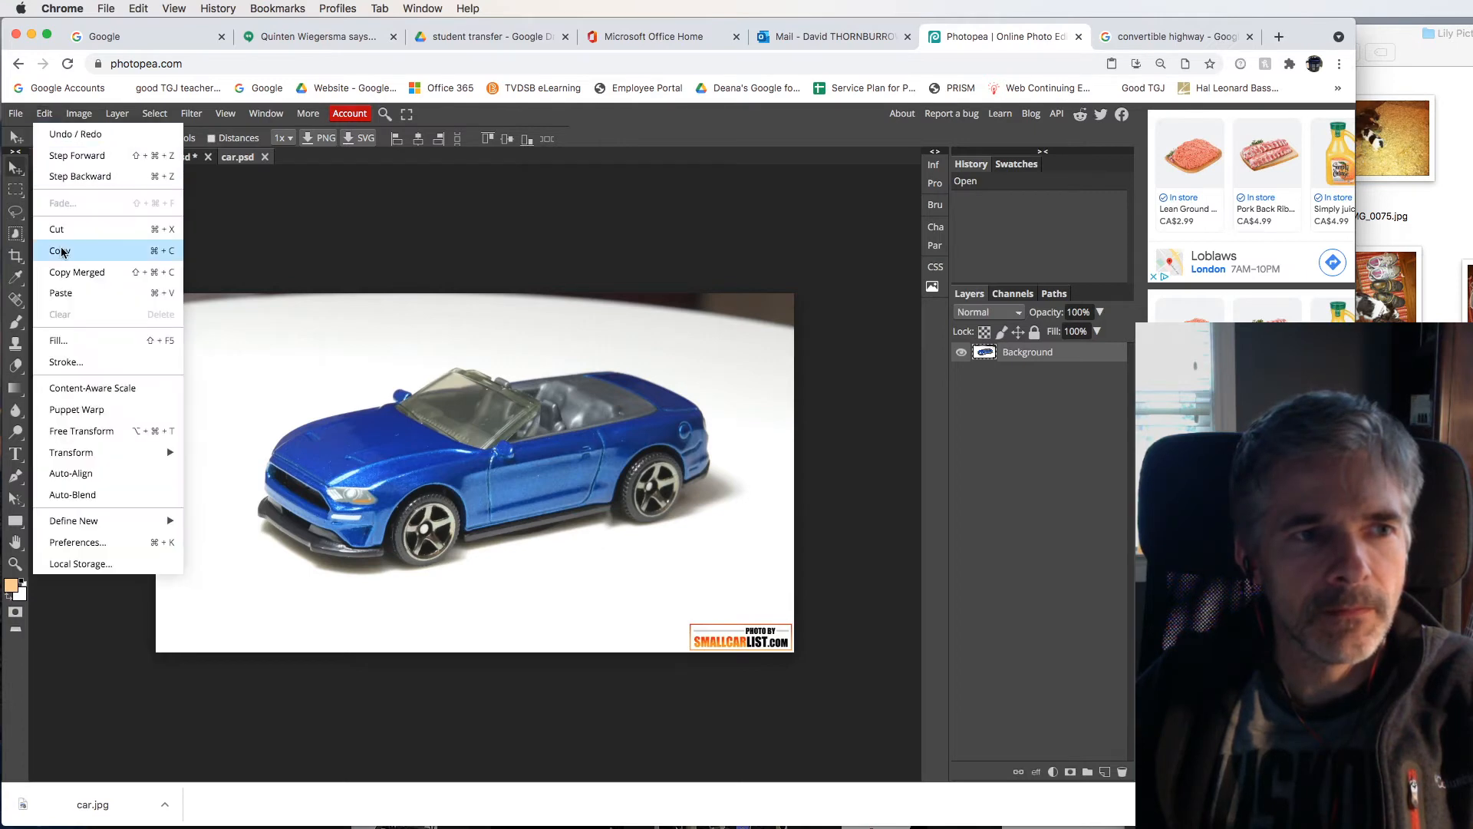
click(78, 296)
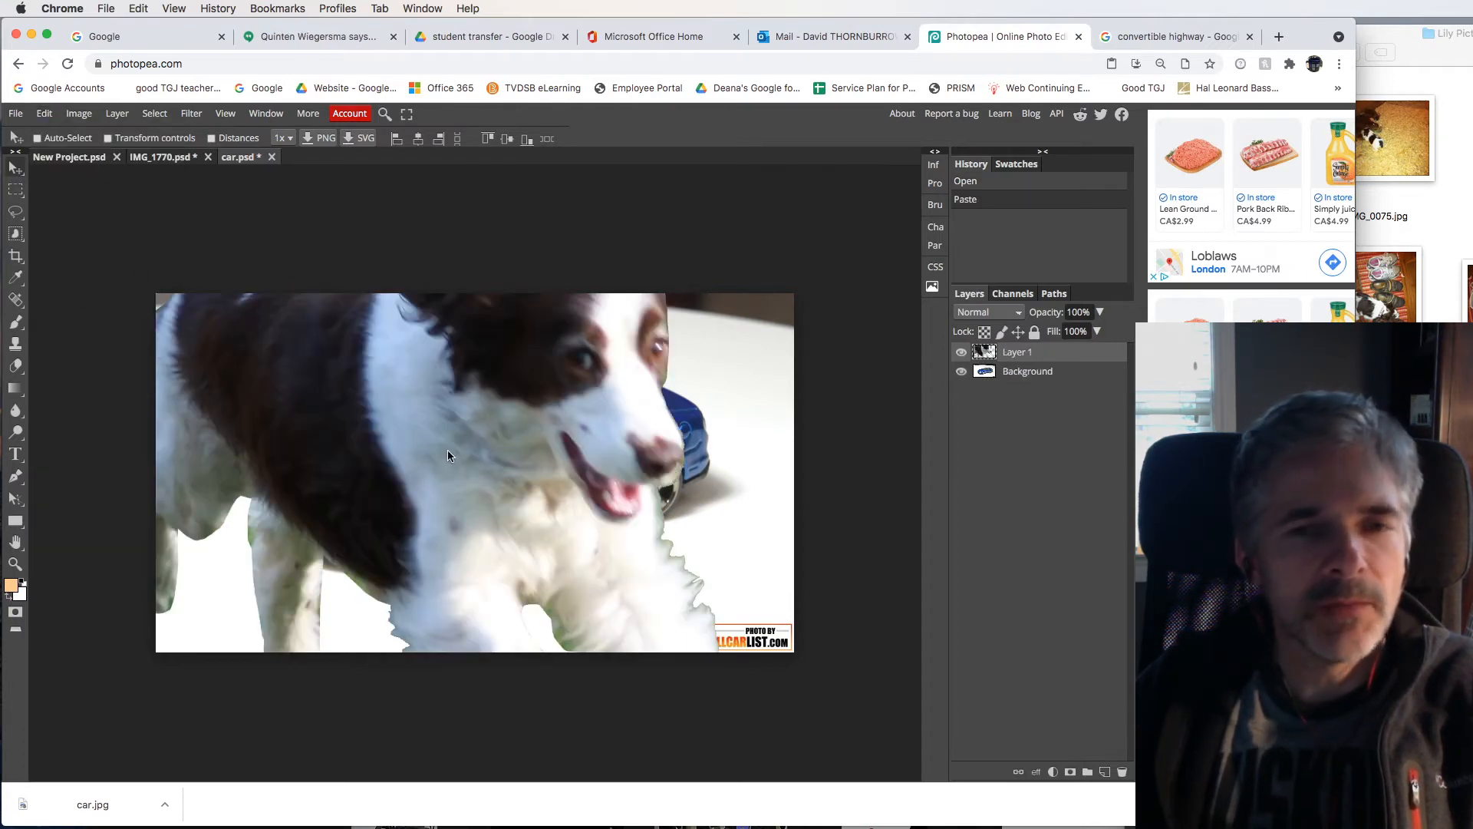
drag(428, 449, 409, 469)
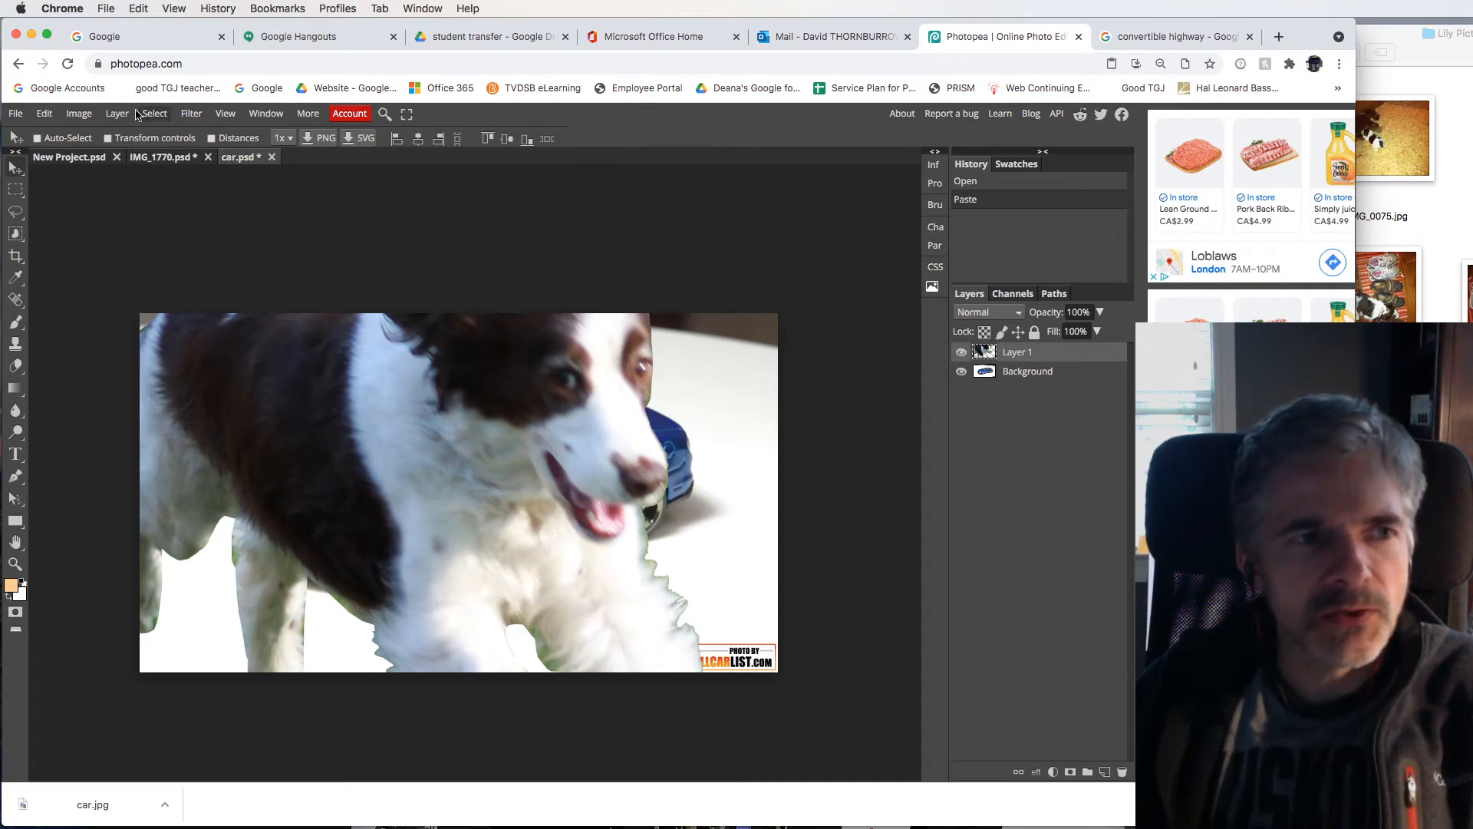
click(82, 115)
click(112, 294)
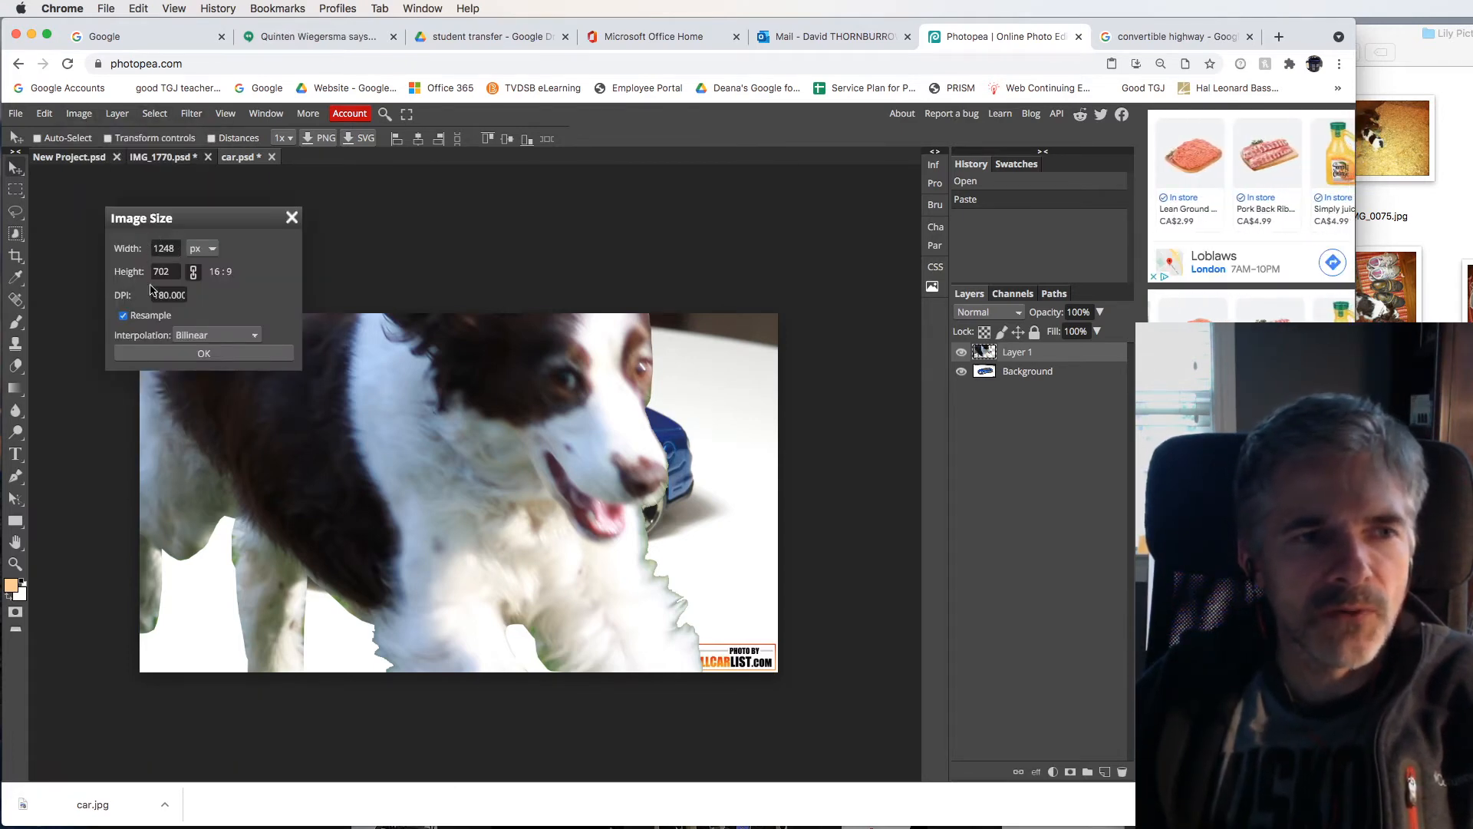
click(292, 219)
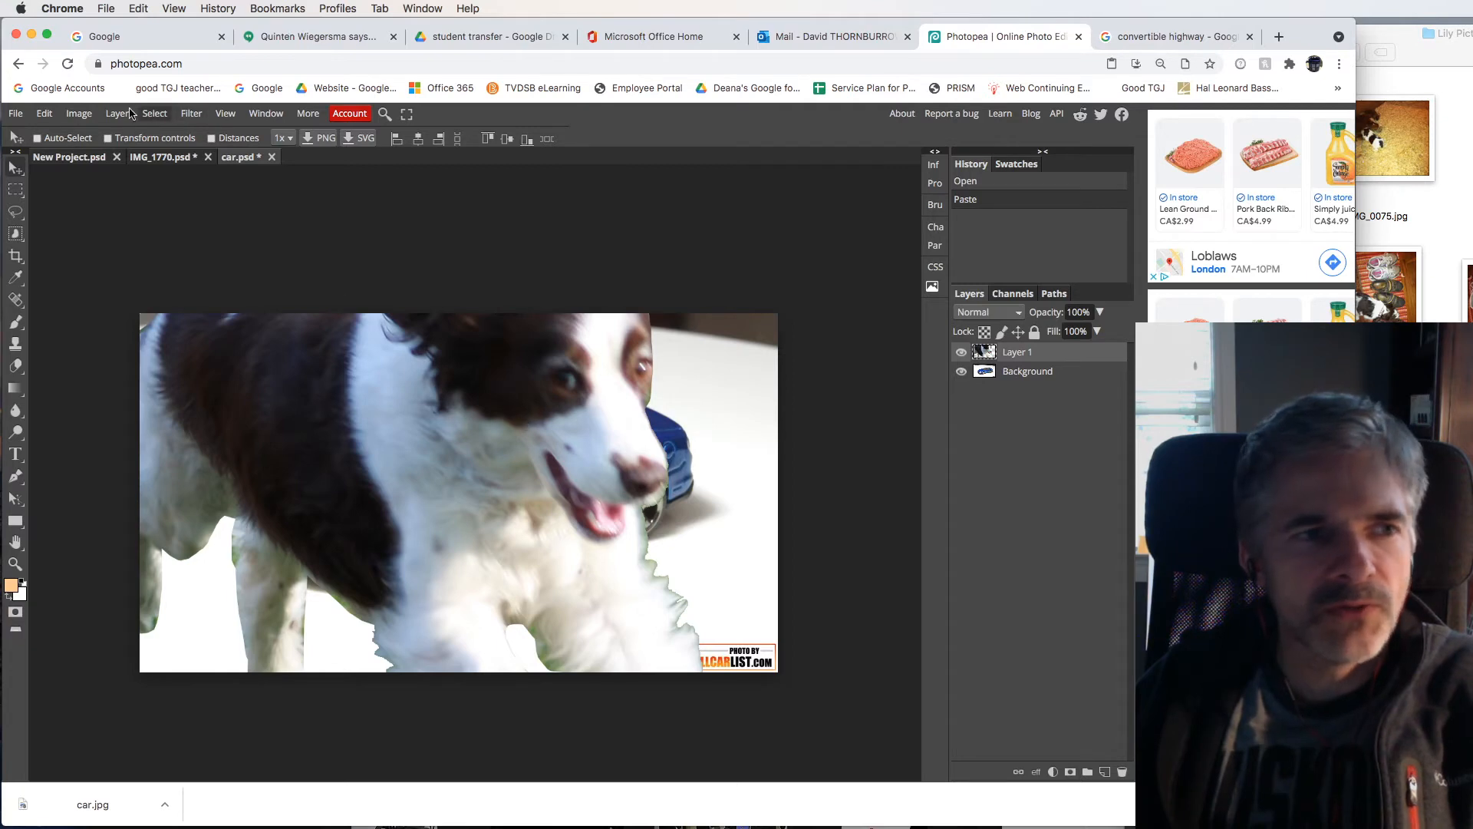
- Try scaling the pasted dog layer proportionally to about 35% with Free Transform and placing it over the blue convertible
click(45, 115)
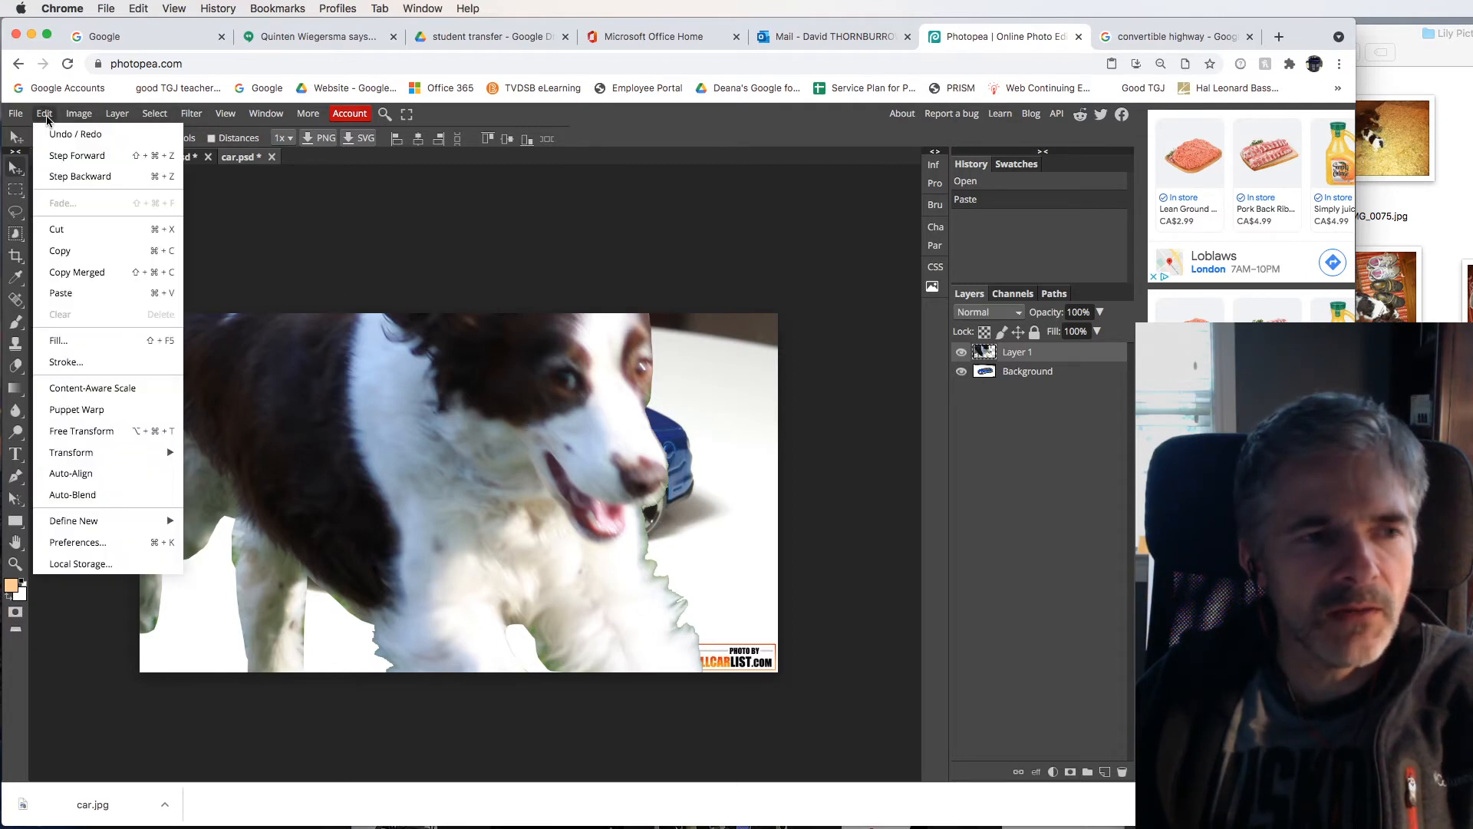
click(51, 437)
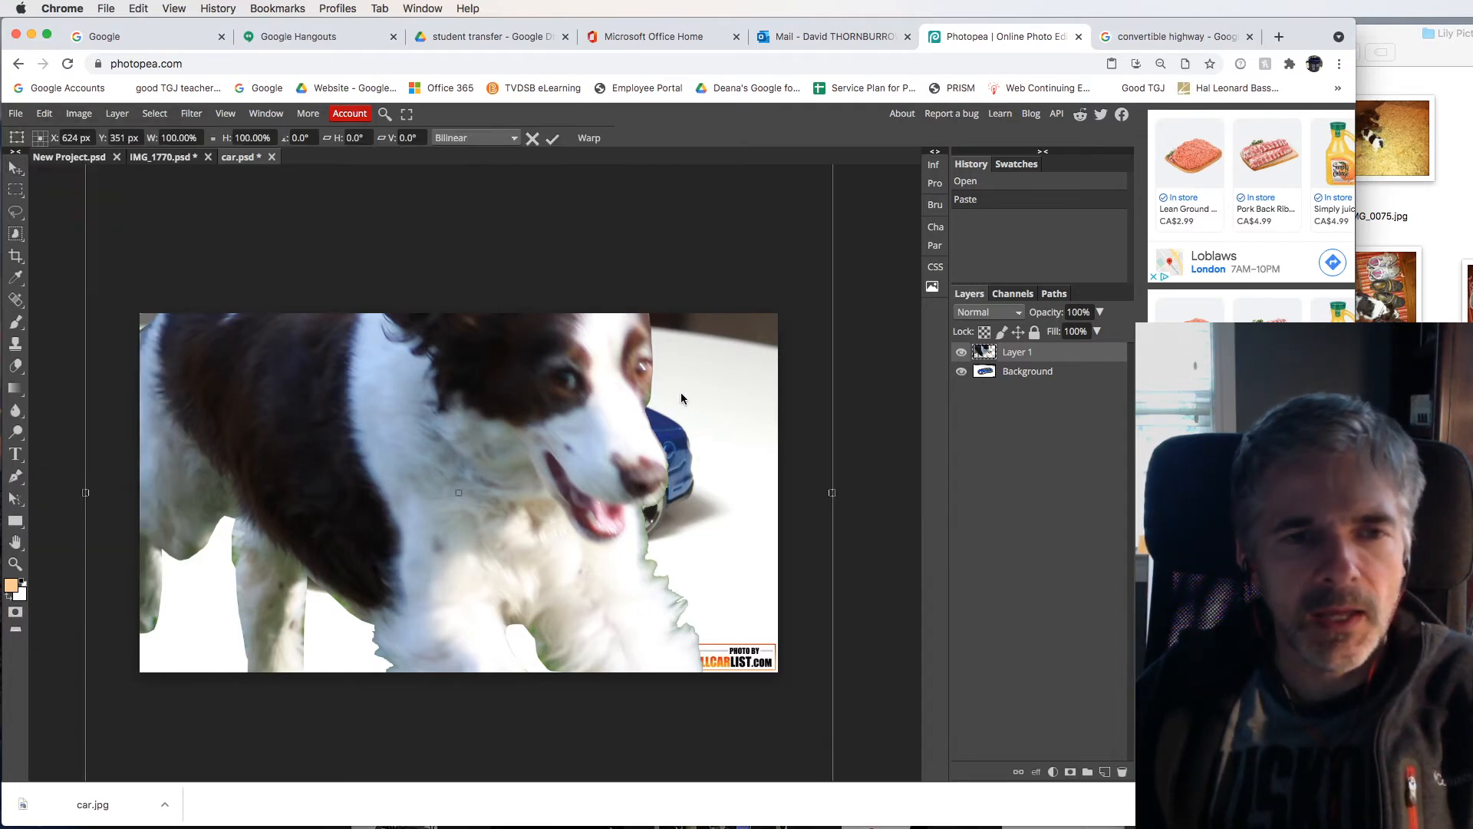
drag(594, 477, 533, 678)
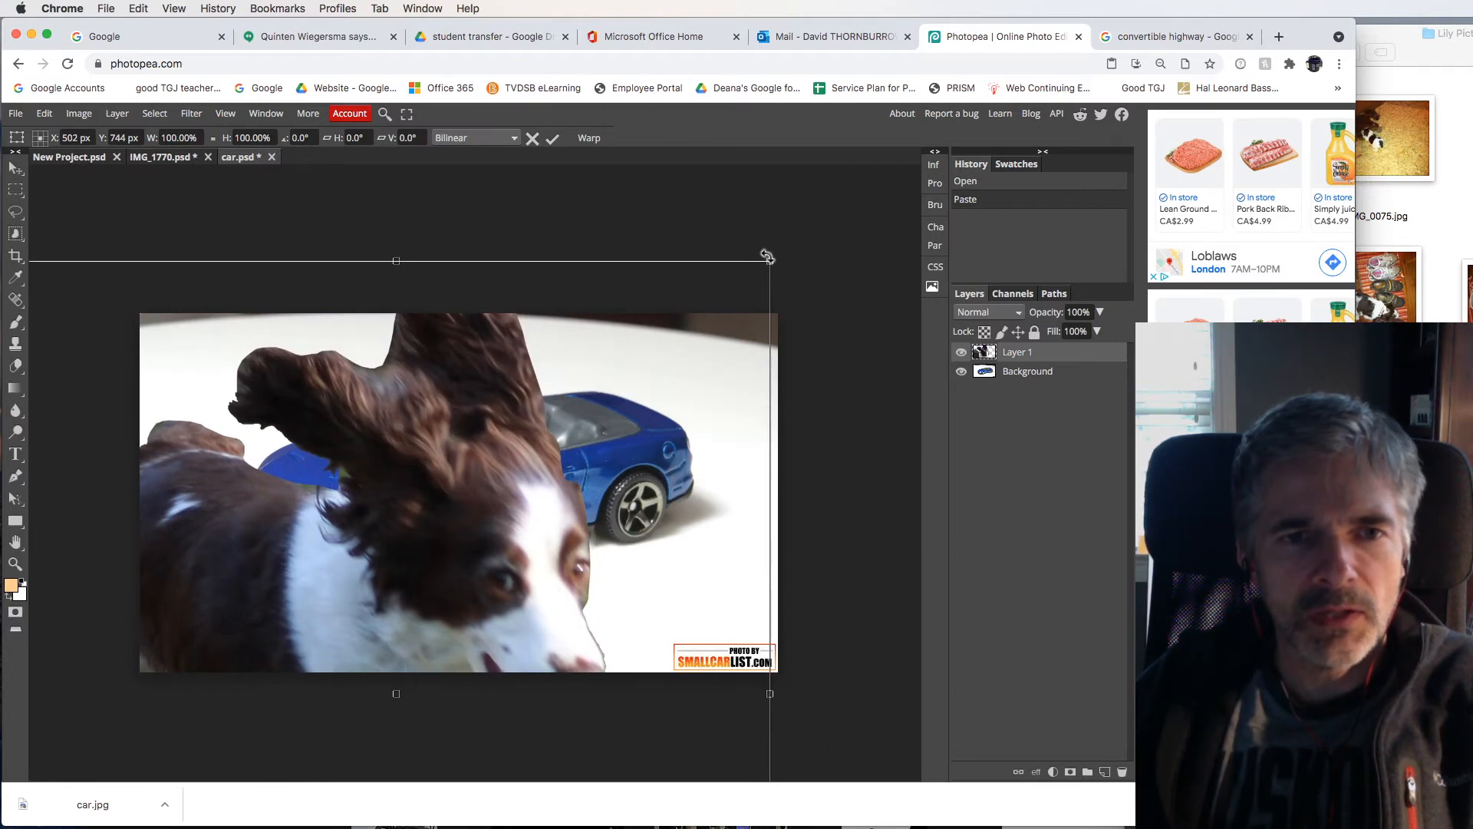
drag(769, 260, 410, 598)
drag(343, 709, 633, 285)
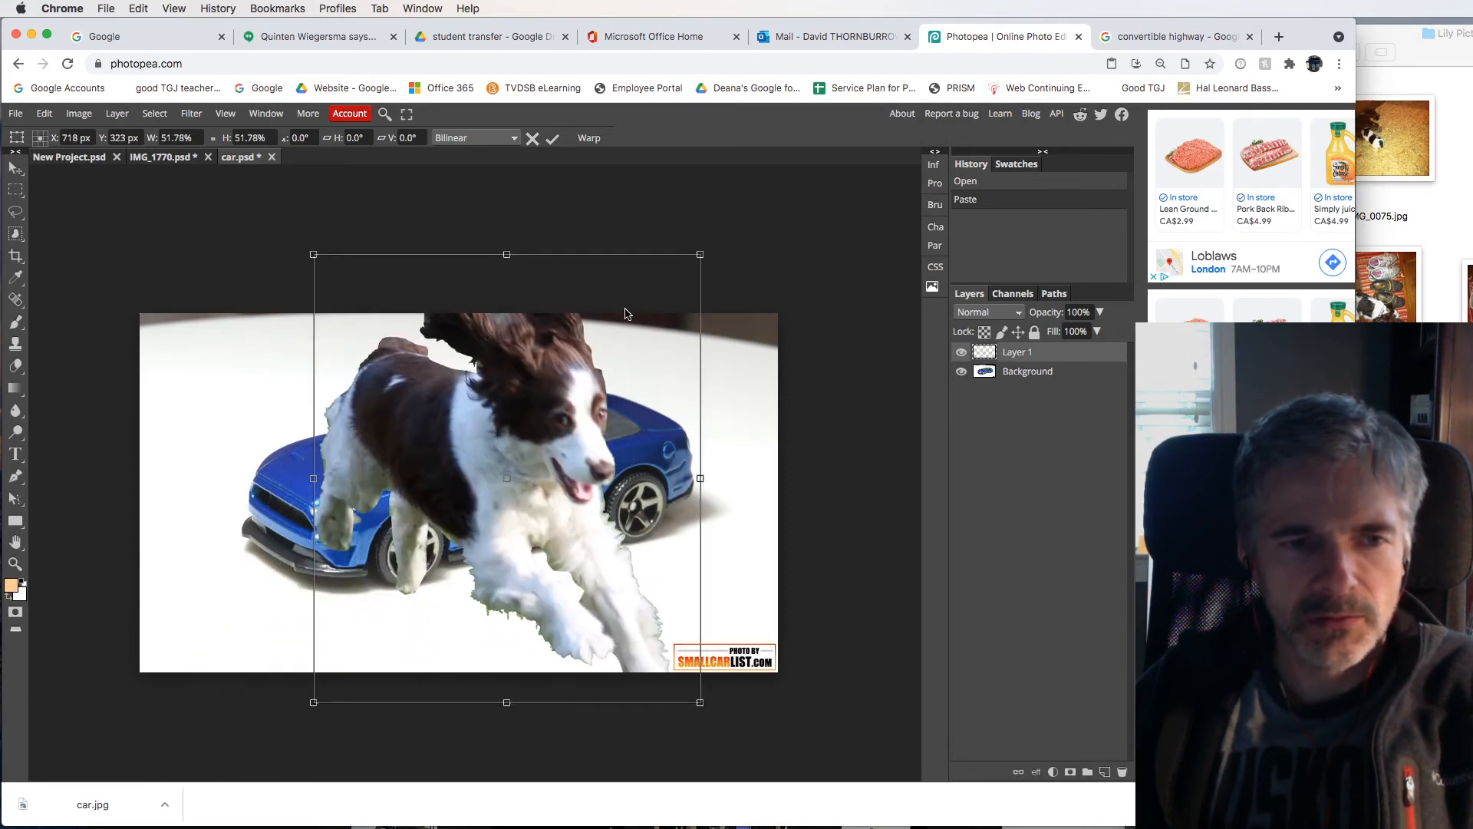
drag(700, 253, 575, 403)
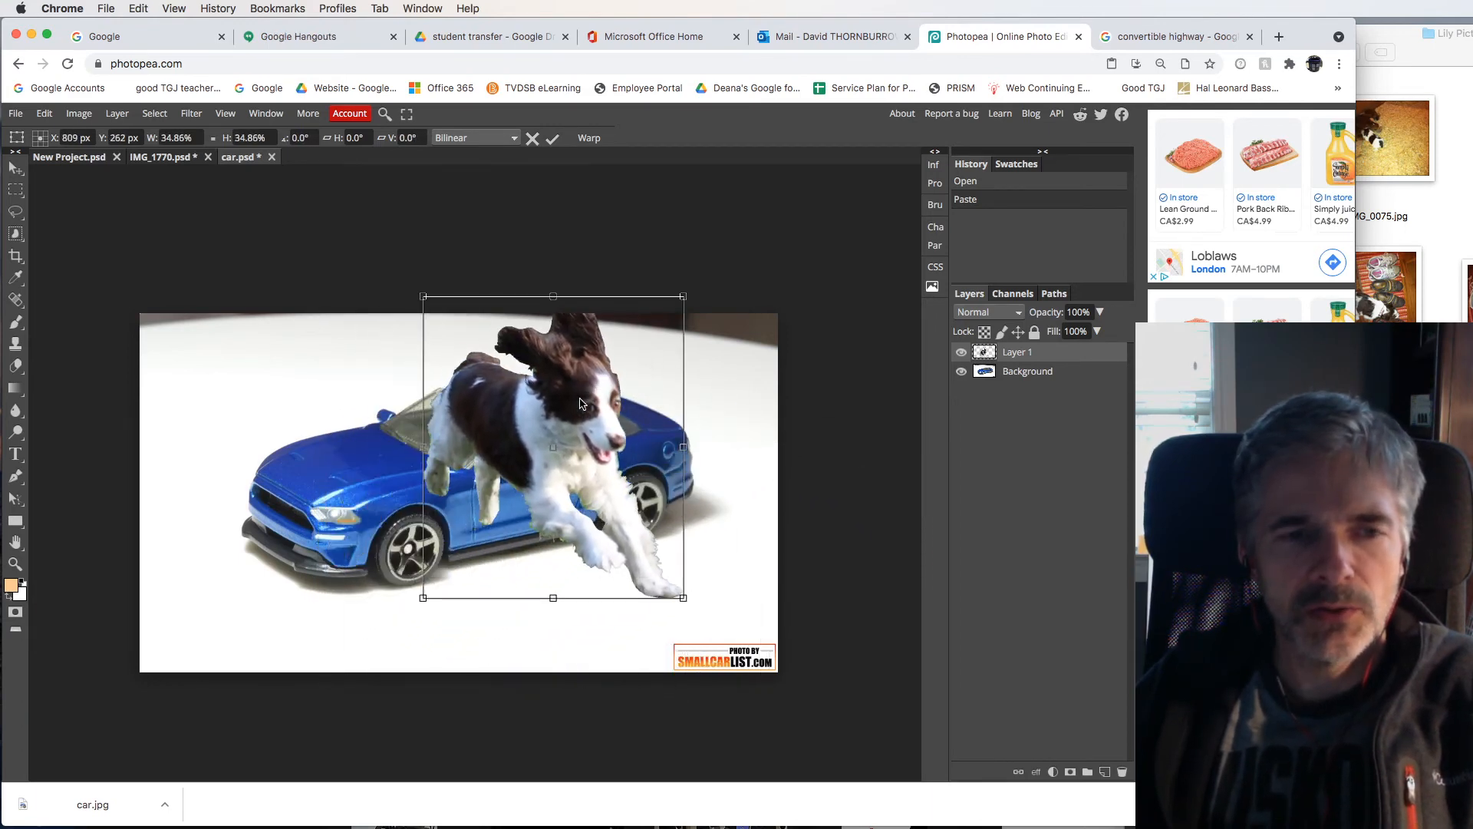
- Try flipping the dog horizontally with a slight rotation, and undo the free transform
right_click(576, 403)
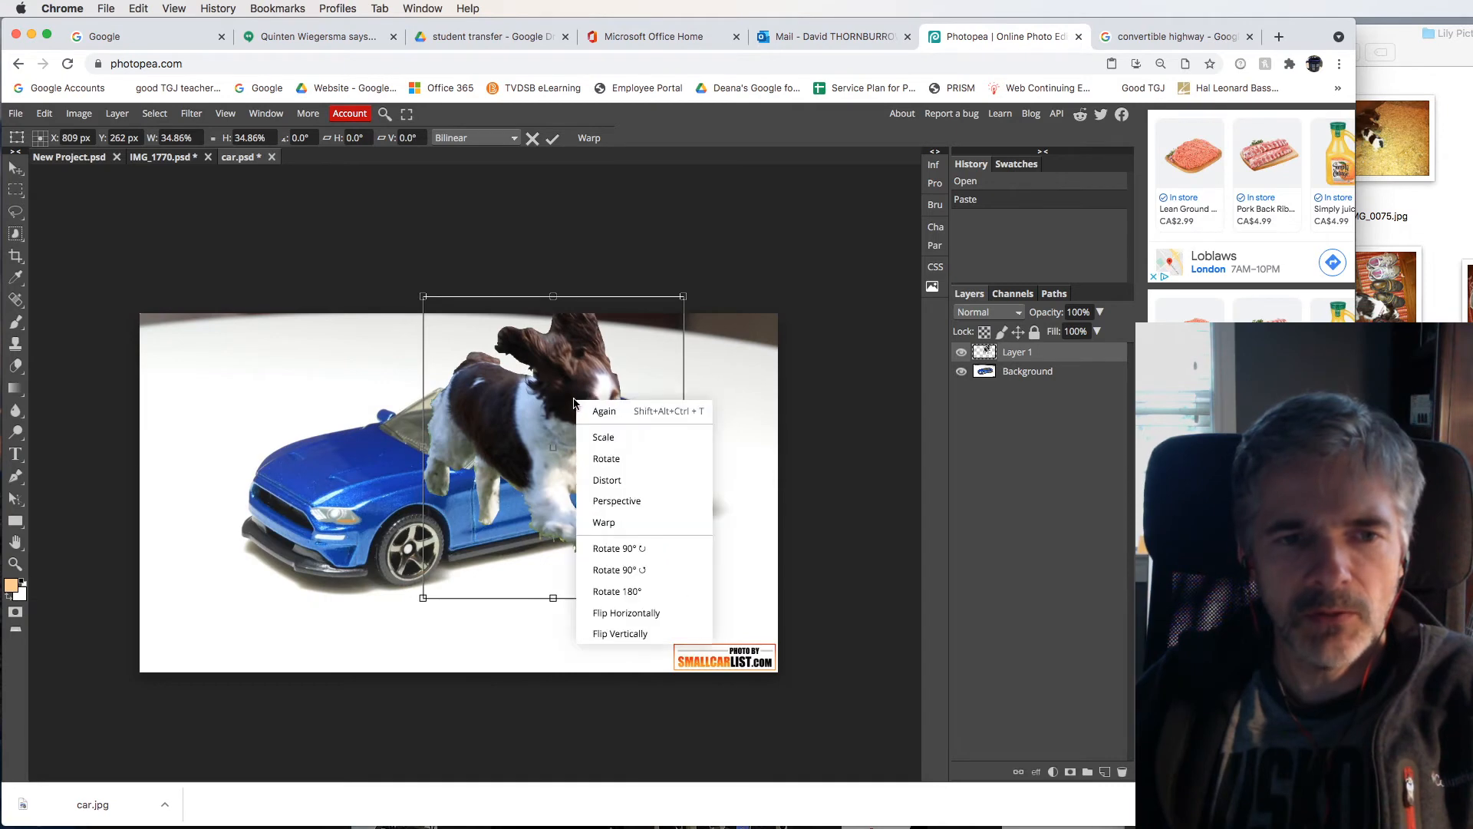
click(629, 614)
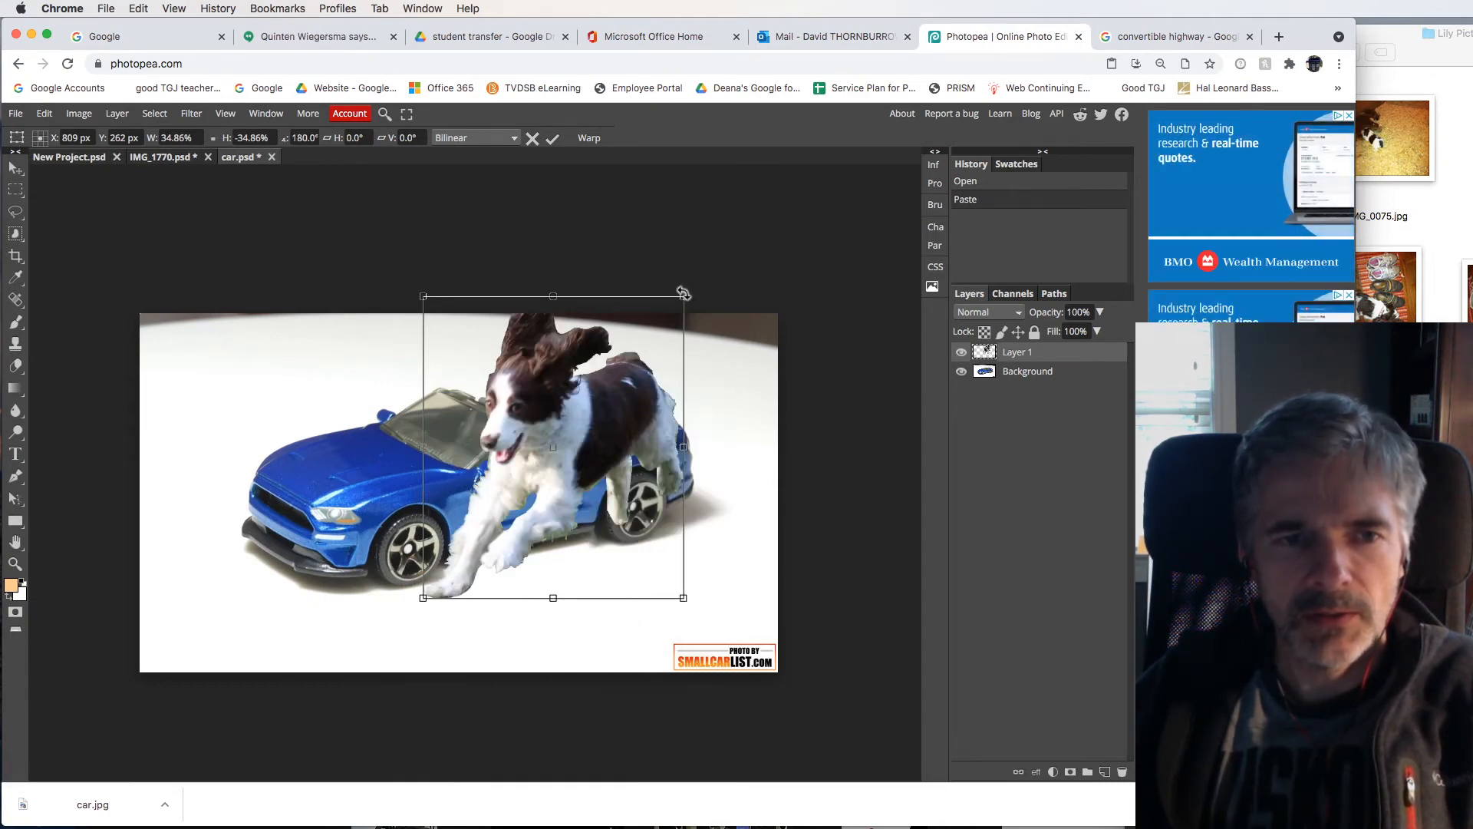
drag(685, 296, 668, 316)
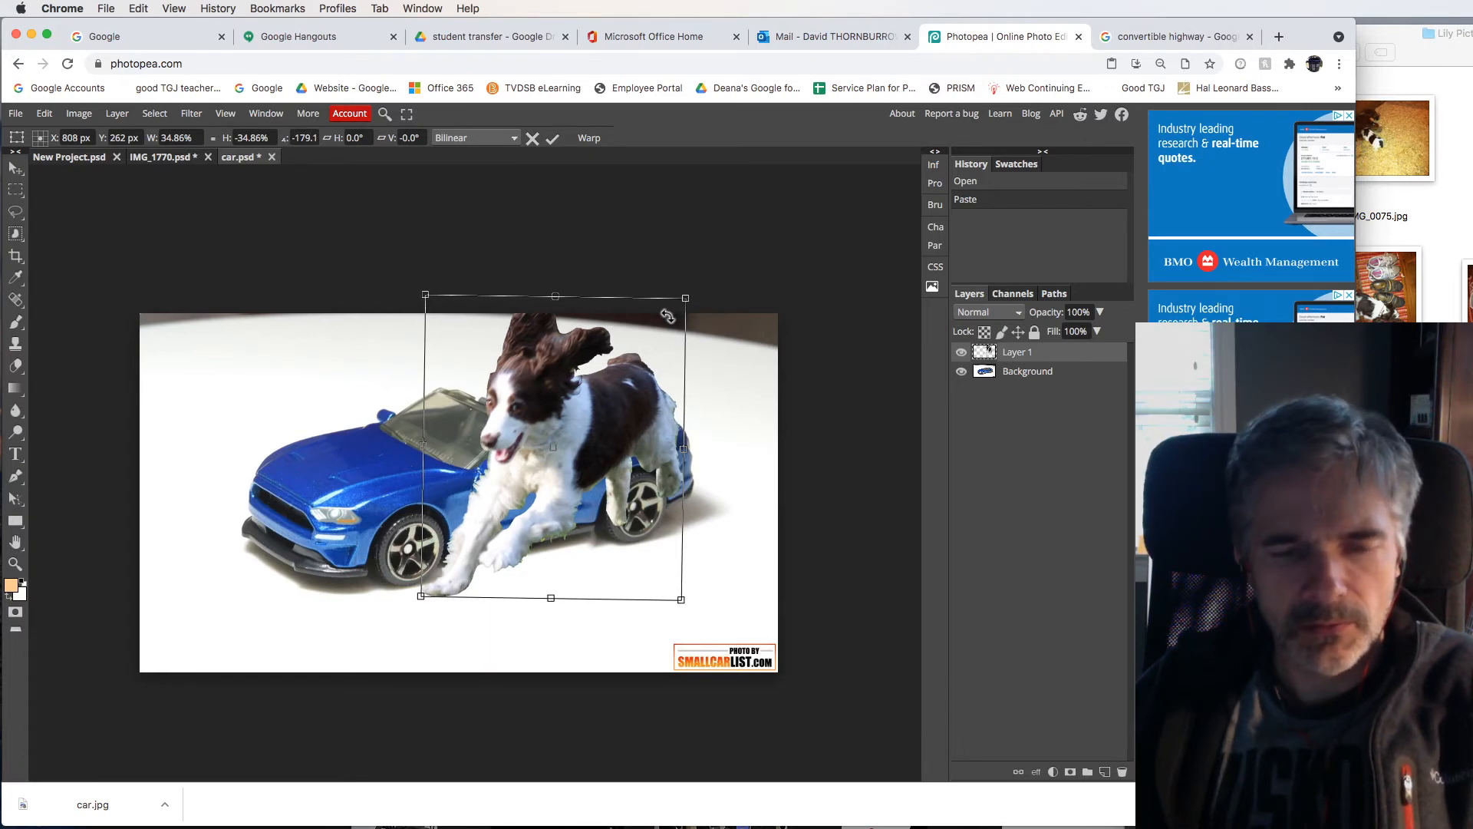
key(super+z)
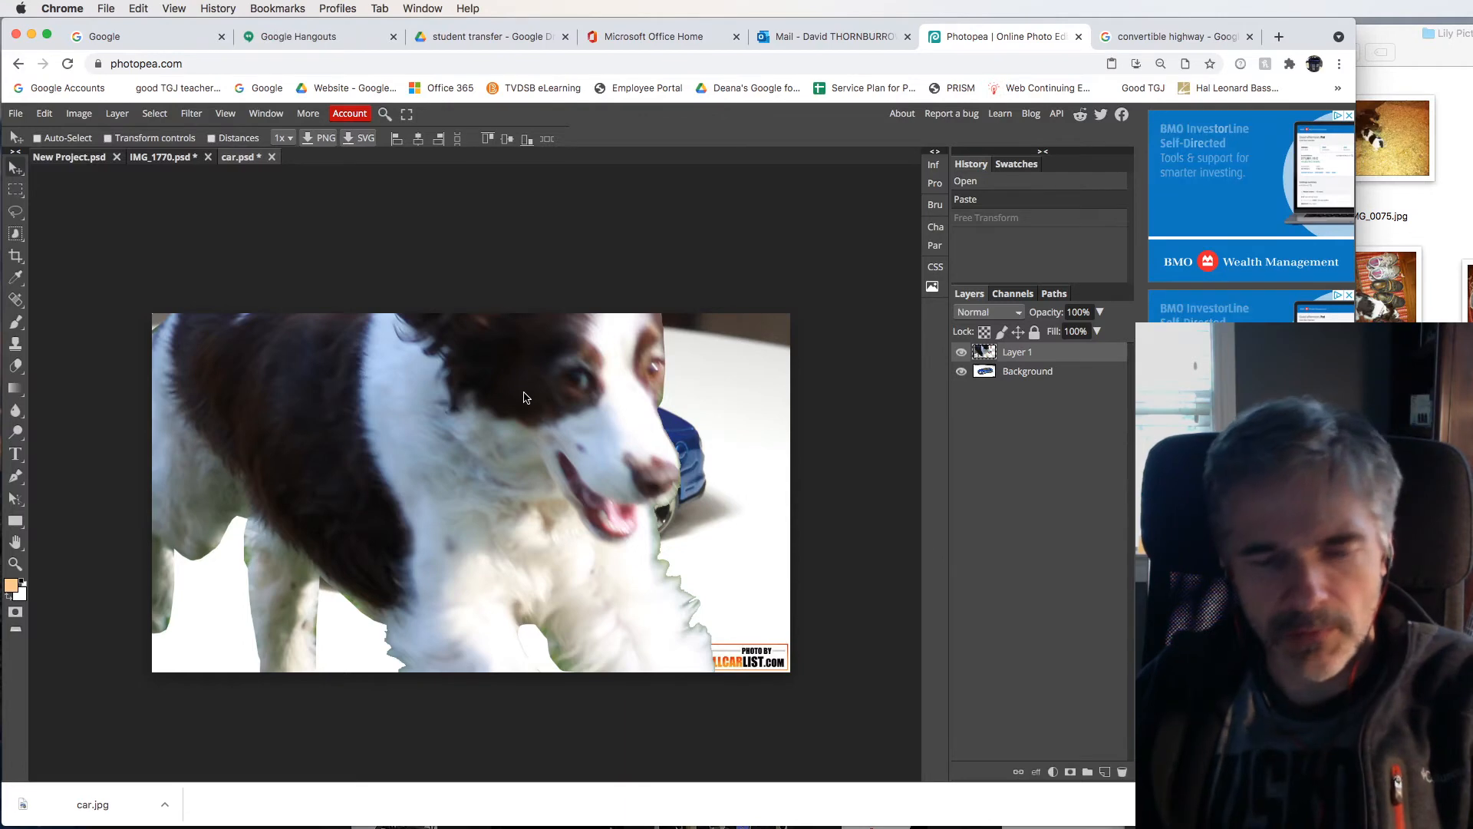
- Scale the pasted dog layer proportionally to about 41% with Free Transform, place it over the car and flip it horizontally
click(44, 113)
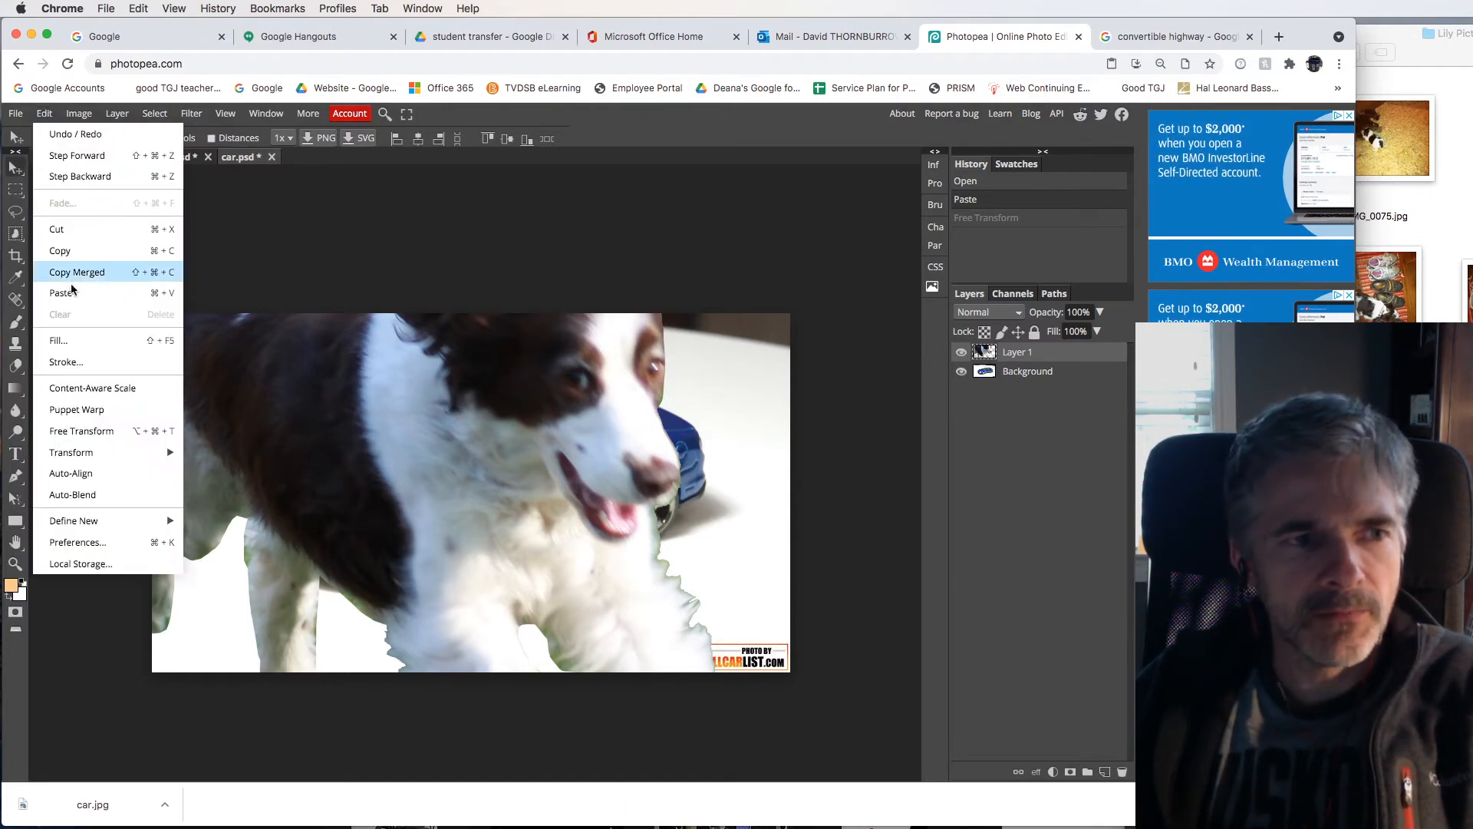
click(76, 435)
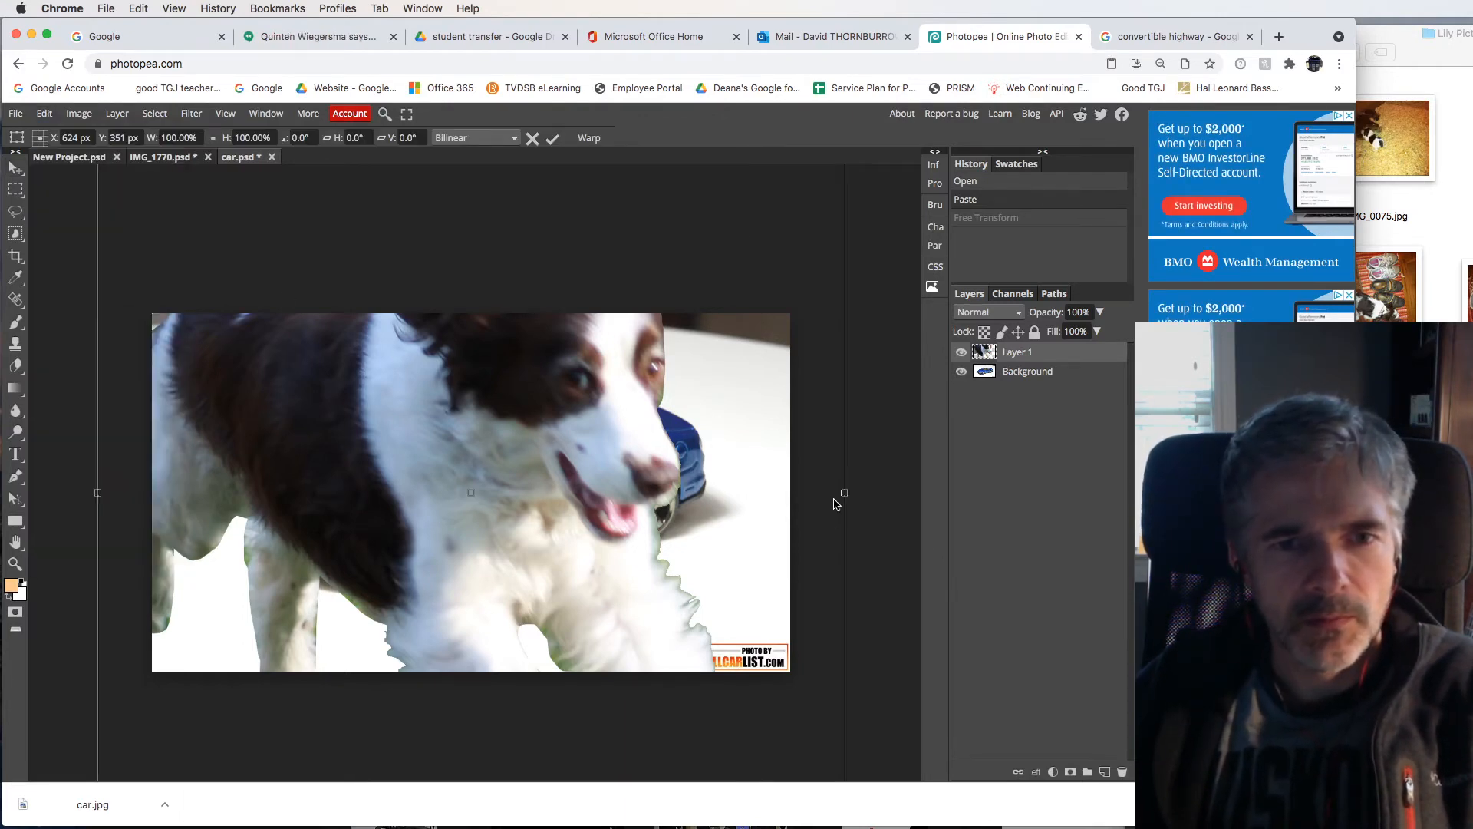
drag(525, 435, 424, 648)
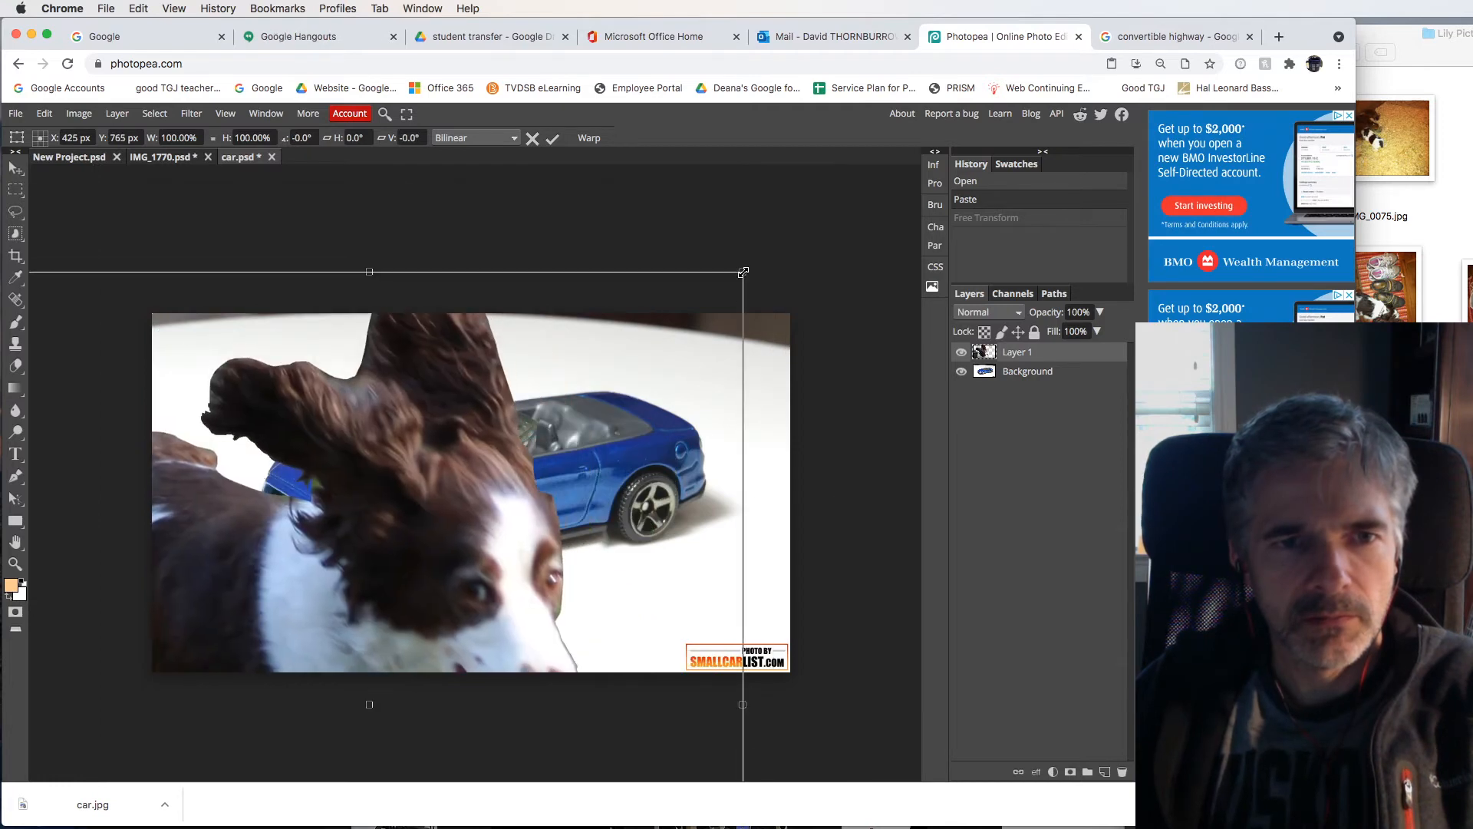
drag(742, 270, 427, 638)
drag(270, 695, 569, 428)
drag(724, 370, 600, 510)
drag(503, 589, 643, 272)
right_click(584, 374)
click(617, 593)
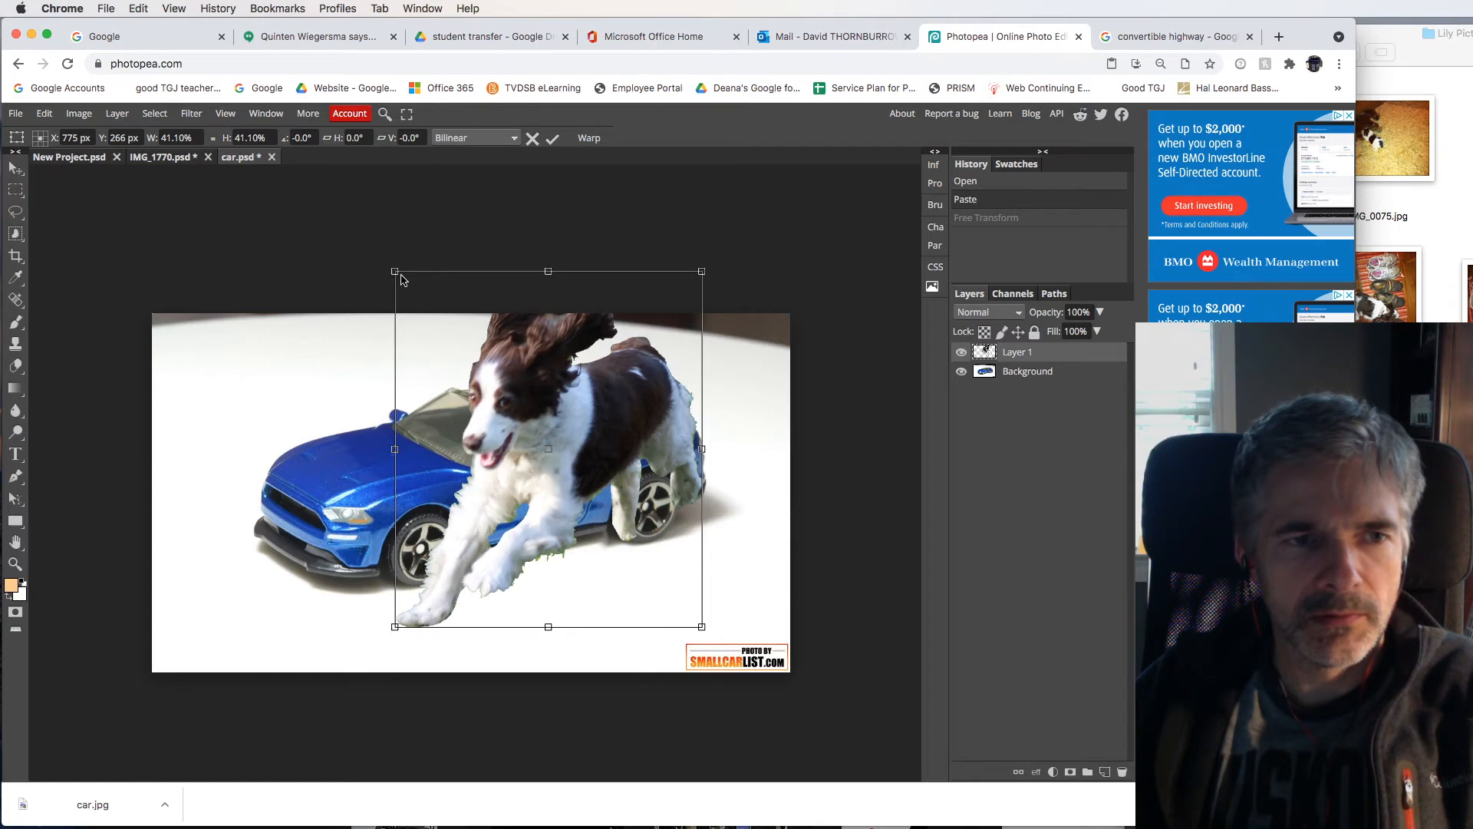
- Scale the flipped dog proportionally to about 27%, apply the transform, and move the dog beside the car's rear wheel
drag(394, 273, 502, 406)
drag(575, 493, 520, 404)
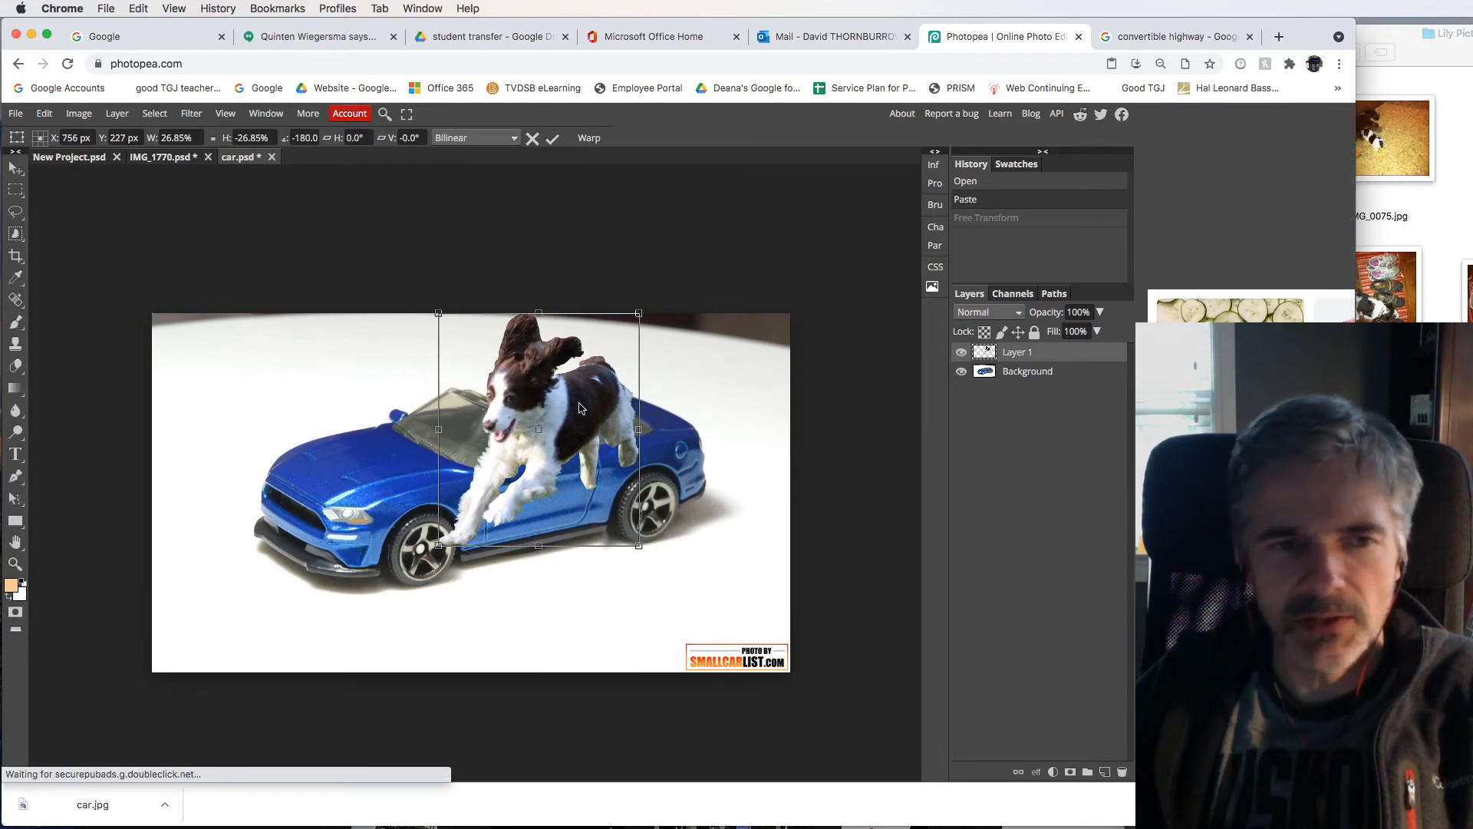
key(Return)
drag(581, 401, 769, 412)
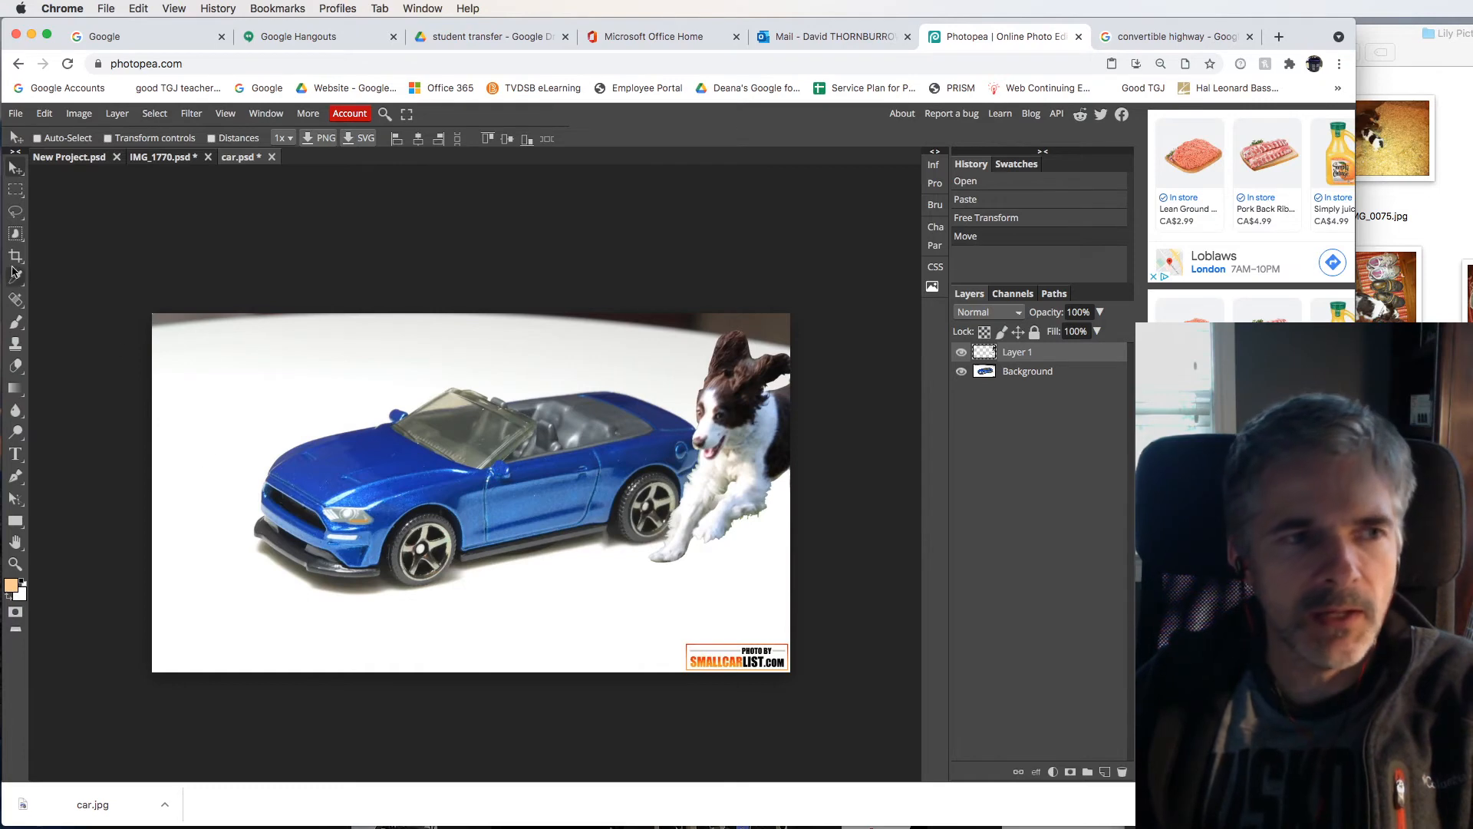
- Select the windshield, door and lower front body with the Polygonal Lasso, following the windshield frame and the door's upper edge
click(22, 564)
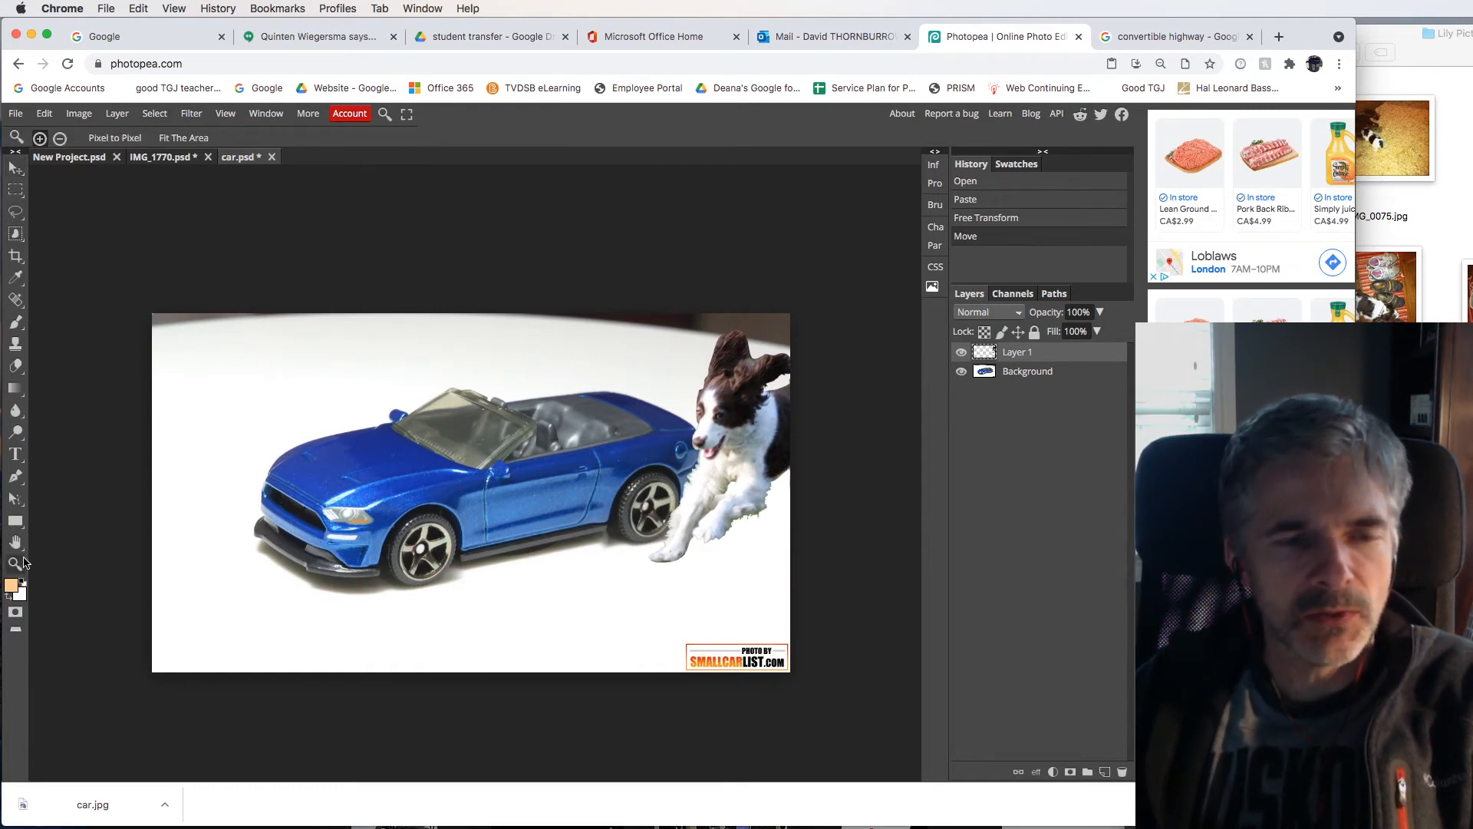
drag(528, 485, 570, 536)
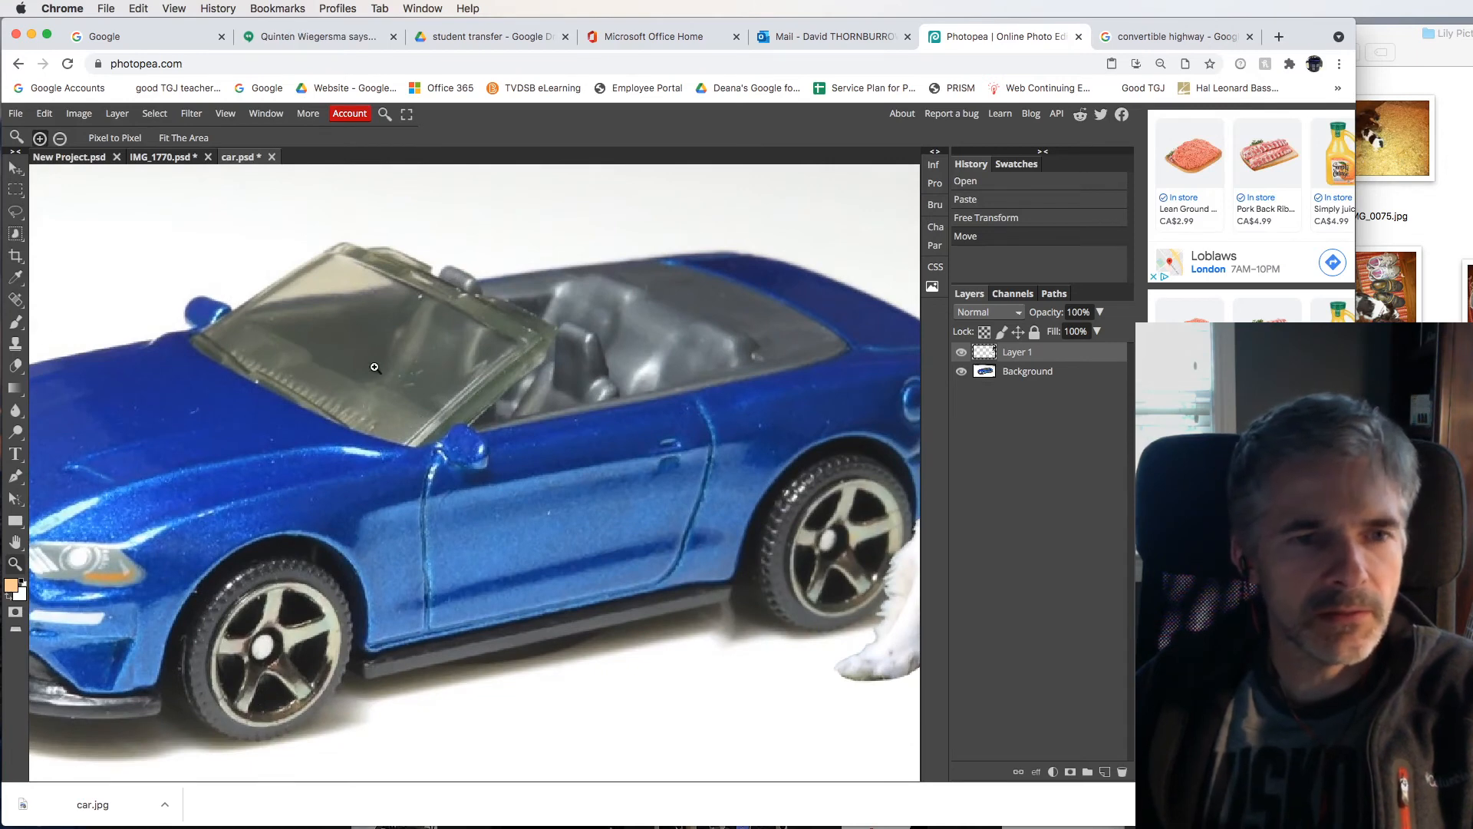
click(20, 217)
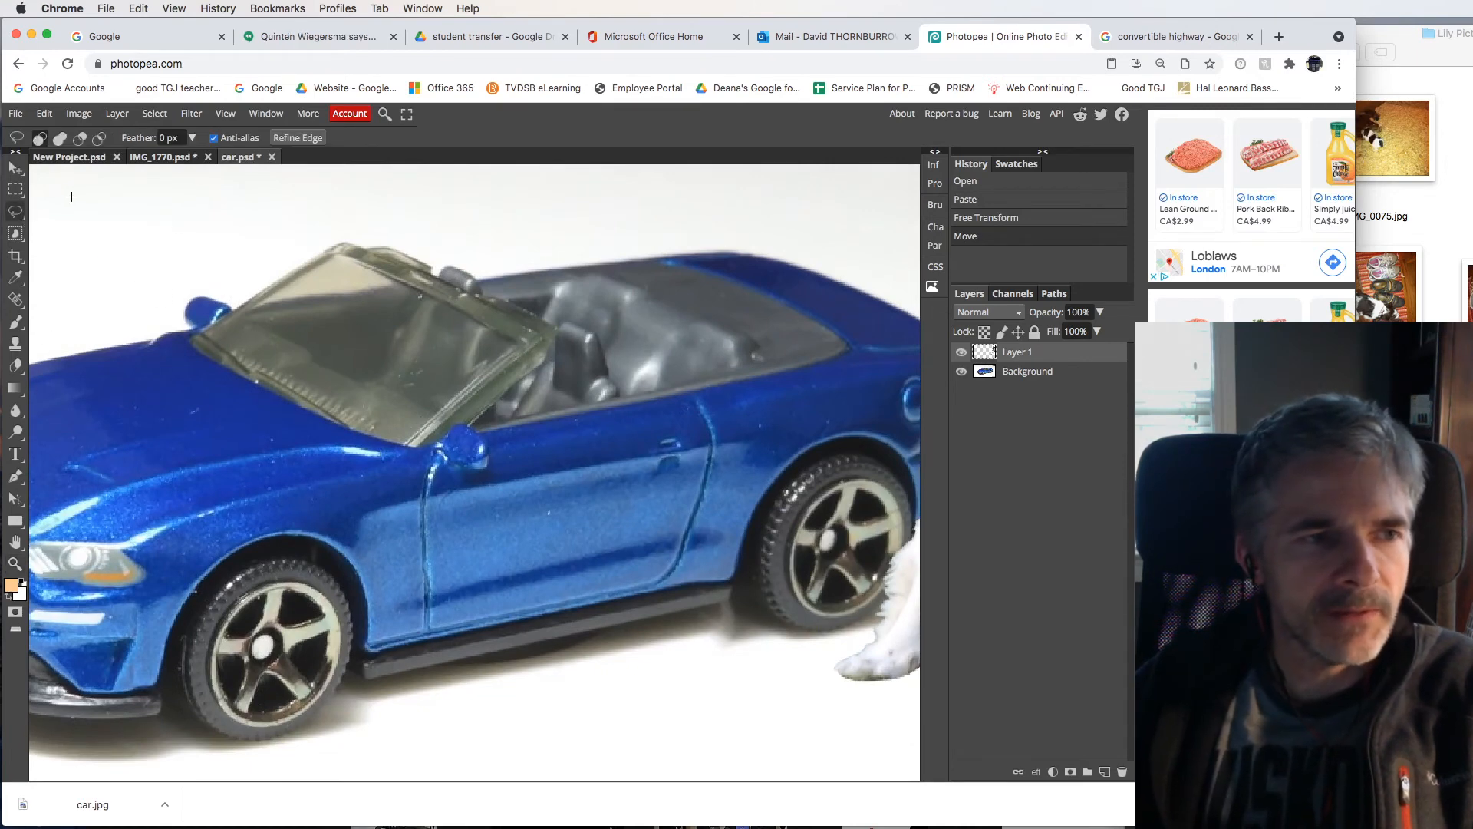
right_click(16, 217)
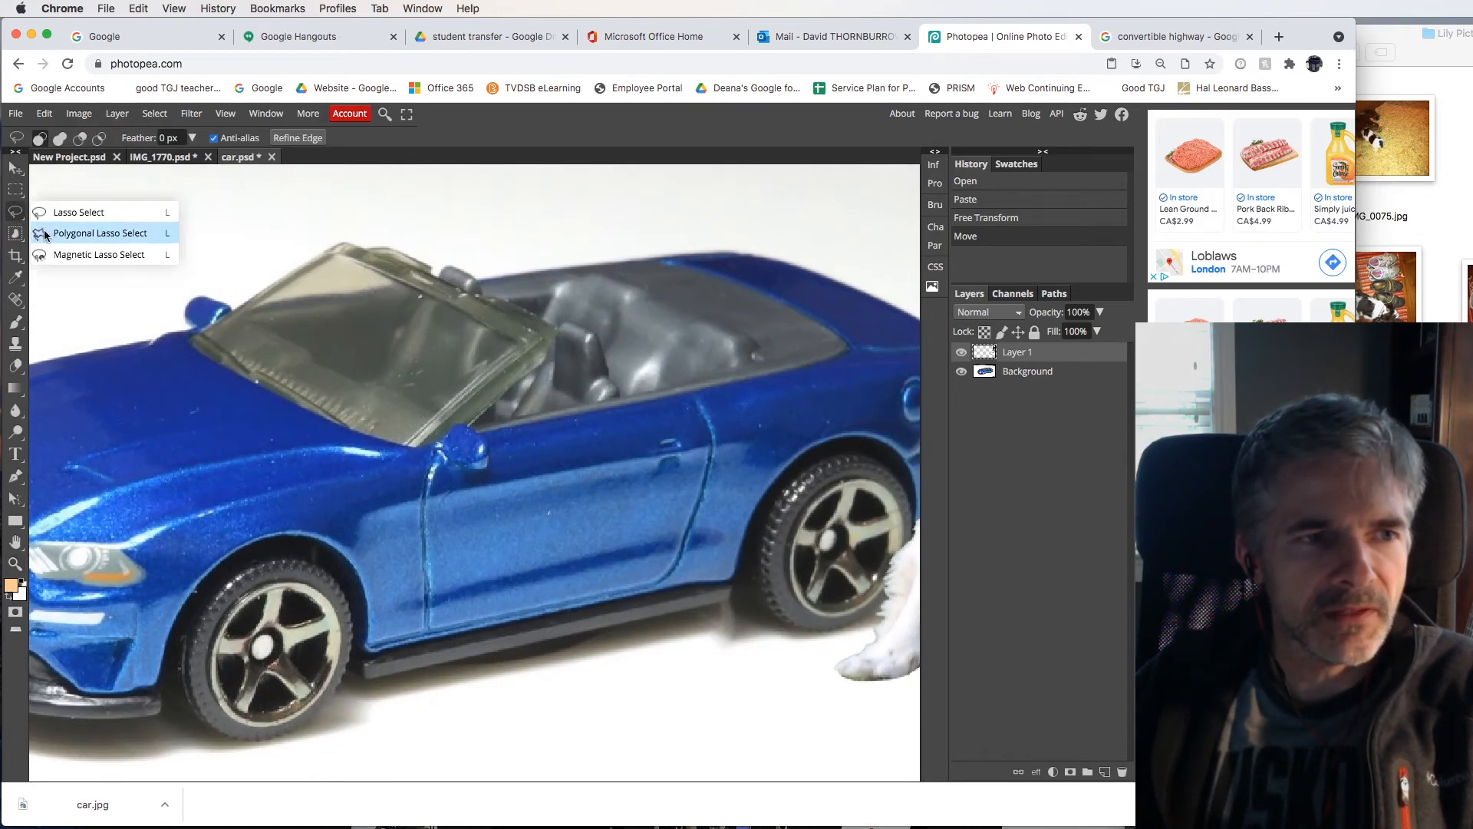
click(45, 233)
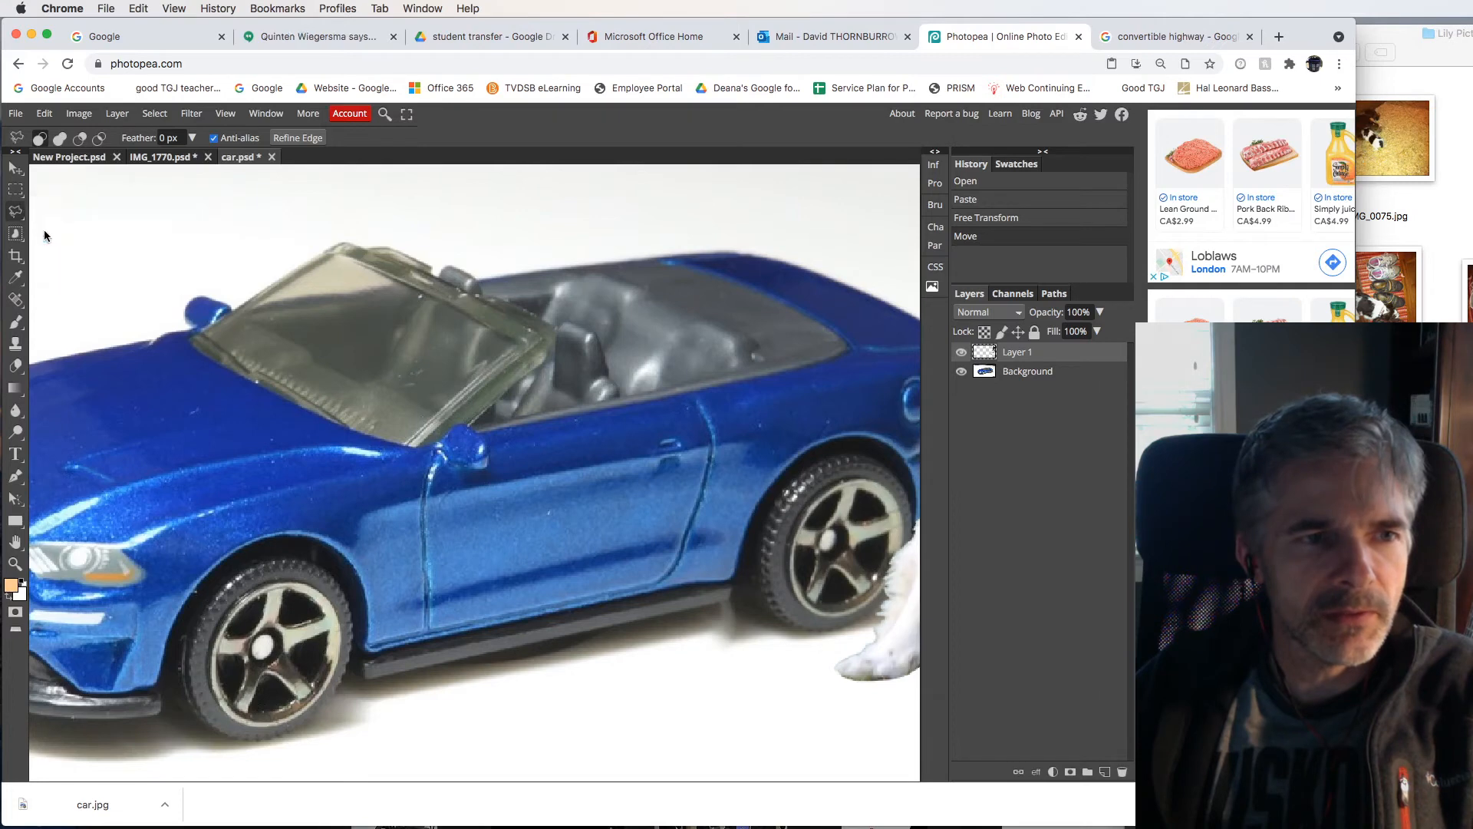
click(242, 306)
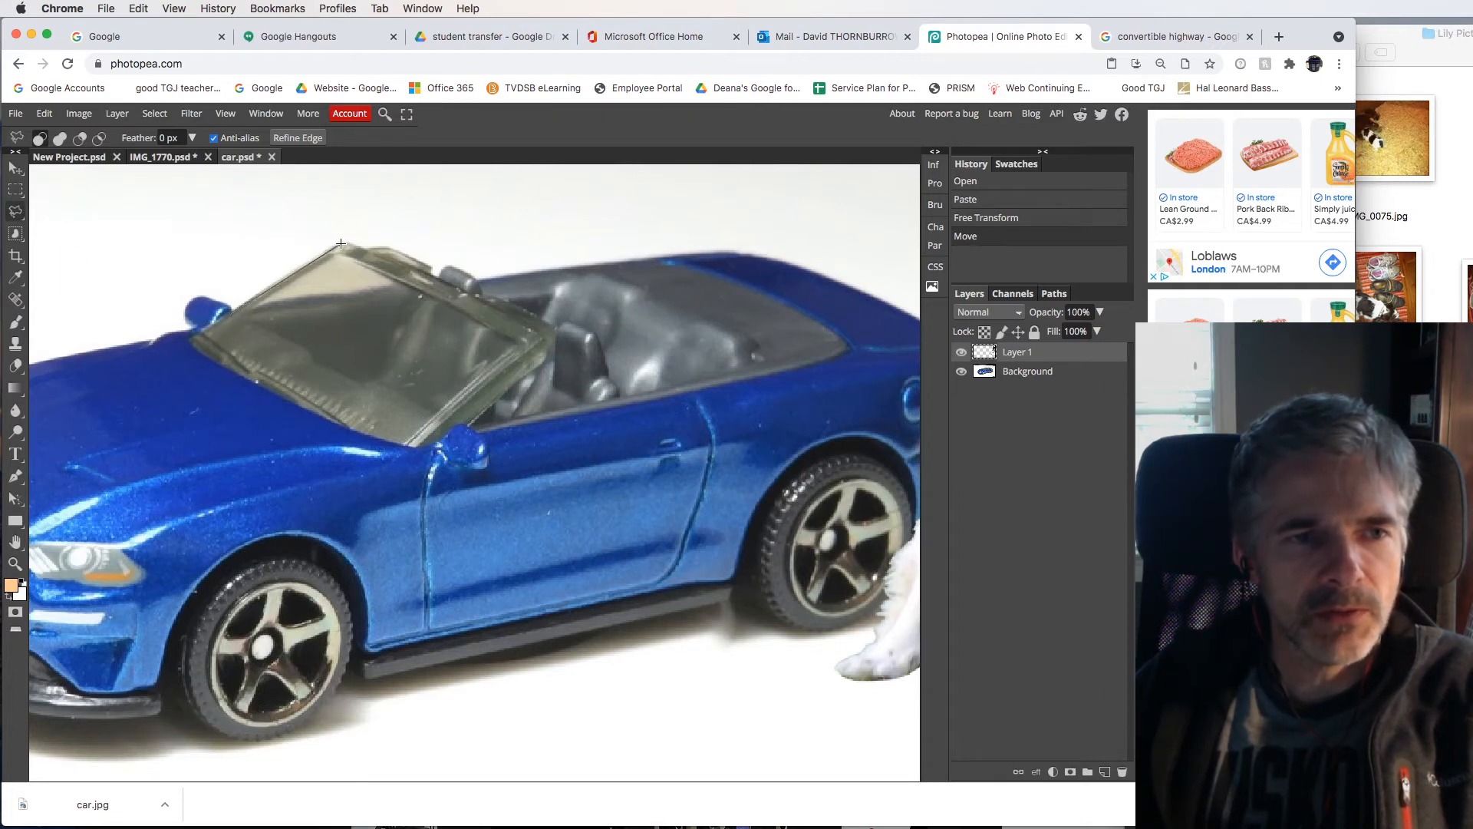
click(410, 259)
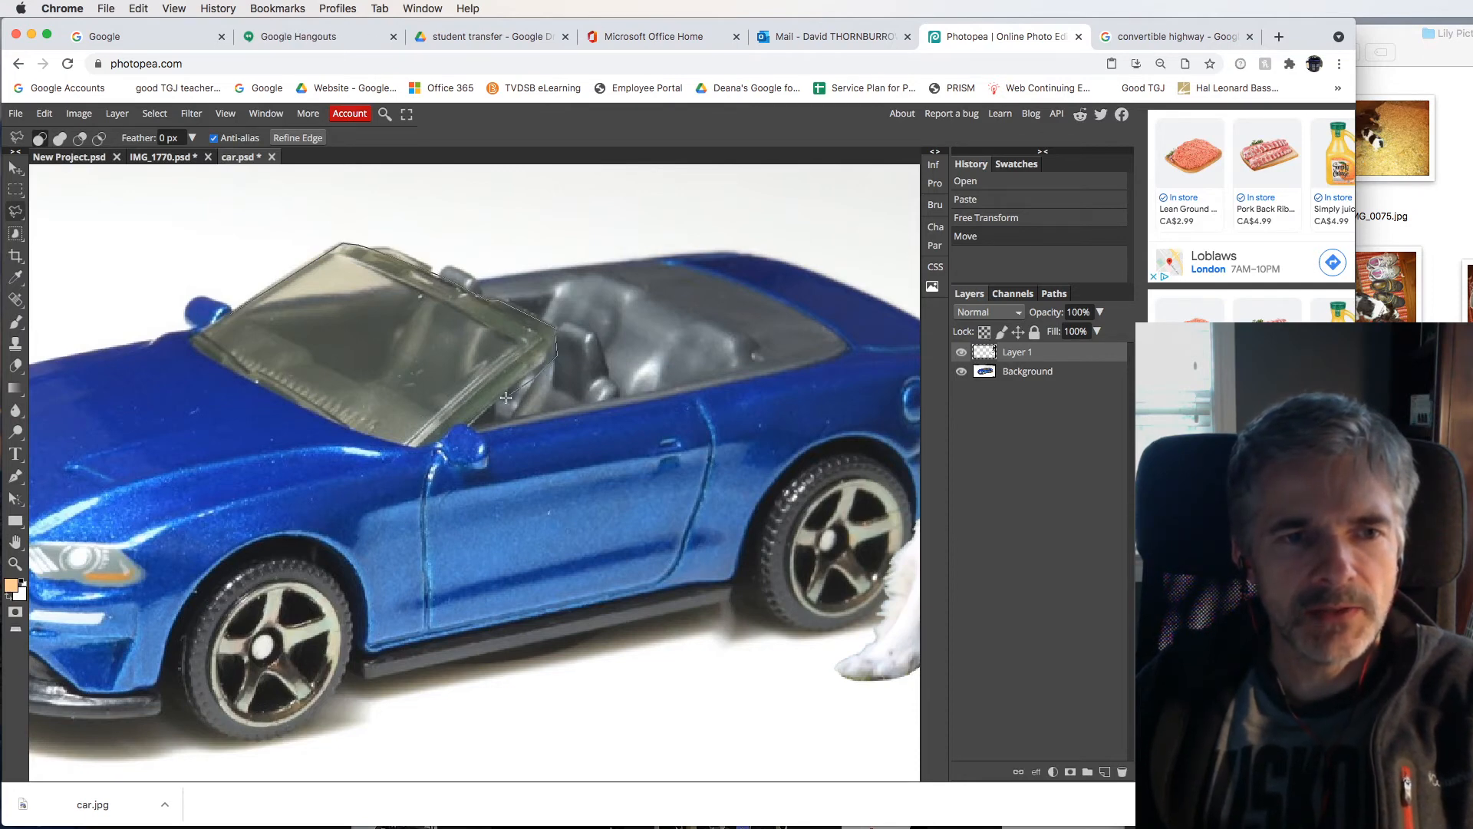
click(473, 428)
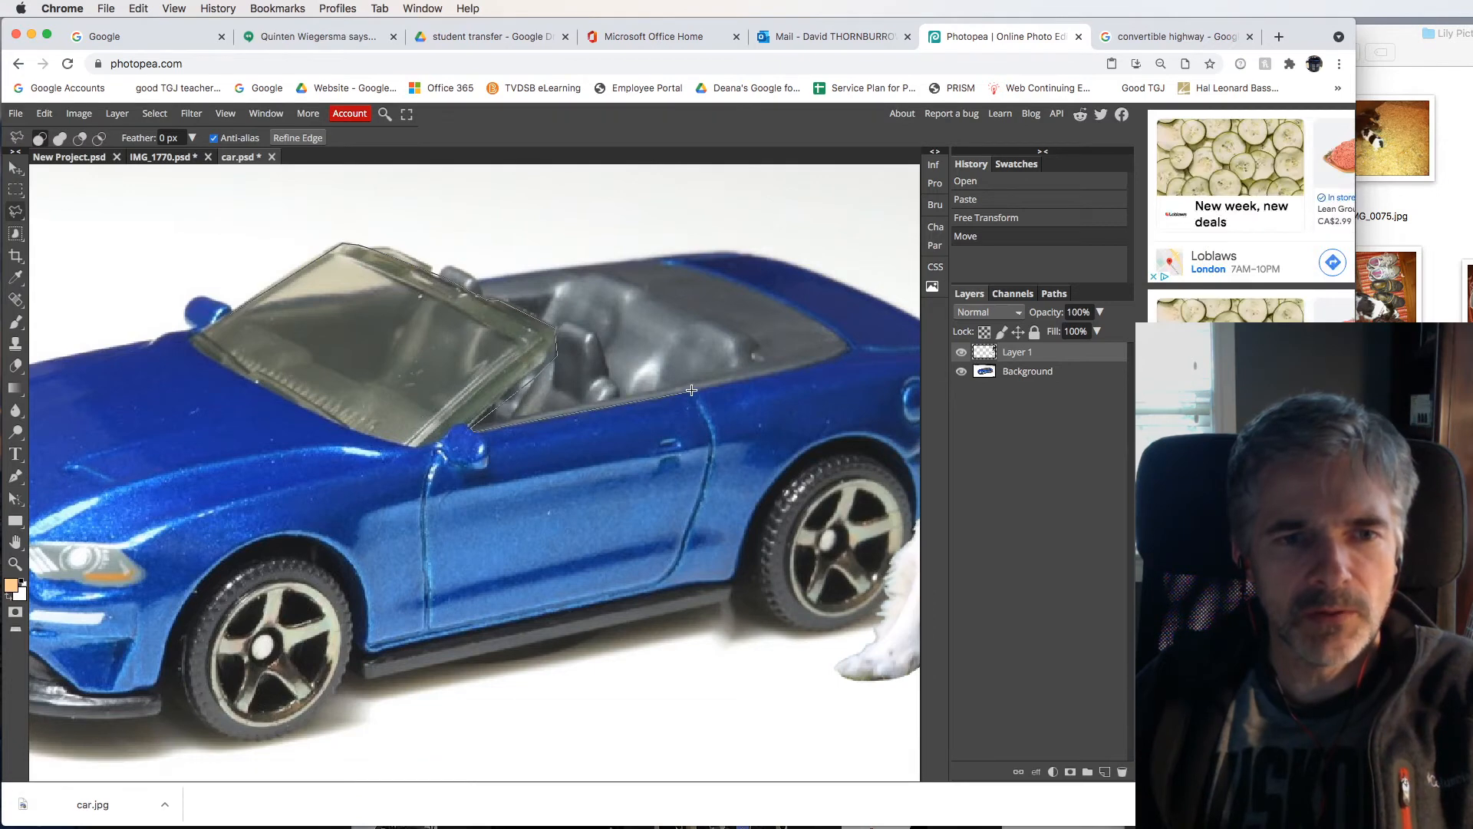
click(737, 375)
click(794, 352)
click(854, 352)
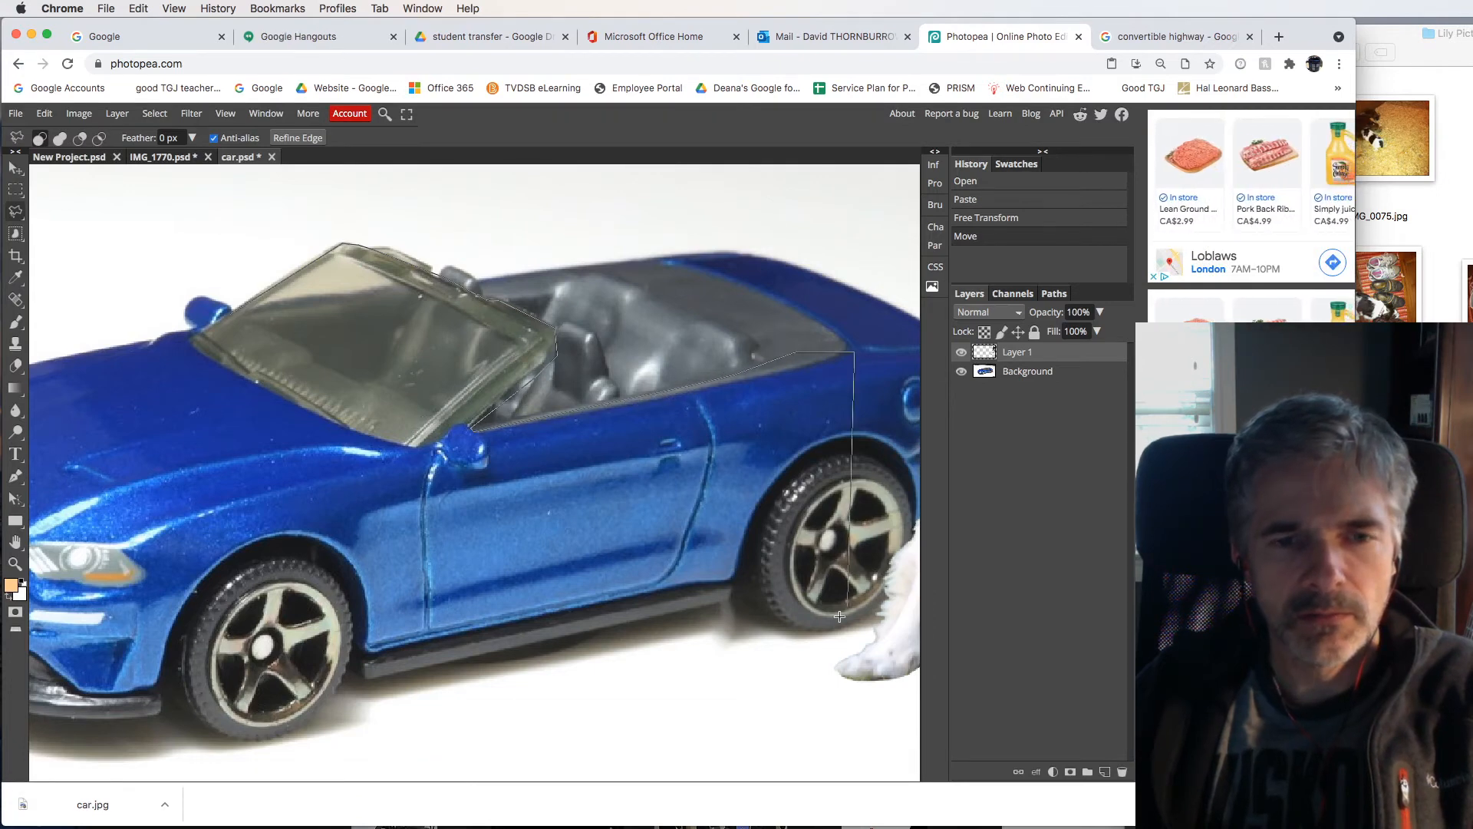
click(844, 700)
click(156, 741)
click(114, 699)
double_click(61, 493)
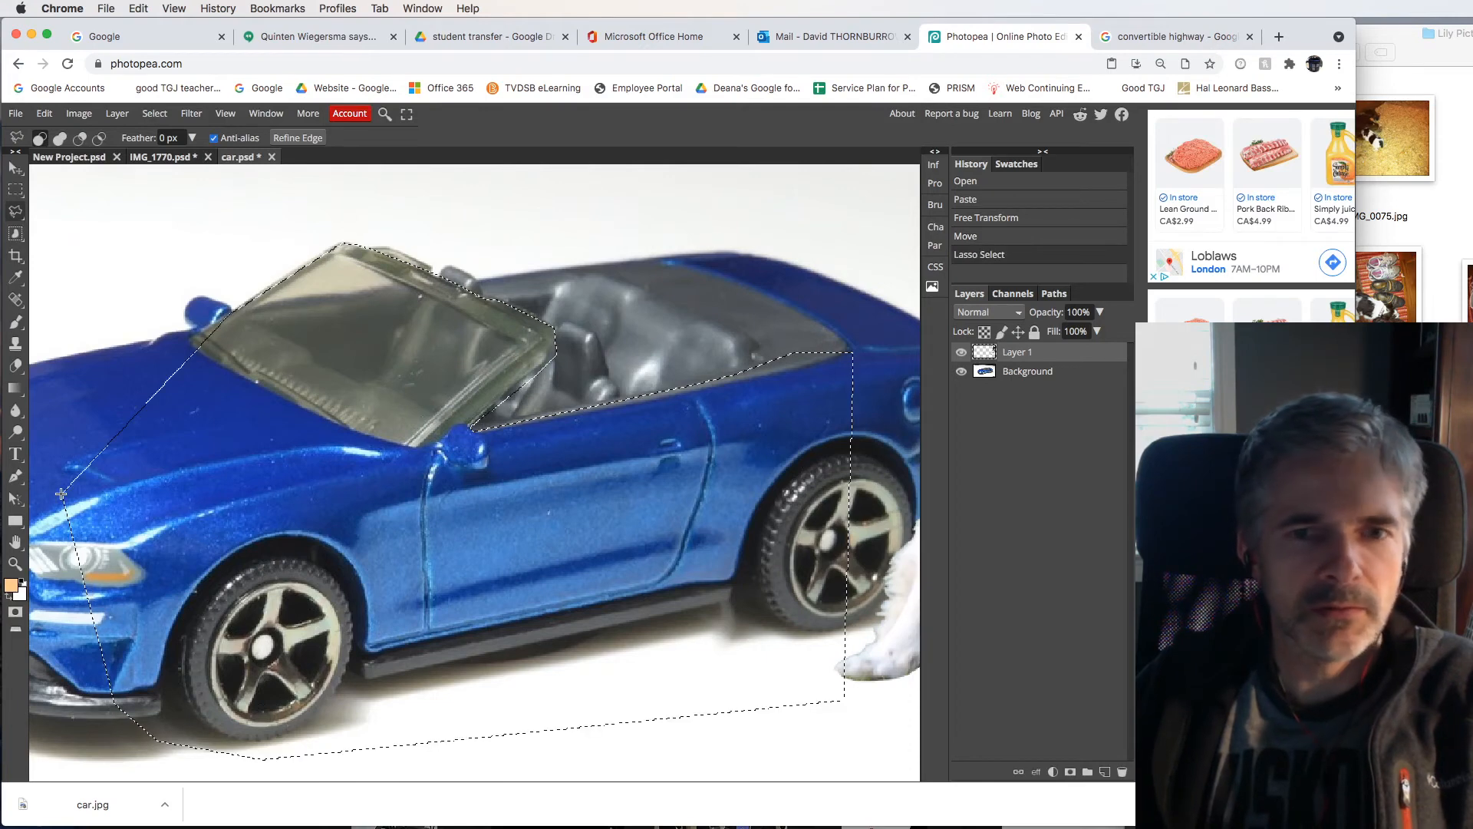
- Try copying the lasso selection with Layer 1 active, hide the Background layer, and paste the copy as a new layer
scroll(307, 383, right, 1)
scroll(307, 384, up, 1)
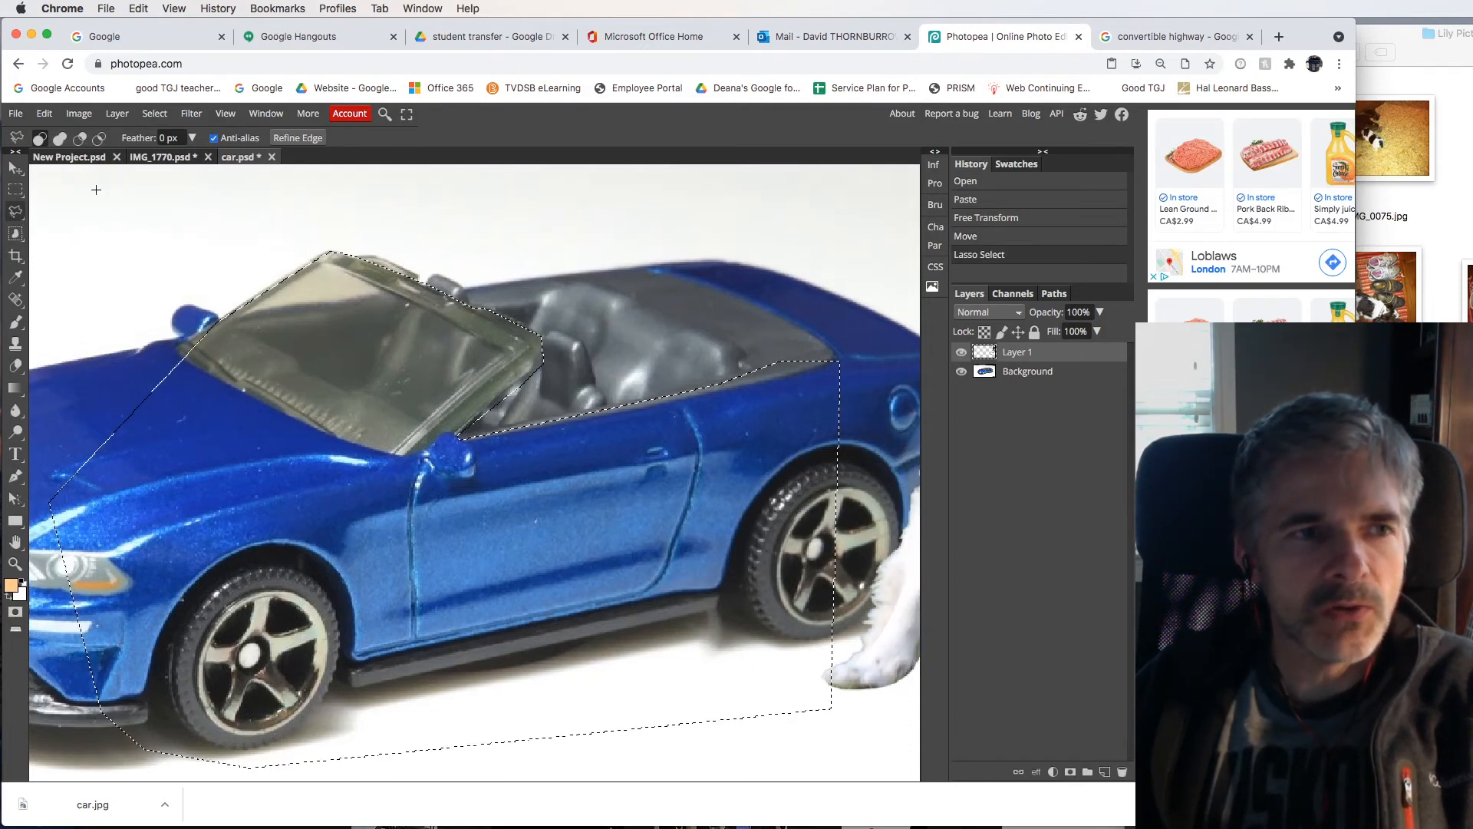
click(43, 113)
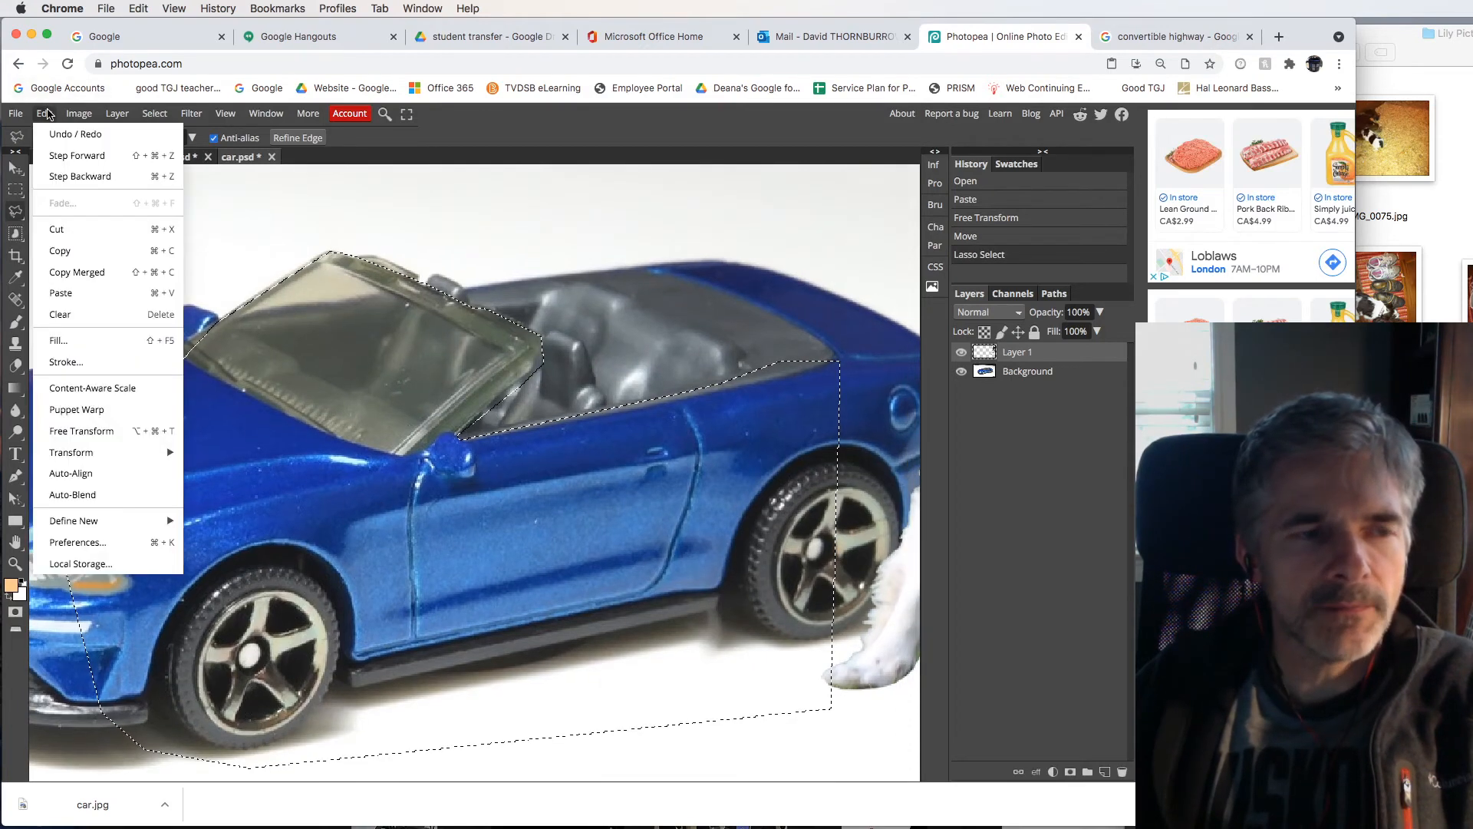
click(52, 252)
click(961, 373)
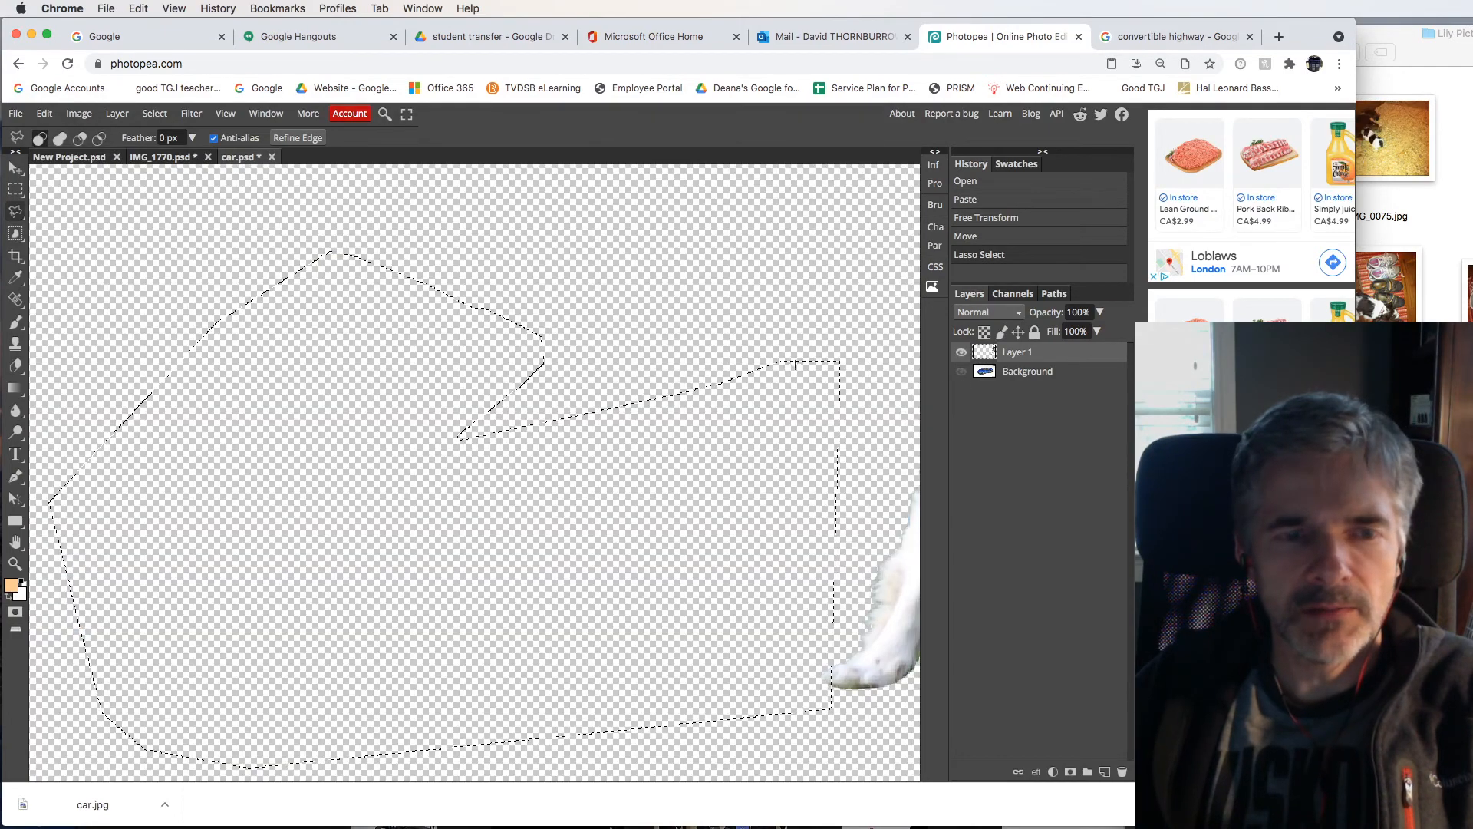
click(44, 113)
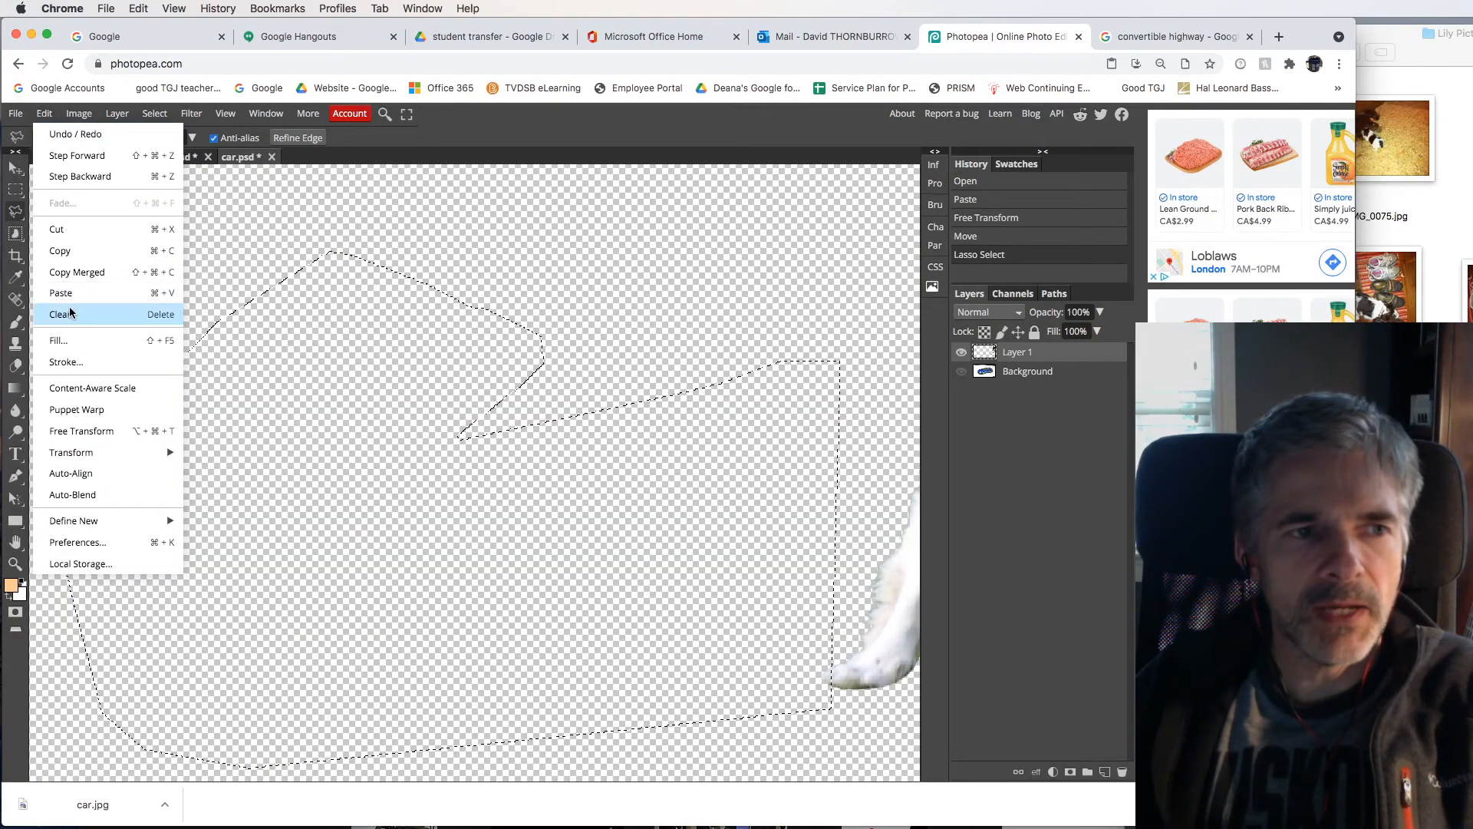
click(63, 289)
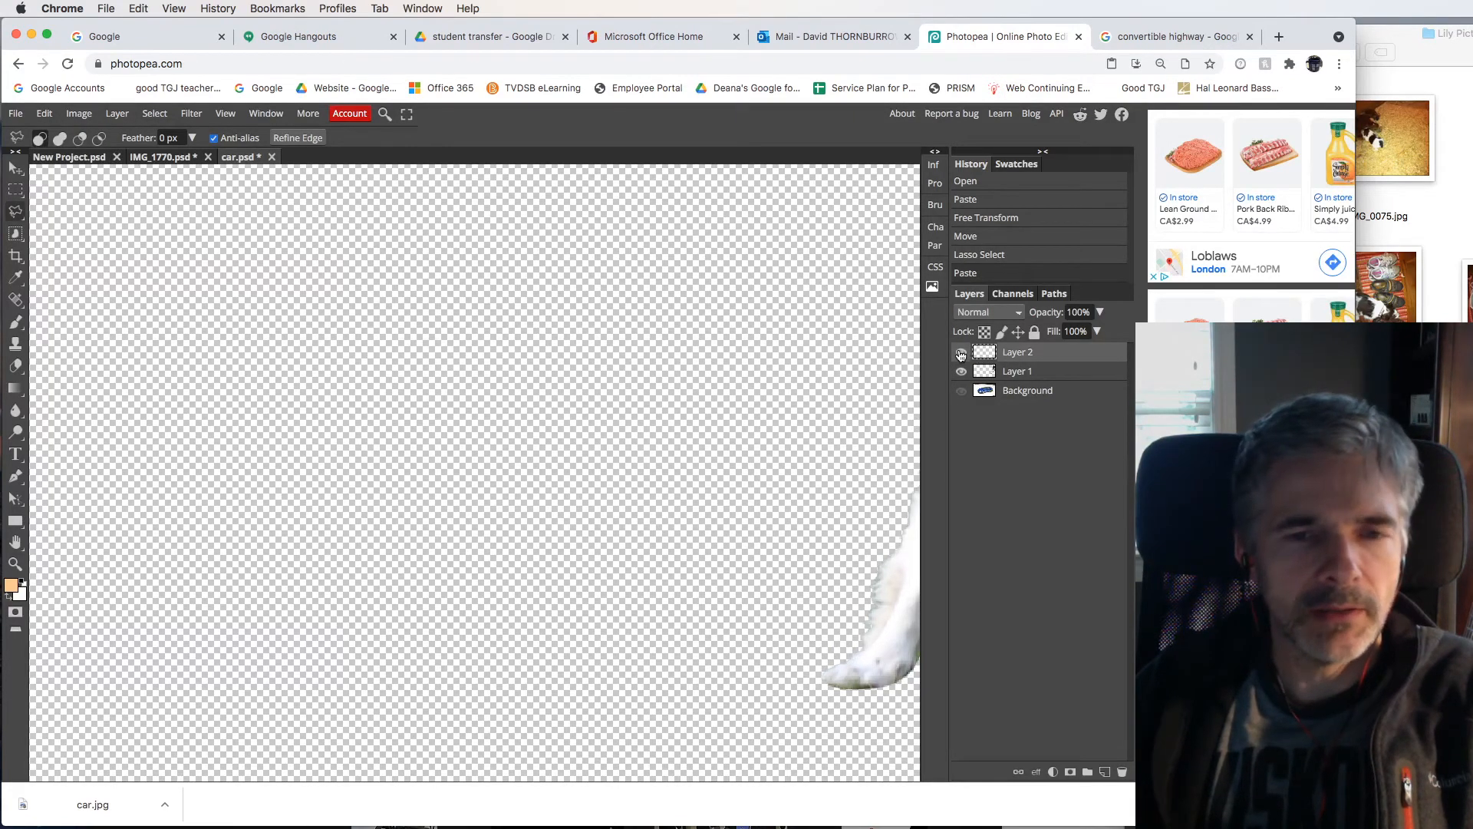
- Toggle the visibility of Layer 1 and Background to check the pasted content, and undo the paste
click(962, 375)
click(962, 391)
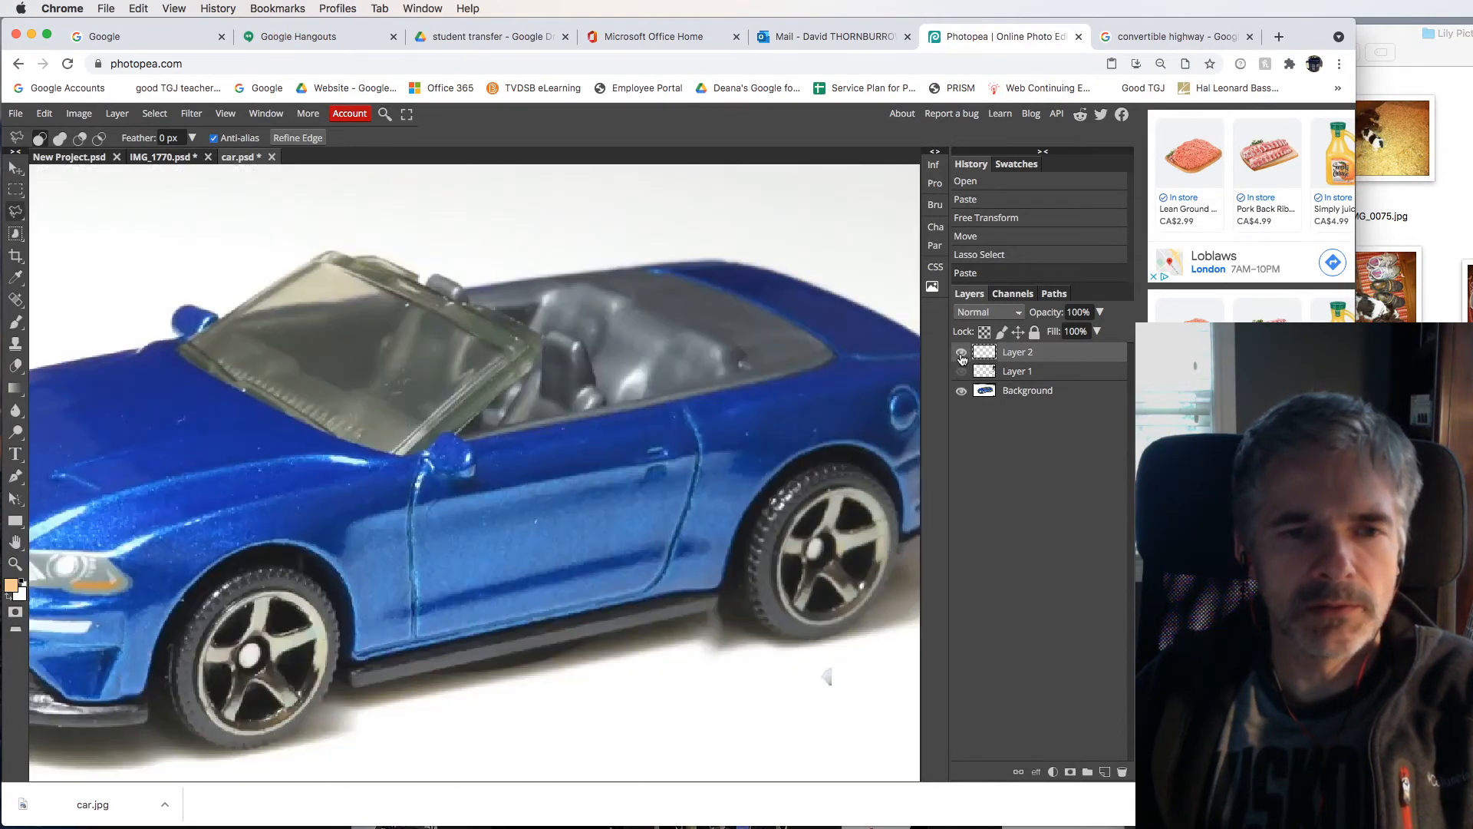
click(962, 391)
click(962, 372)
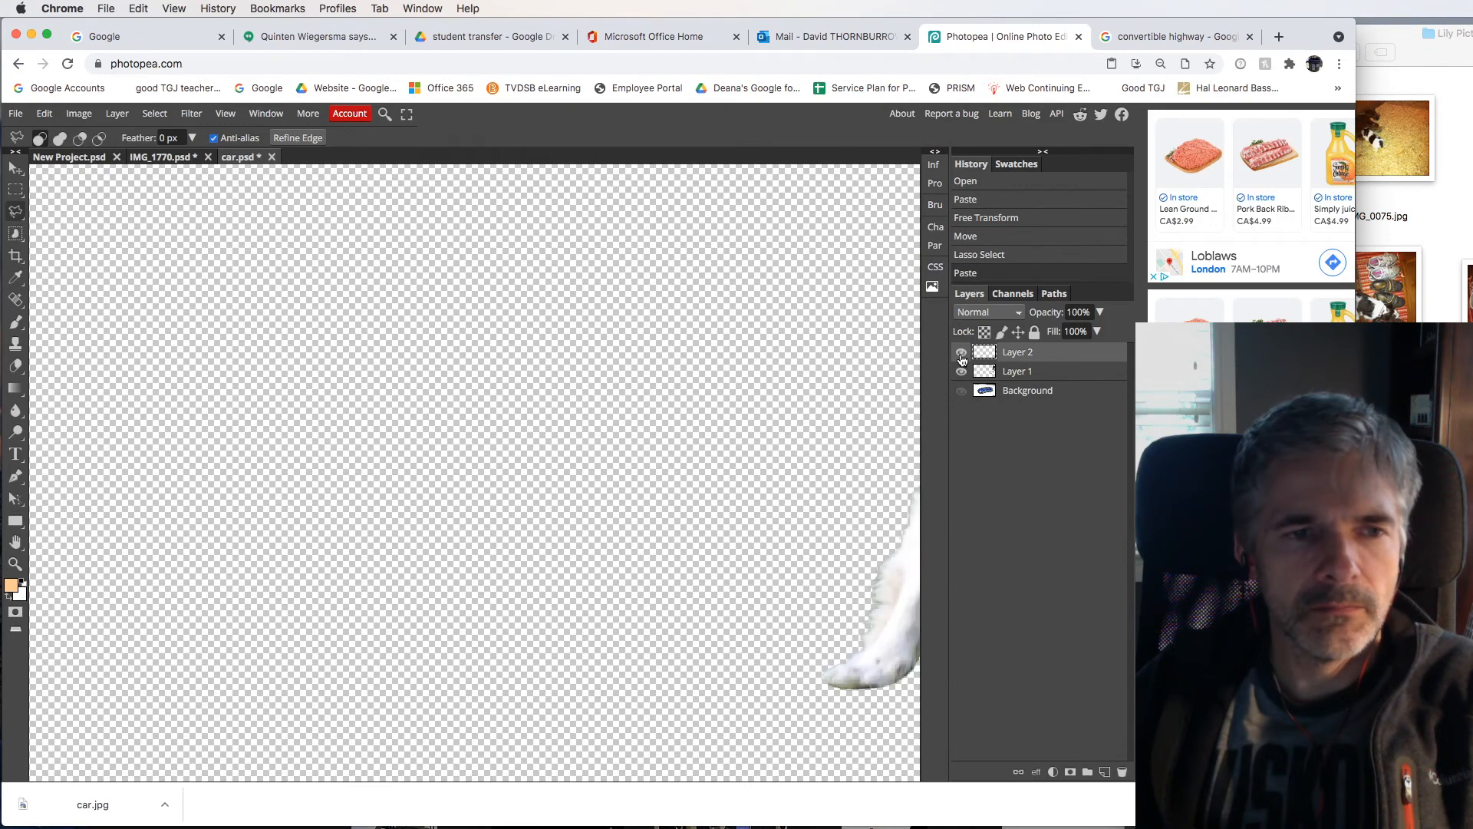
key(ctrl+z)
- Copy the selected car area from the Background layer and paste it as a new layer, with Layer 1 and Background hidden
click(960, 354)
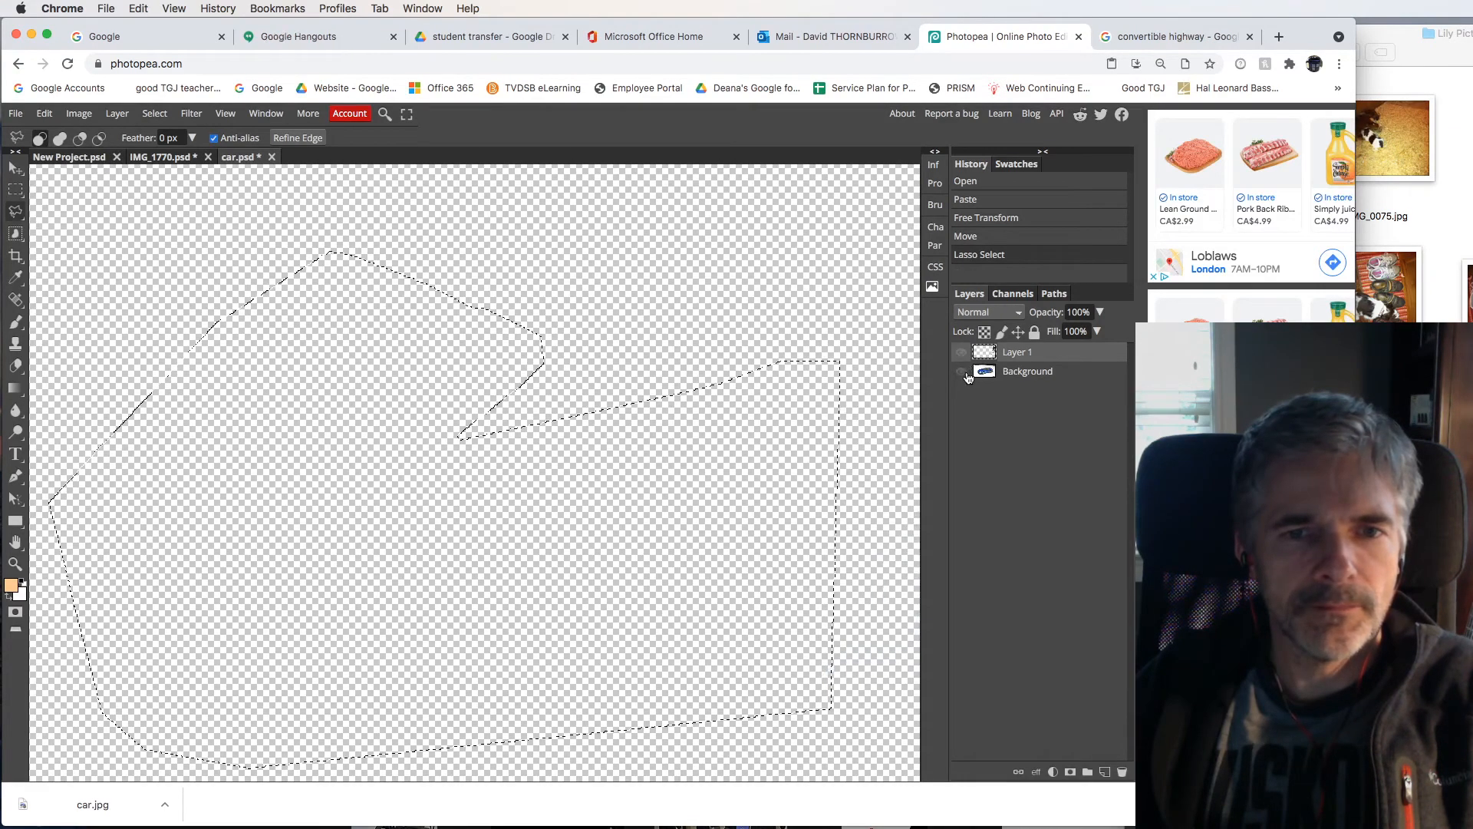
click(961, 372)
click(979, 371)
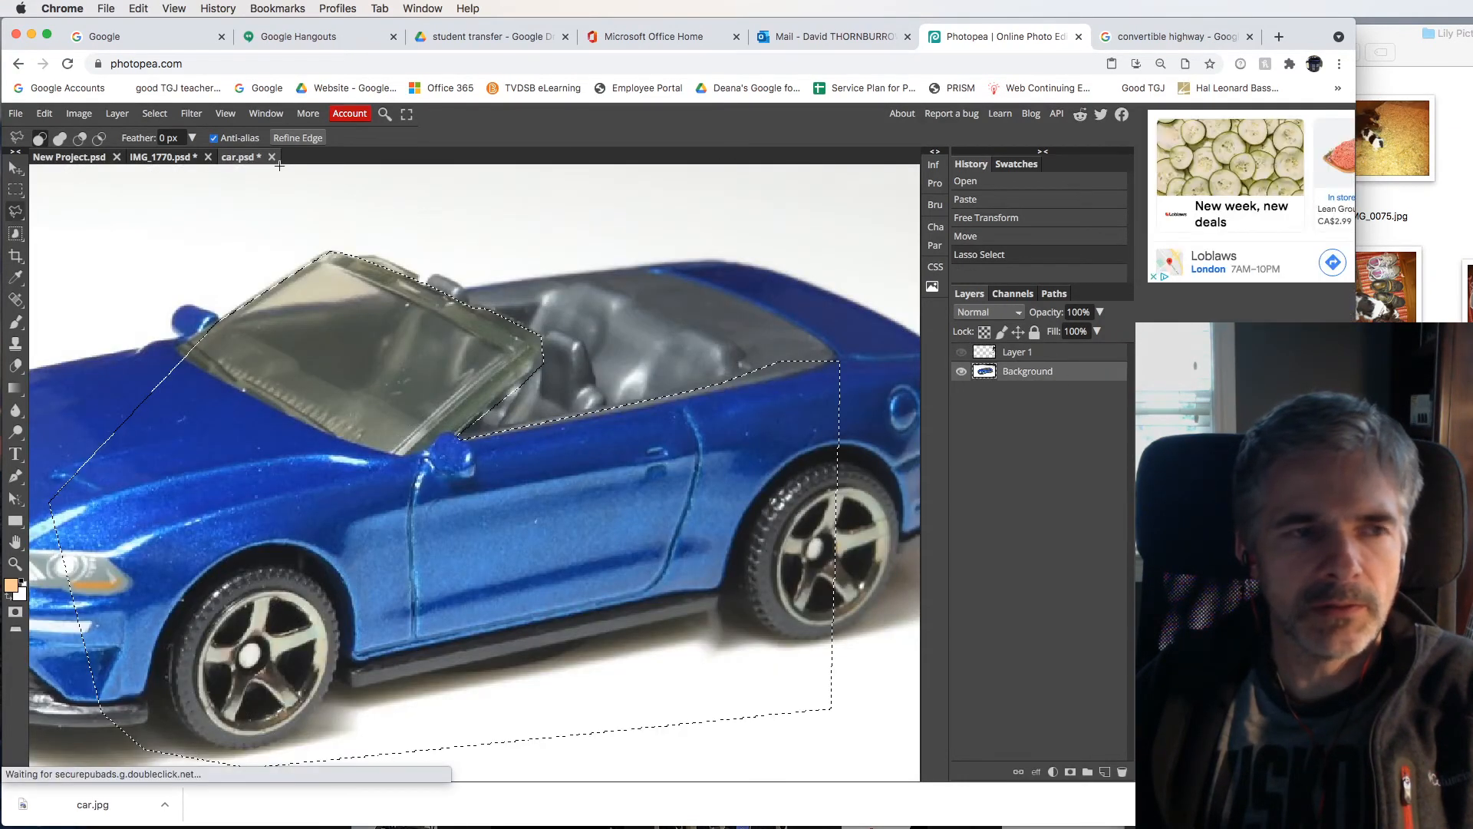
click(45, 115)
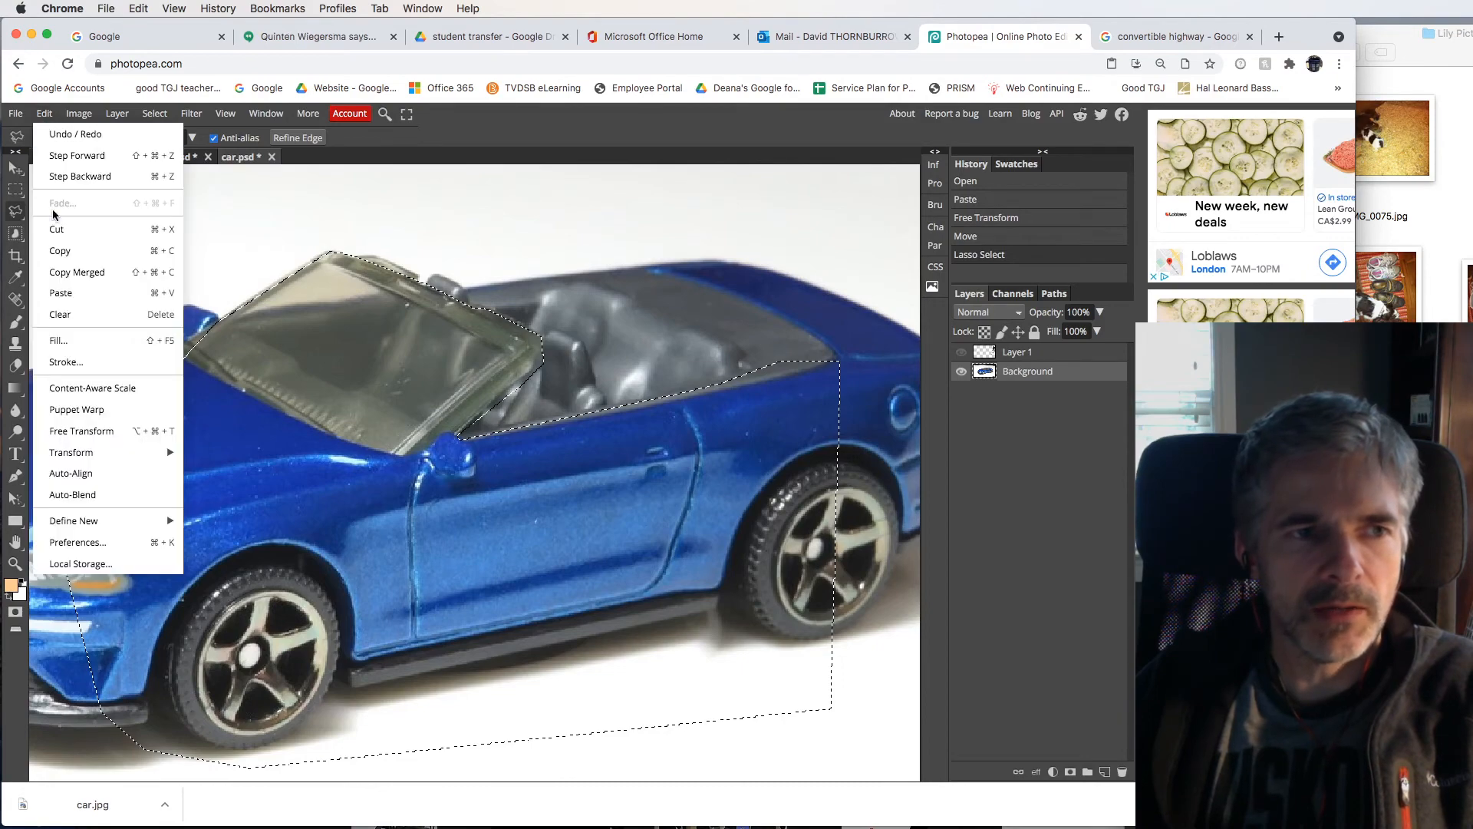
click(69, 251)
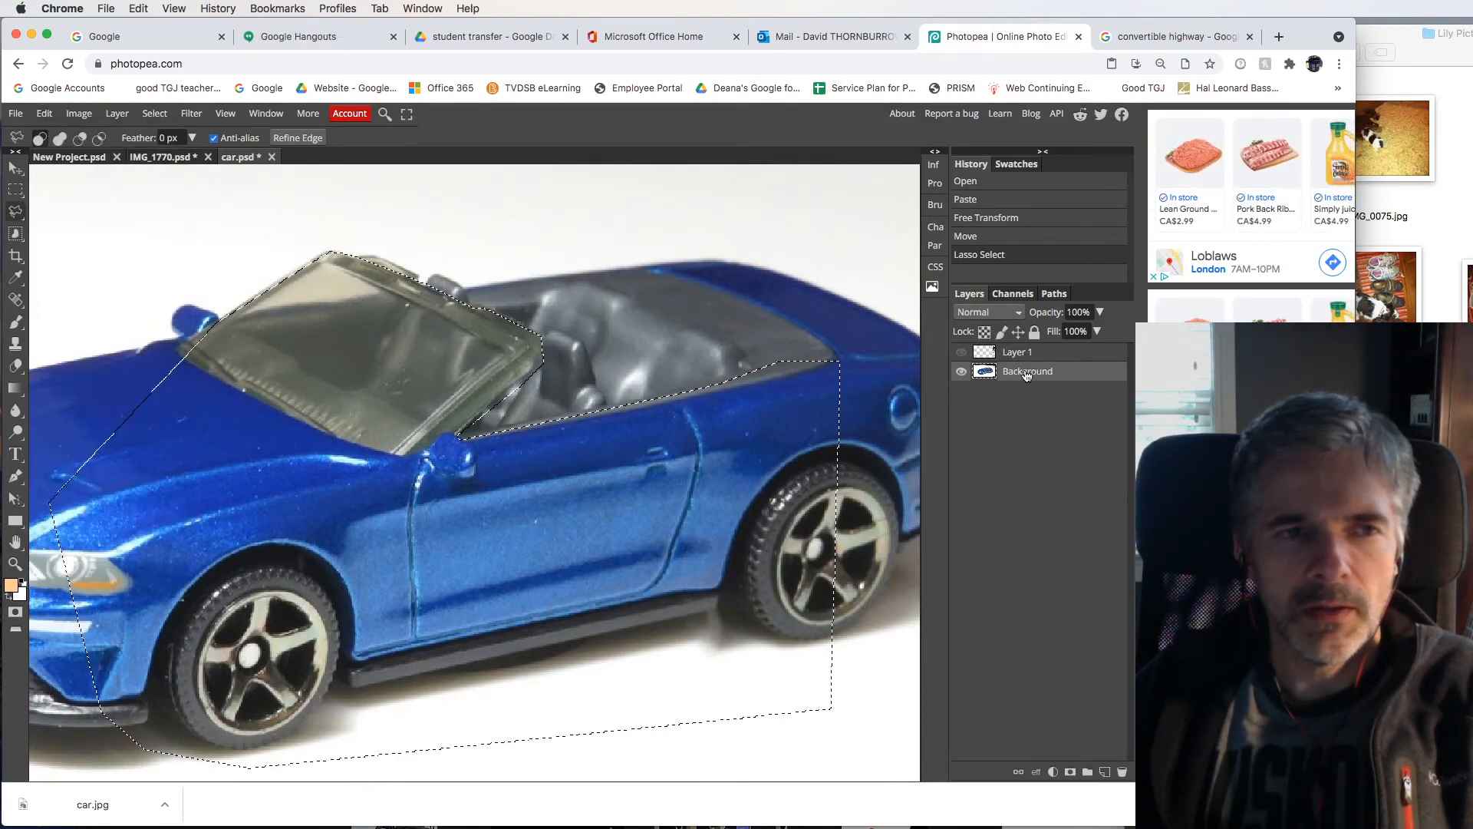
click(960, 372)
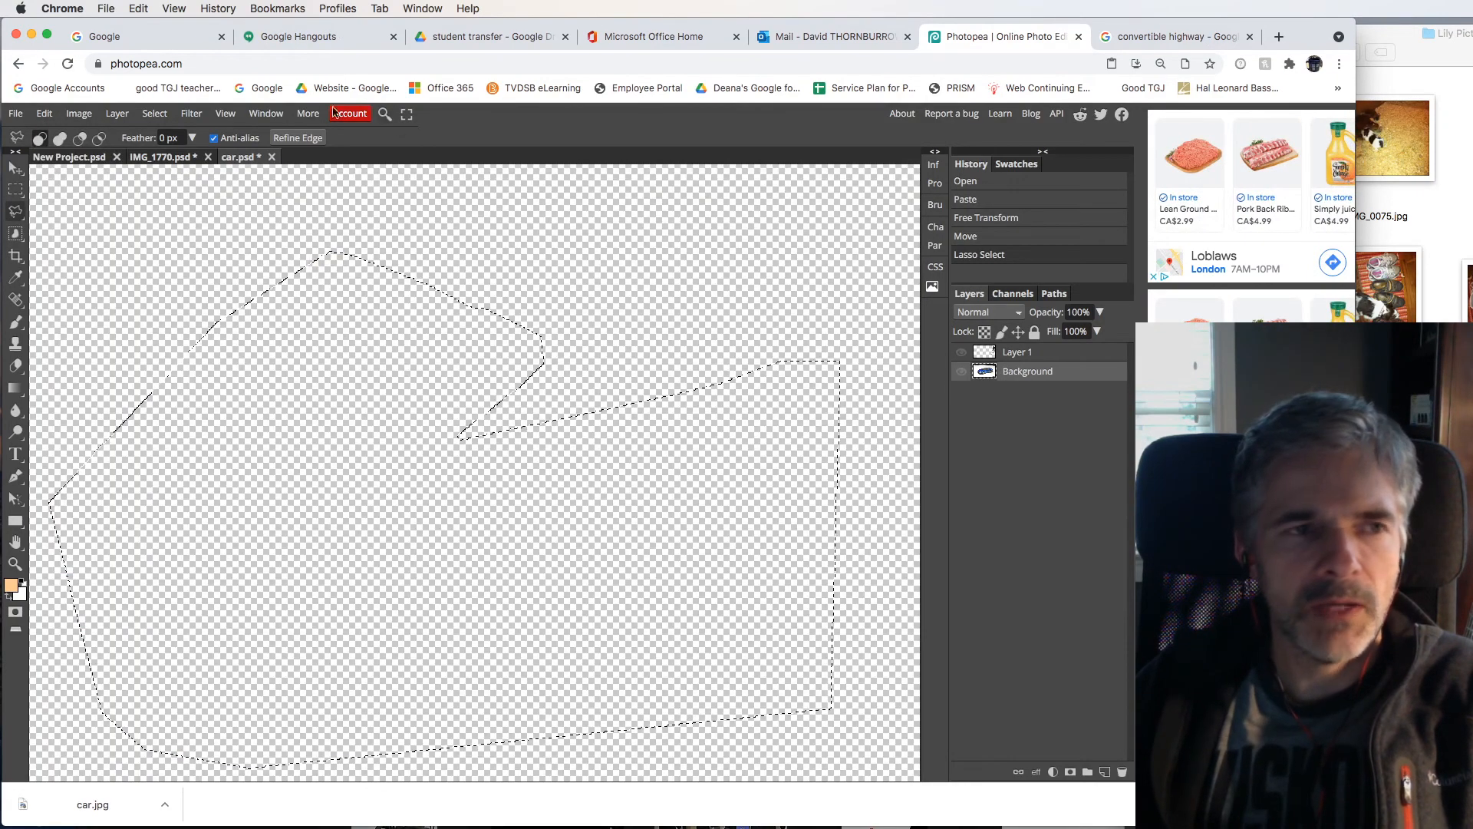
click(44, 115)
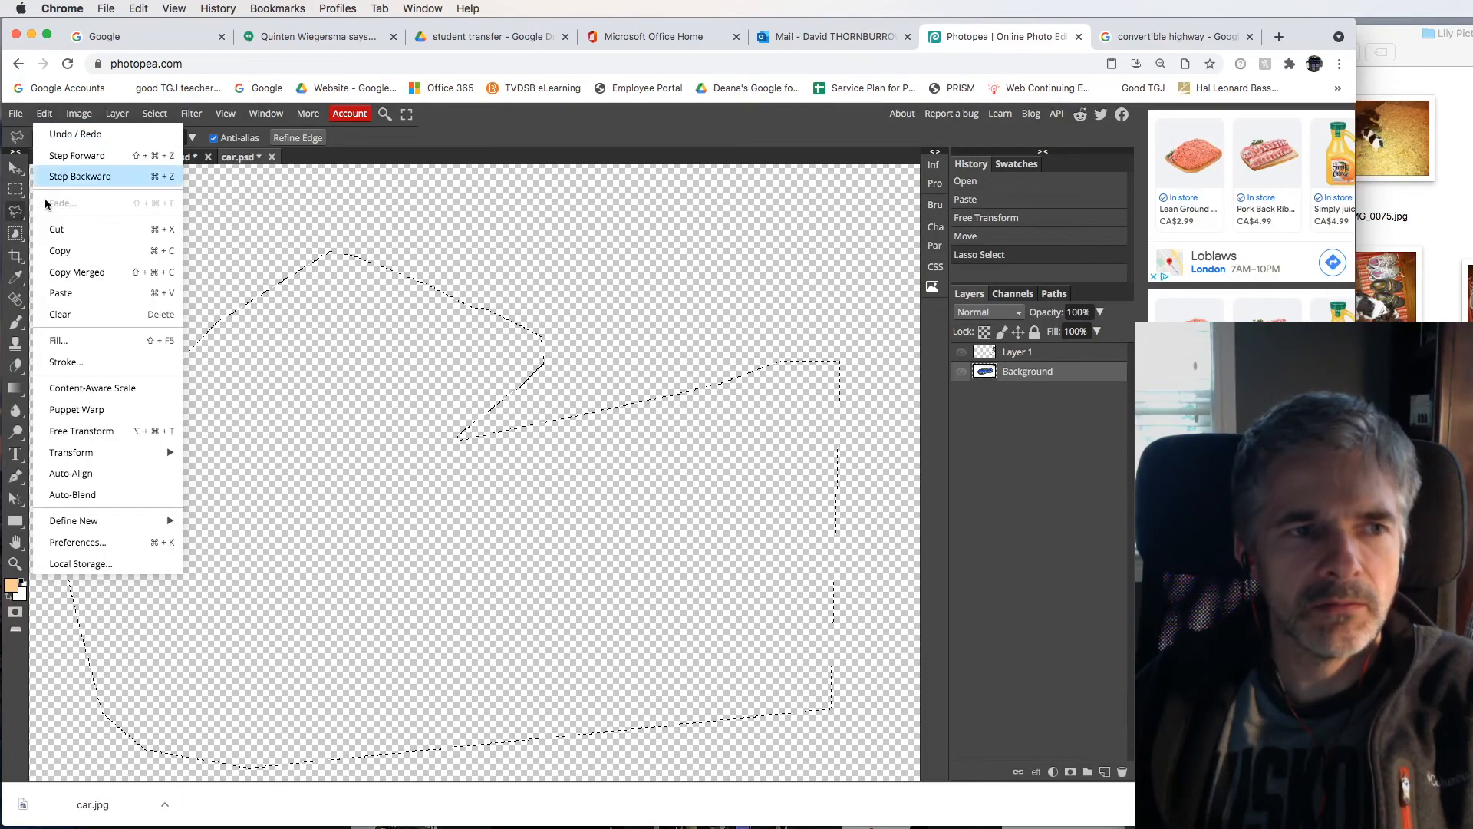
click(61, 293)
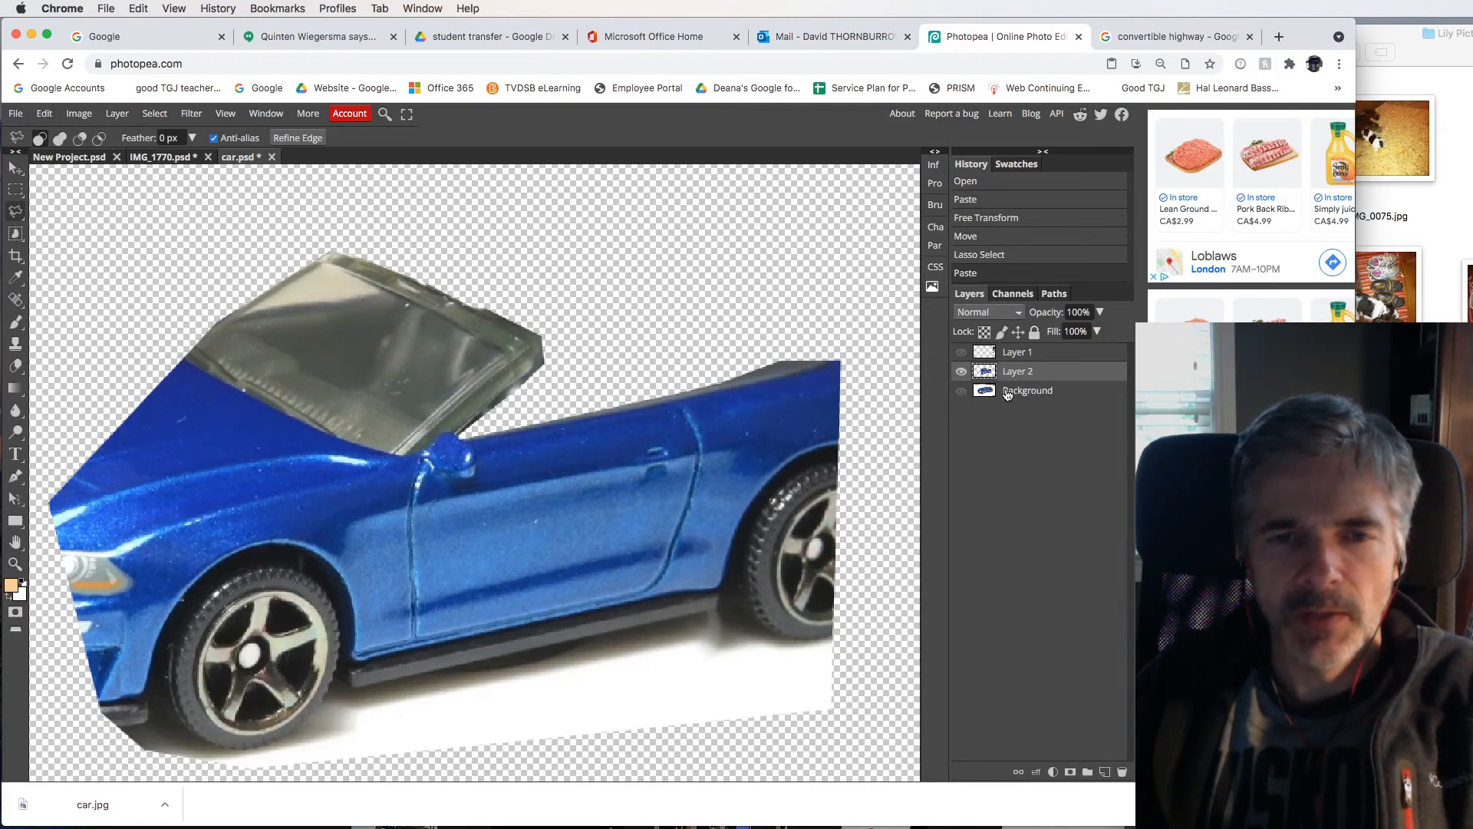
- Toggle the Background layer on and off to examine the pasted car cutout, leave it hidden, and show the dog layer
click(961, 393)
click(960, 393)
click(961, 393)
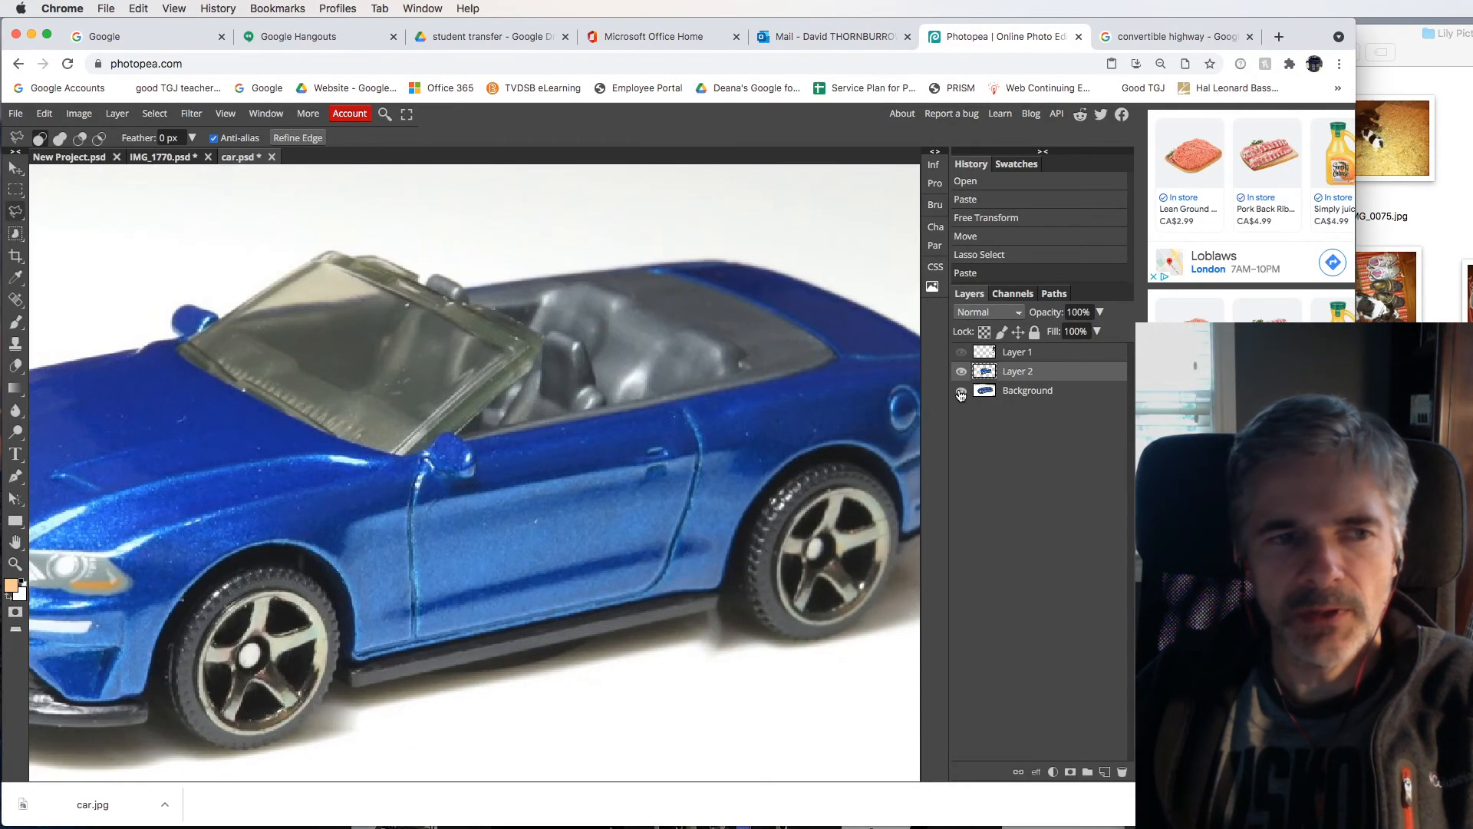
click(960, 393)
click(960, 393)
click(961, 393)
click(961, 393)
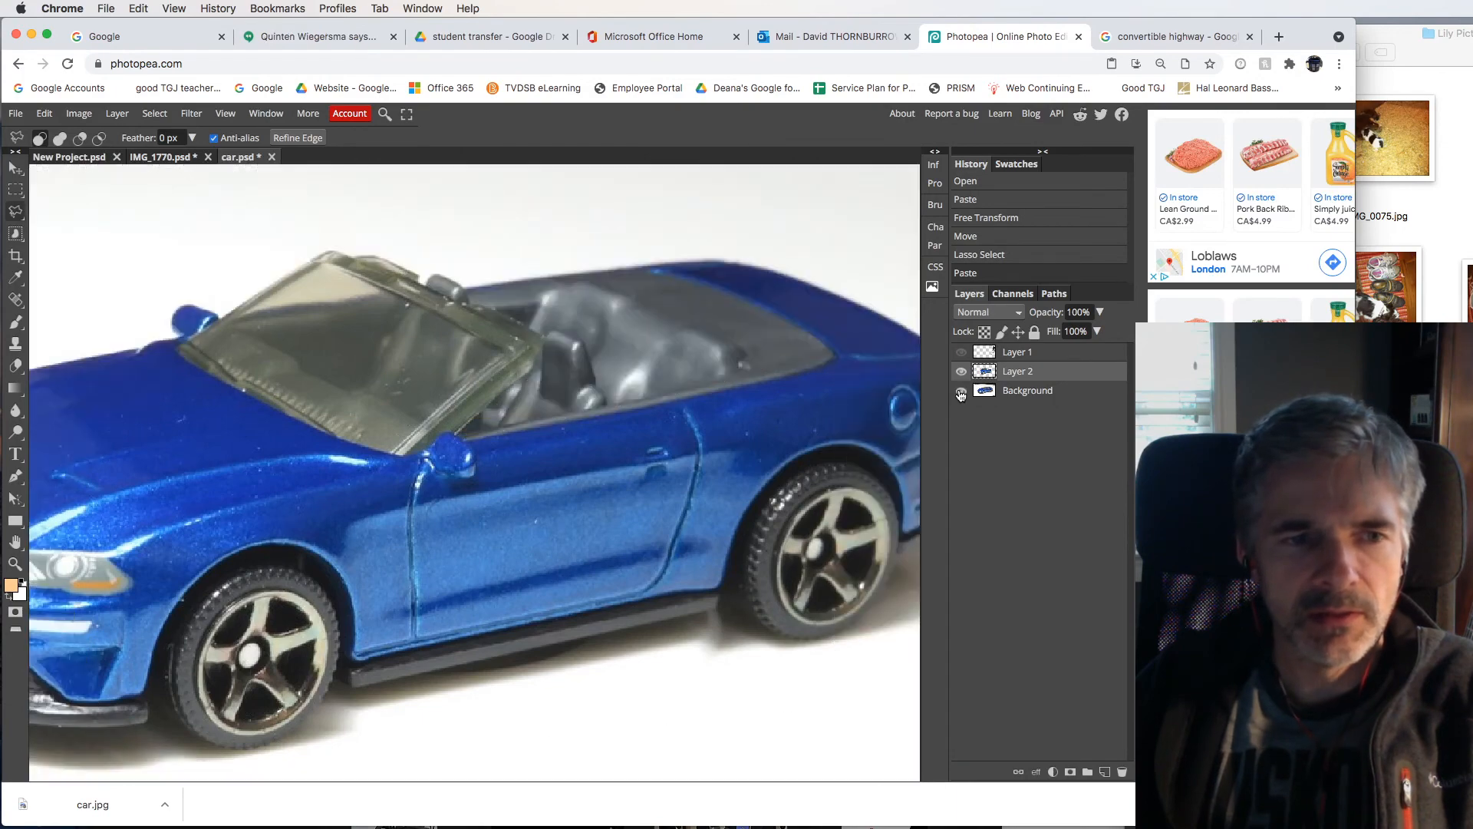
click(962, 393)
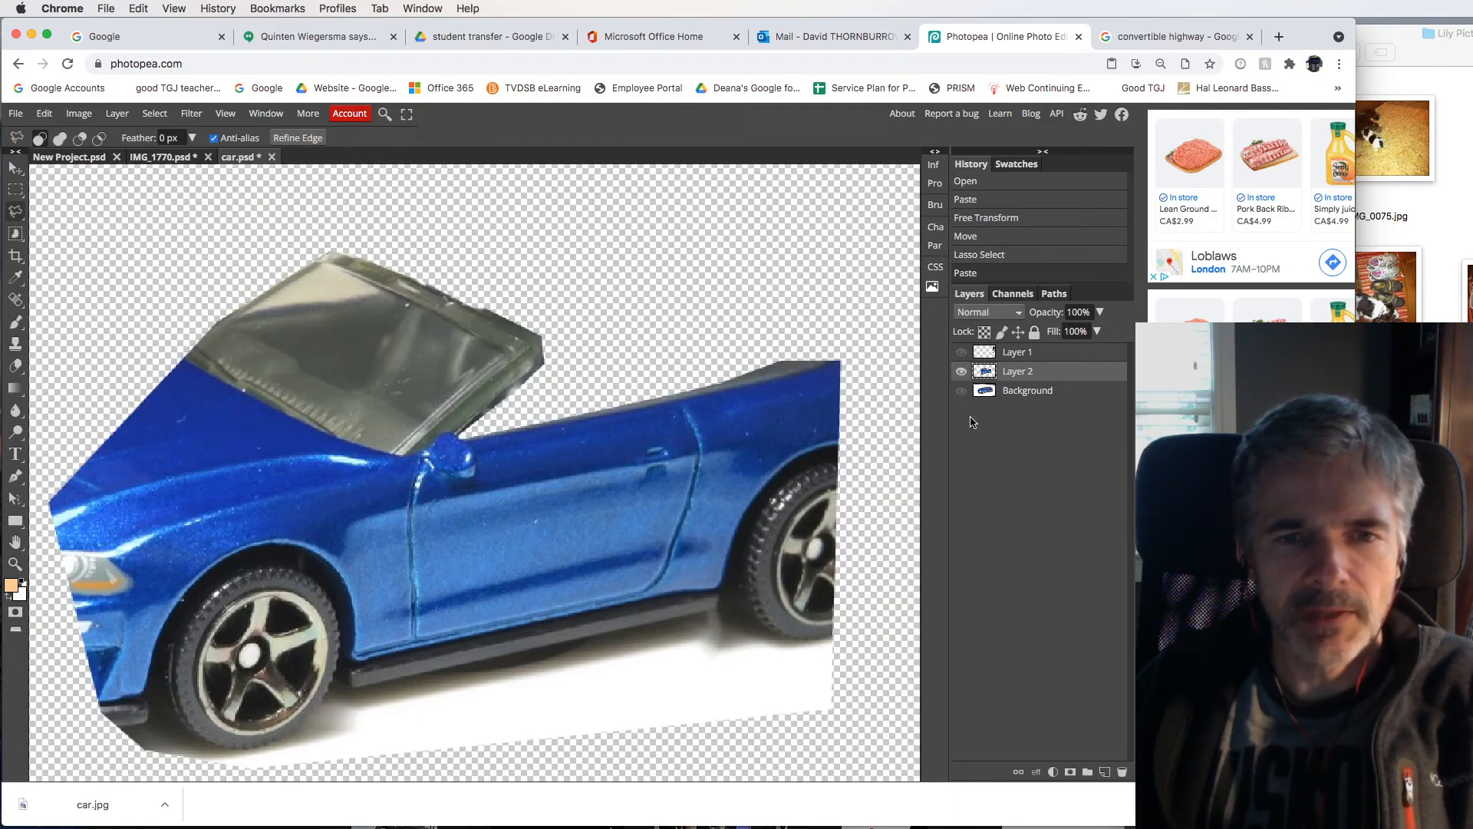
click(962, 394)
click(962, 393)
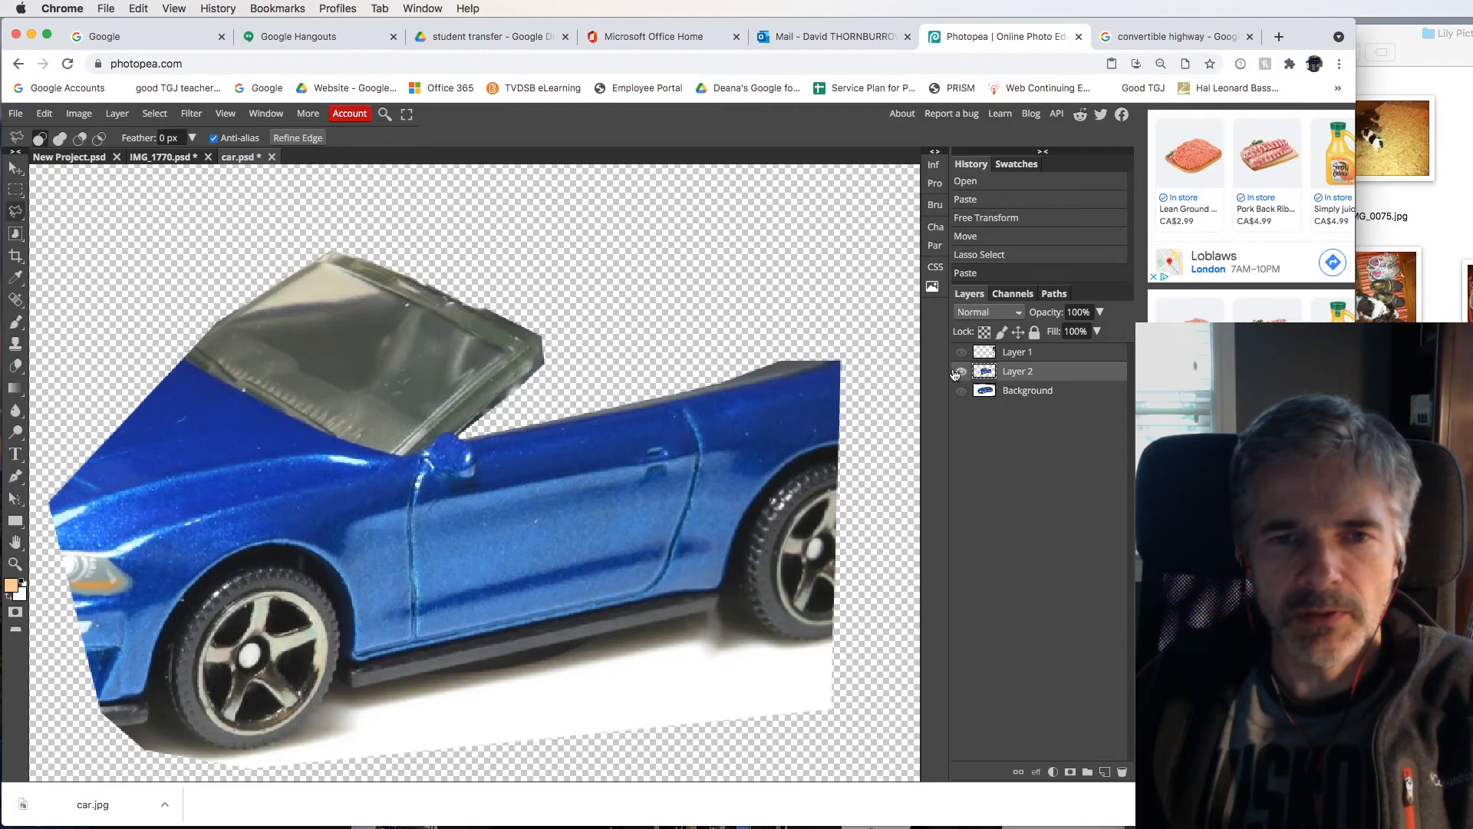
click(962, 354)
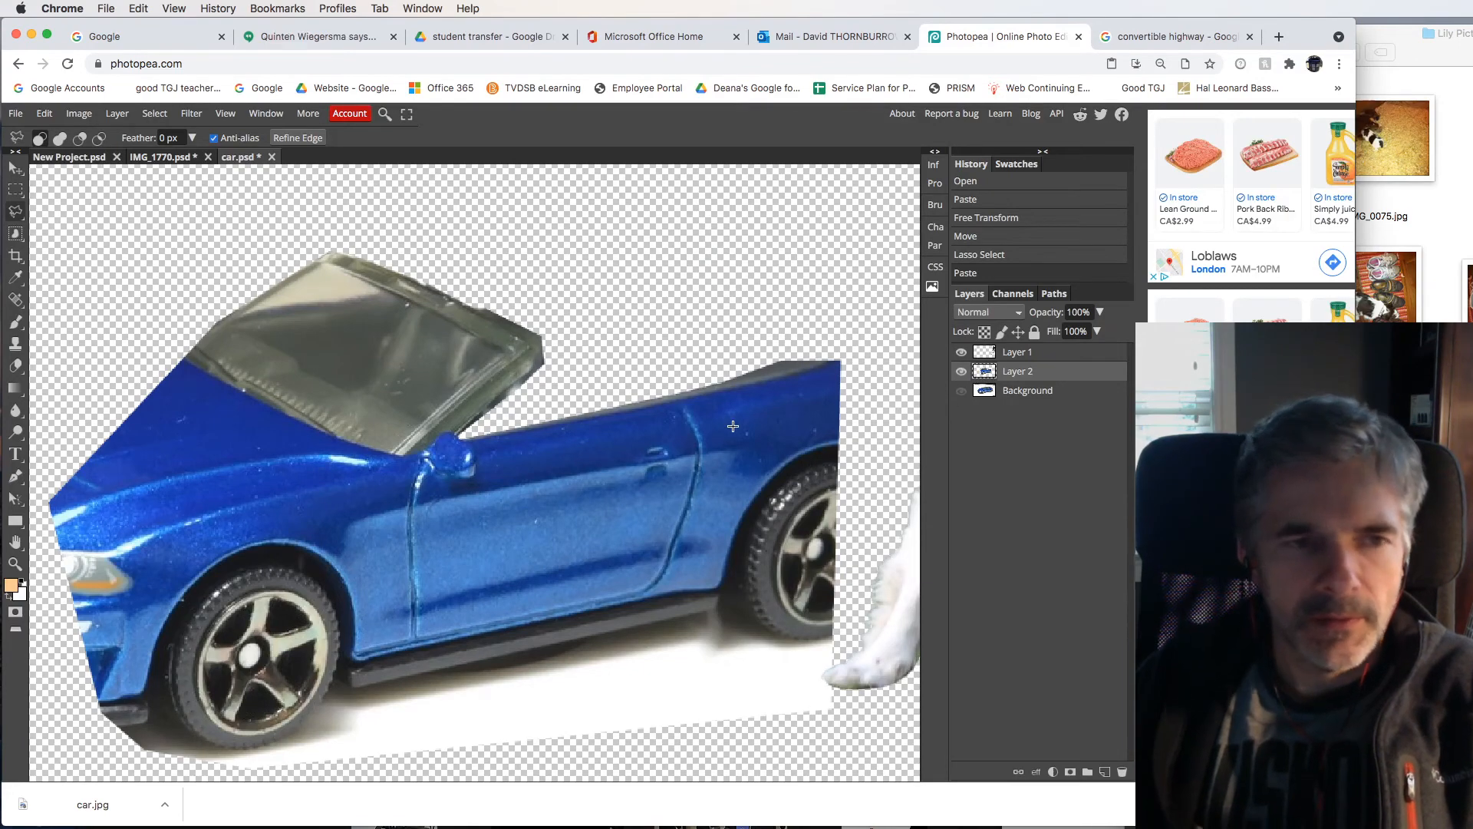
- Move the dog on Layer 1 onto the convertible's seating area behind the windshield
key(super+0)
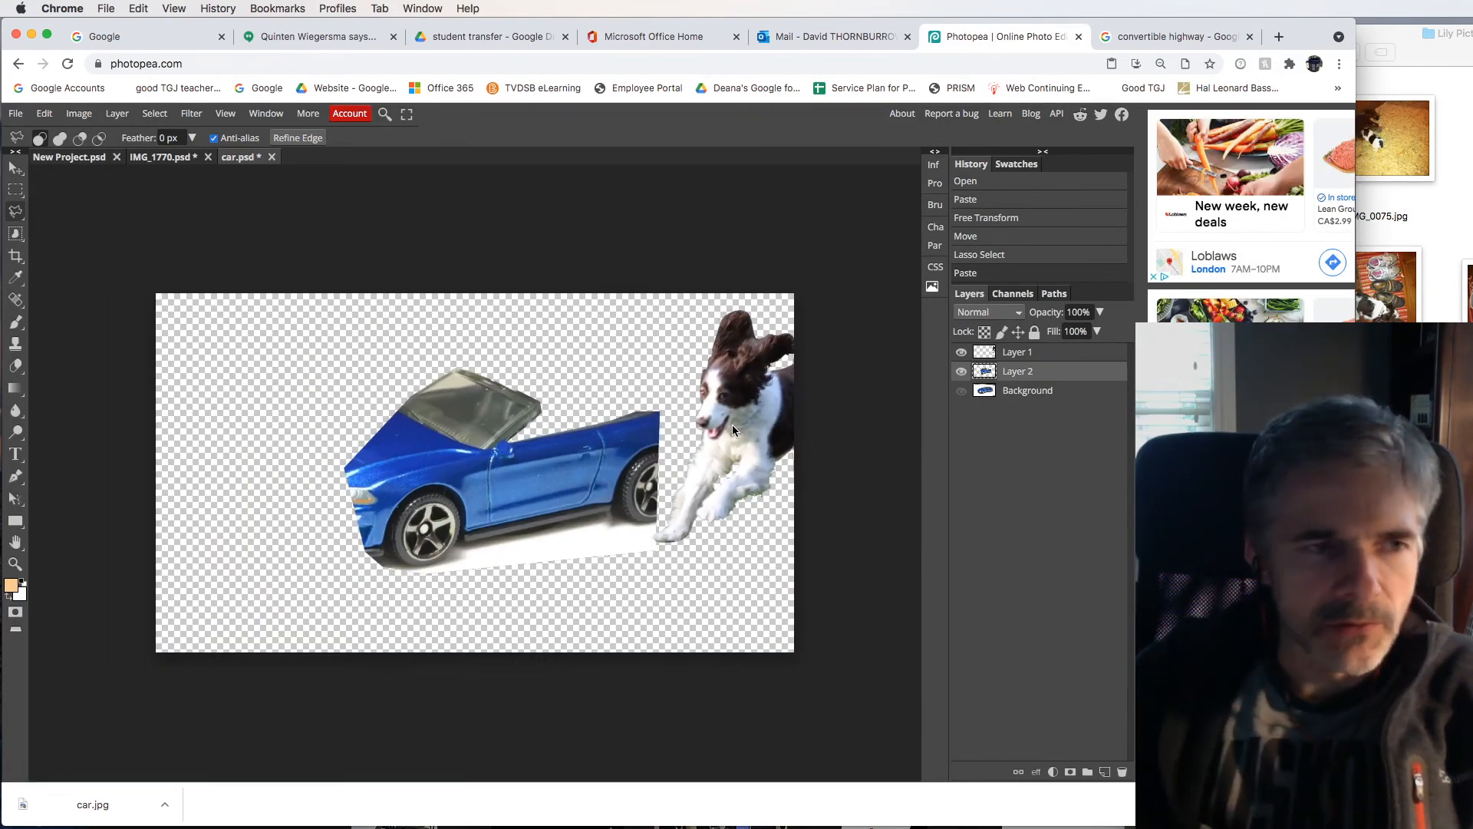
click(16, 172)
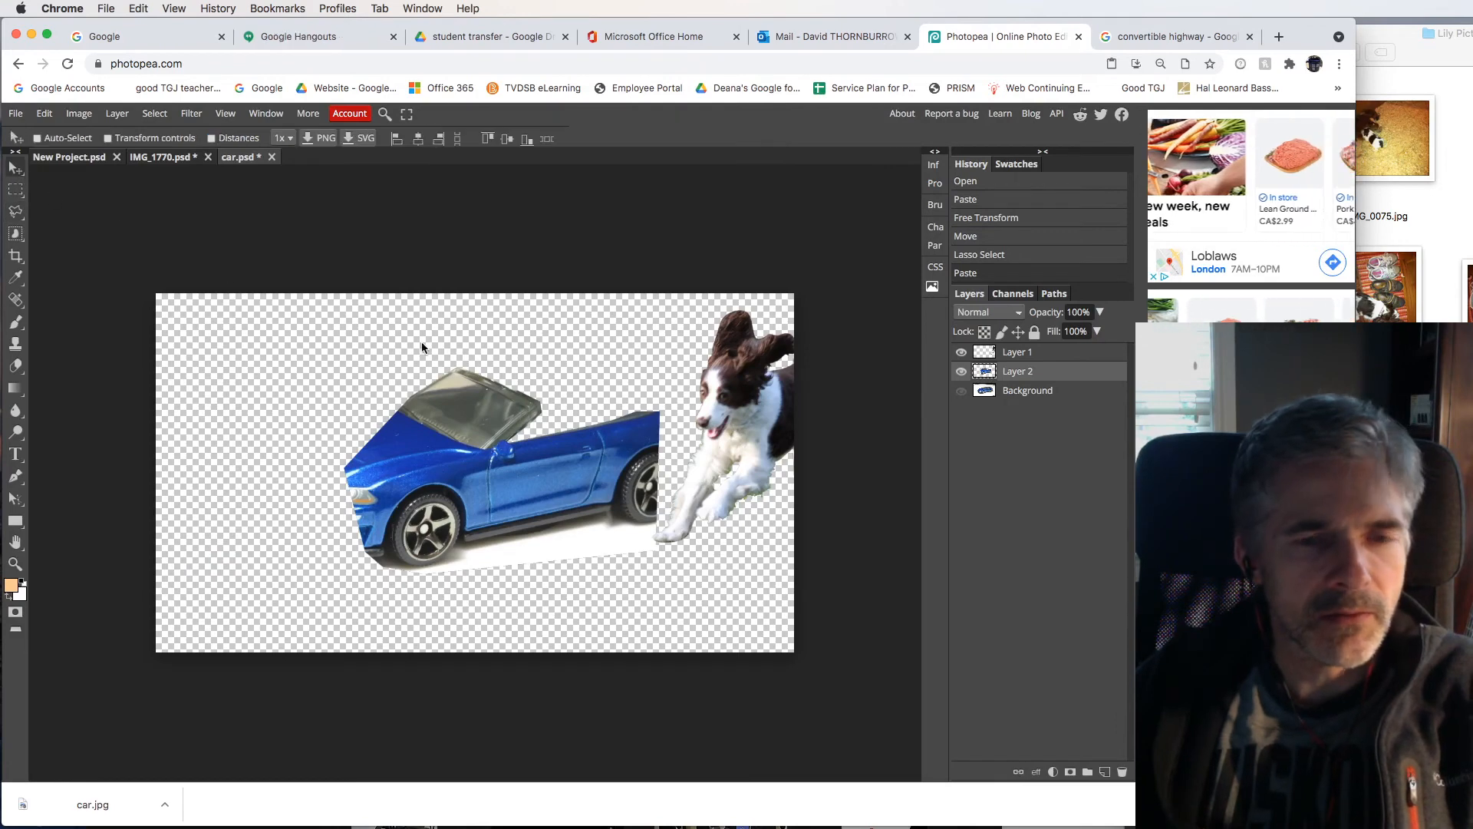
click(1018, 352)
drag(743, 386, 528, 382)
- Place Layer 1 below Layer 2, nudge the dog slightly lower in the seat, and show the Background layer
drag(1025, 355, 1029, 384)
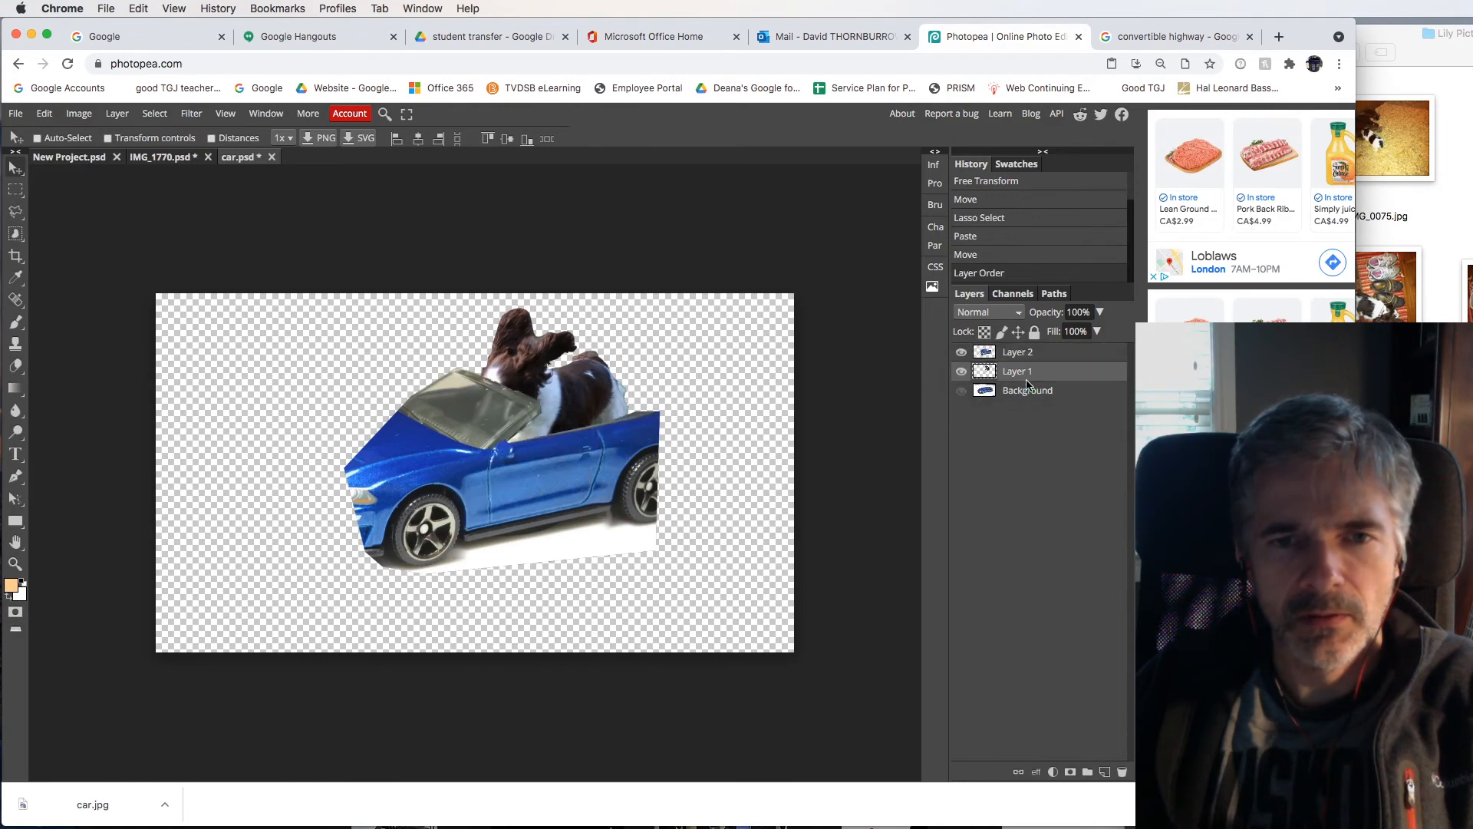
drag(581, 389, 577, 393)
click(961, 391)
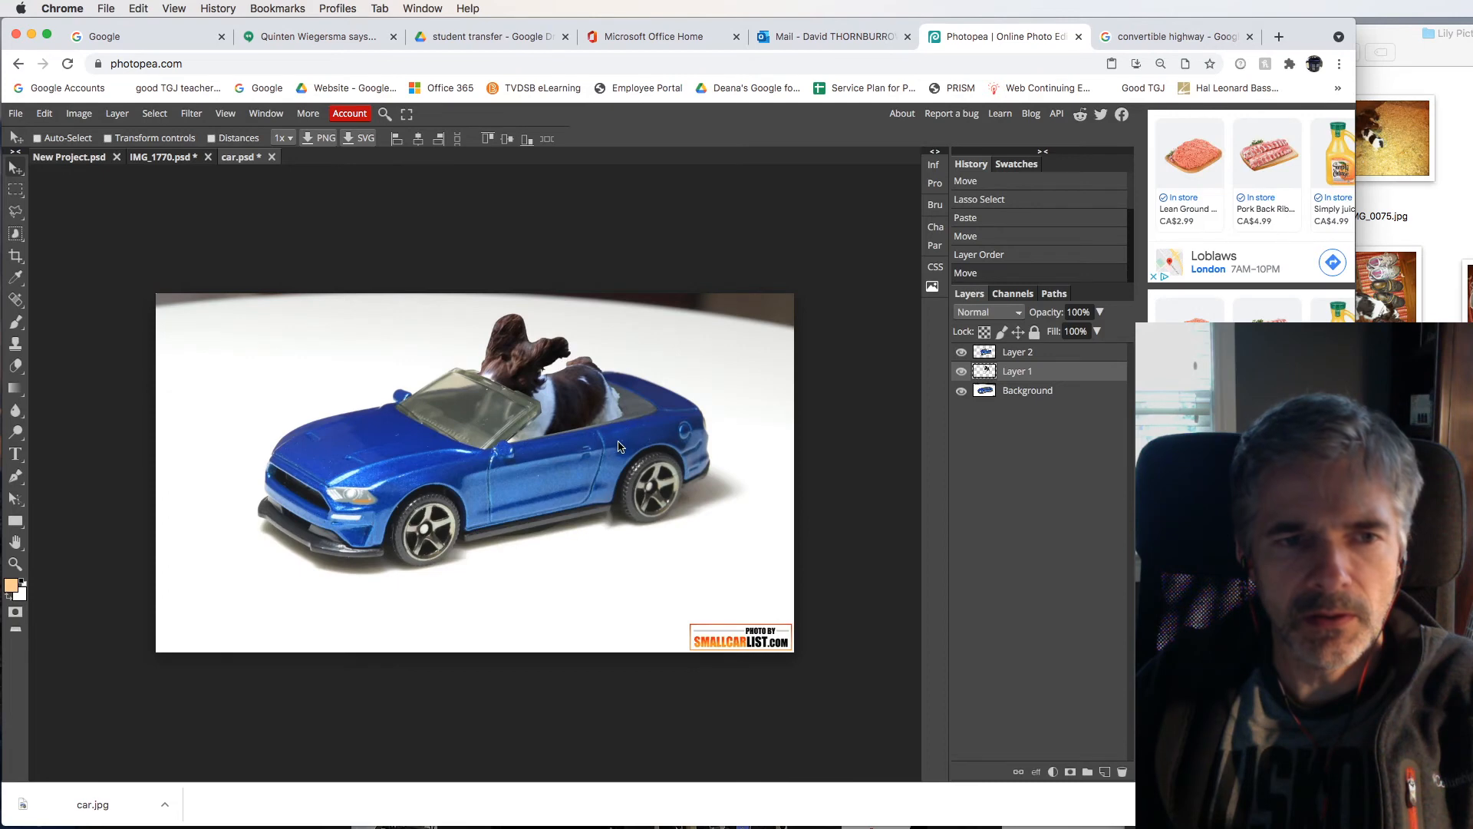
- Outline the windshield glass inside its frame with the lasso, following the dashboard edge along the lower side
click(14, 563)
click(516, 436)
click(518, 438)
click(519, 438)
click(580, 471)
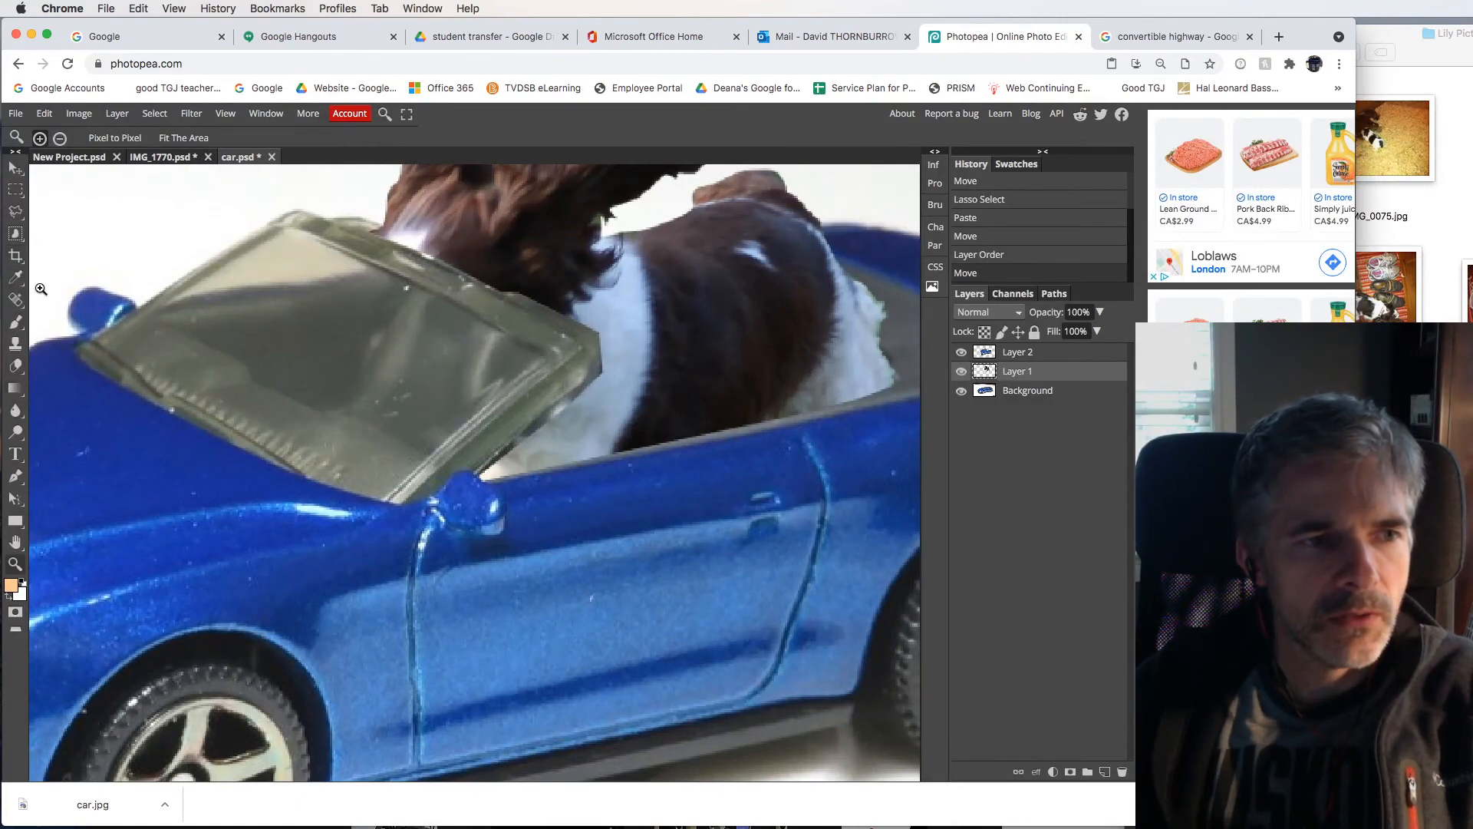
click(16, 210)
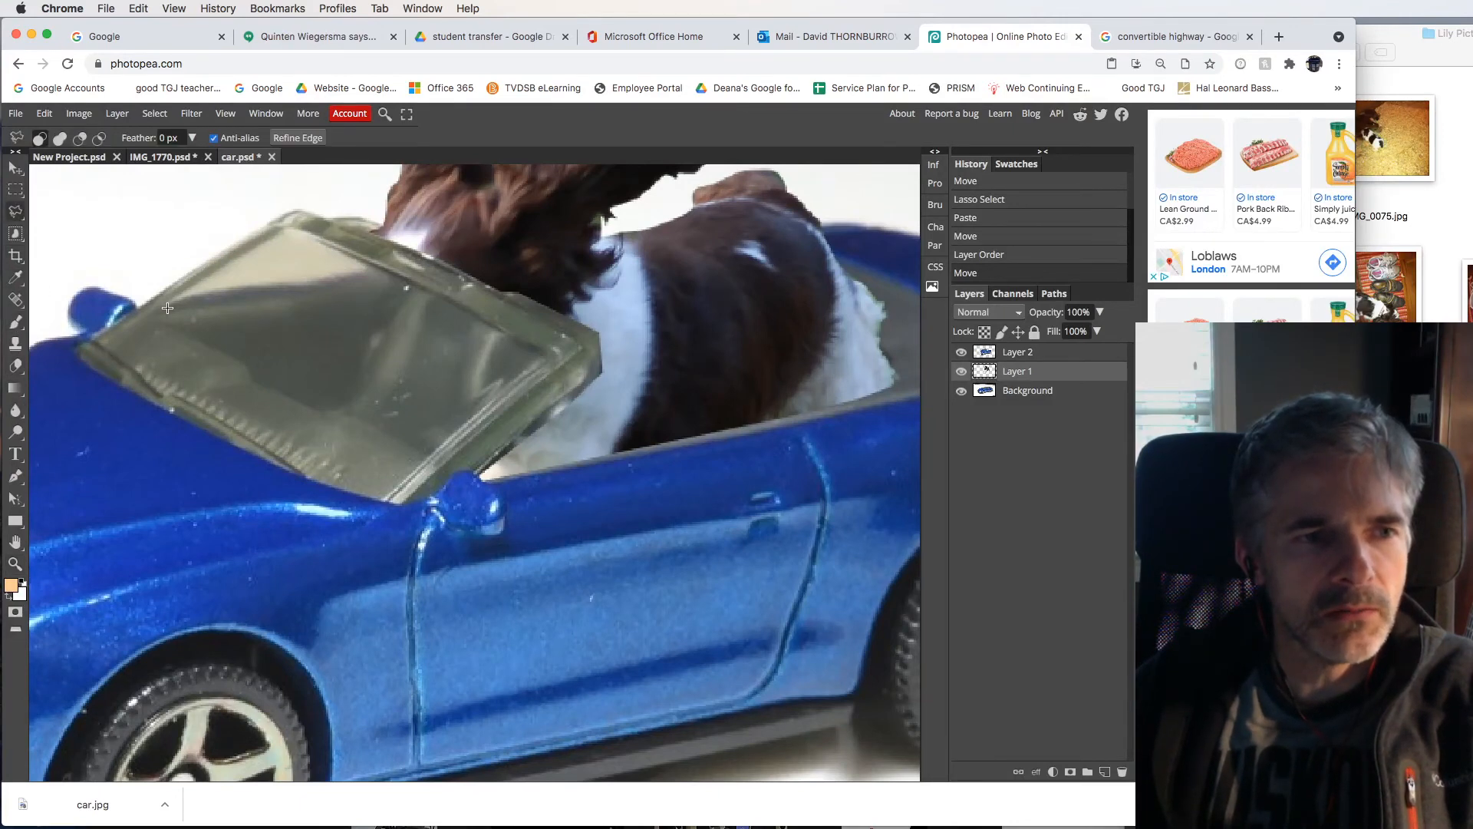
click(296, 230)
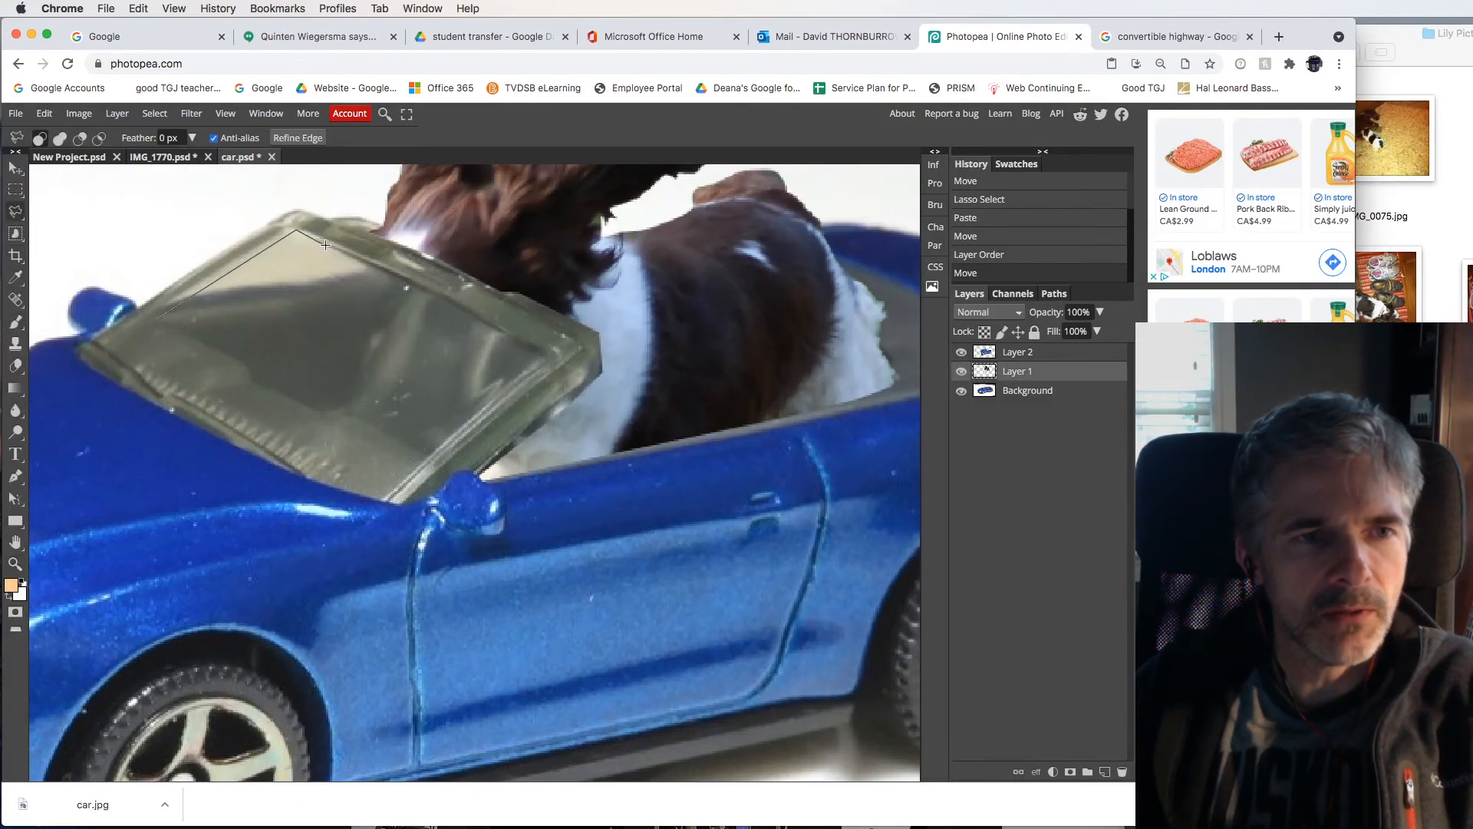
click(539, 353)
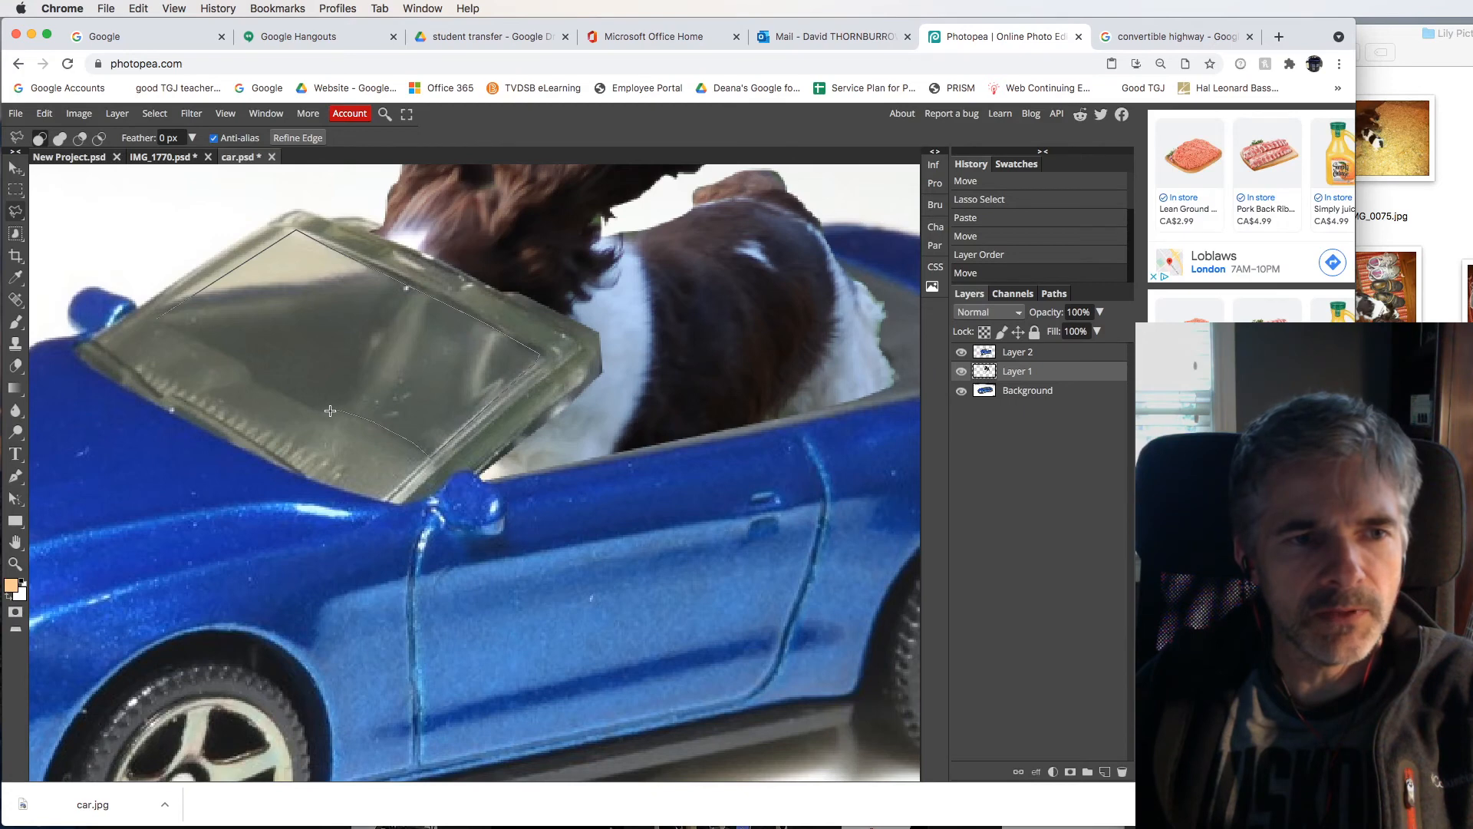
click(248, 376)
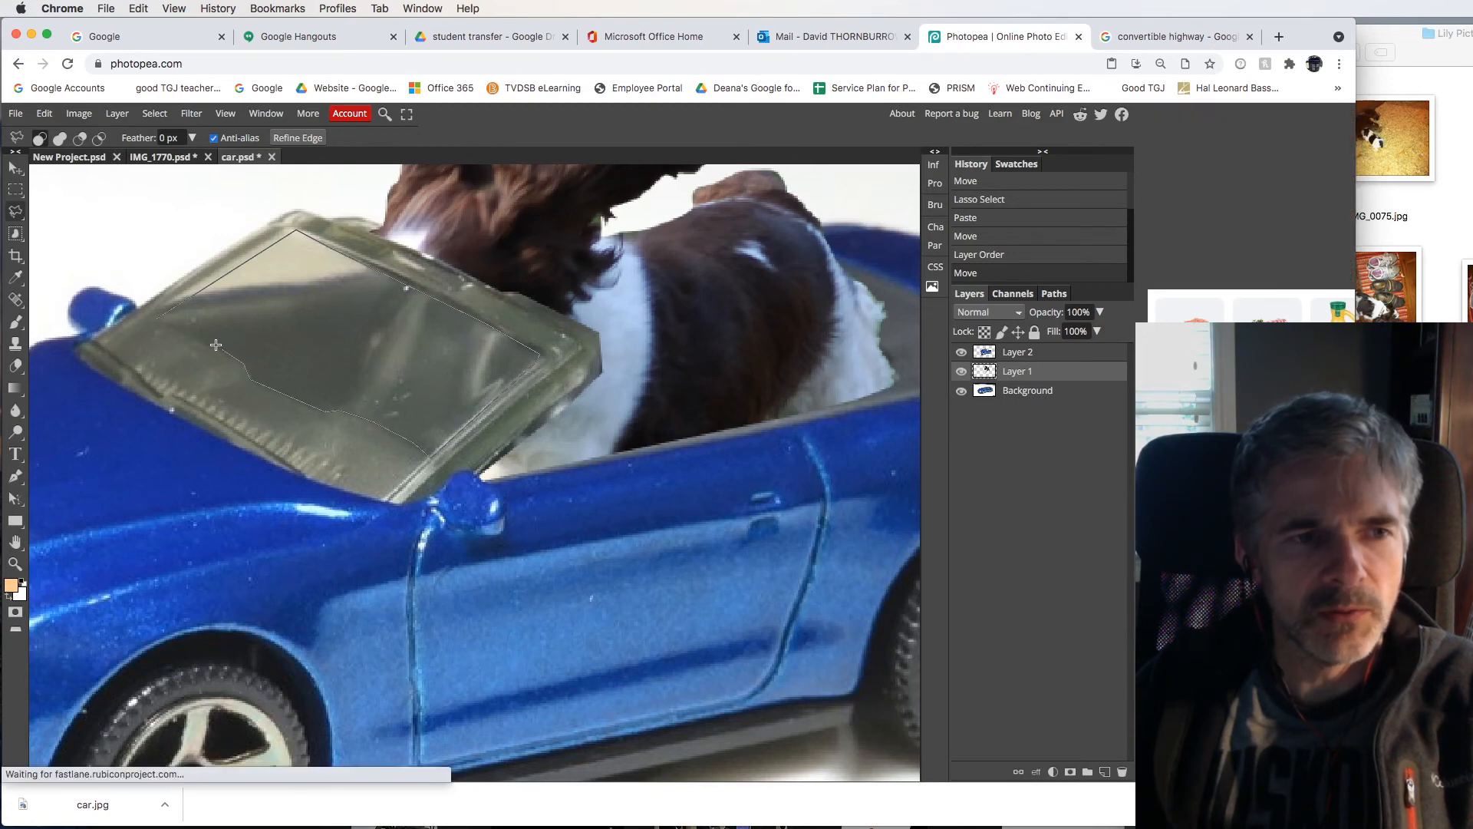
click(158, 318)
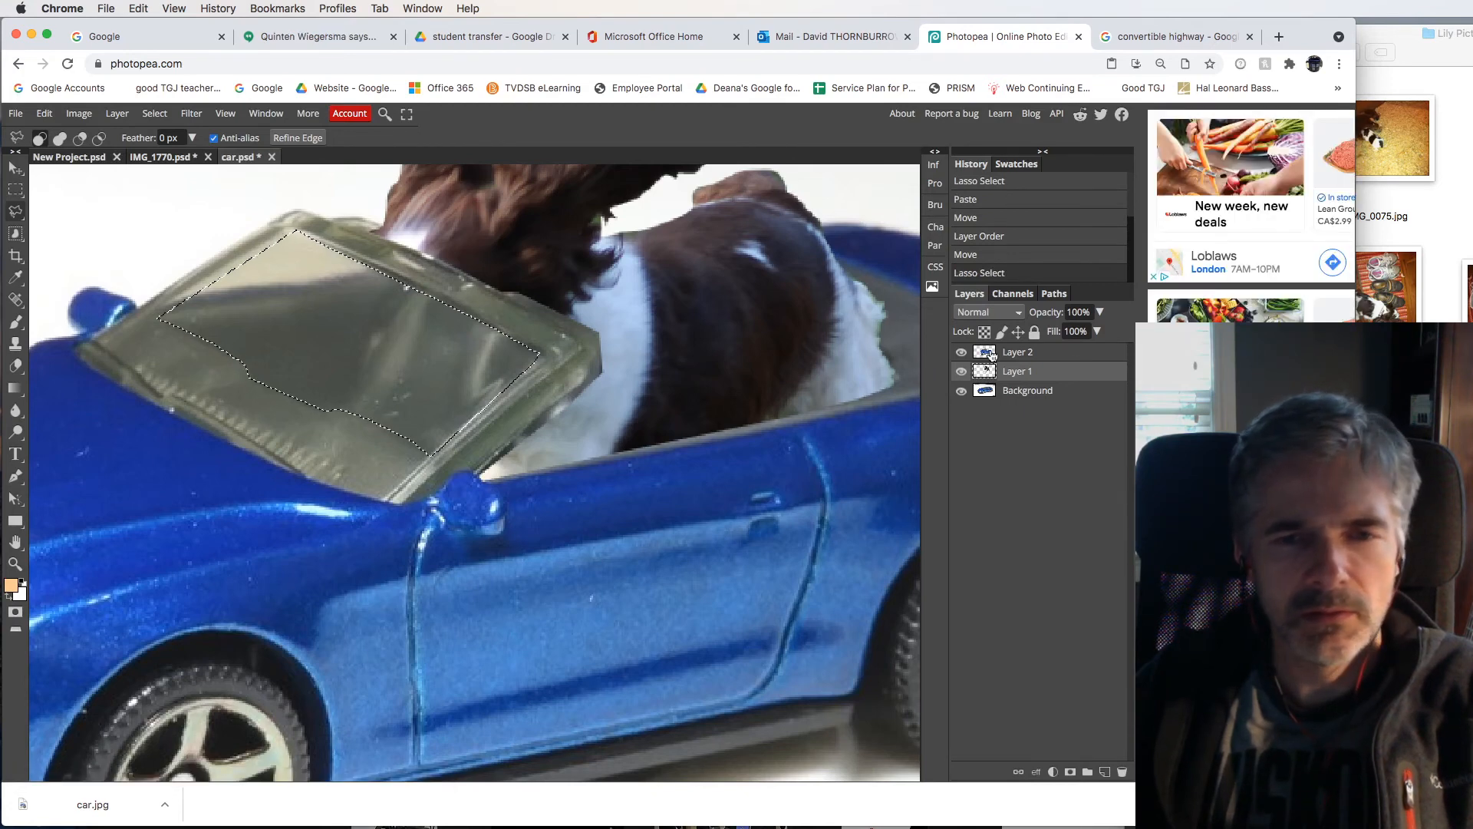
- Delete the selected windshield glass from Layer 2 and deselect
click(1031, 355)
key(BackSpace)
key(super+d)
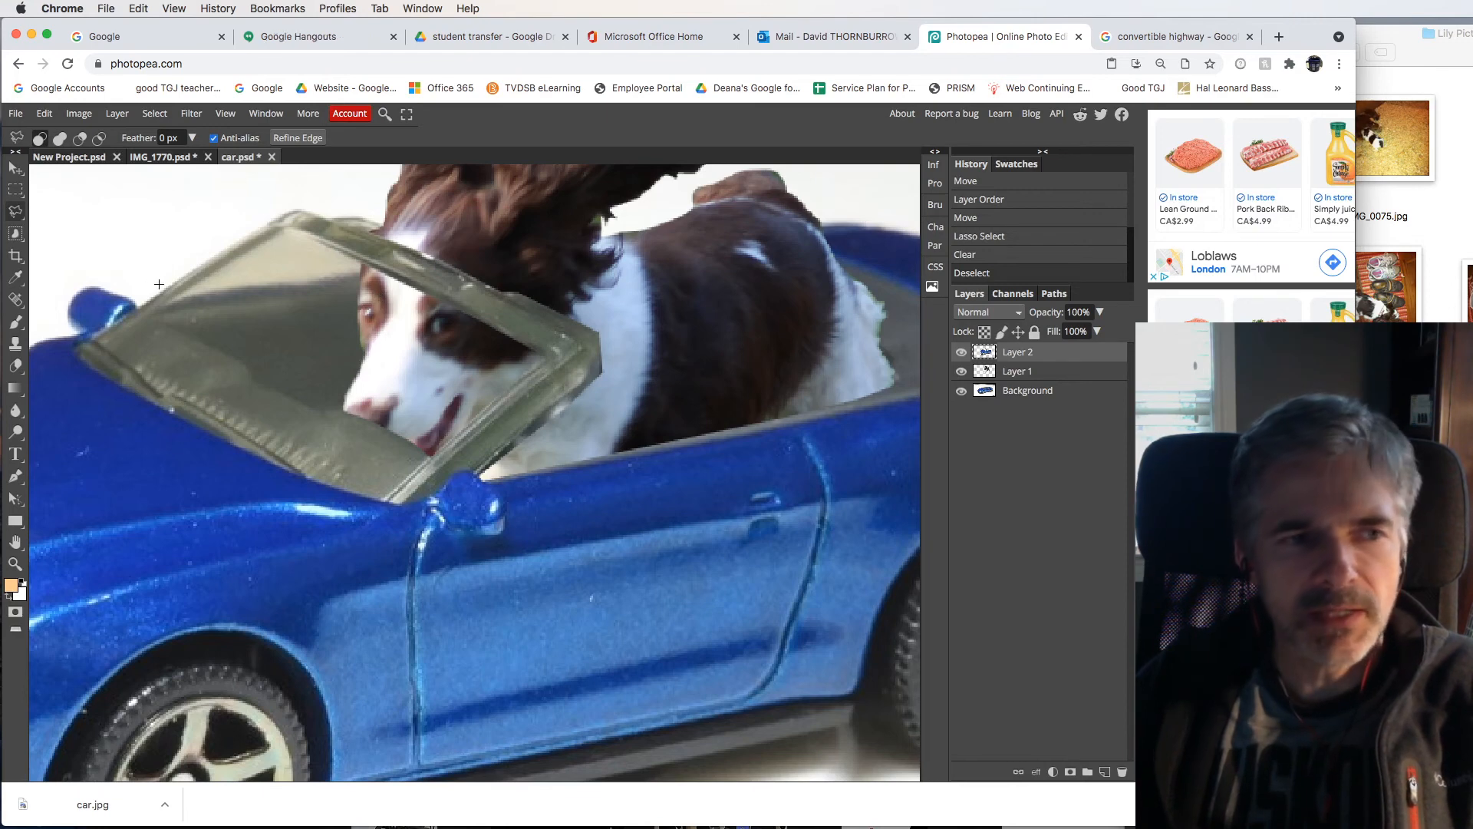
- Sample the pale beige tint of the windshield glass as the foreground colour with the Eyedropper
click(15, 278)
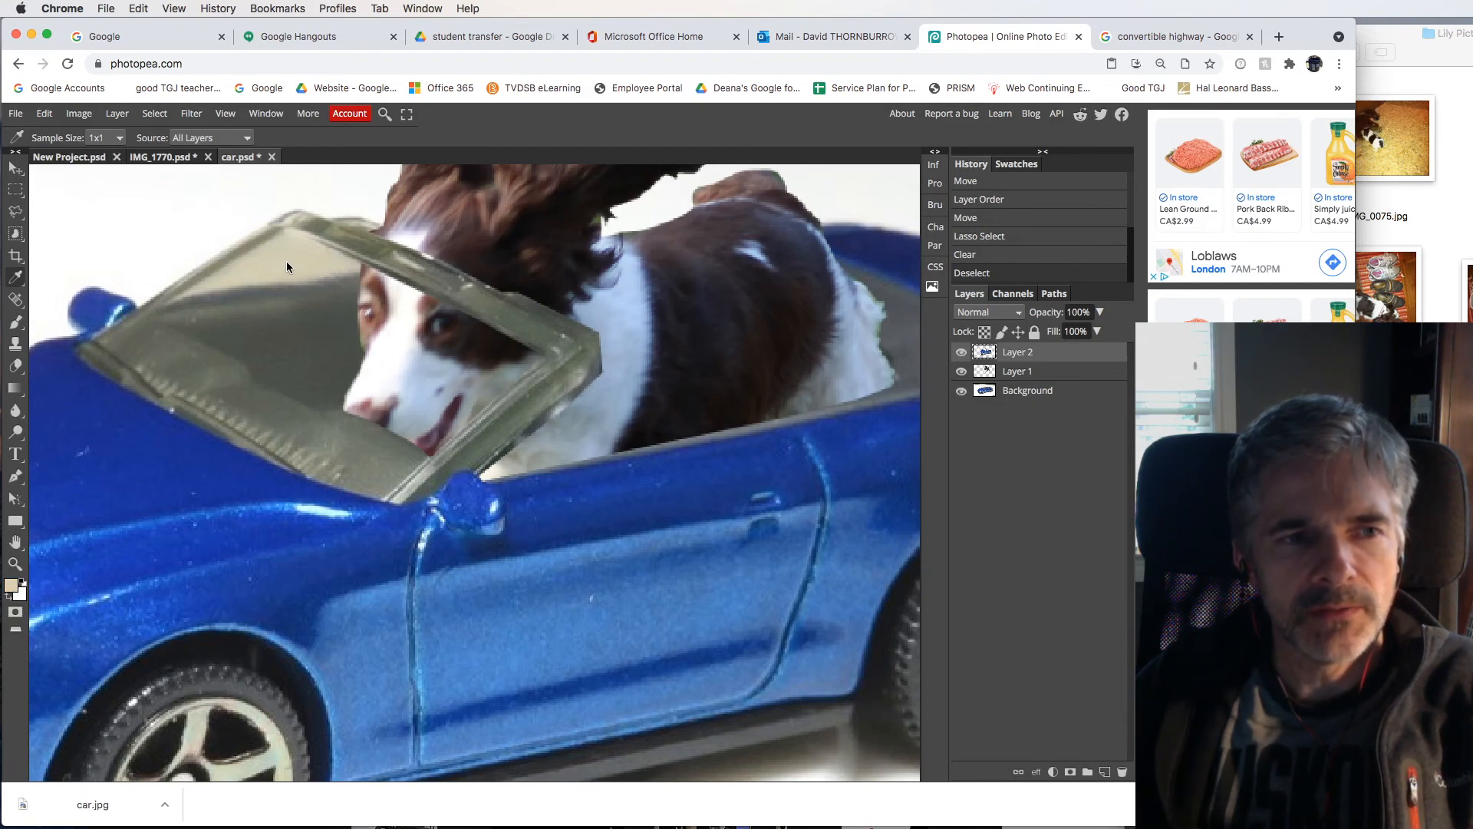
- Try sampling several colours from the dog, car body and windshield in the Color Picker, and close it without applying
click(11, 587)
drag(272, 221, 727, 352)
click(528, 234)
click(399, 349)
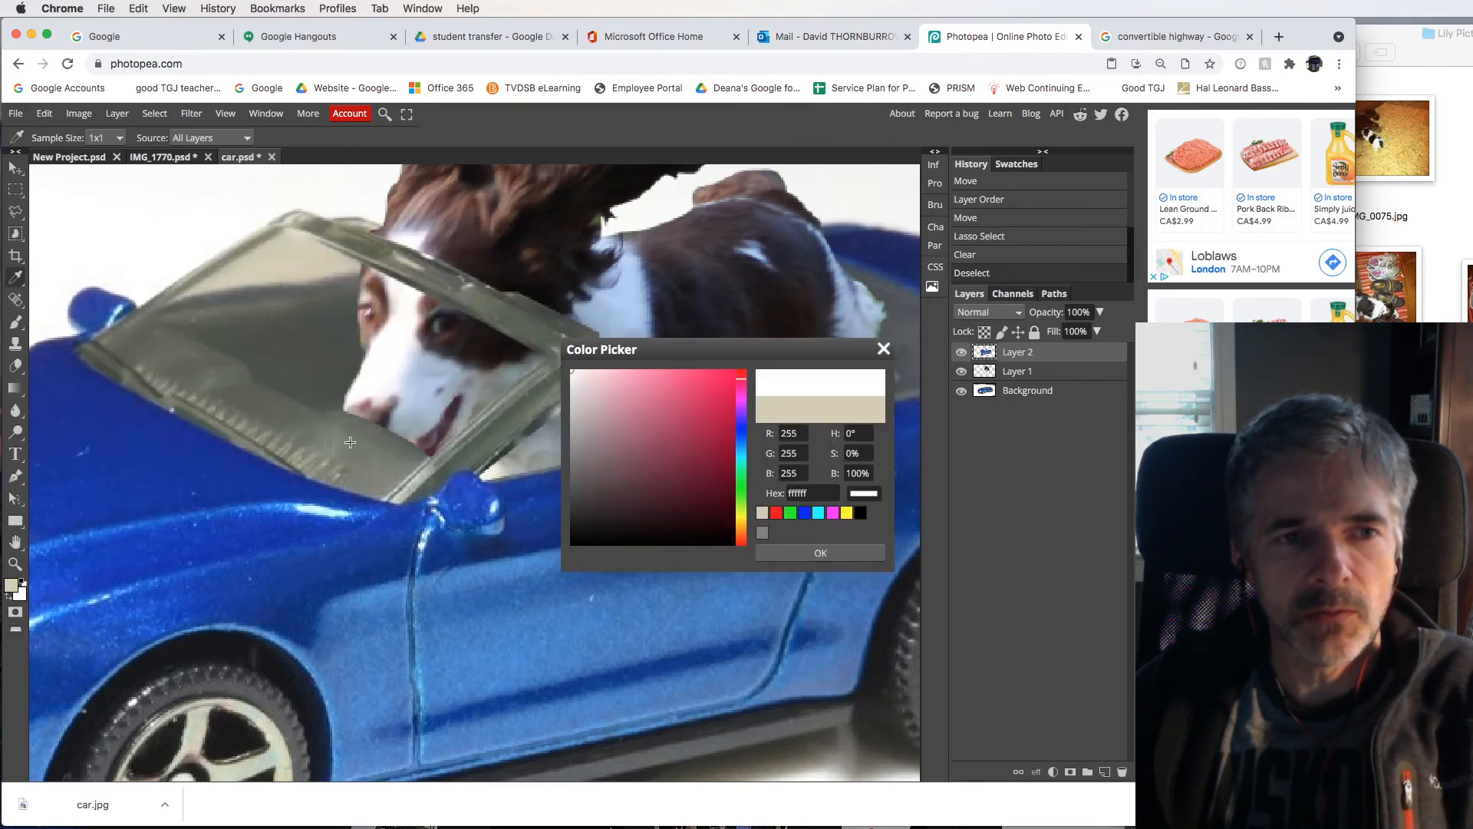
click(326, 542)
click(242, 588)
click(500, 690)
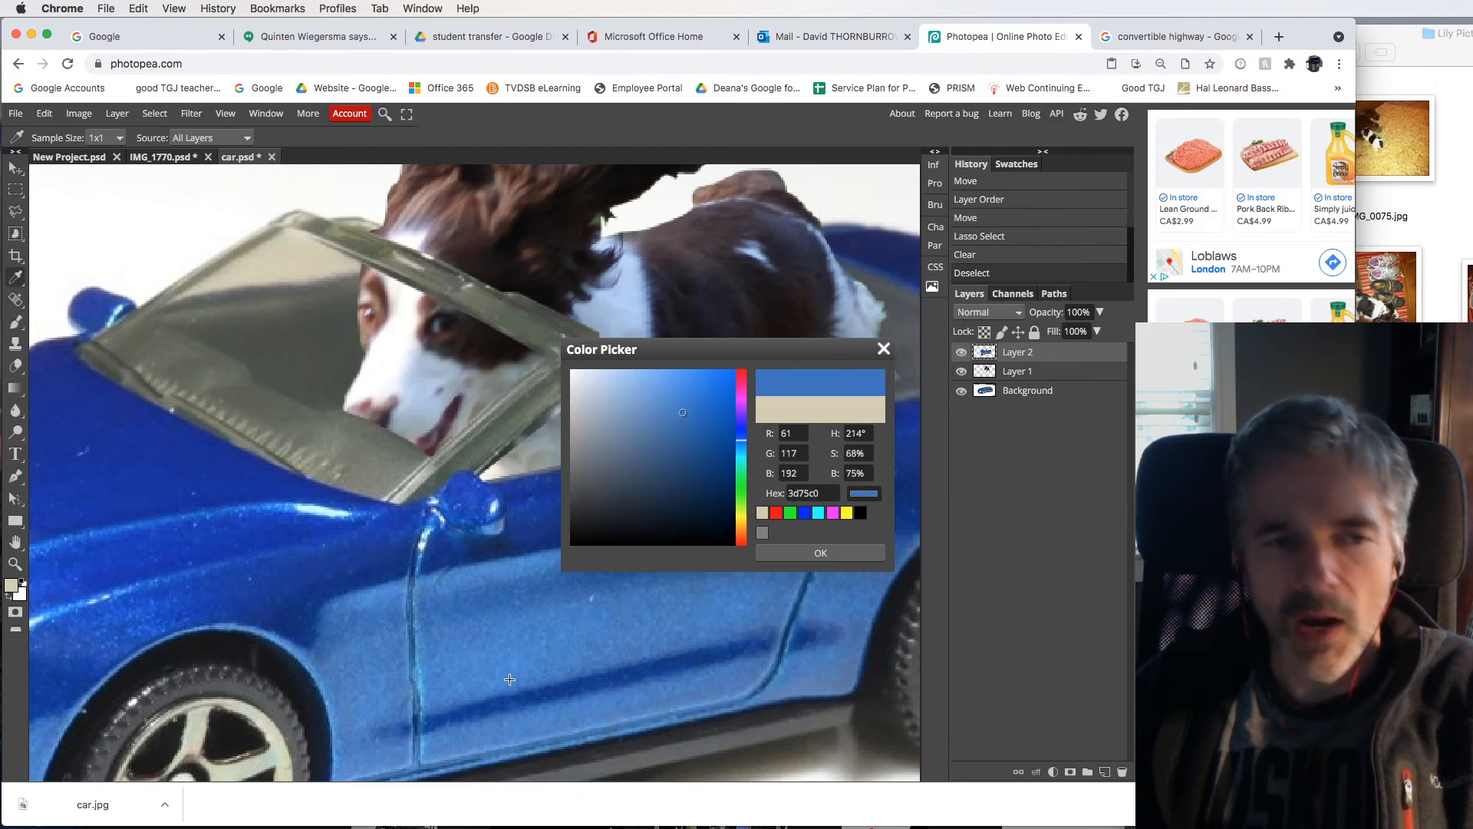
click(252, 303)
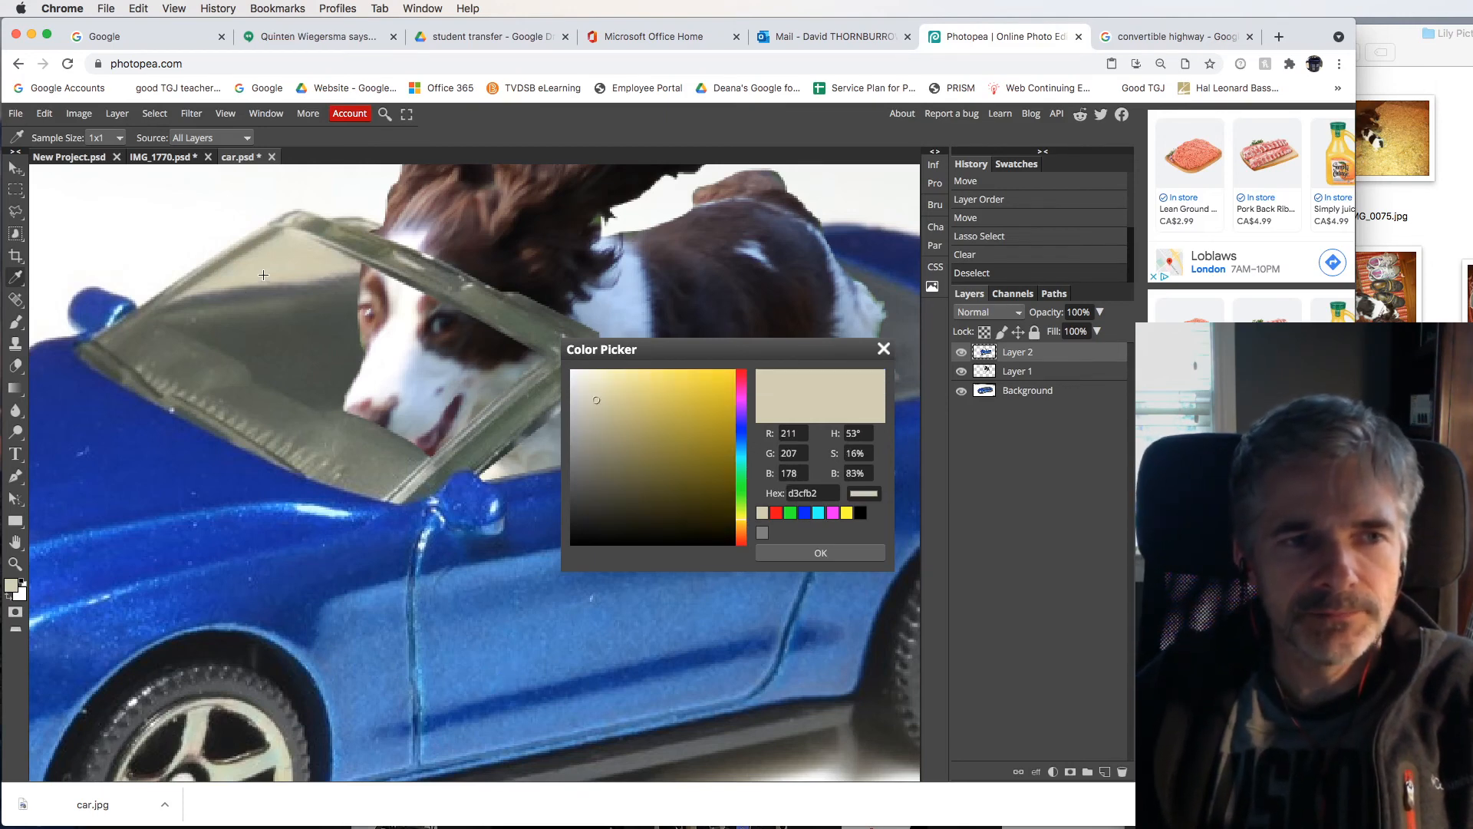
click(191, 363)
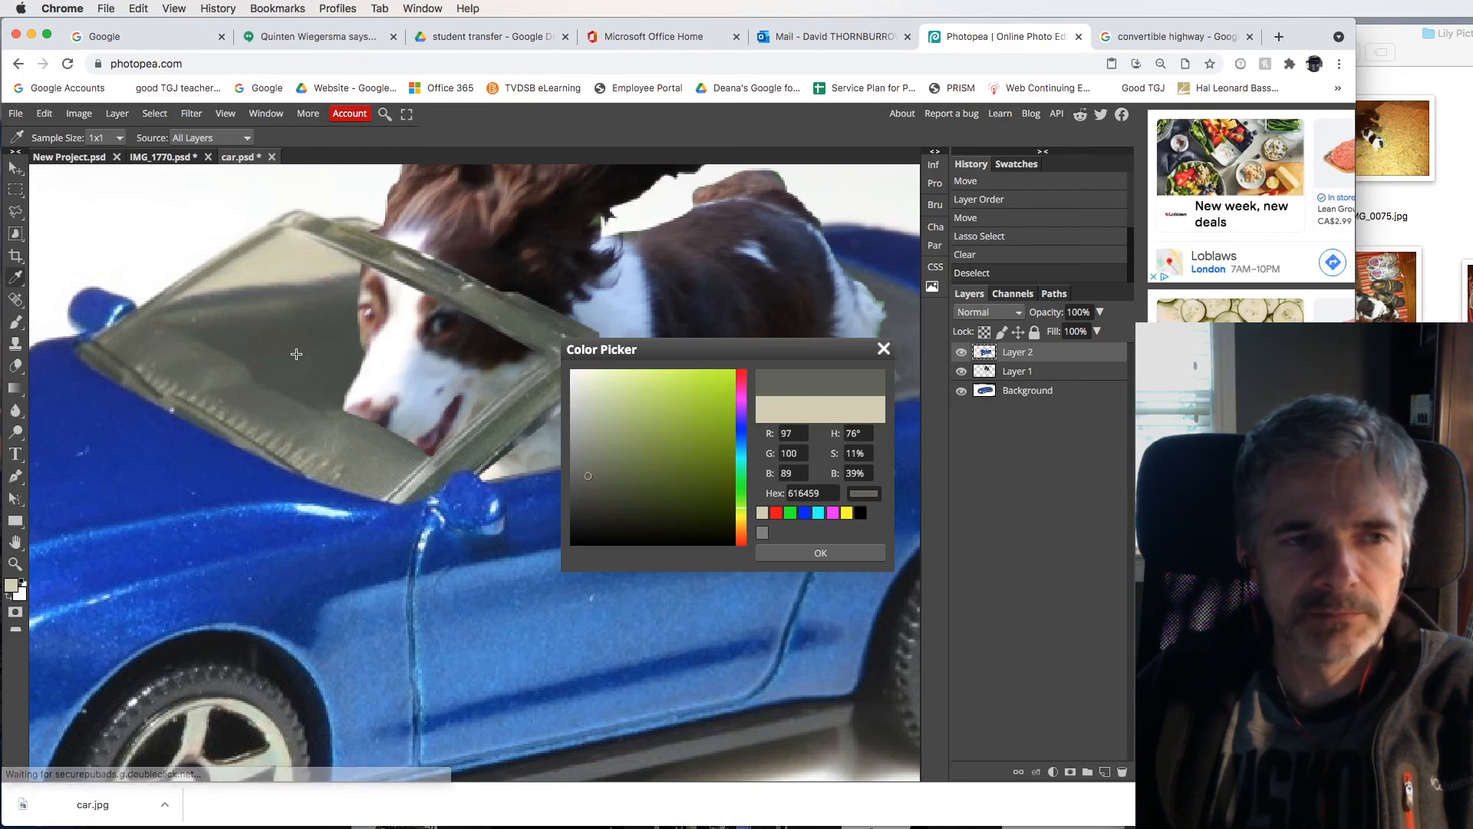
click(883, 349)
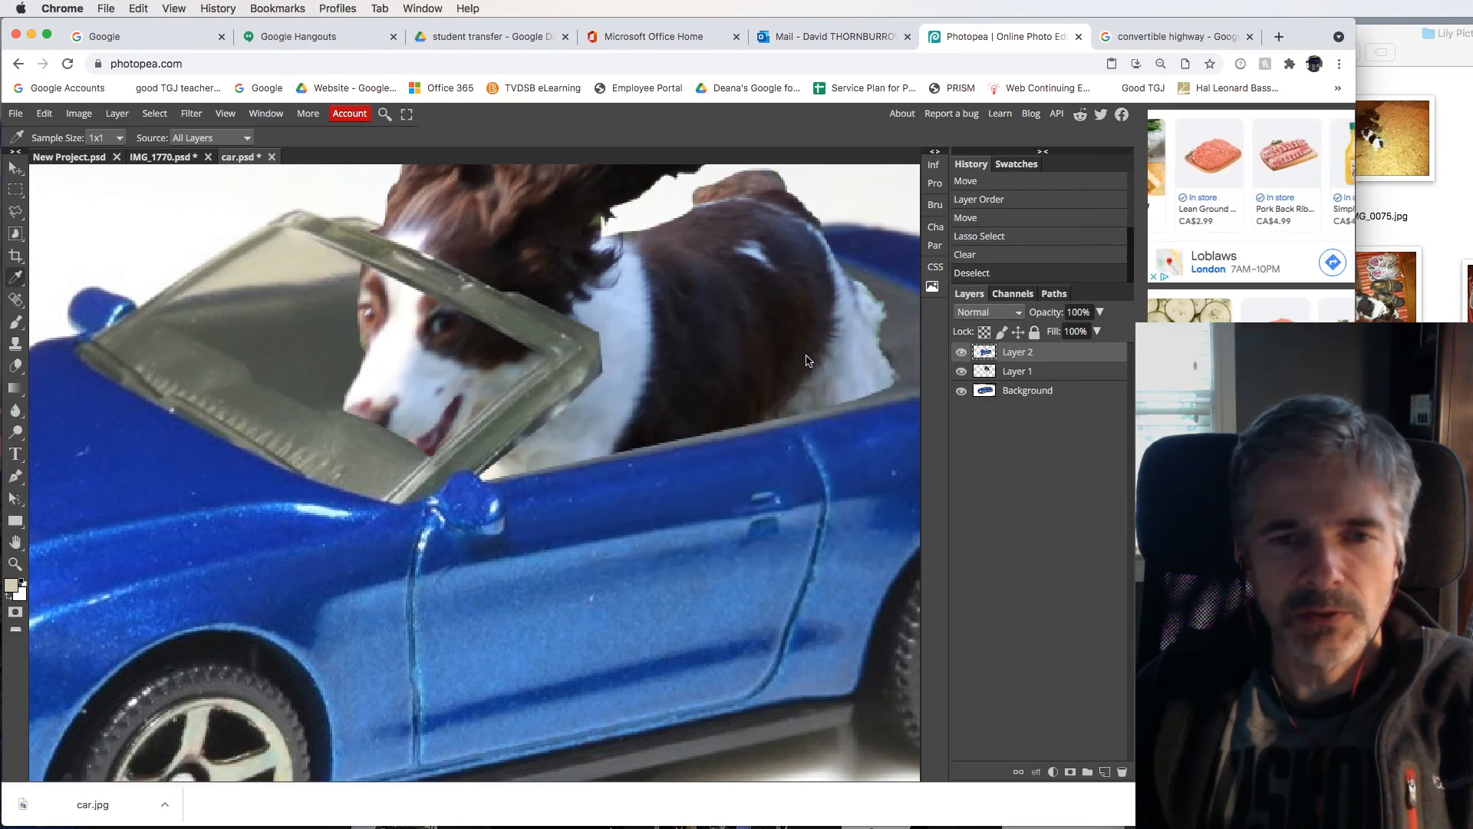
- Outline the windshield opening with the lasso, extending slightly beyond the hole's edges onto the frame and dashboard
click(16, 212)
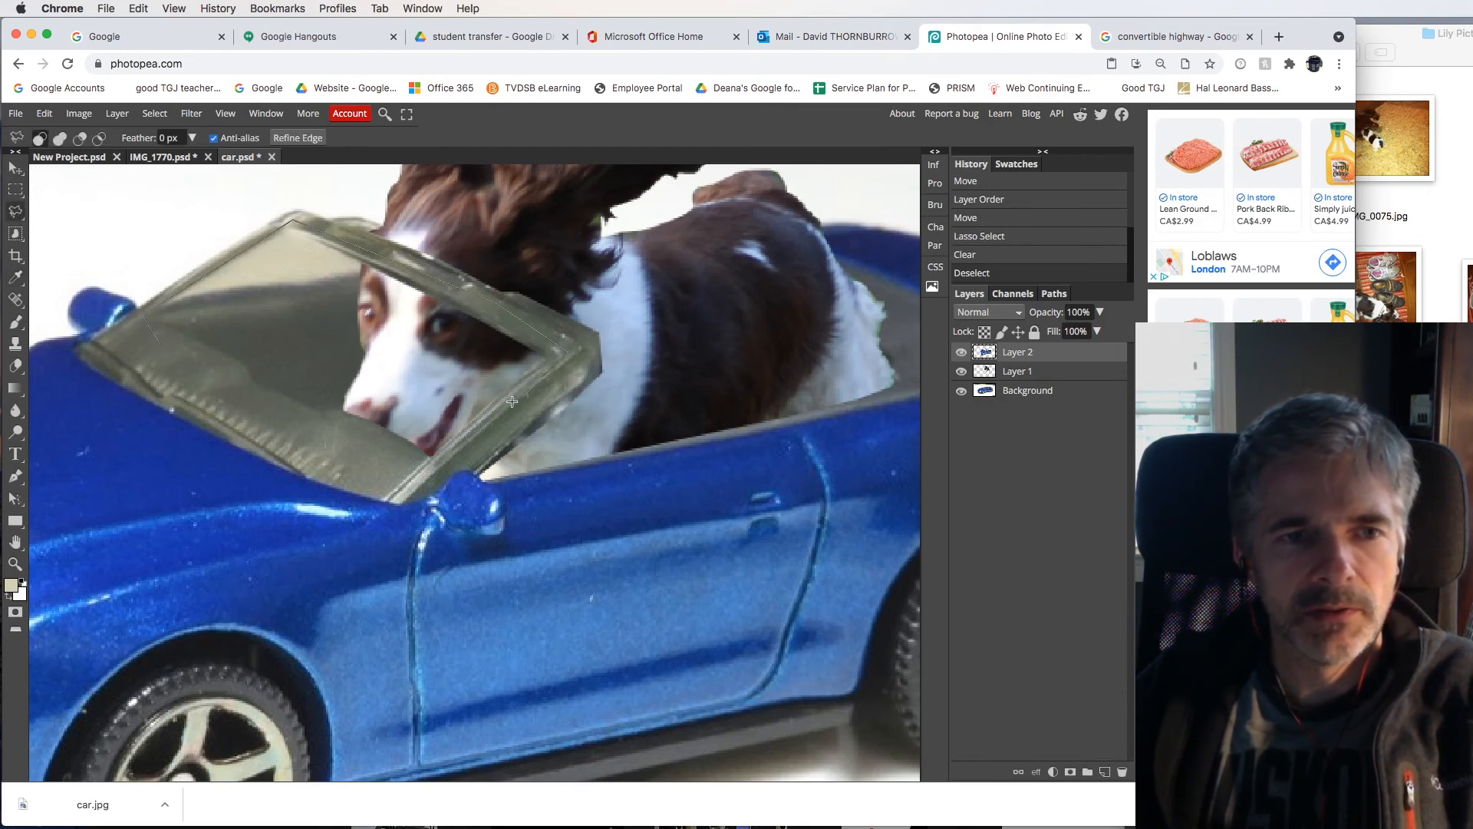
click(184, 369)
click(142, 314)
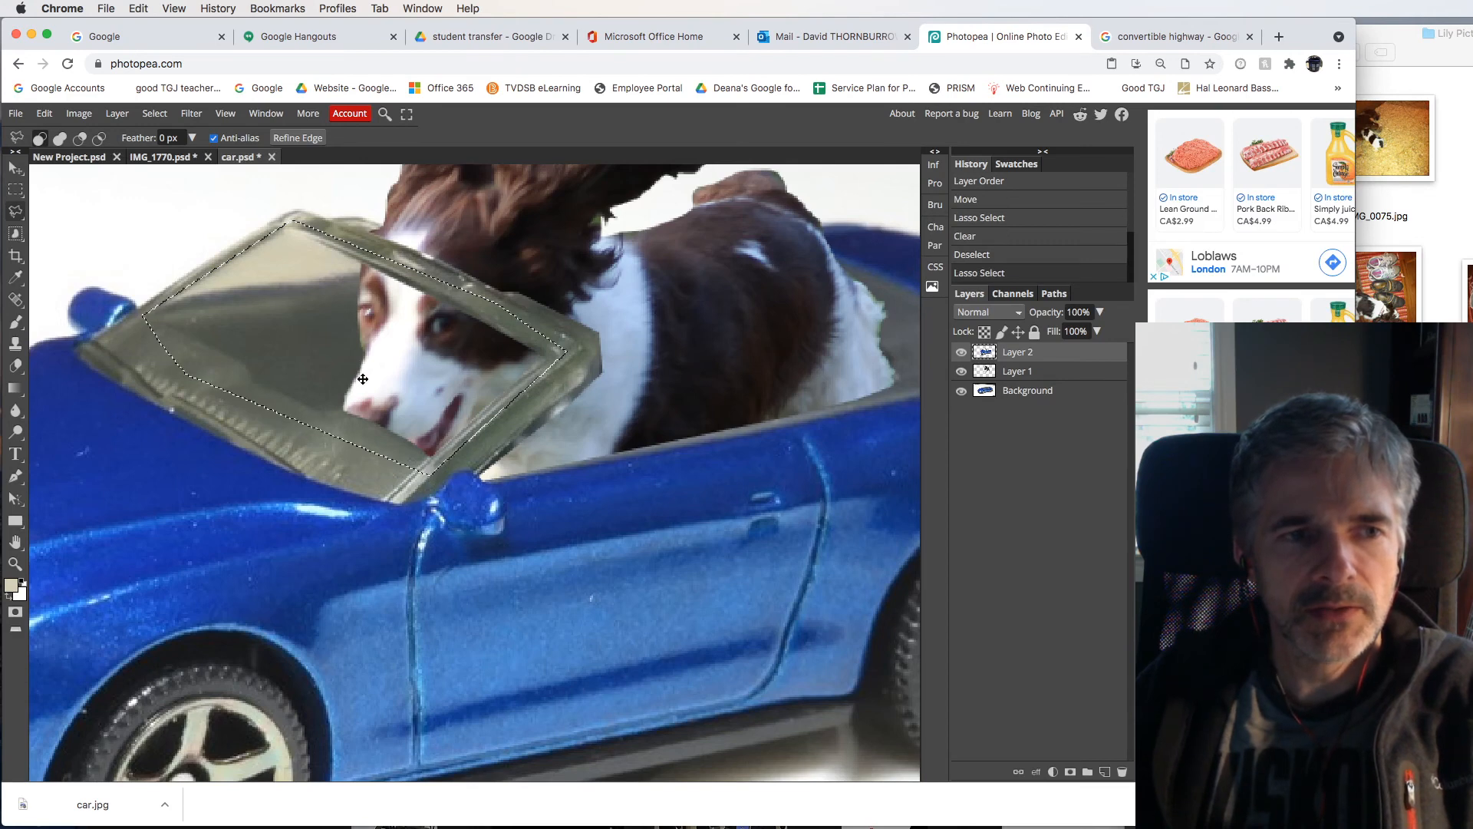
- Try filling the windshield selection on Layer 2 with the foreground colour at 100% opacity, and undo the fill
click(43, 114)
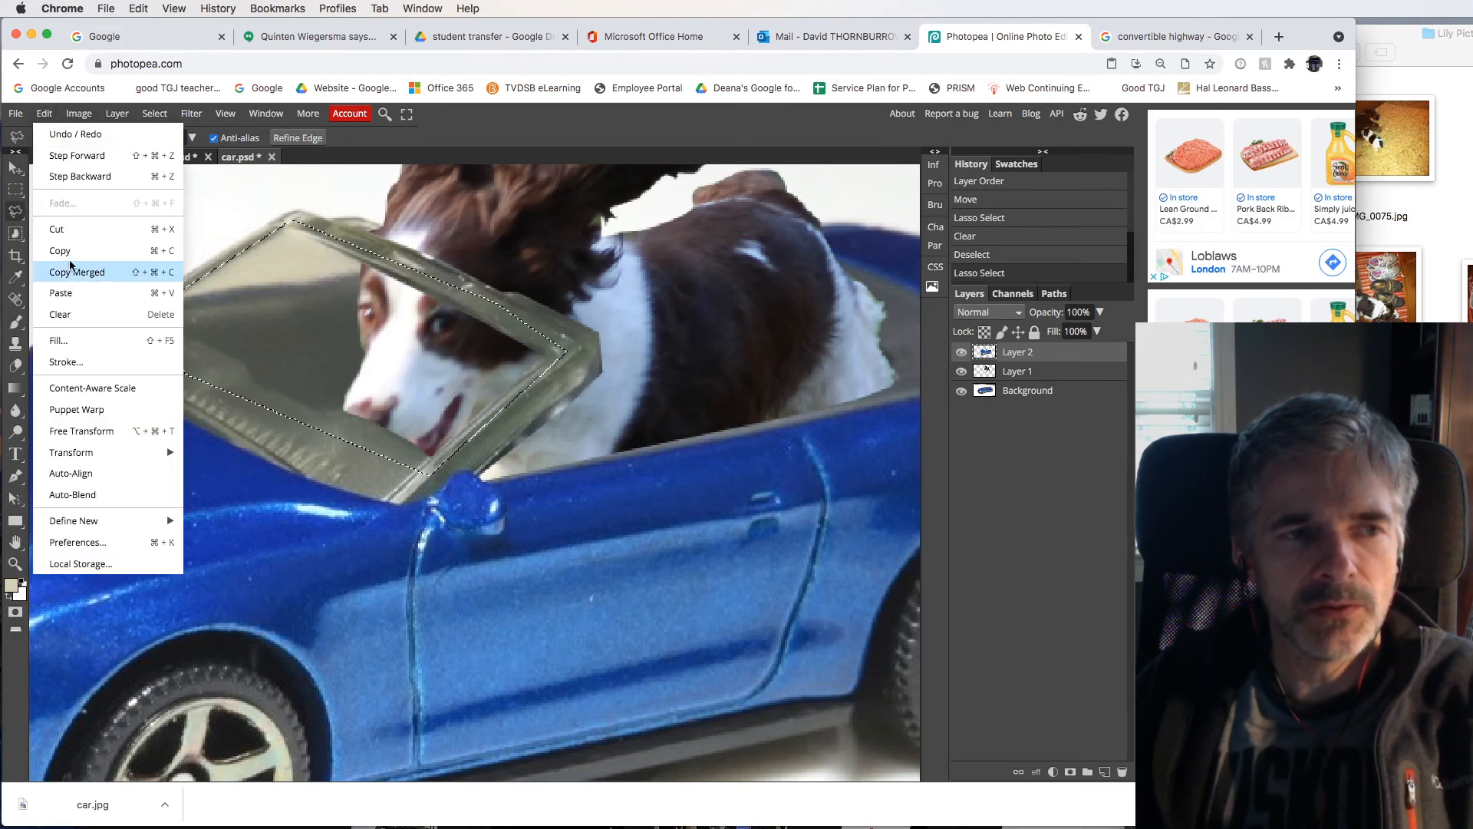
click(62, 345)
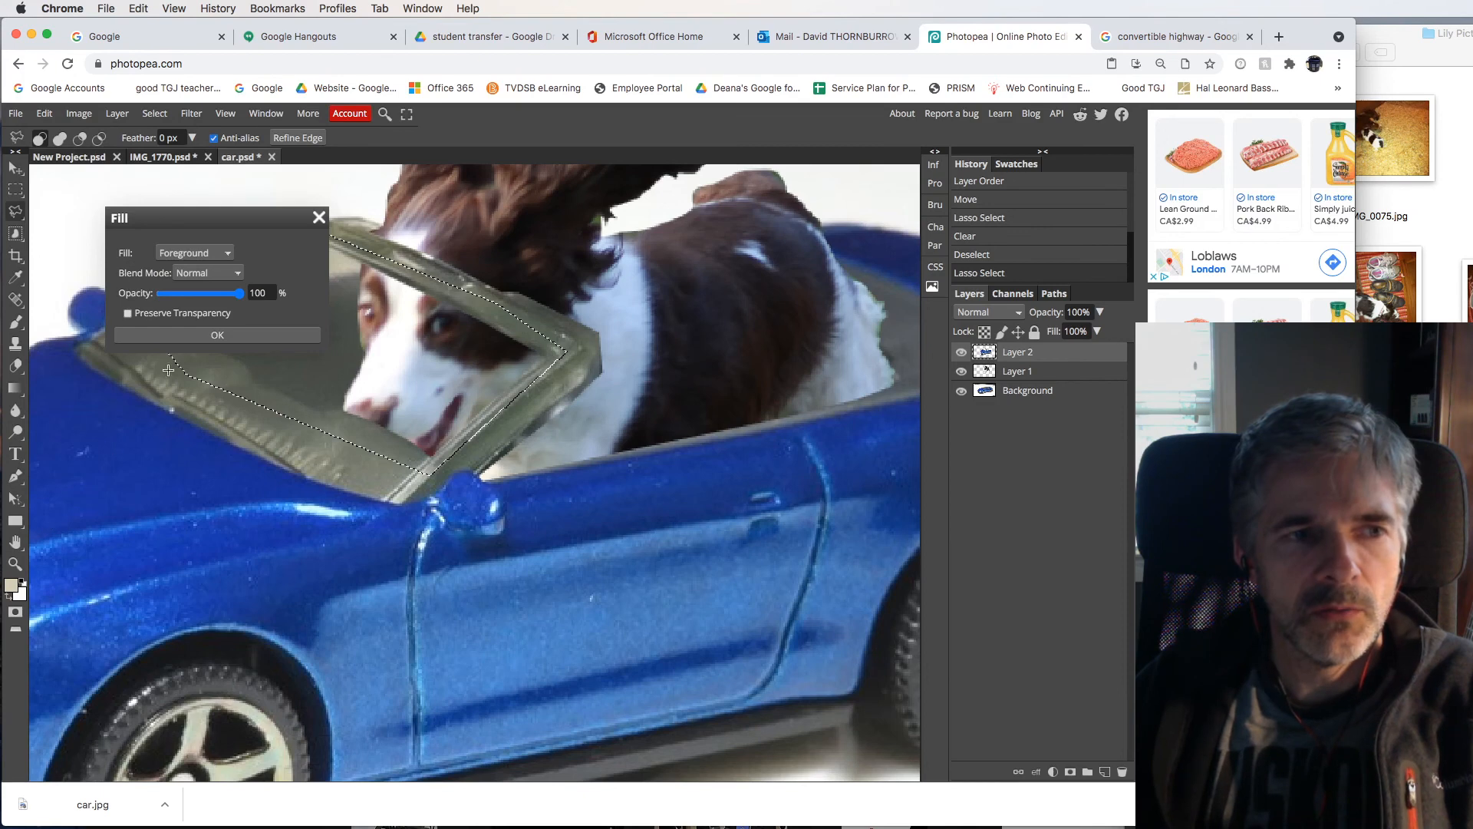
click(238, 335)
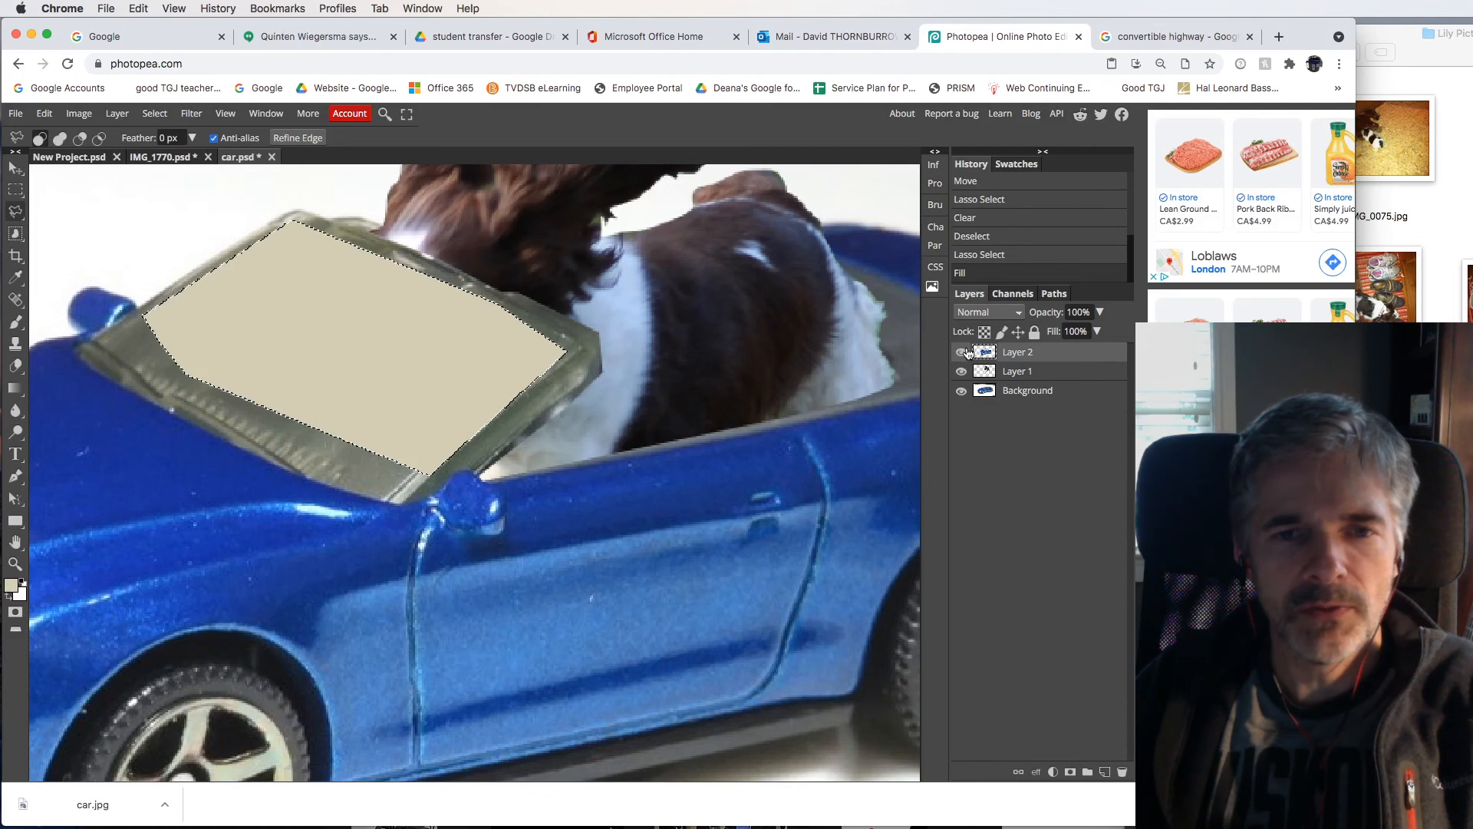
key(super+z)
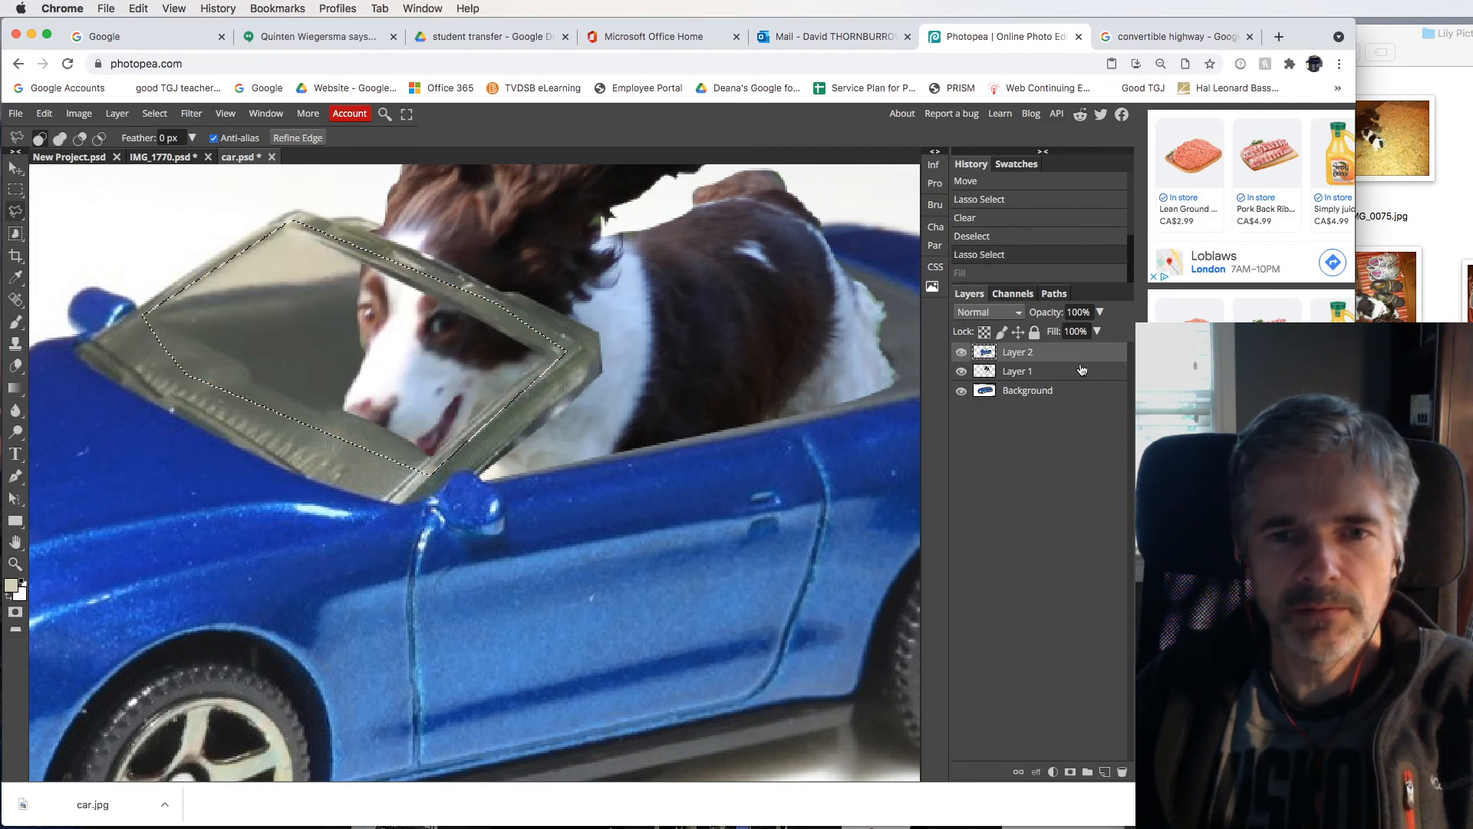
- Create a new layer above Layer 2, fill the windshield selection with the foreground colour at 100% opacity, and deselect
click(1105, 772)
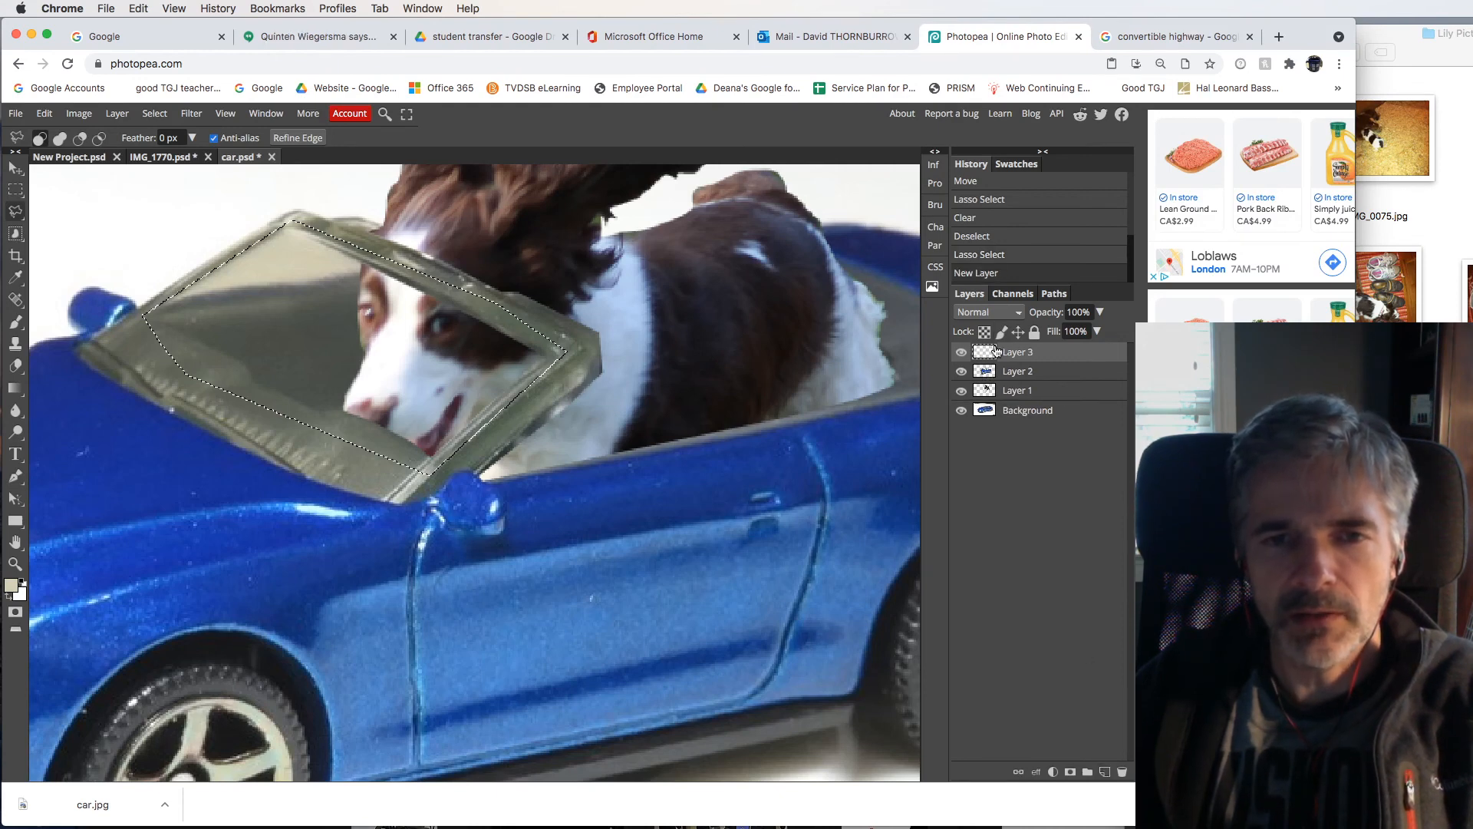
click(44, 114)
click(56, 349)
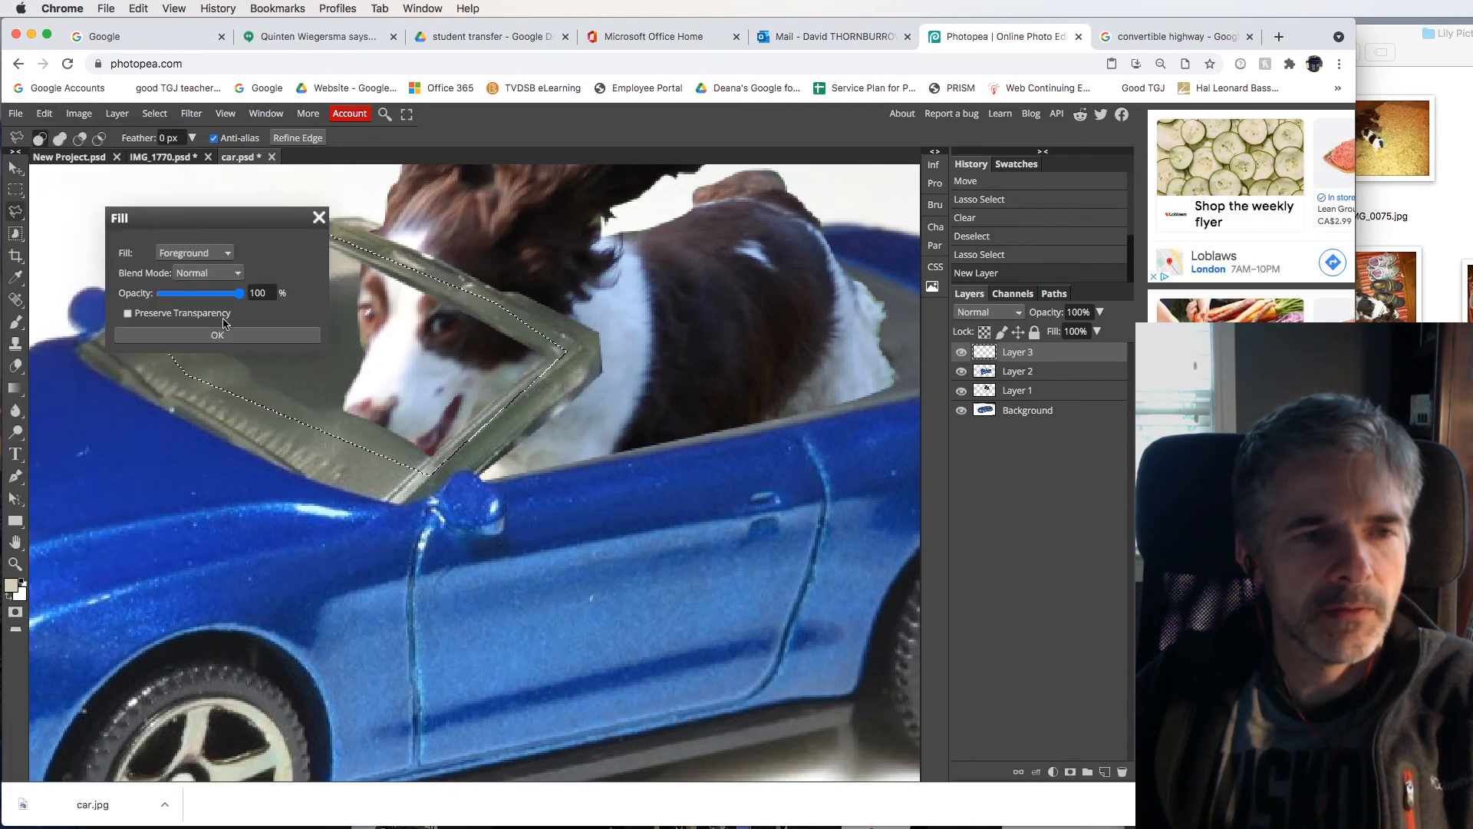
click(220, 333)
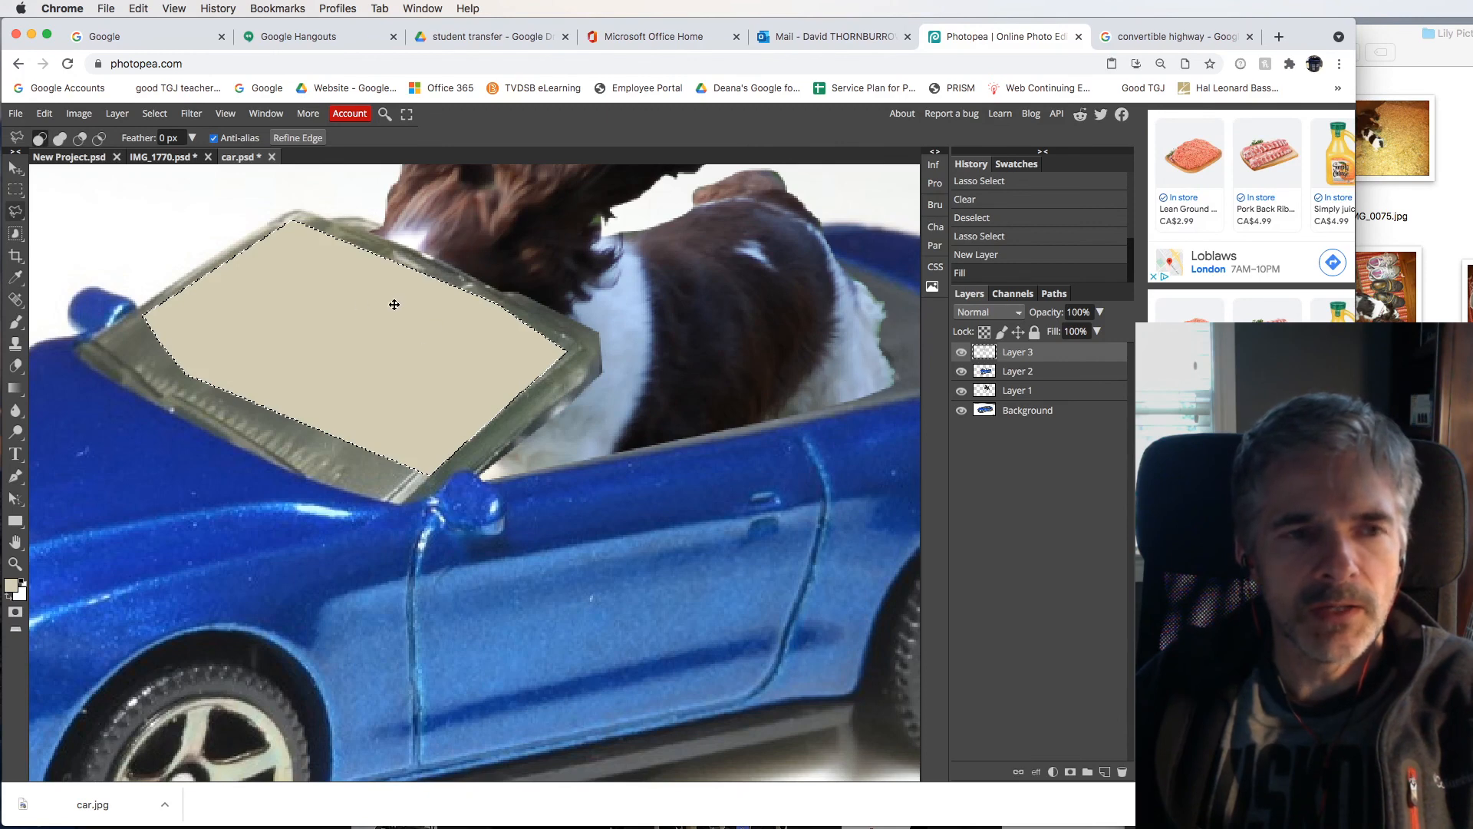
click(253, 196)
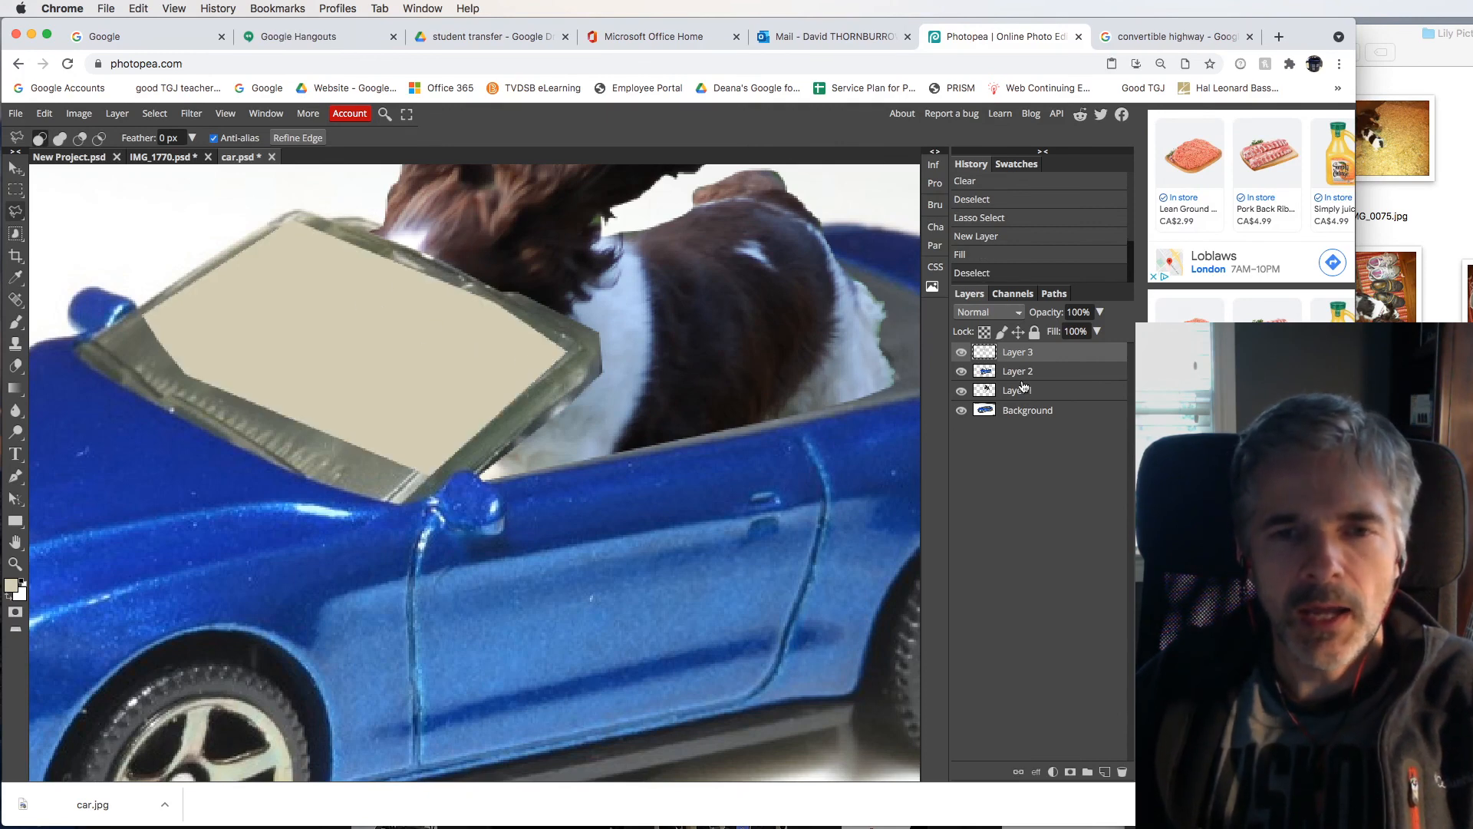
- Place Layer 3 directly below Layer 2 and reduce its opacity to 23%
drag(1018, 357, 1013, 384)
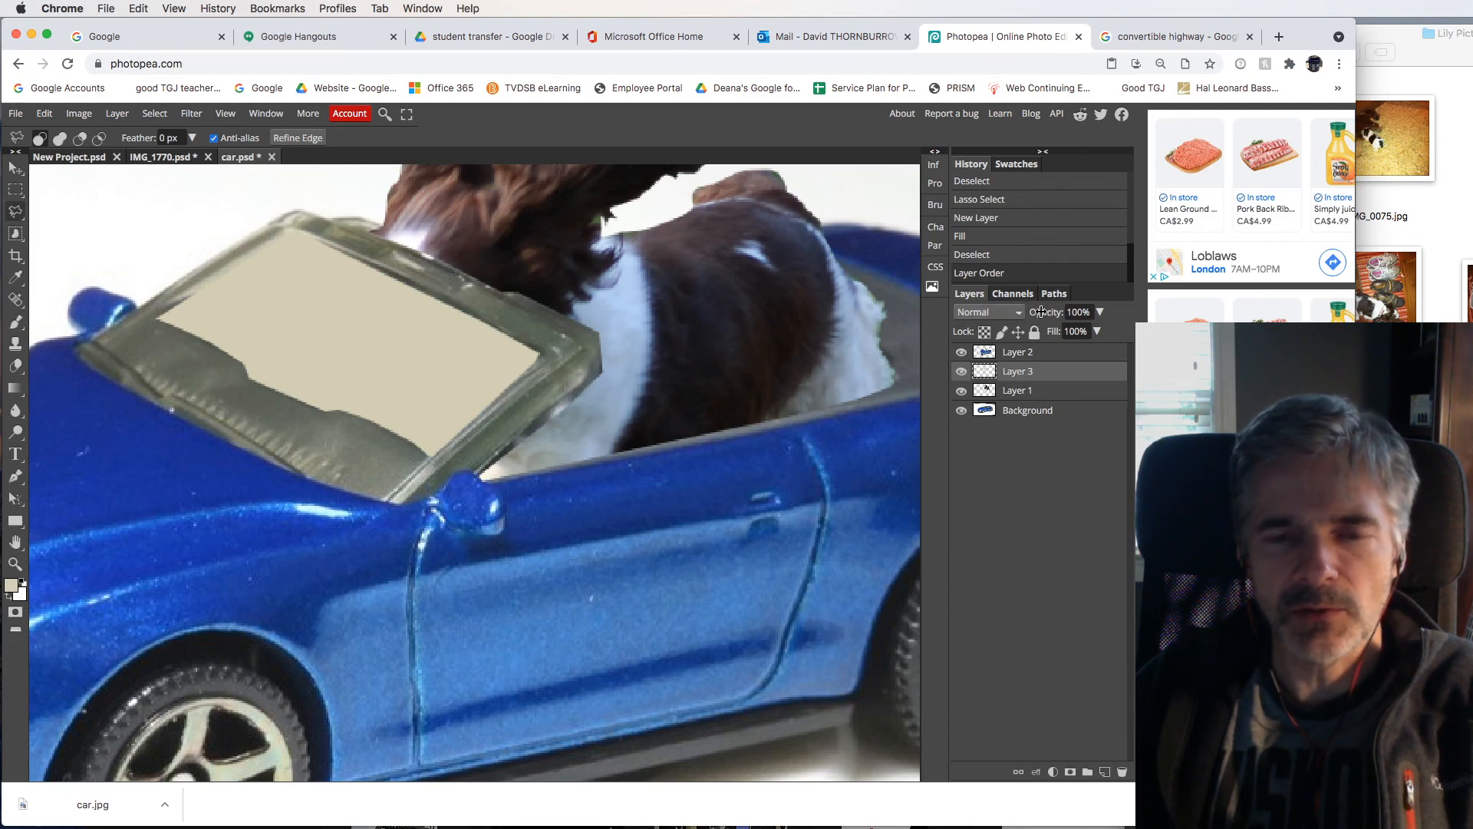
click(1101, 313)
drag(1104, 331, 1051, 331)
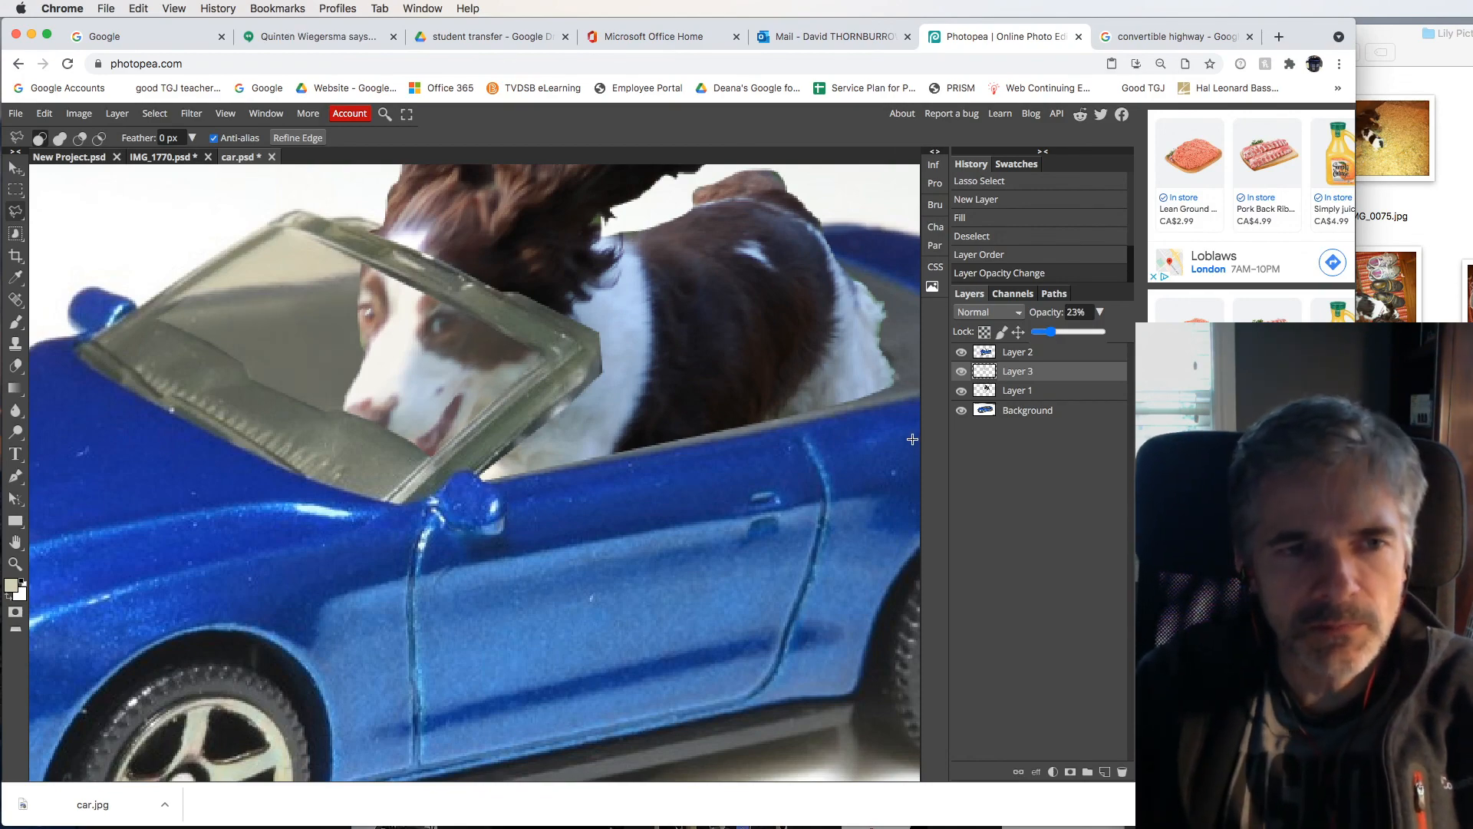
key(super+minus)
key(super+minus)
click(753, 460)
scroll(154, 259, left, 2)
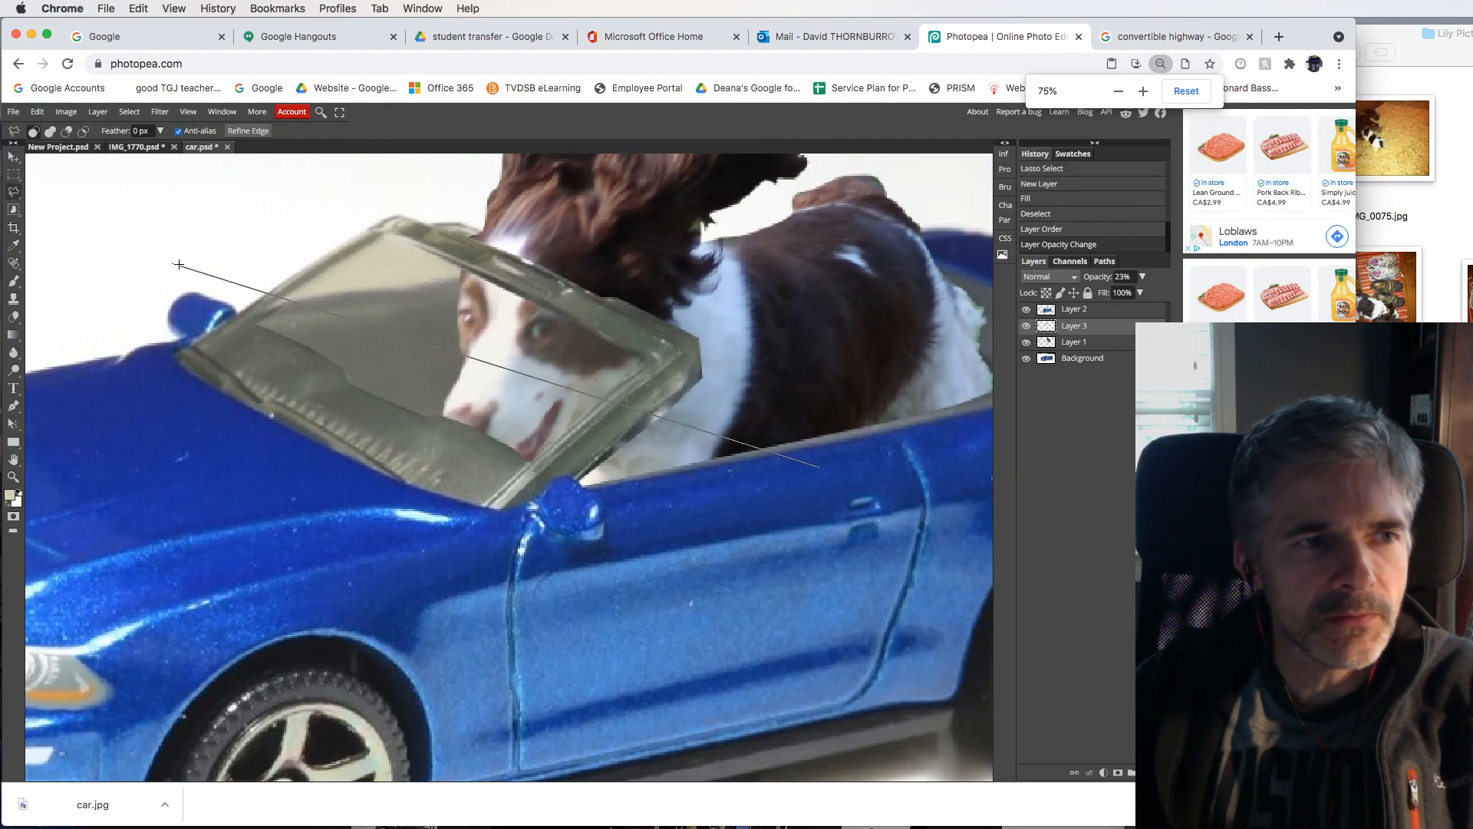
click(183, 265)
double_click(430, 237)
key(super+d)
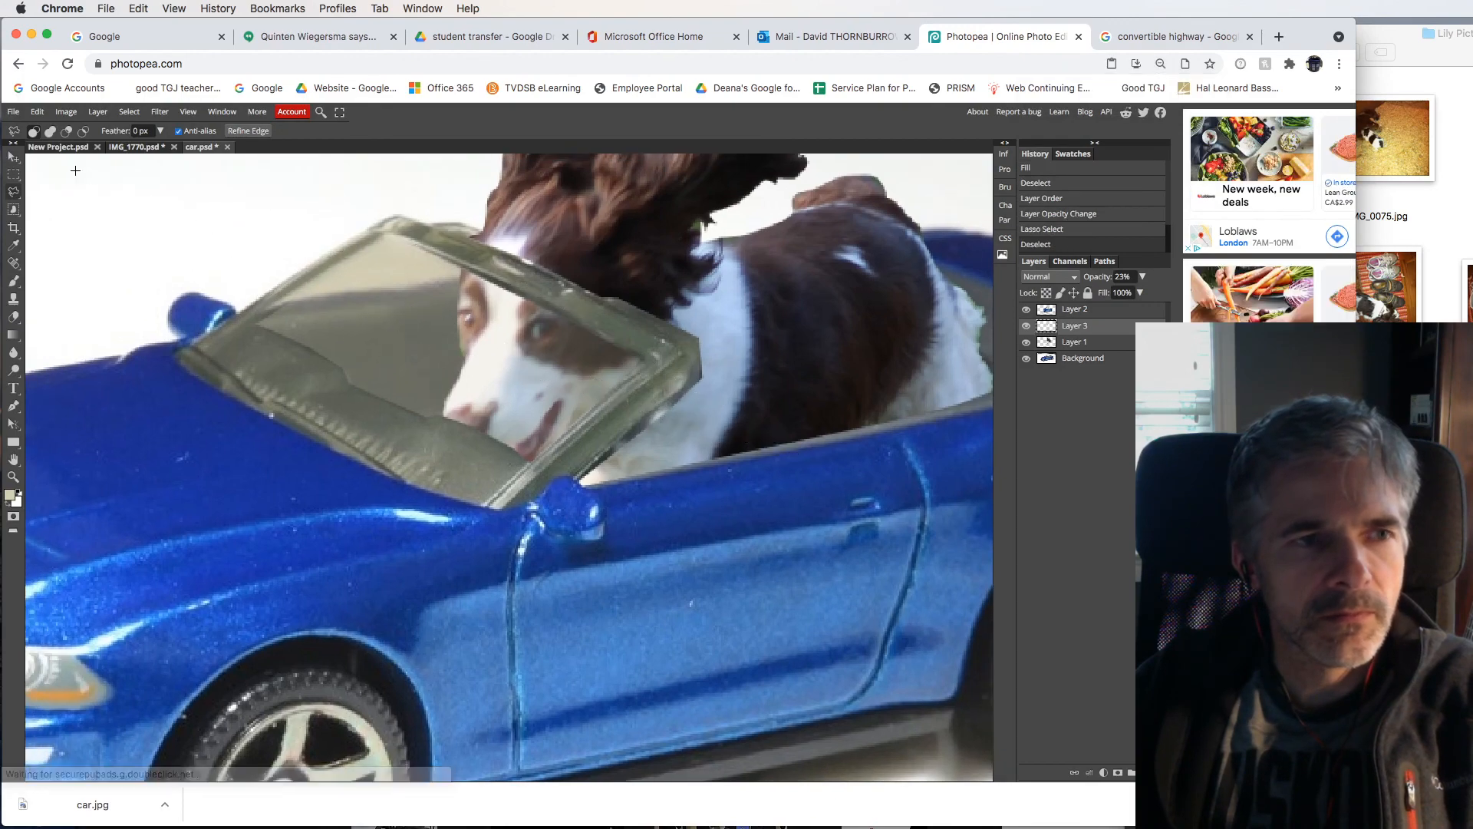
- Switch to the Move tool and fit the whole image in the view to examine the composite
click(14, 158)
key(super+0)
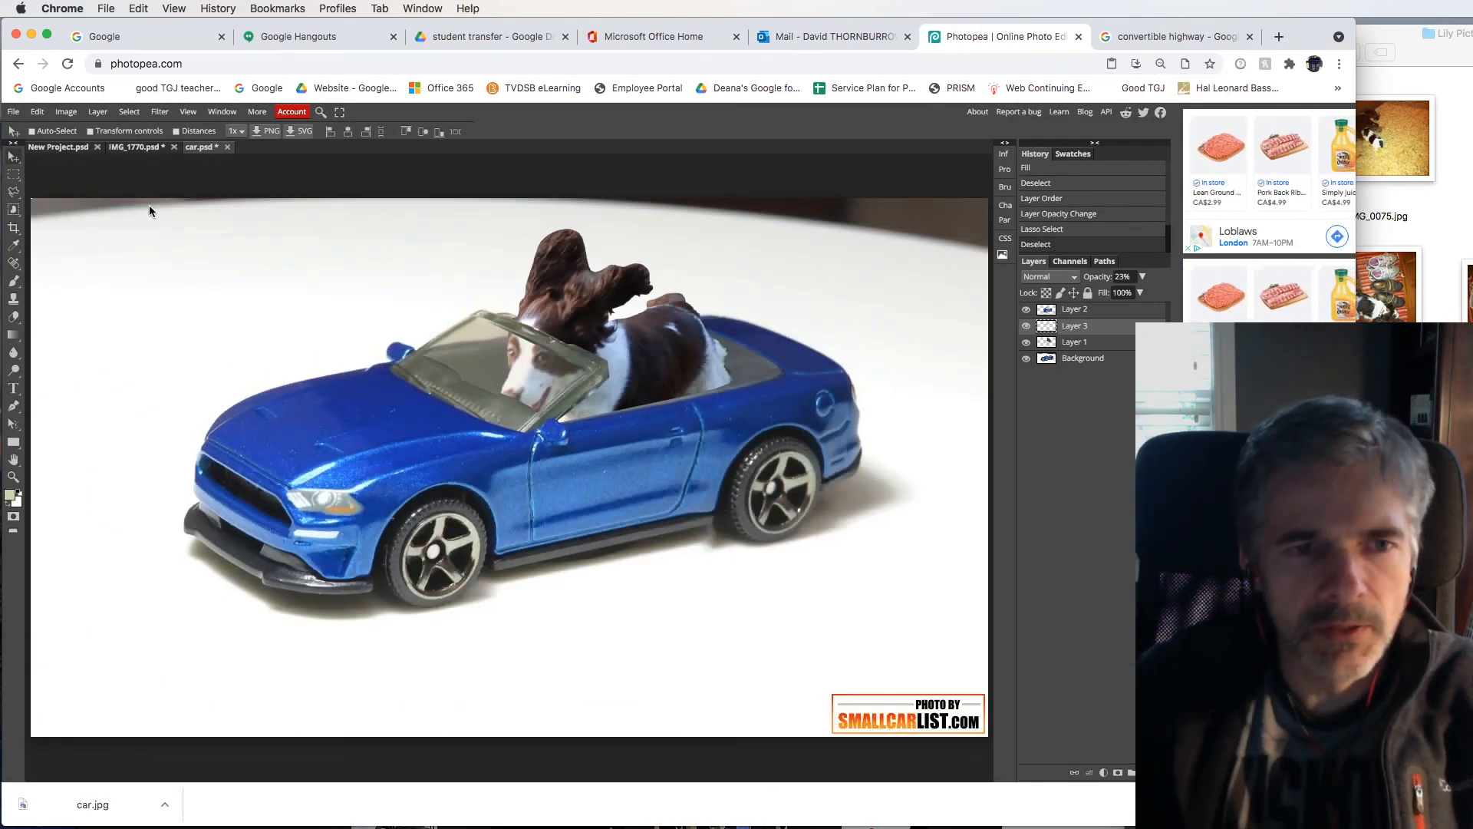